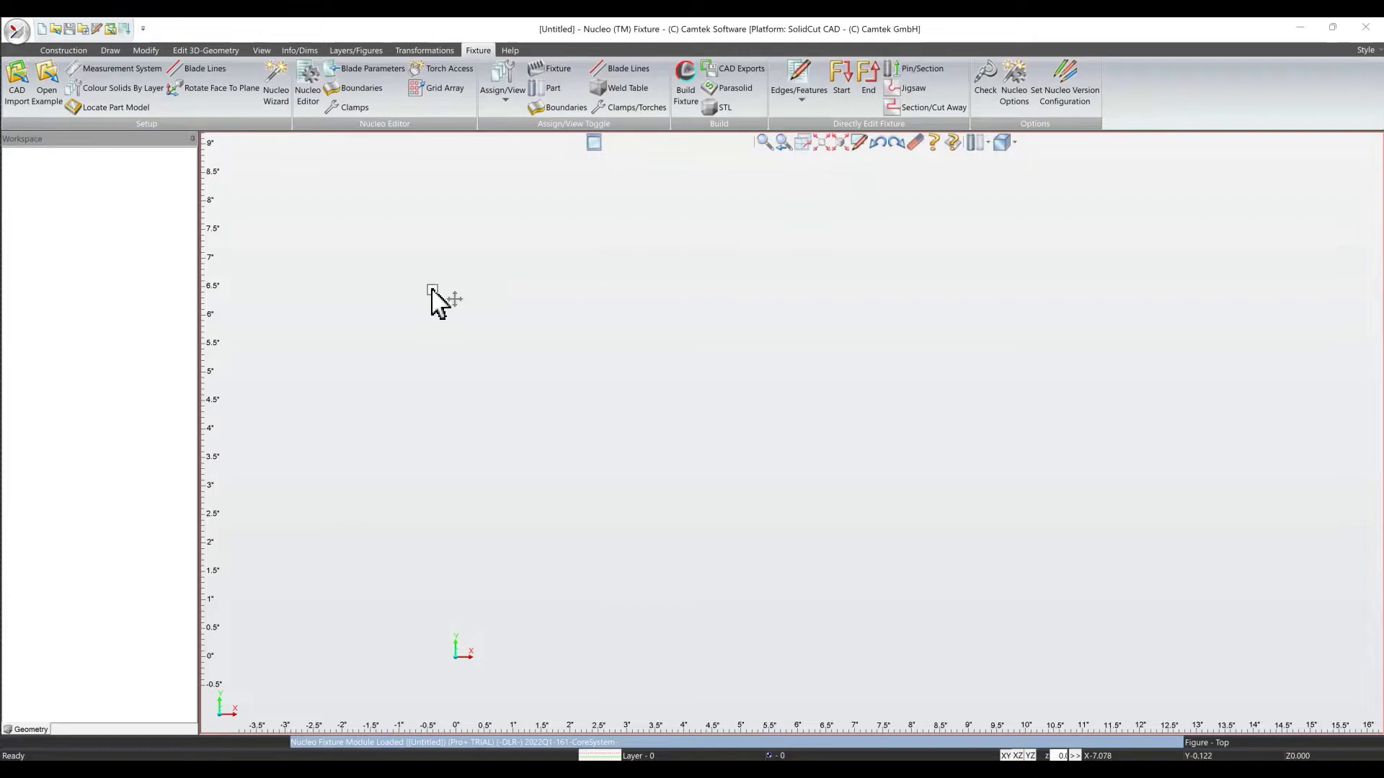
Set the CAD import source folder to SUPPORT FILES FOR CUSTOMERS under My Folders in ZohoWorkDrive.
left_click(19, 94)
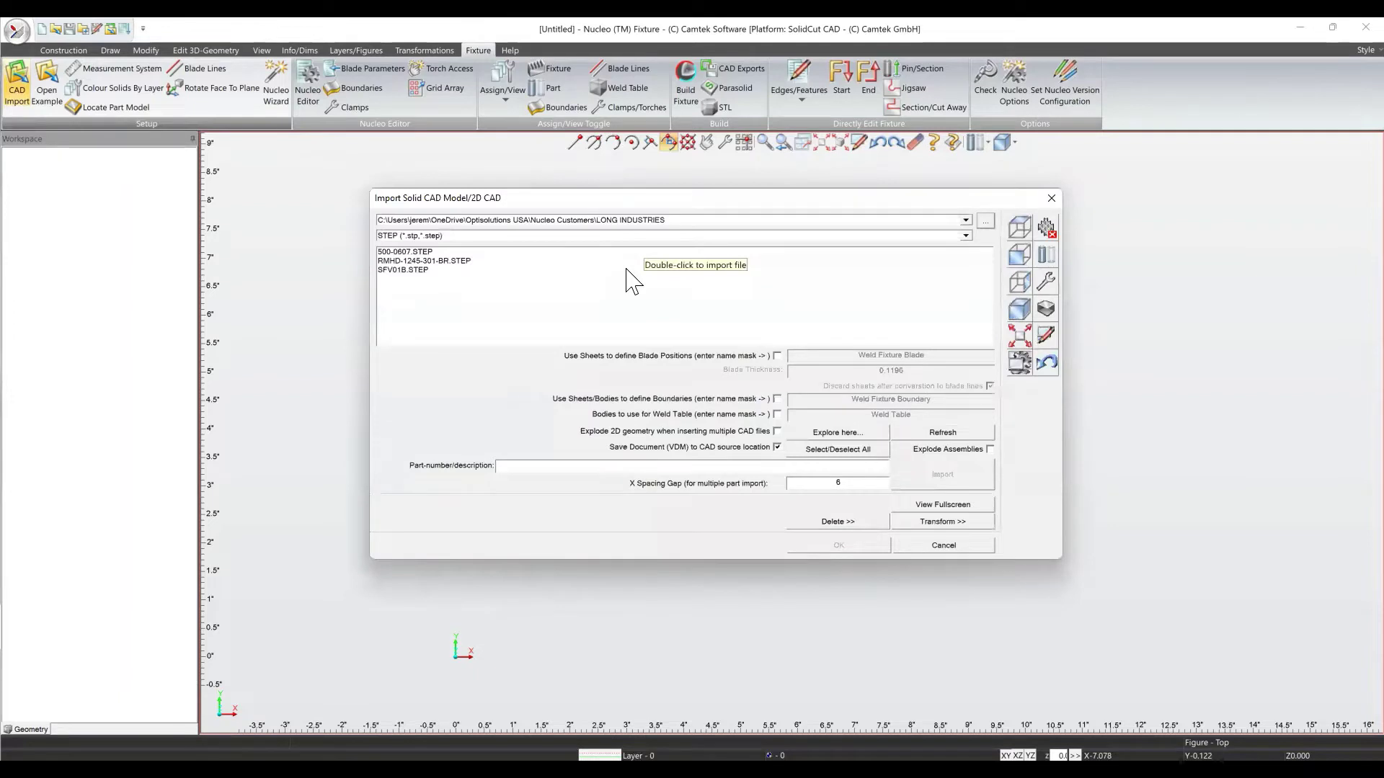
left_click(986, 221)
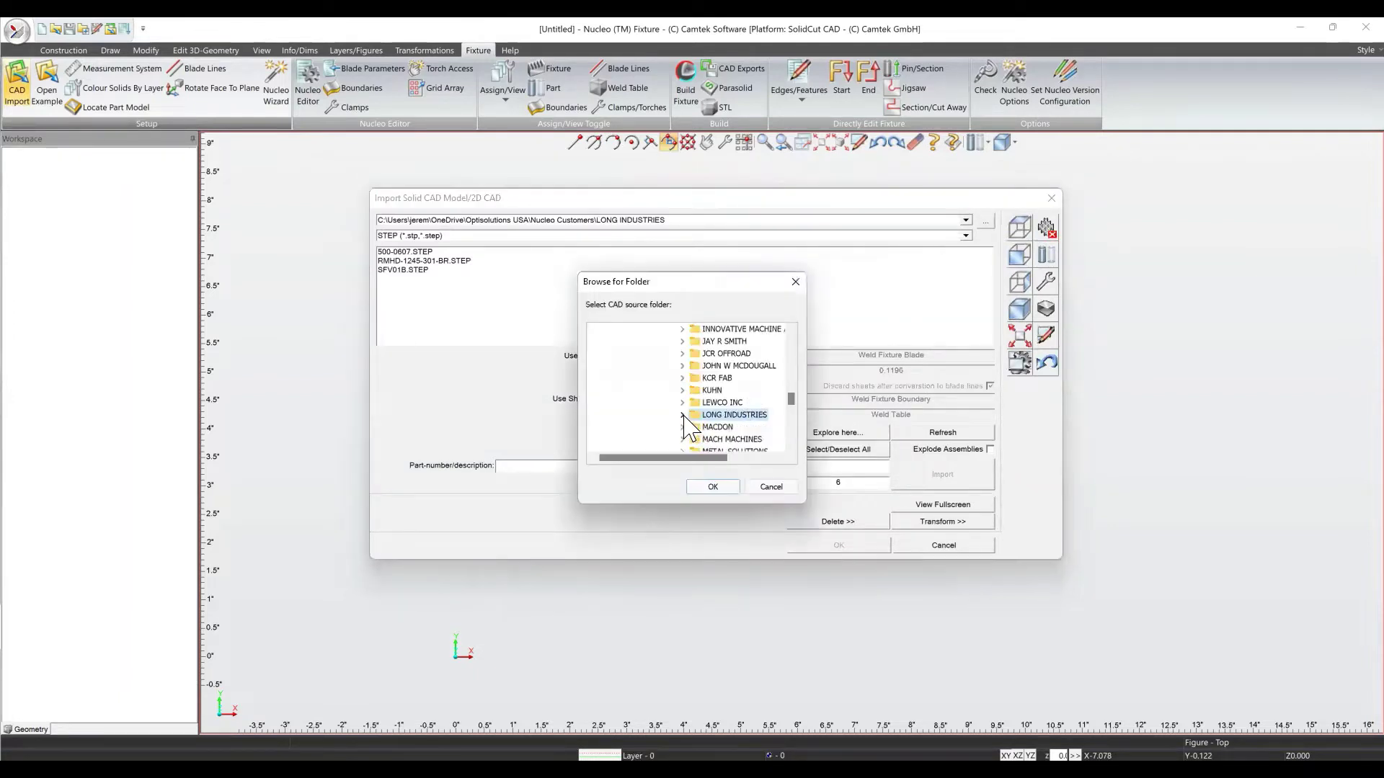
scroll(688, 426, "up", 3)
scroll(689, 427, "up", 10)
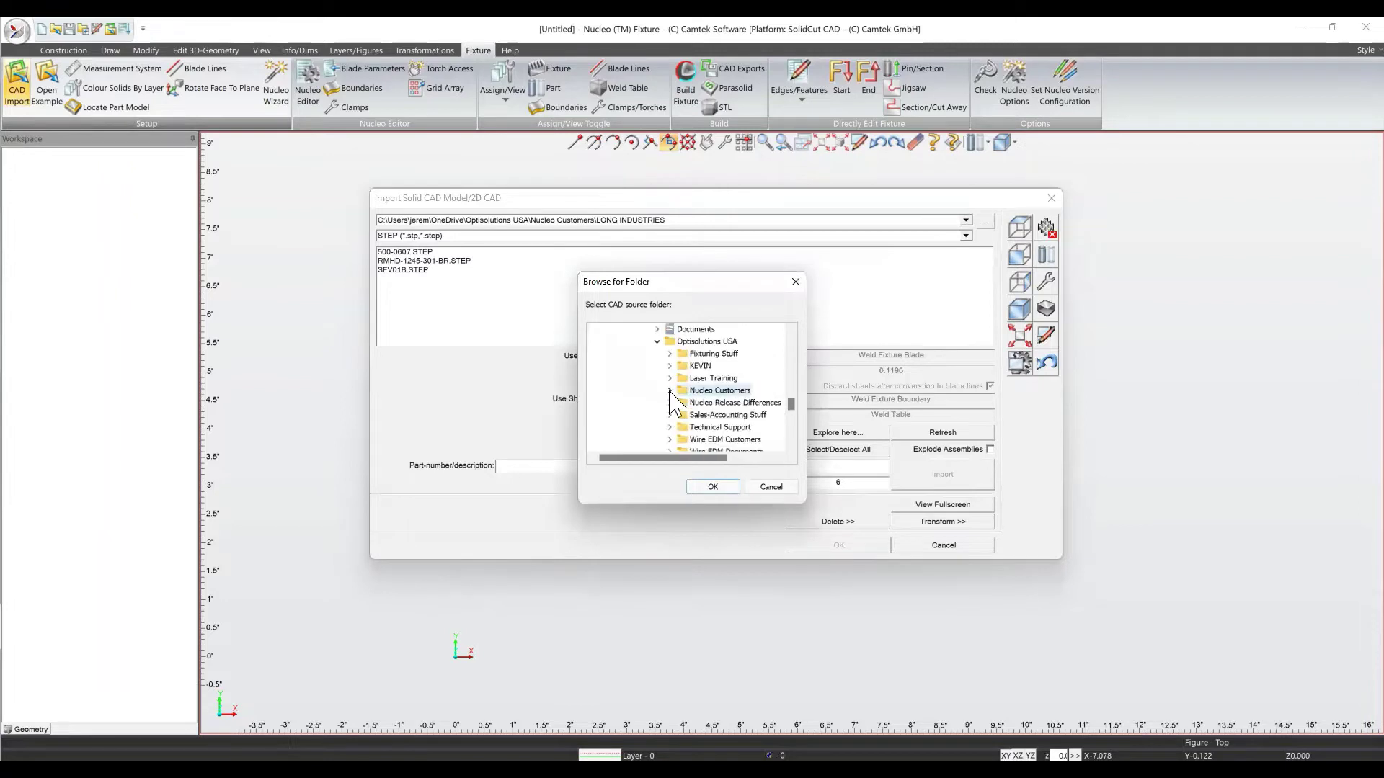
scroll(667, 407, "up", 10)
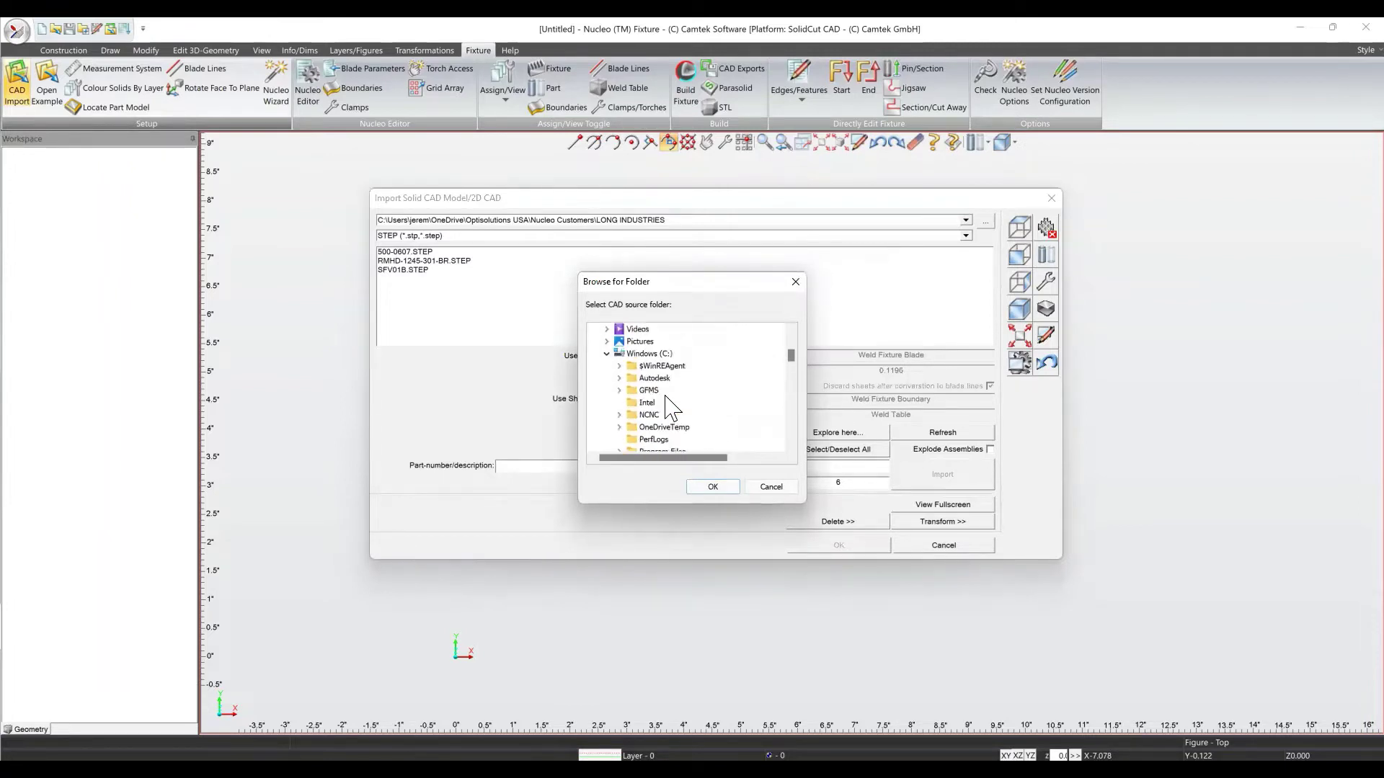
double_click(639, 353)
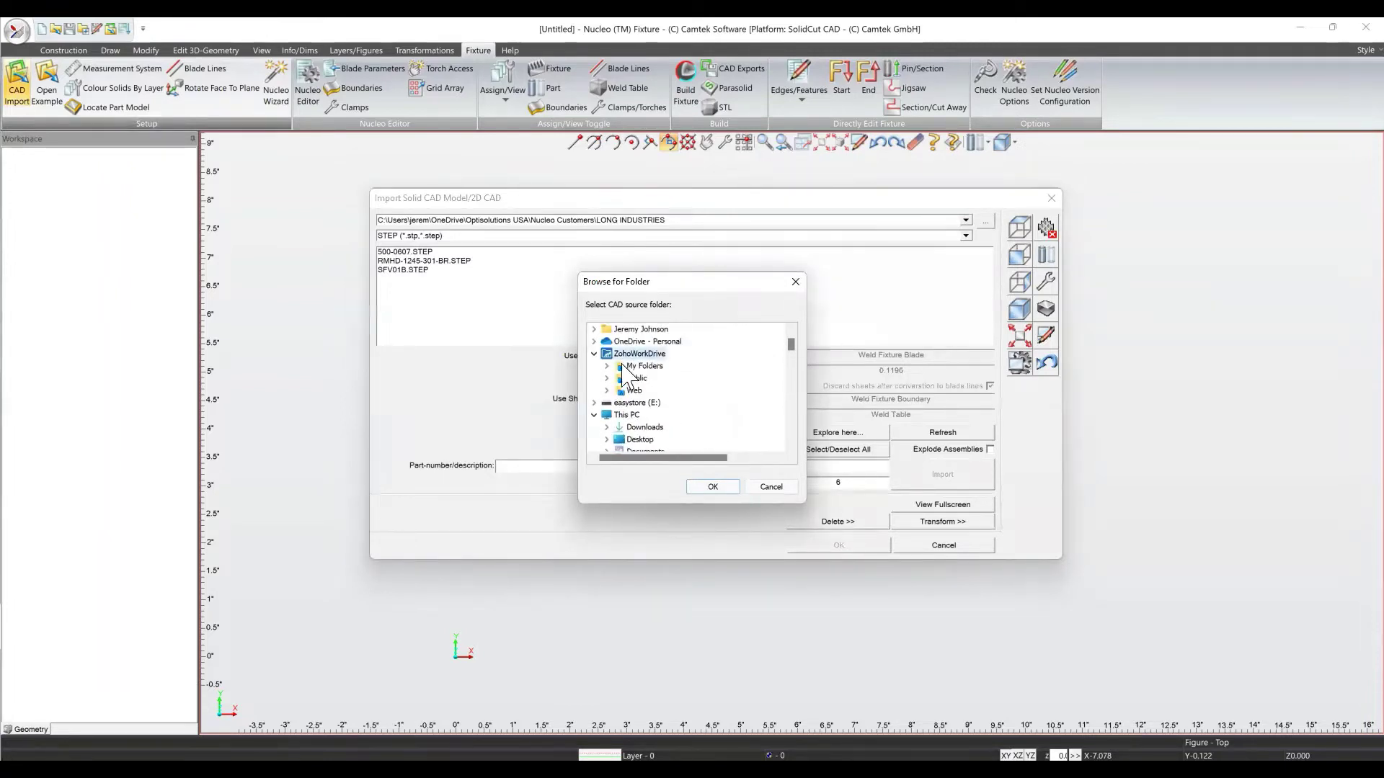
double_click(638, 366)
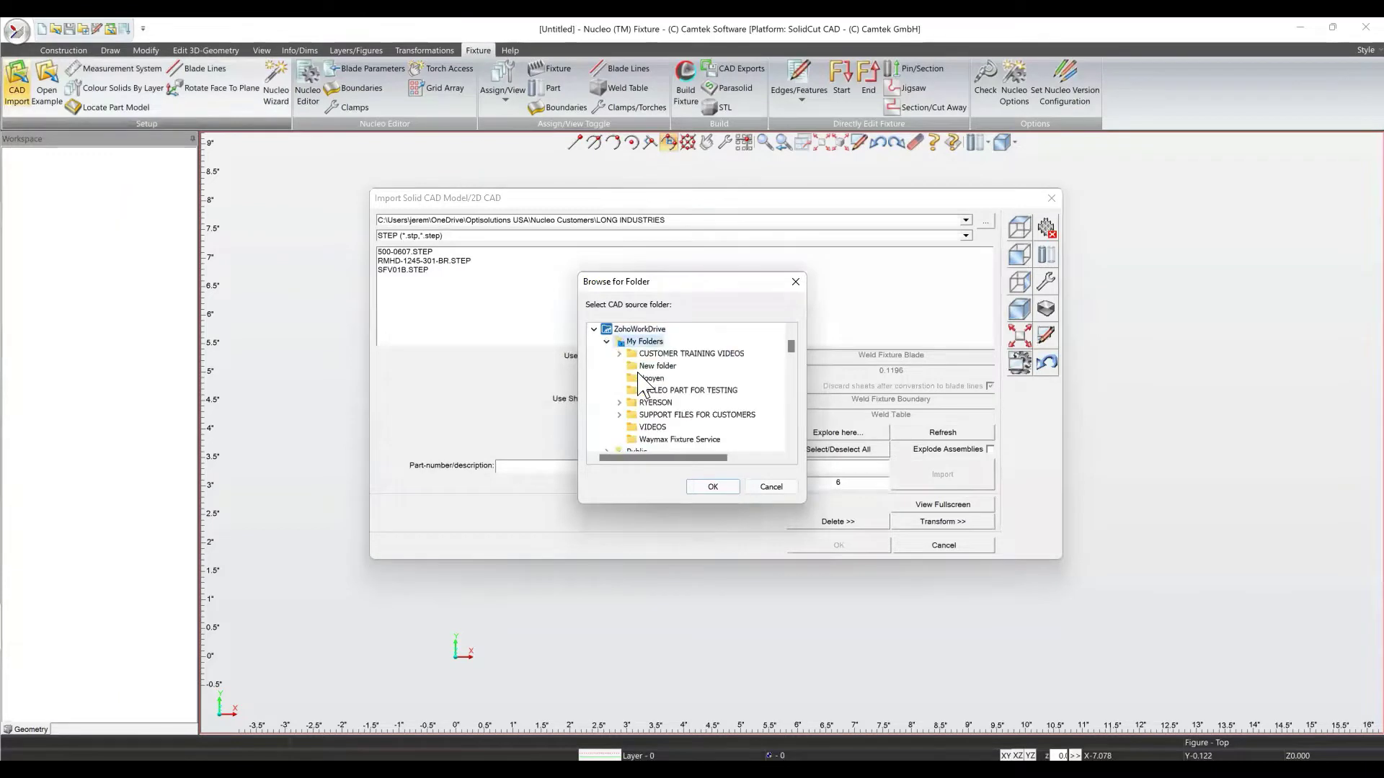
left_click(649, 415)
left_click(710, 488)
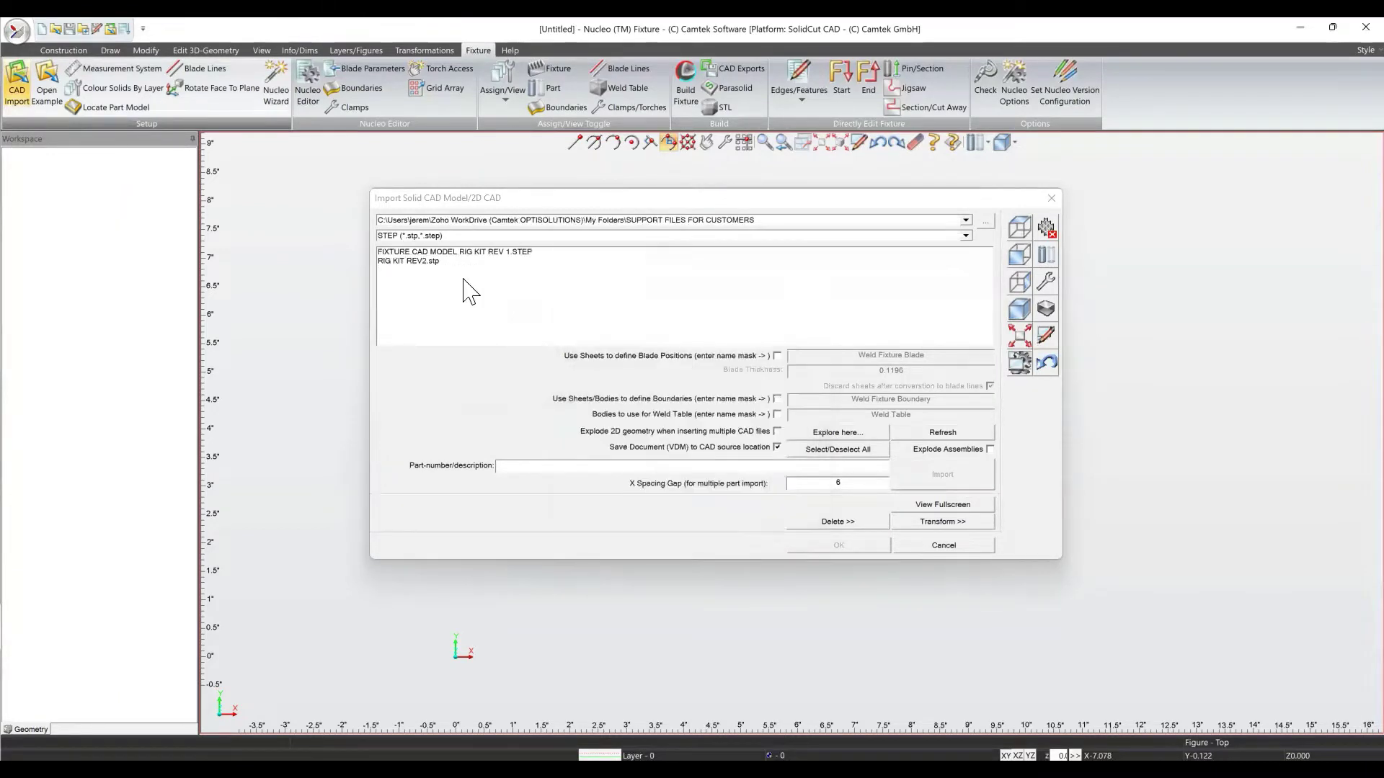
Set the import file type to Parasolid/XMT and import the NEMA BOX.X_T model.
left_click(966, 236)
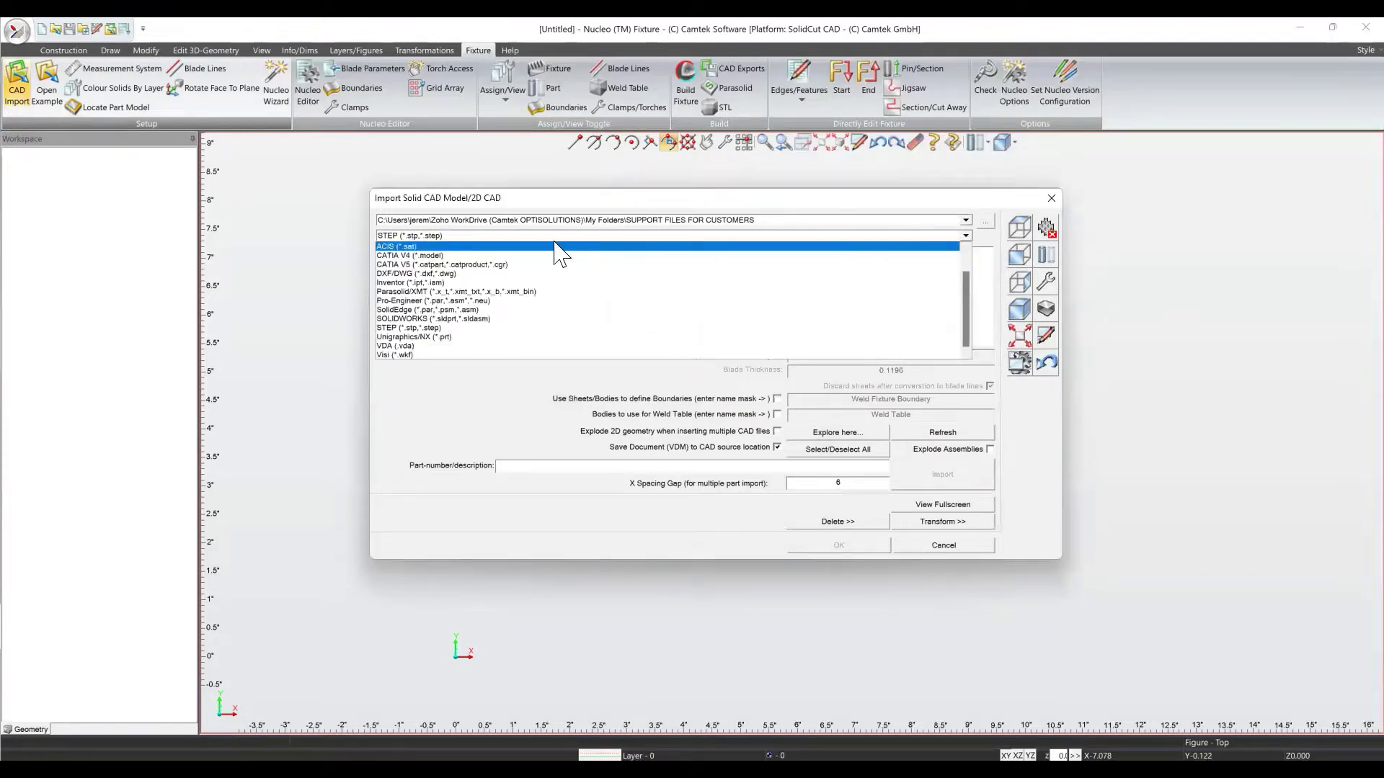
left_click(416, 292)
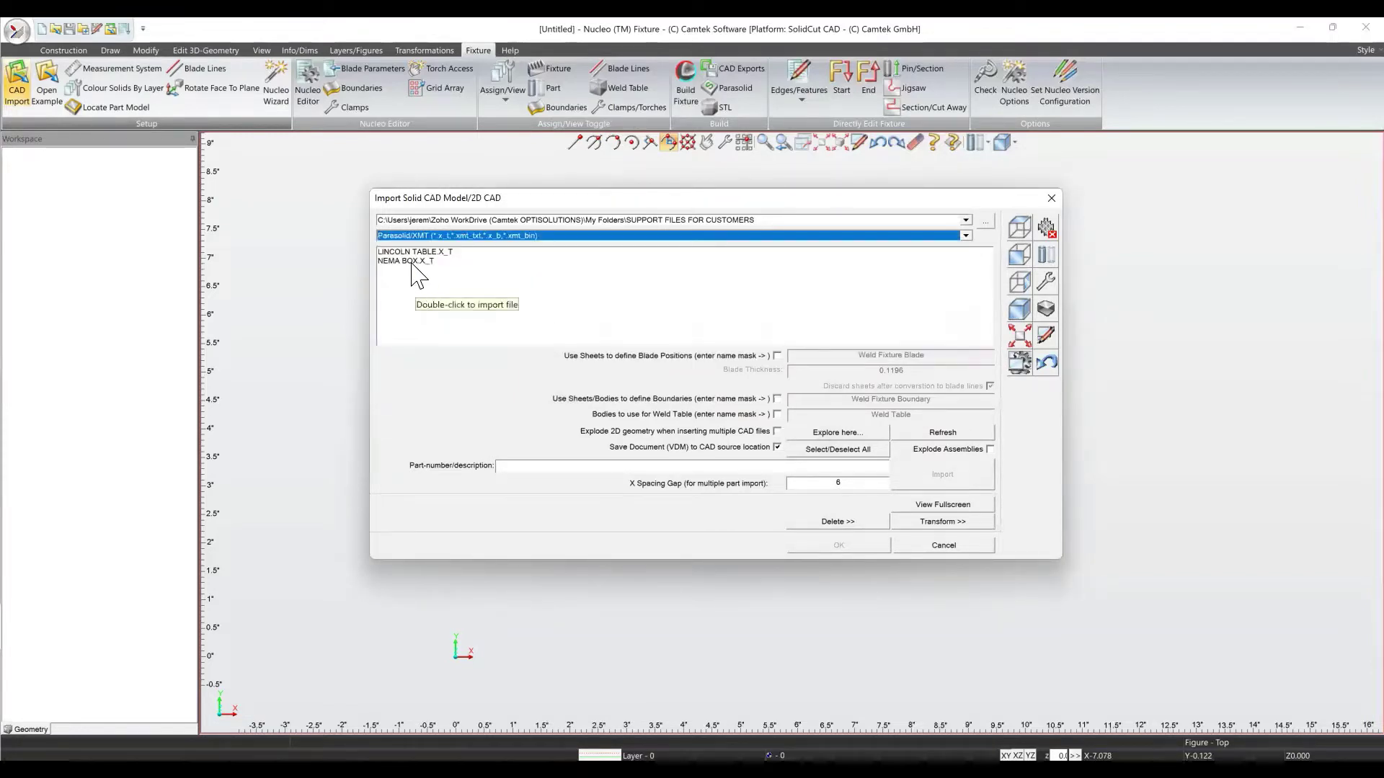
left_click(412, 260)
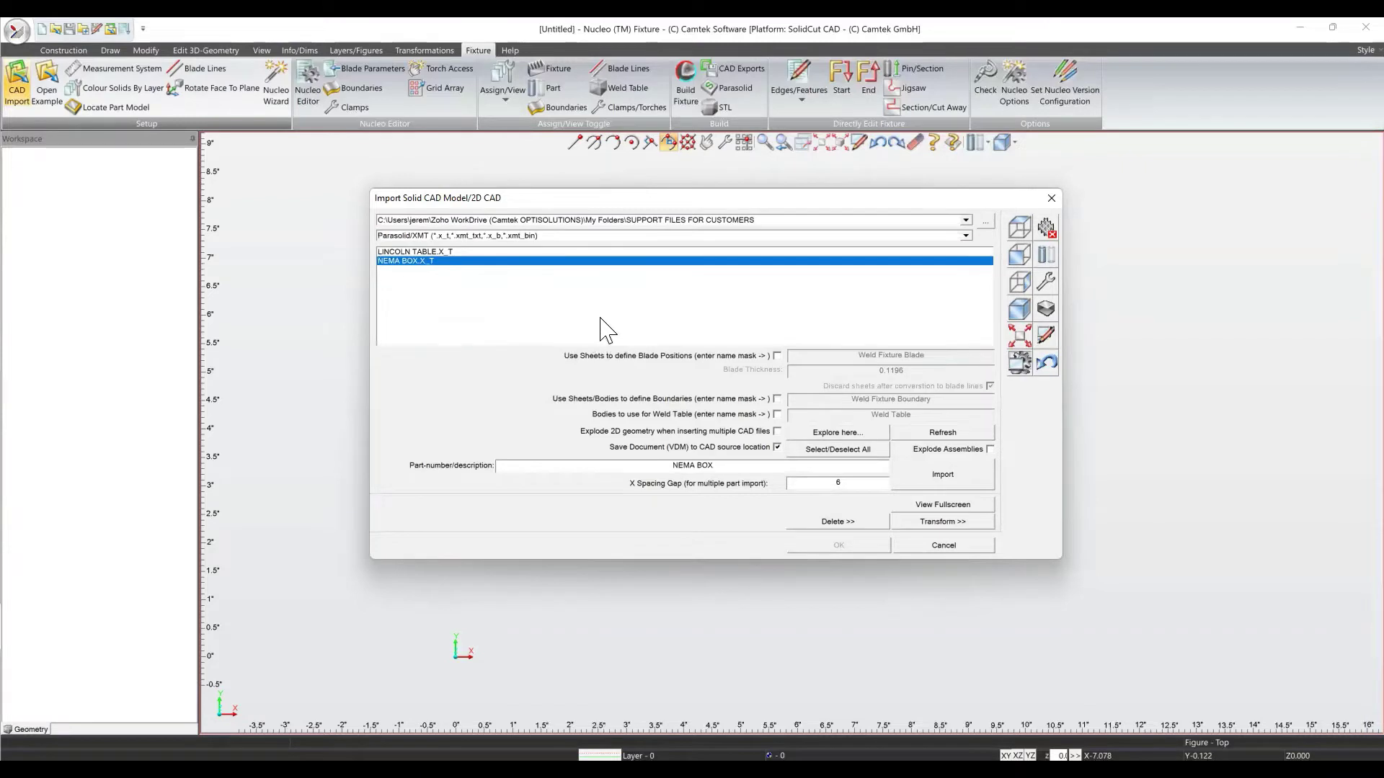
left_click(934, 480)
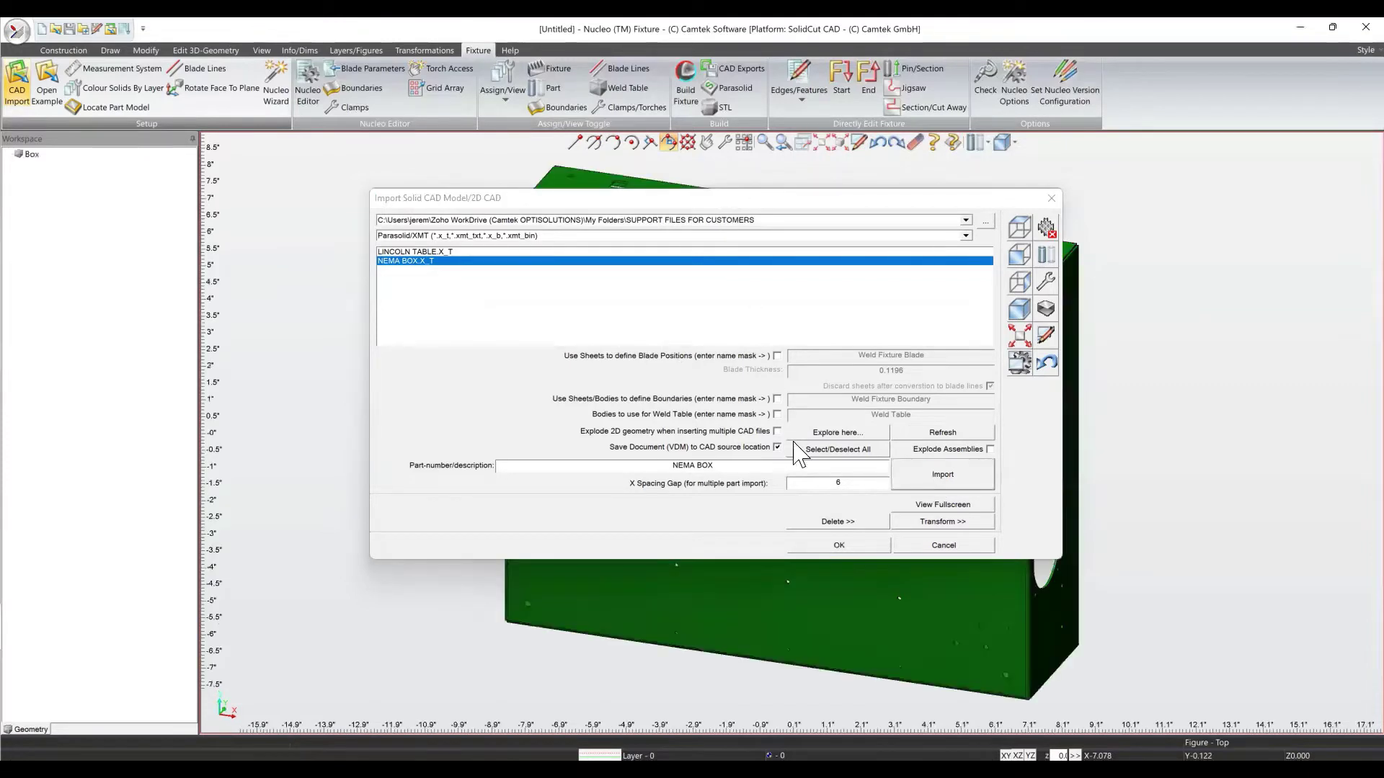
Inspect the imported box full screen, then accept the import with the document saved to the CAD source location.
left_click(937, 505)
left_click_drag(819, 377, 978, 473)
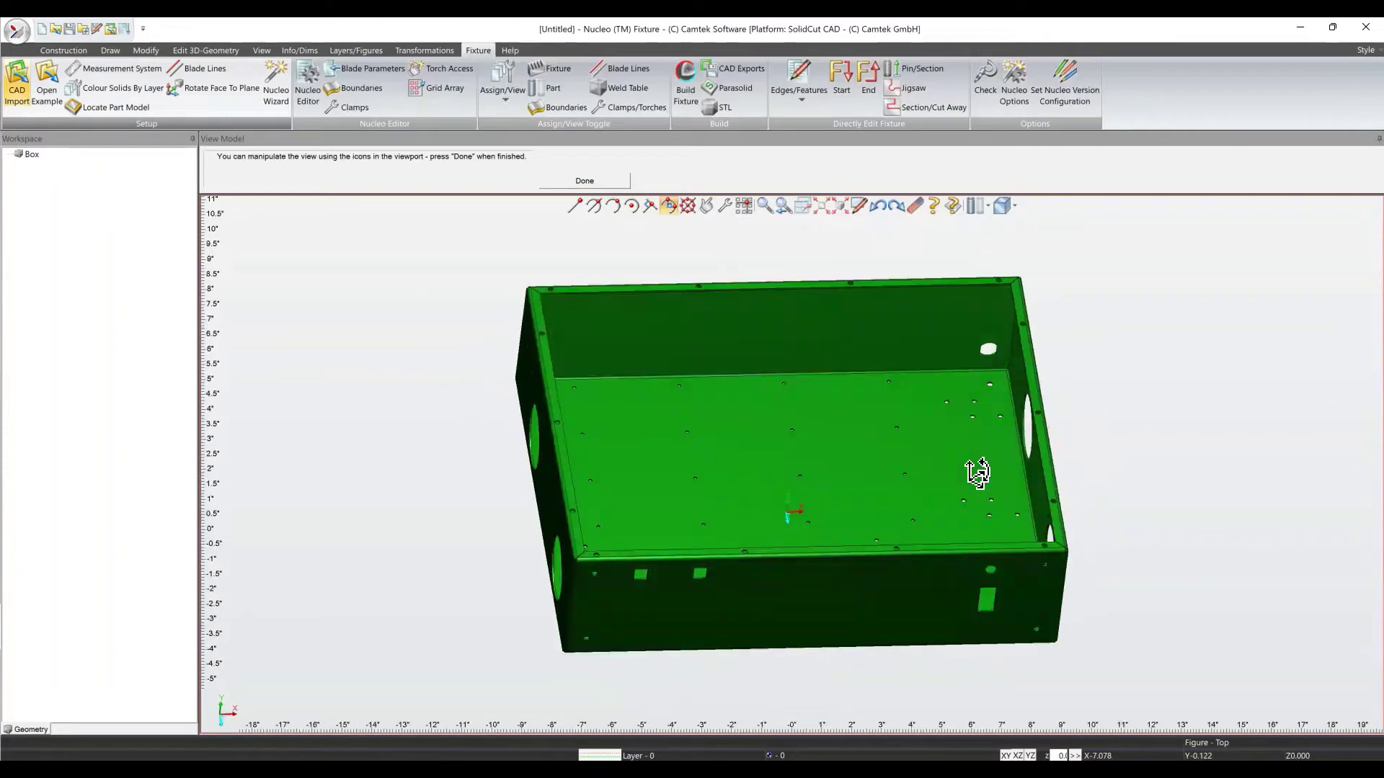
left_click(580, 182)
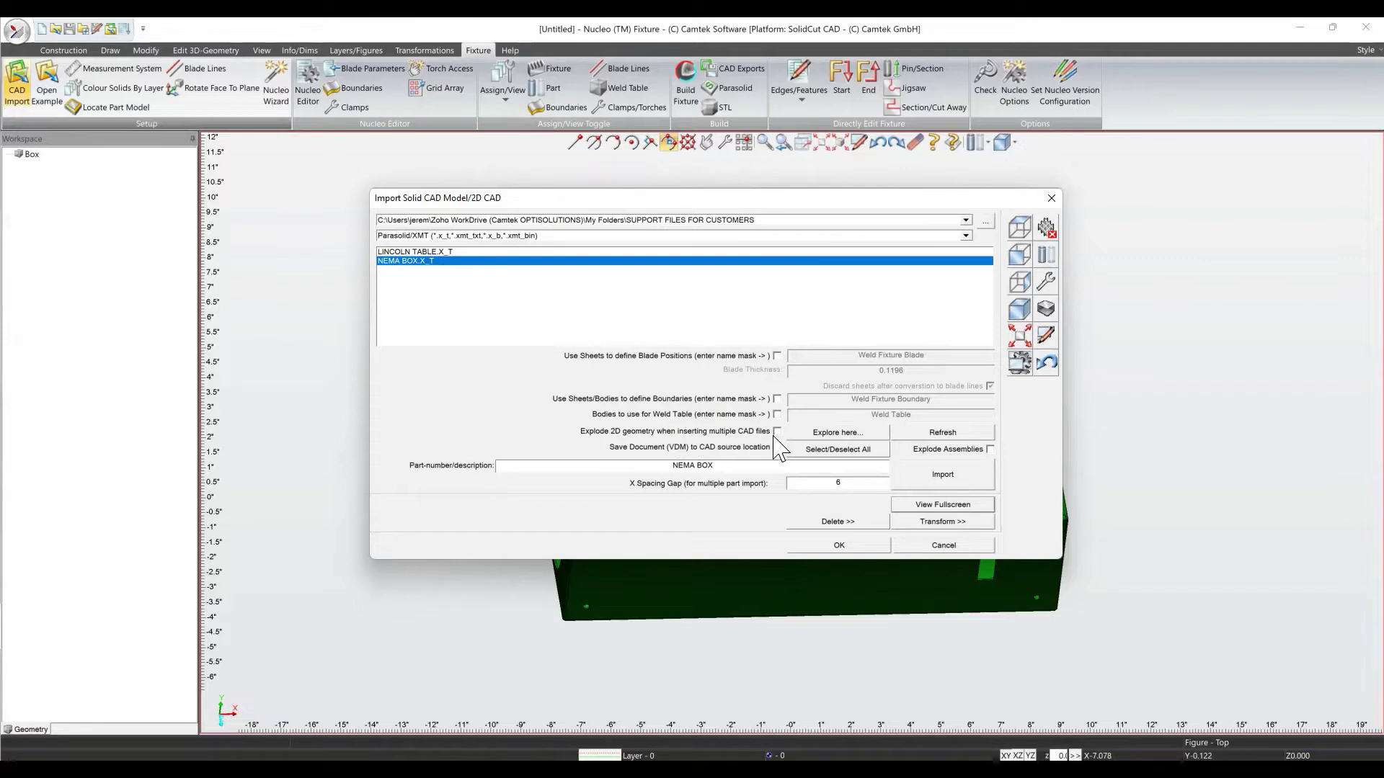
left_click(777, 447)
left_click(839, 545)
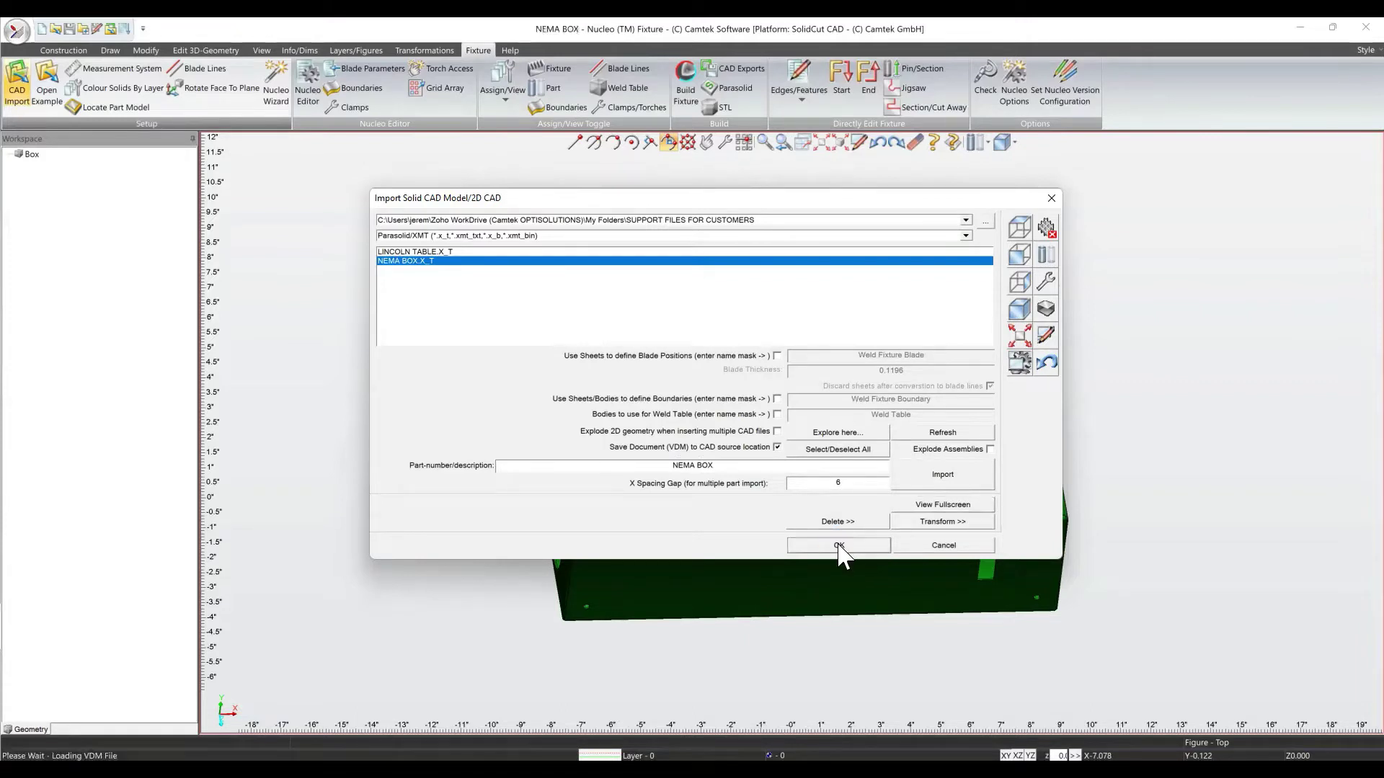
middle_click_drag(839, 461, 801, 464)
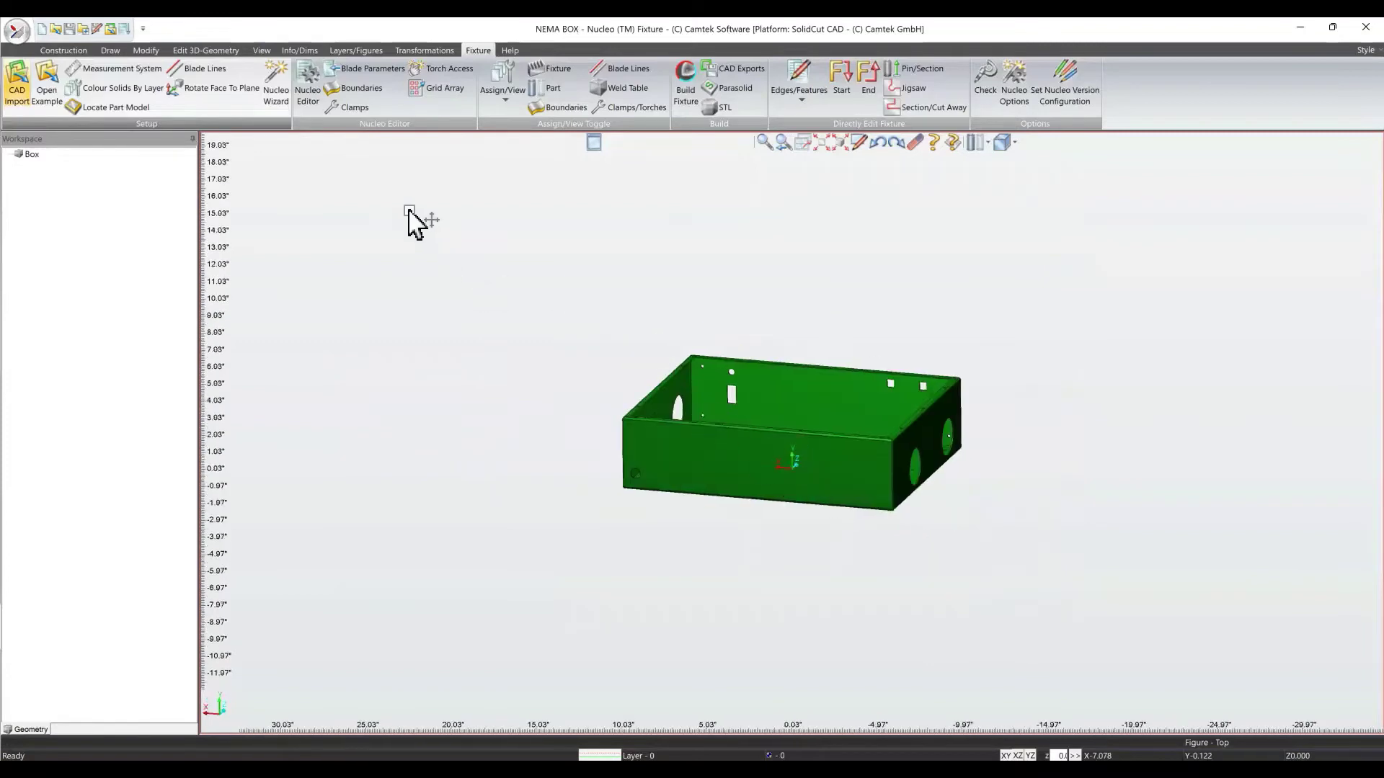
Start the Nucleo fixture design wizard and check the box's orientation in the XY view and at an angle.
left_click(276, 80)
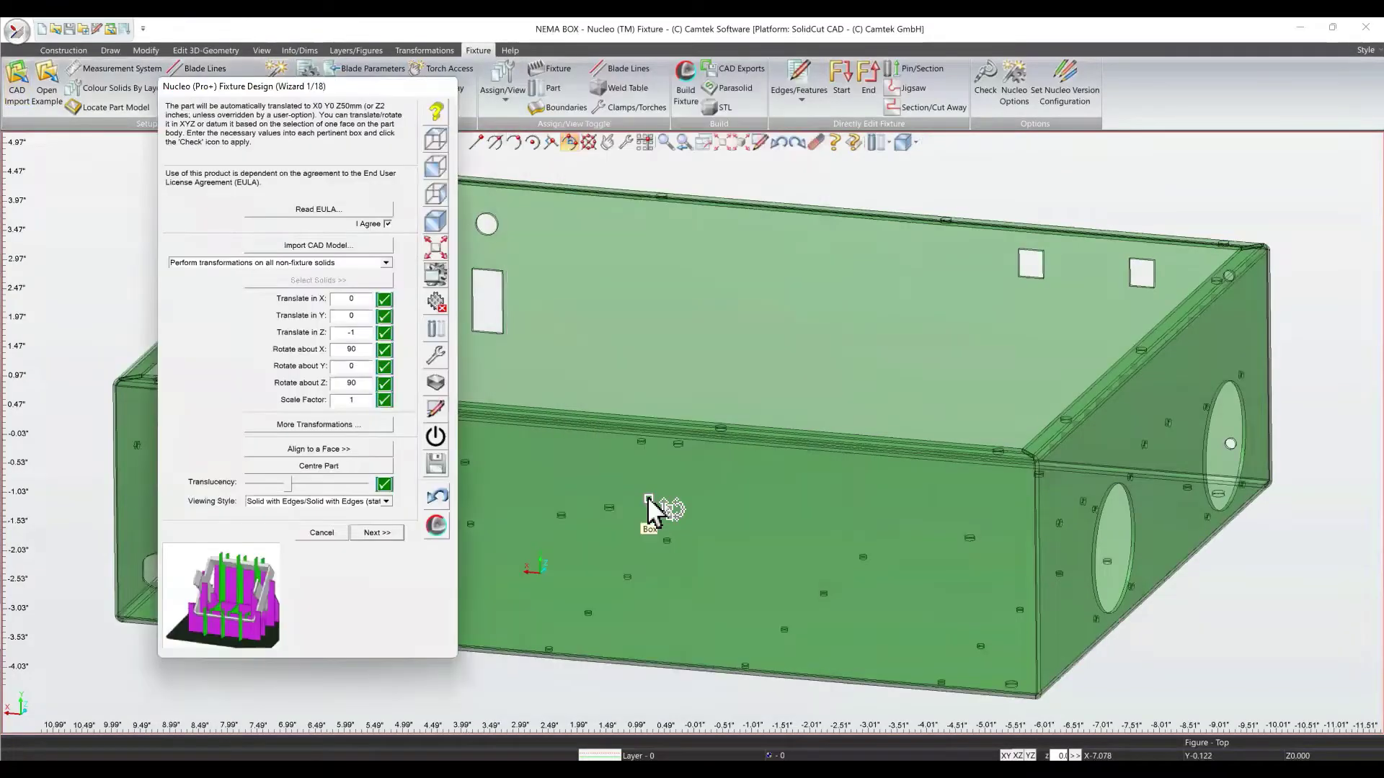
left_click(434, 139)
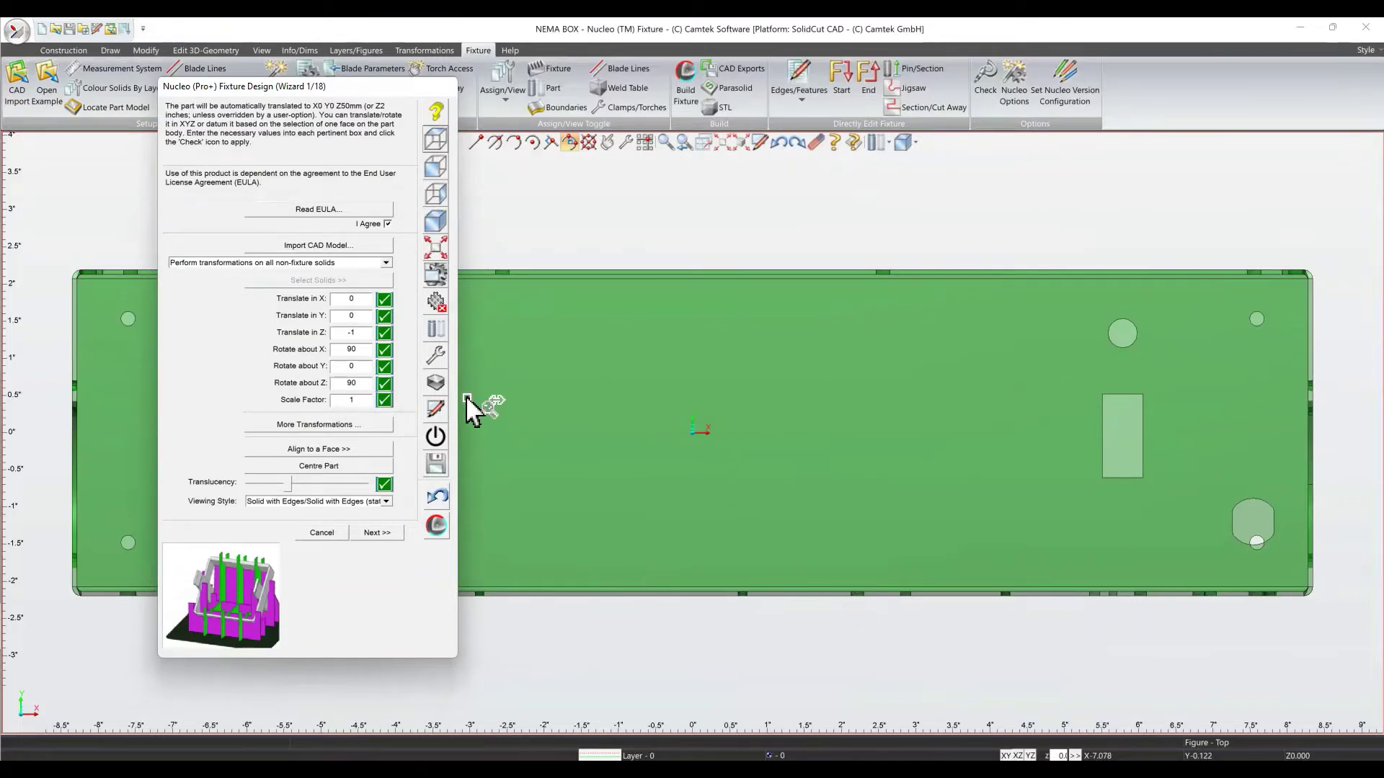
left_click_drag(733, 500, 705, 467)
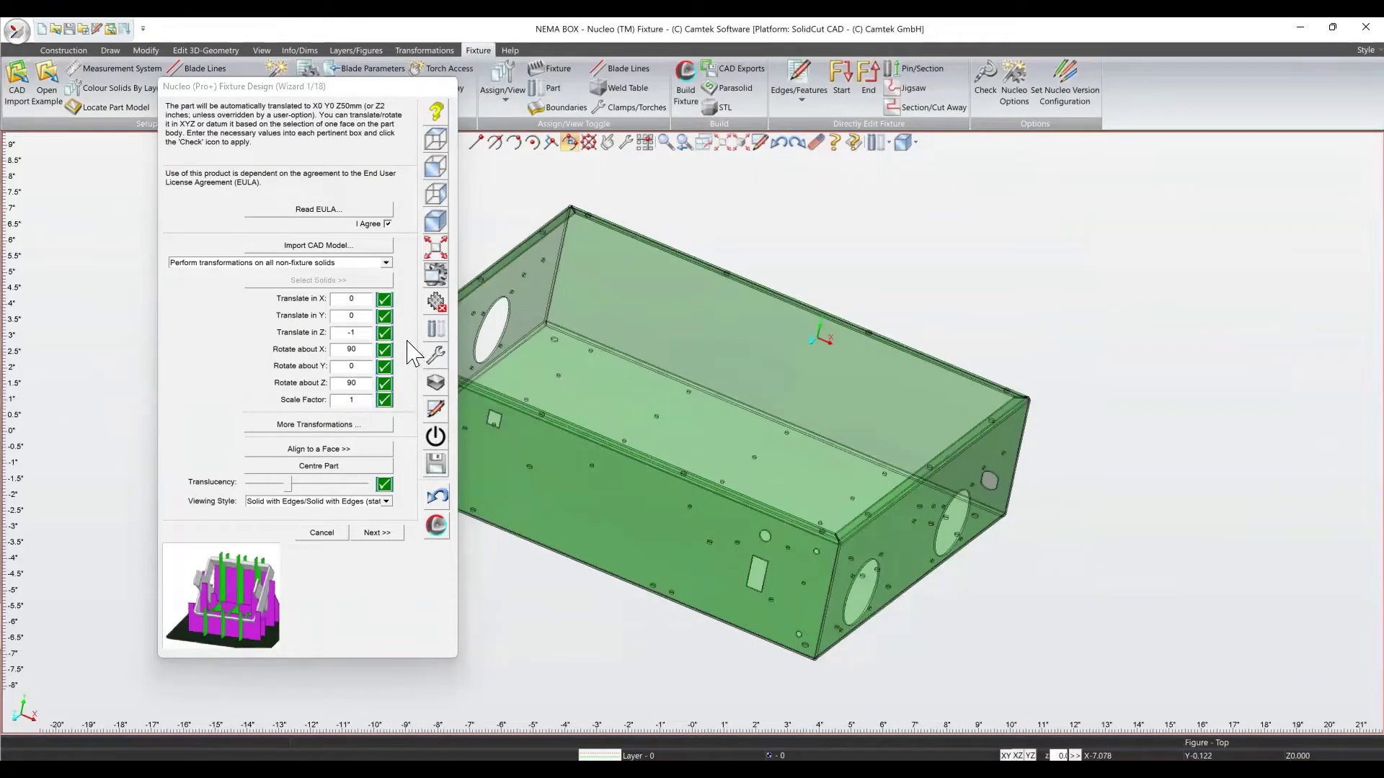
Align the box's large floor face with the XY plane, moving the whole box body and keeping the face upright.
left_click(339, 449)
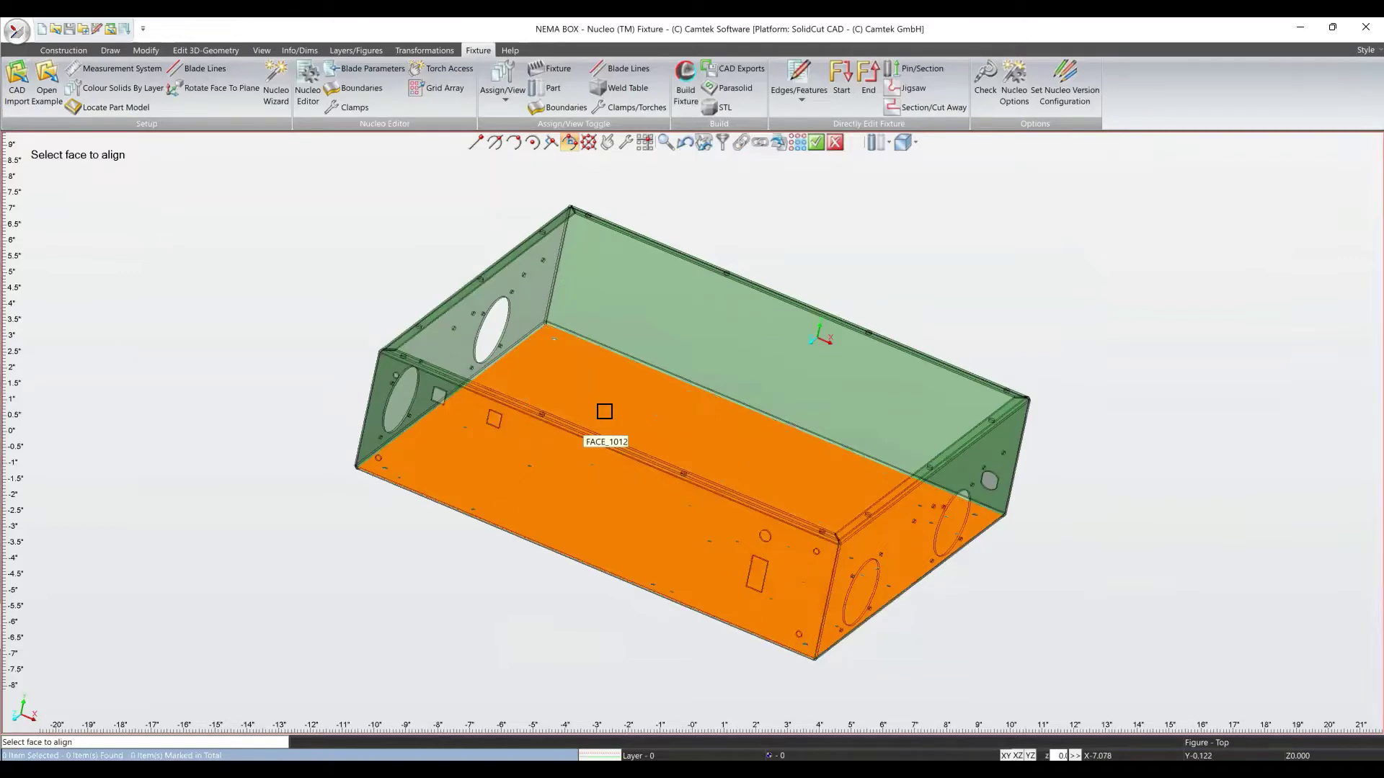
left_click(604, 411)
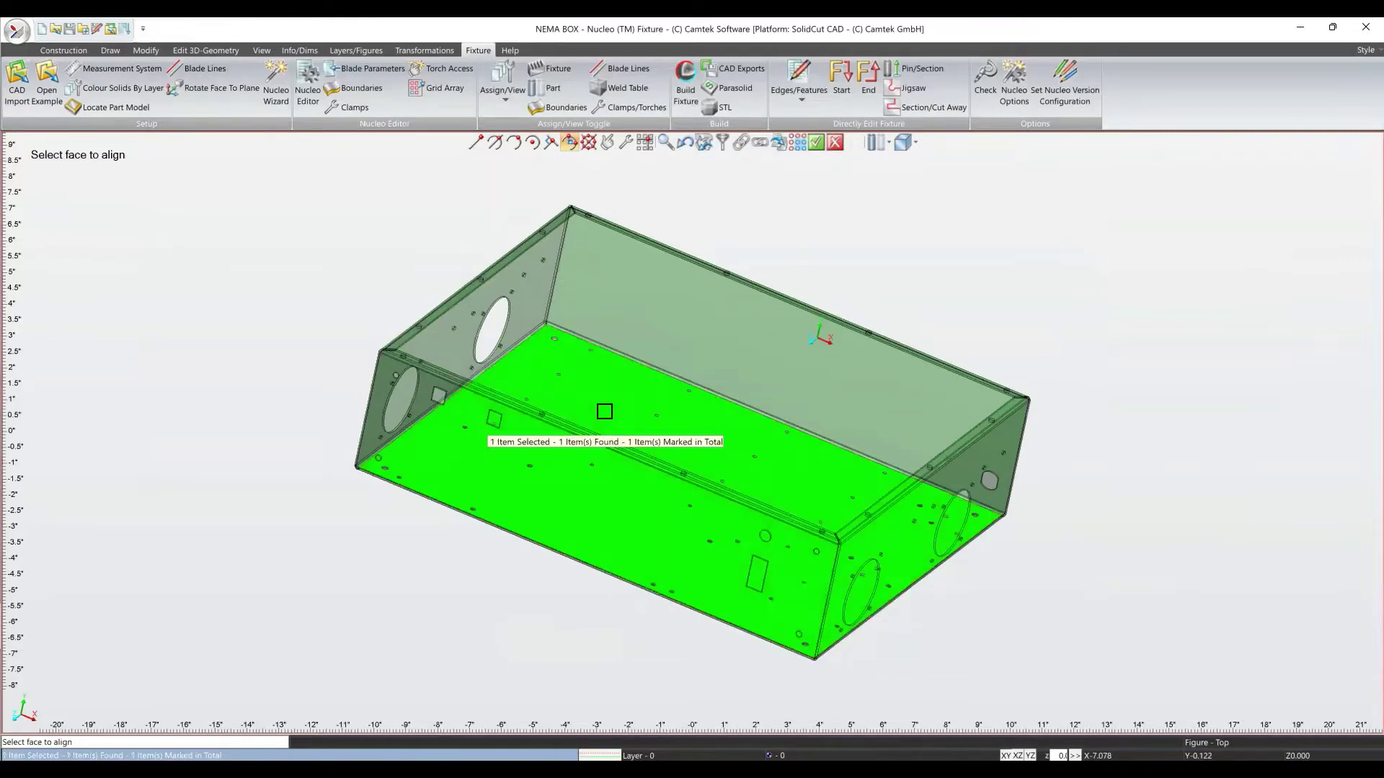
scroll(763, 404, "down", 2)
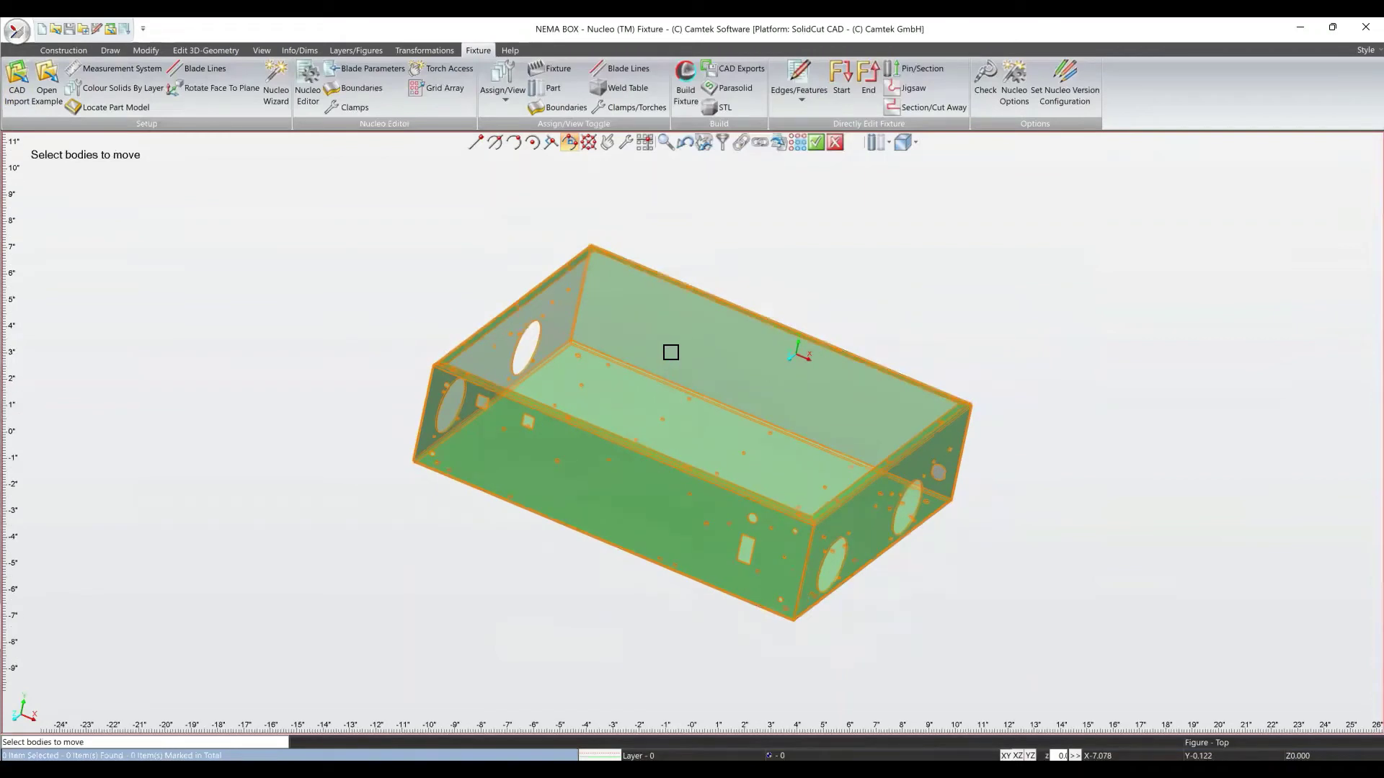
left_click(670, 351)
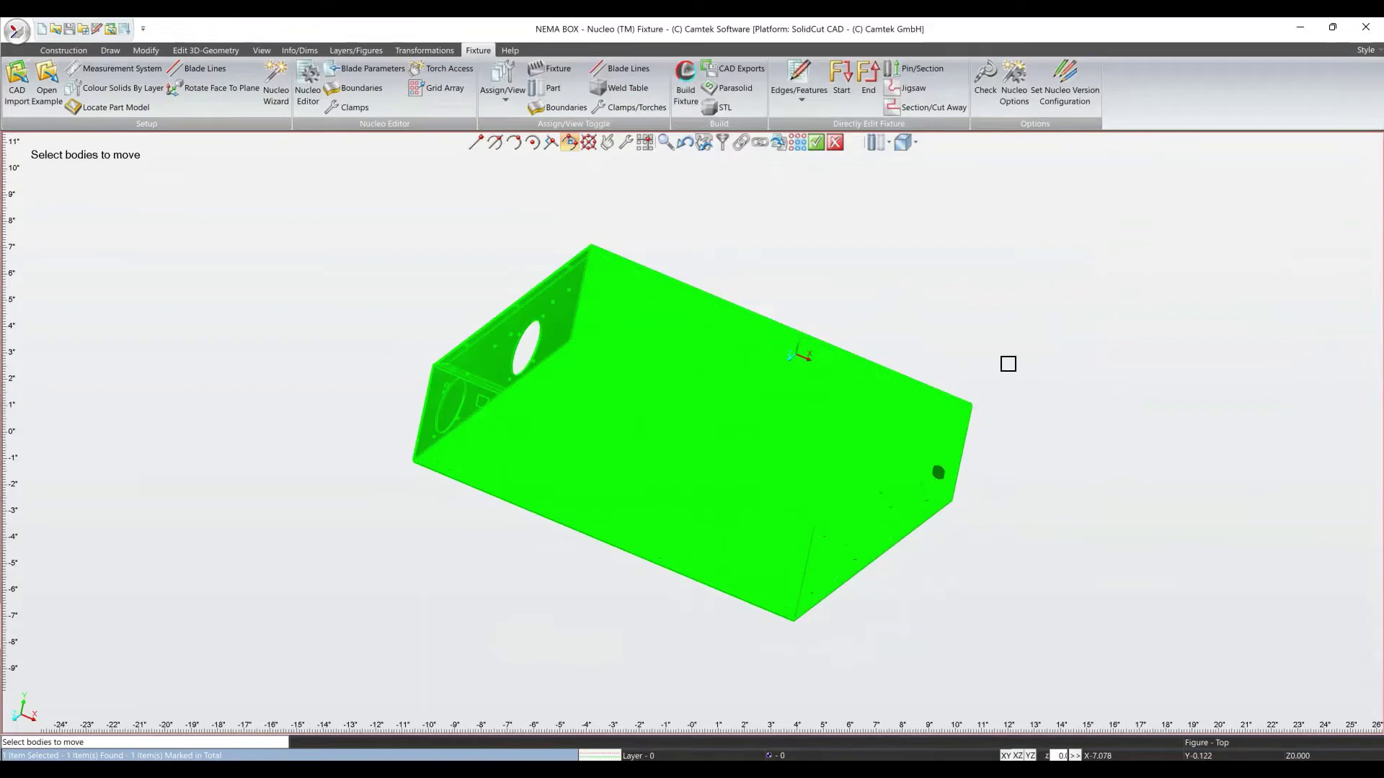
left_click_drag(1150, 210, 343, 682)
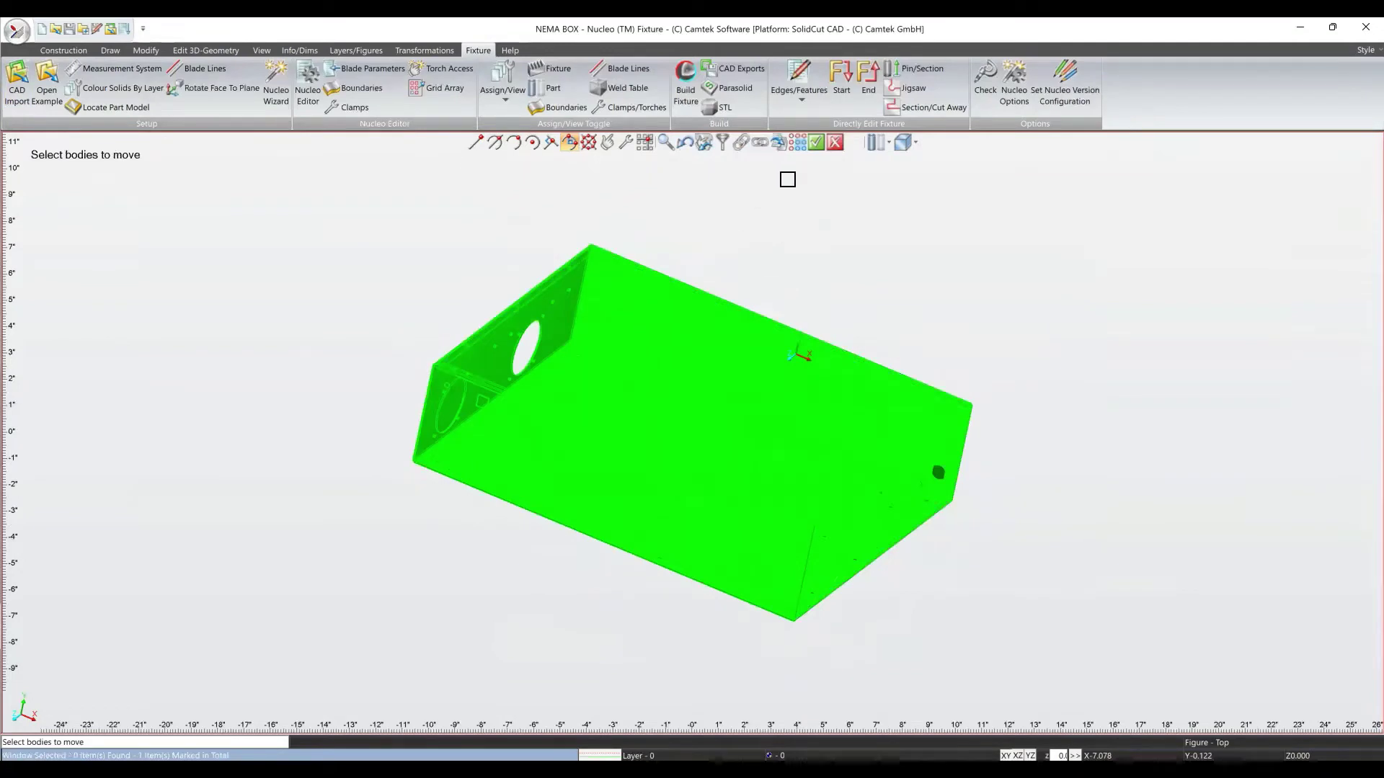
left_click(817, 144)
right_click(724, 358)
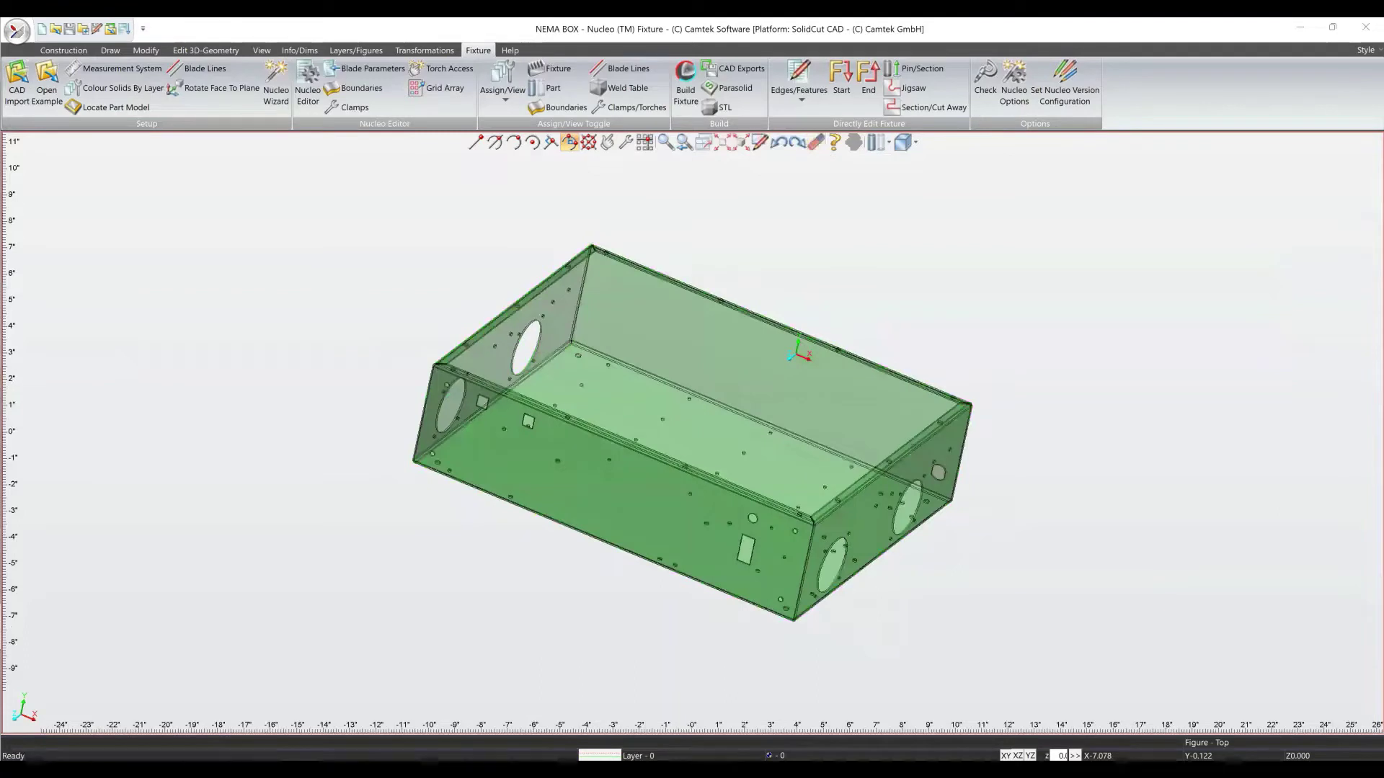
left_click(544, 337)
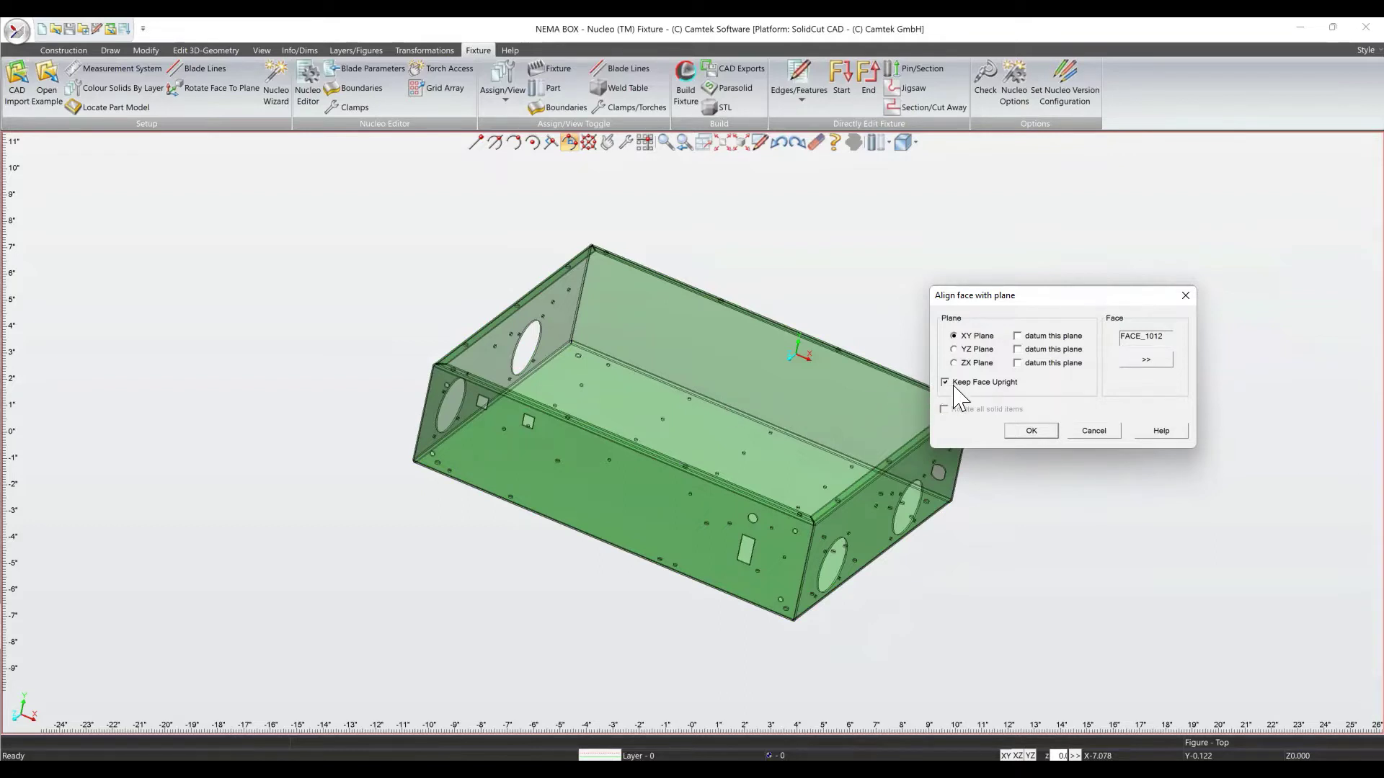
left_click(1031, 433)
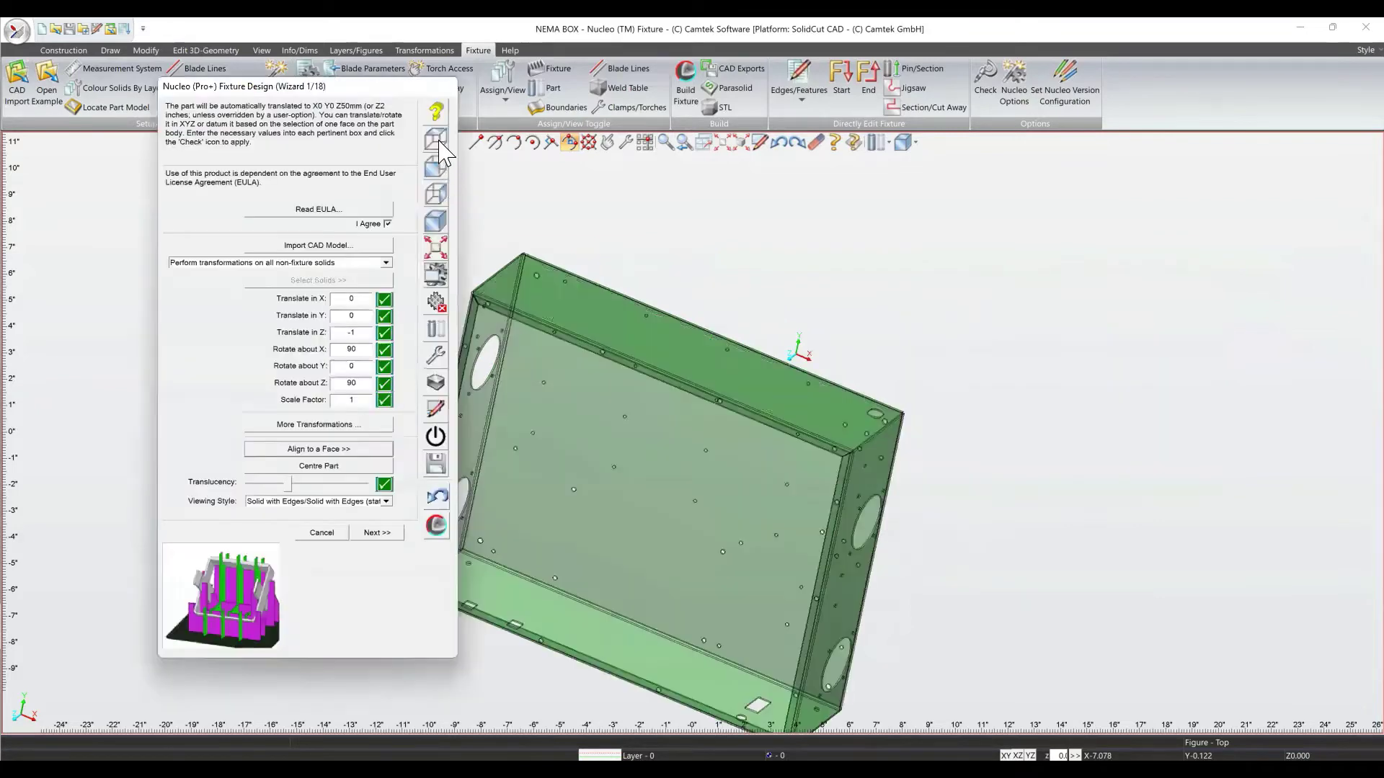
Centre the box on the origin and check its position in the XY view and at an angle.
left_click(436, 139)
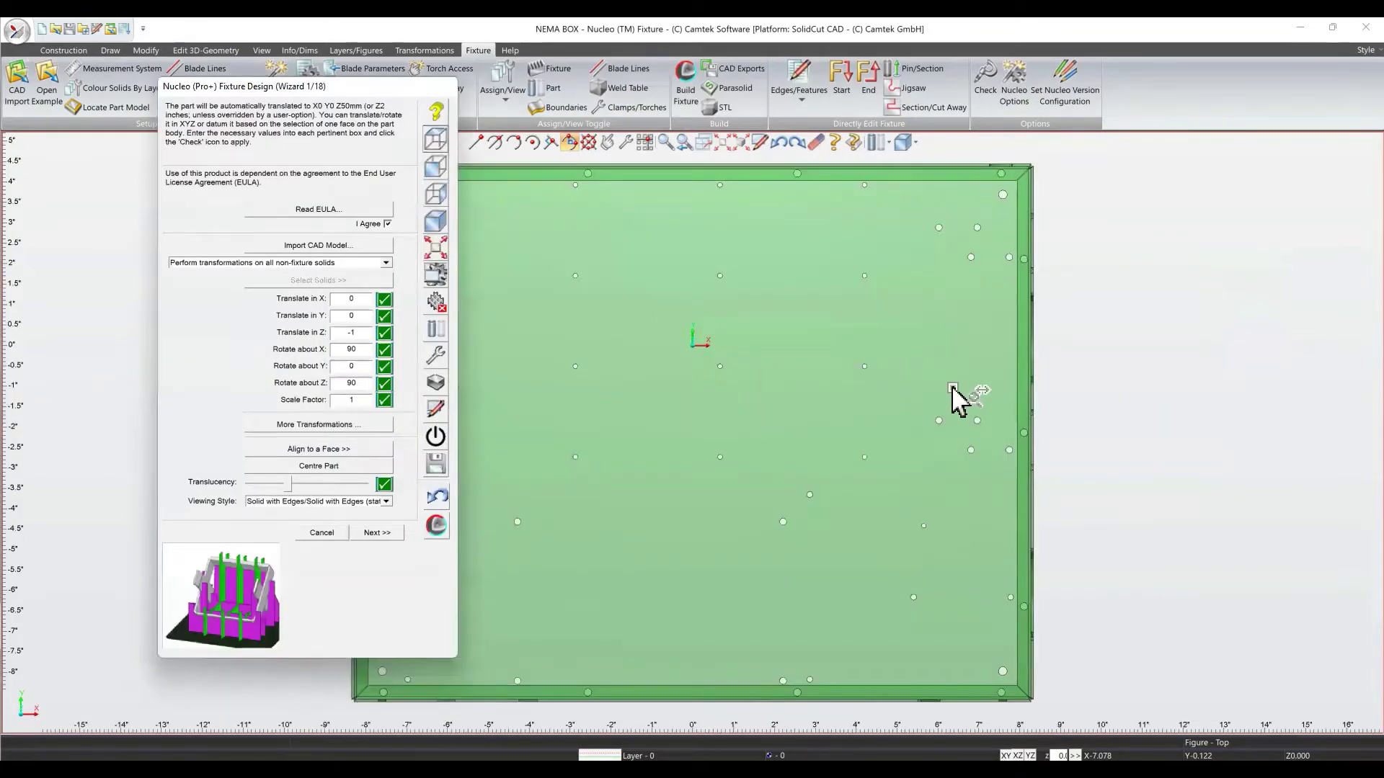
scroll(958, 396, "down", 2)
scroll(946, 402, "down", 1)
left_click_drag(676, 488, 656, 384)
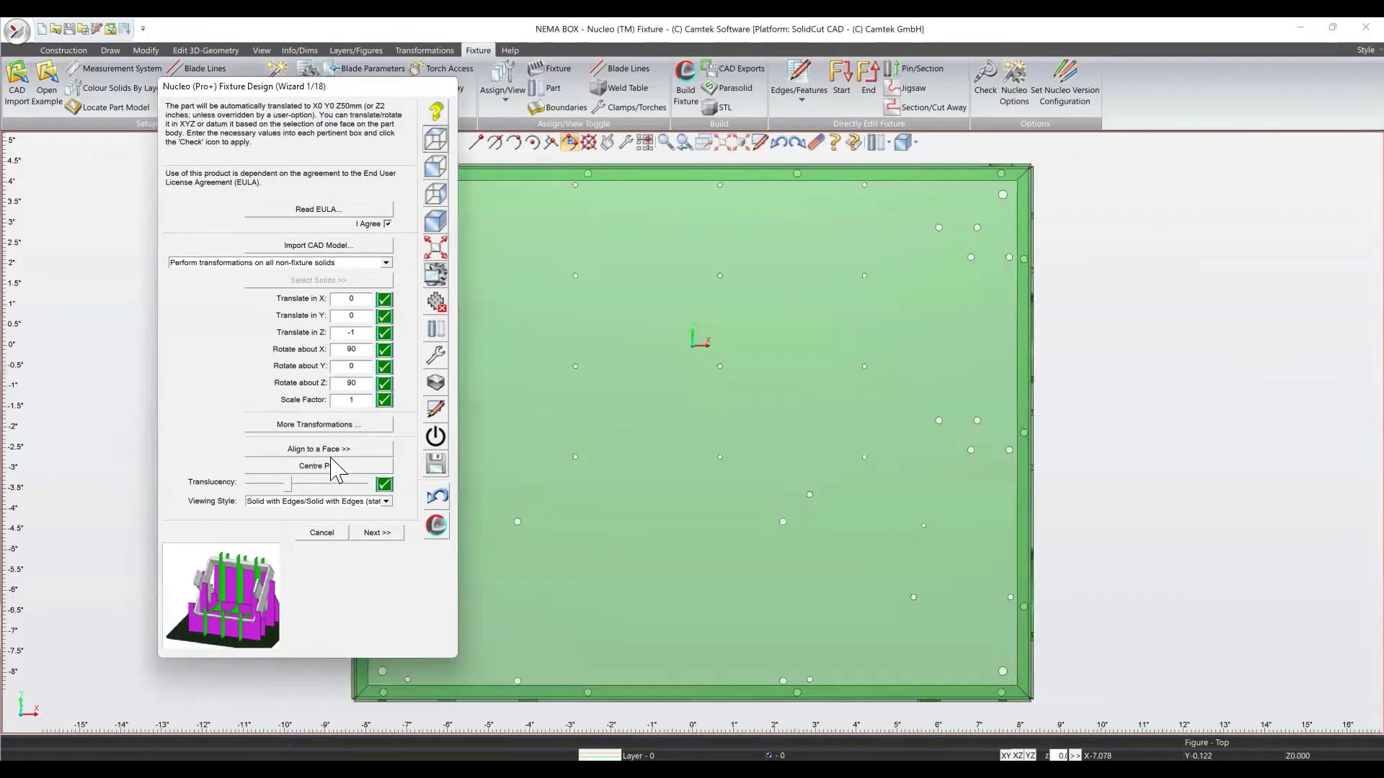
left_click(310, 467)
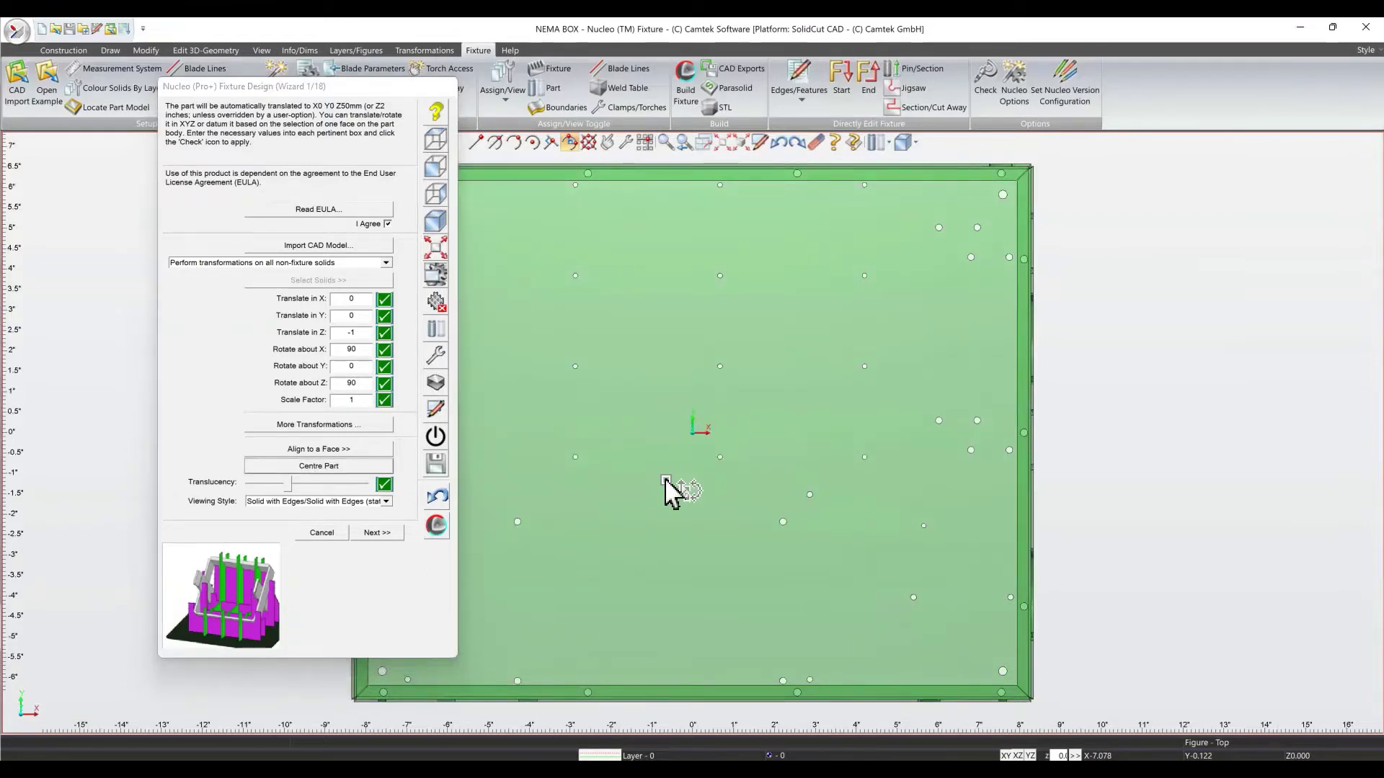
left_click_drag(686, 543, 692, 642)
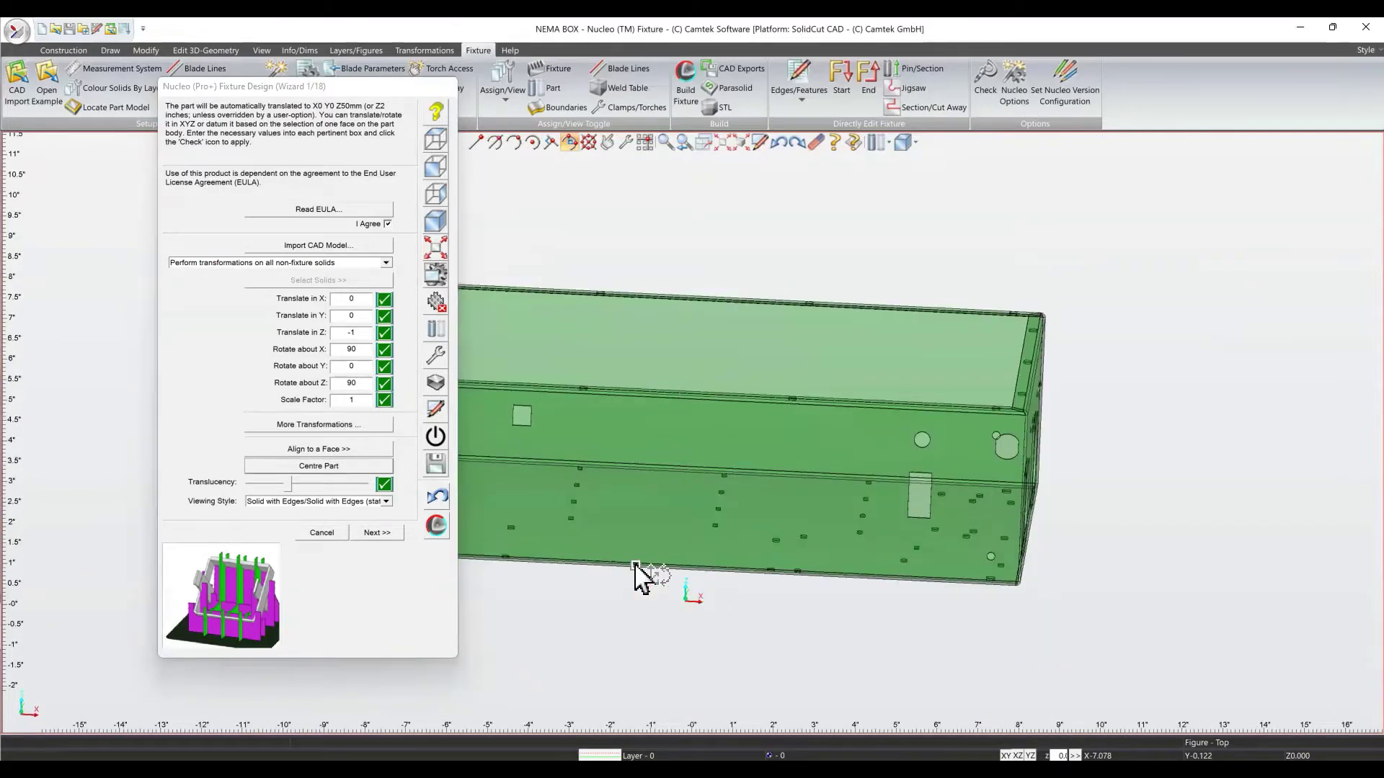
scroll(699, 558, "down", 3)
scroll(550, 365, "down", 2)
scroll(685, 411, "up", 1)
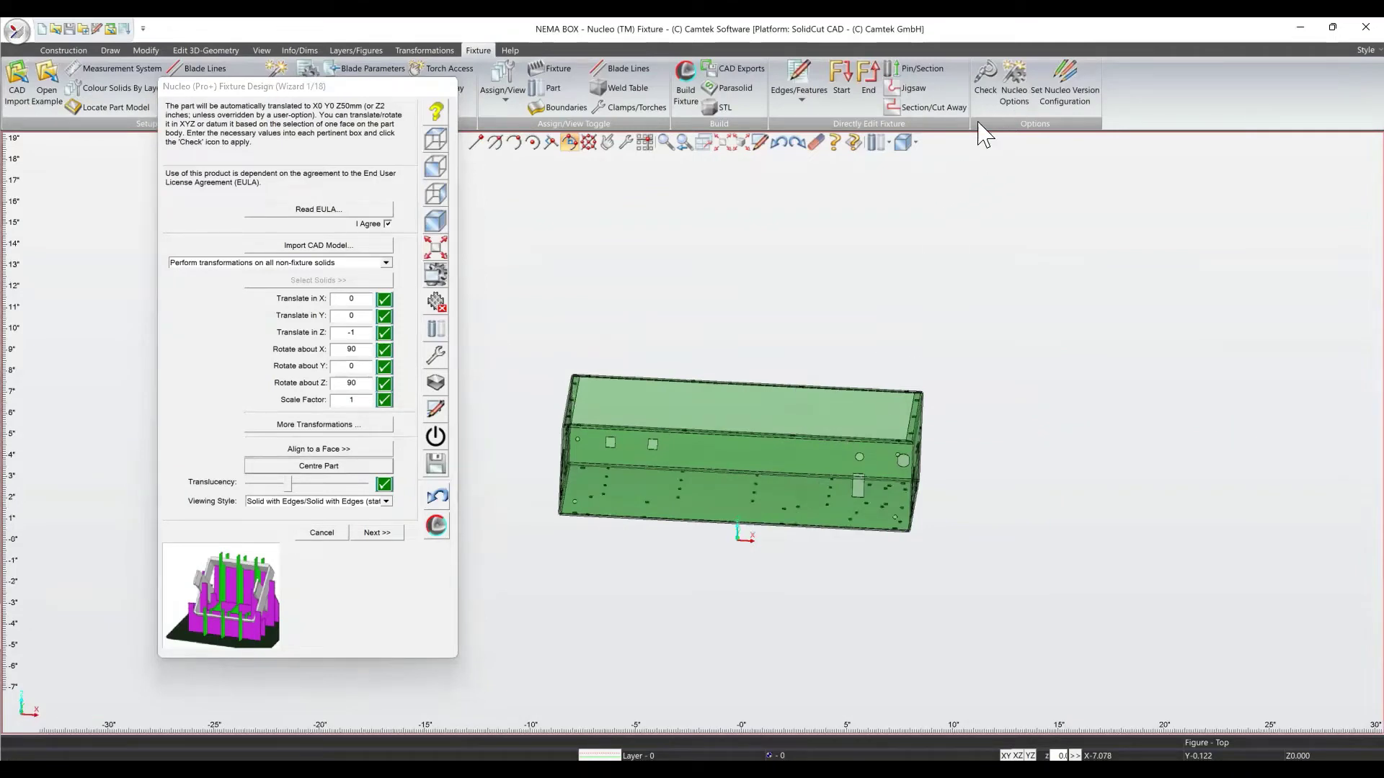
mouse_move(813, 463)
middle_mouse_down()
mouse_move(790, 423)
mouse_move(786, 497)
mouse_move(810, 488)
middle_mouse_up()
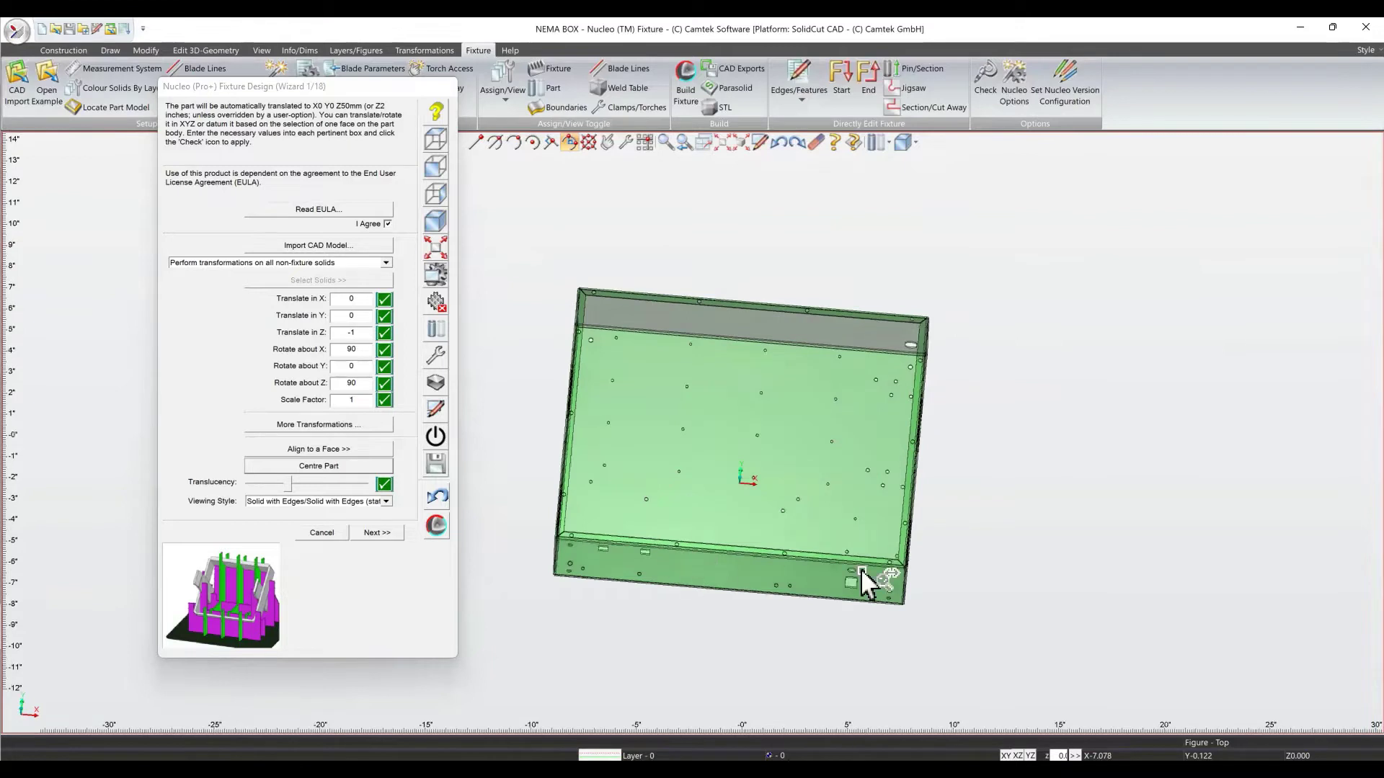
Accept the part placement, continue to the material settings and choose not to use a fixture template or recipe.
left_click(377, 534)
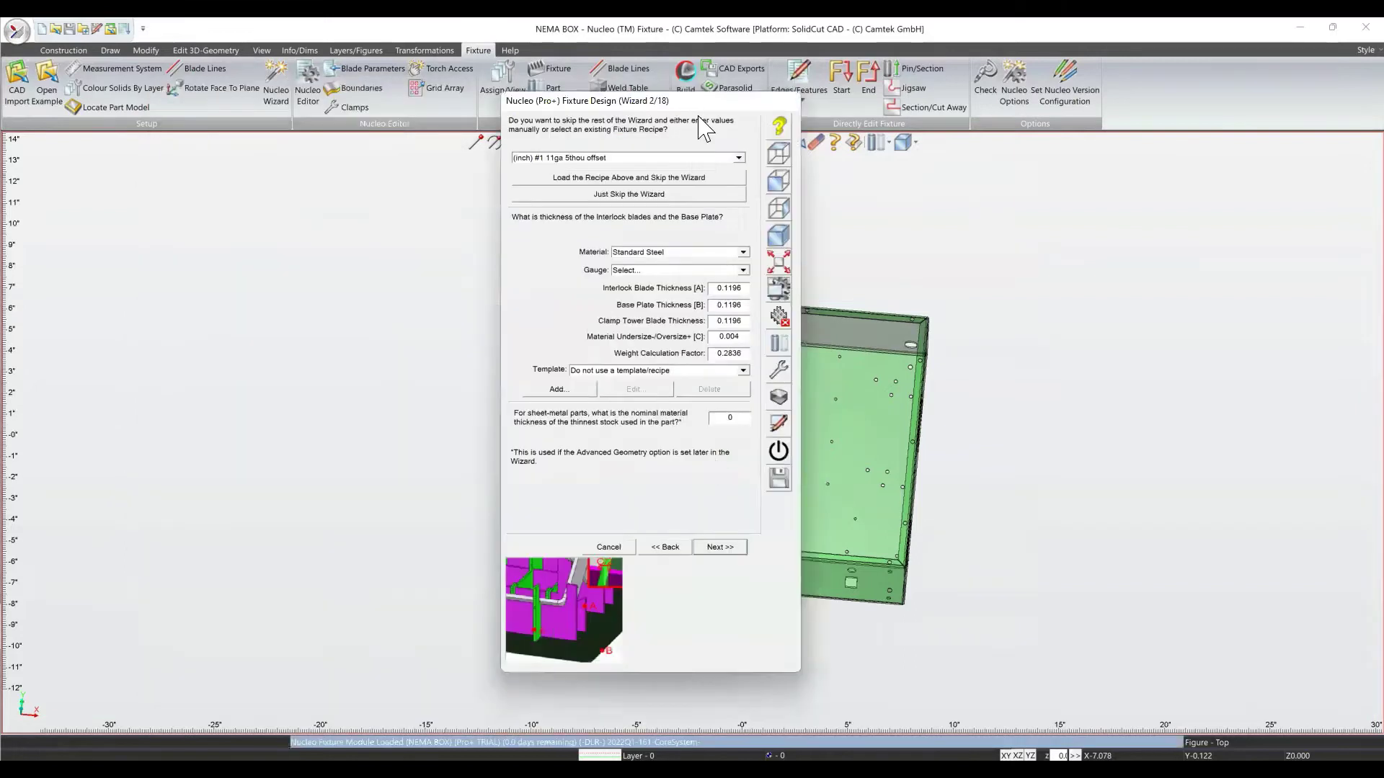
left_click(739, 157)
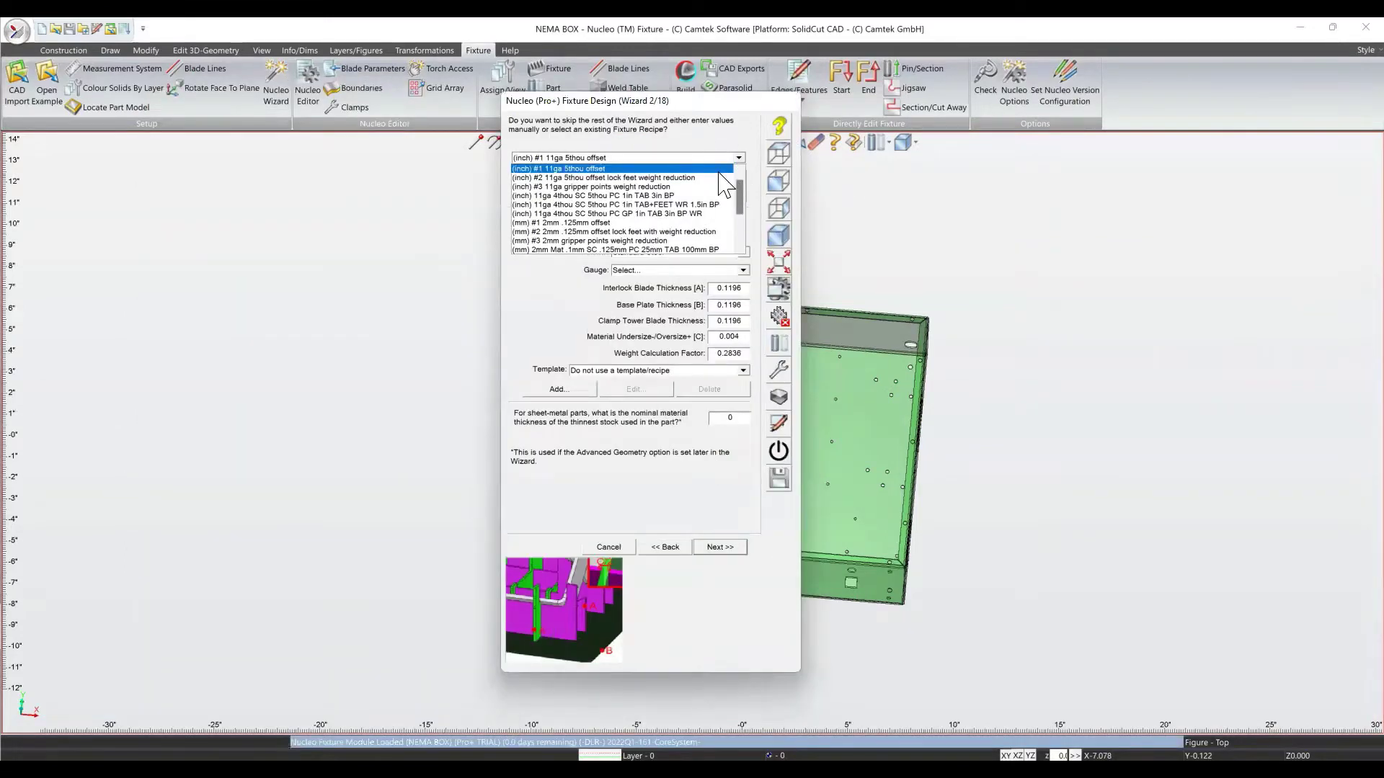
scroll(678, 177, "up", 1)
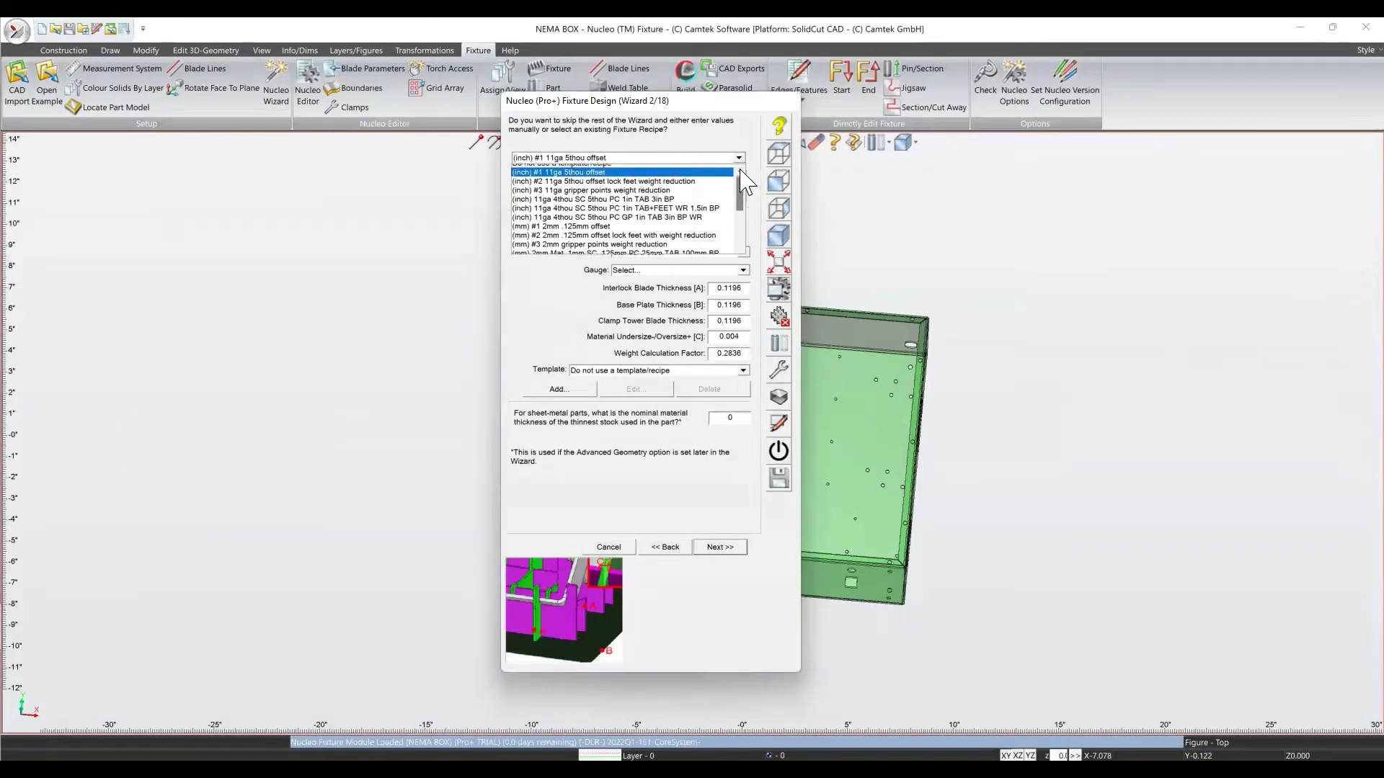
left_click(675, 167)
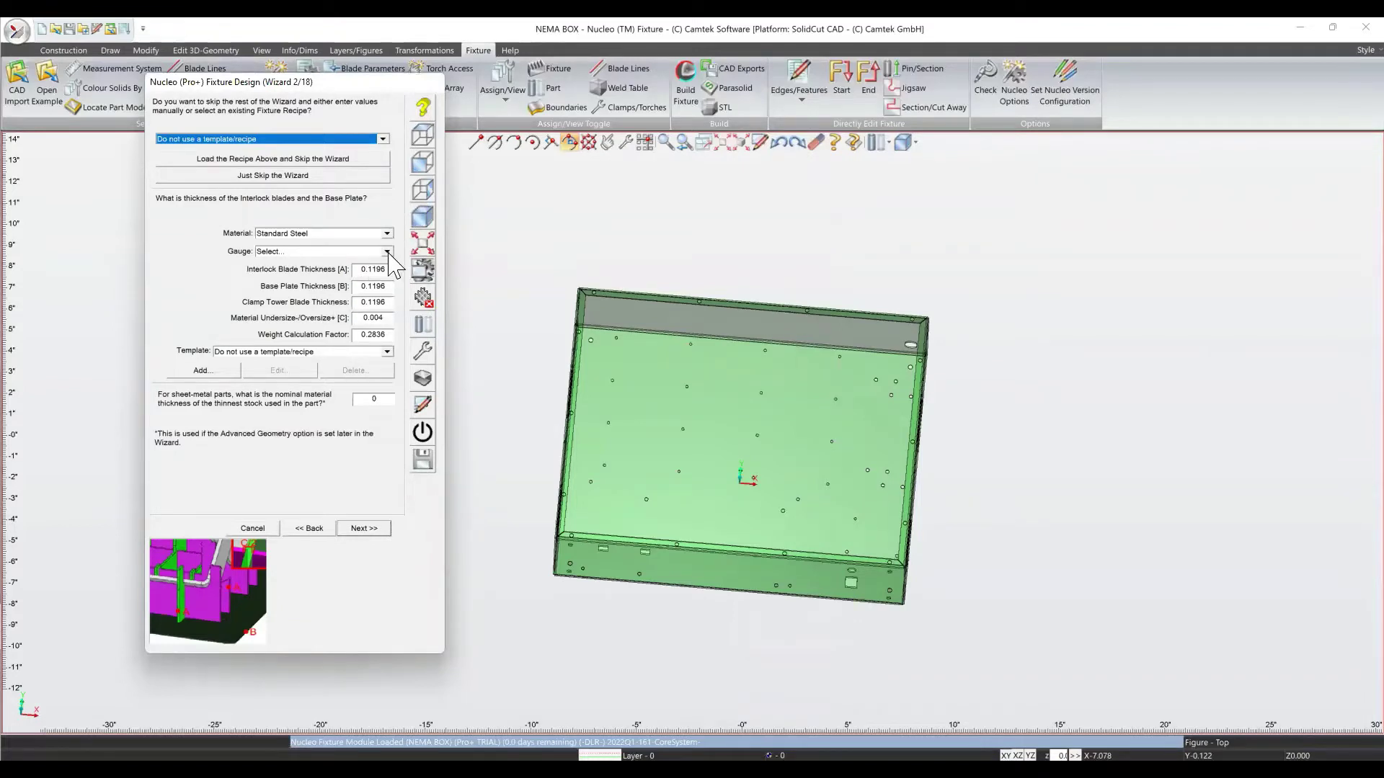
Set the fixture material to Standard Steel in gauge 11 (0.1196") and accept the blade and base plate thicknesses.
left_click(386, 233)
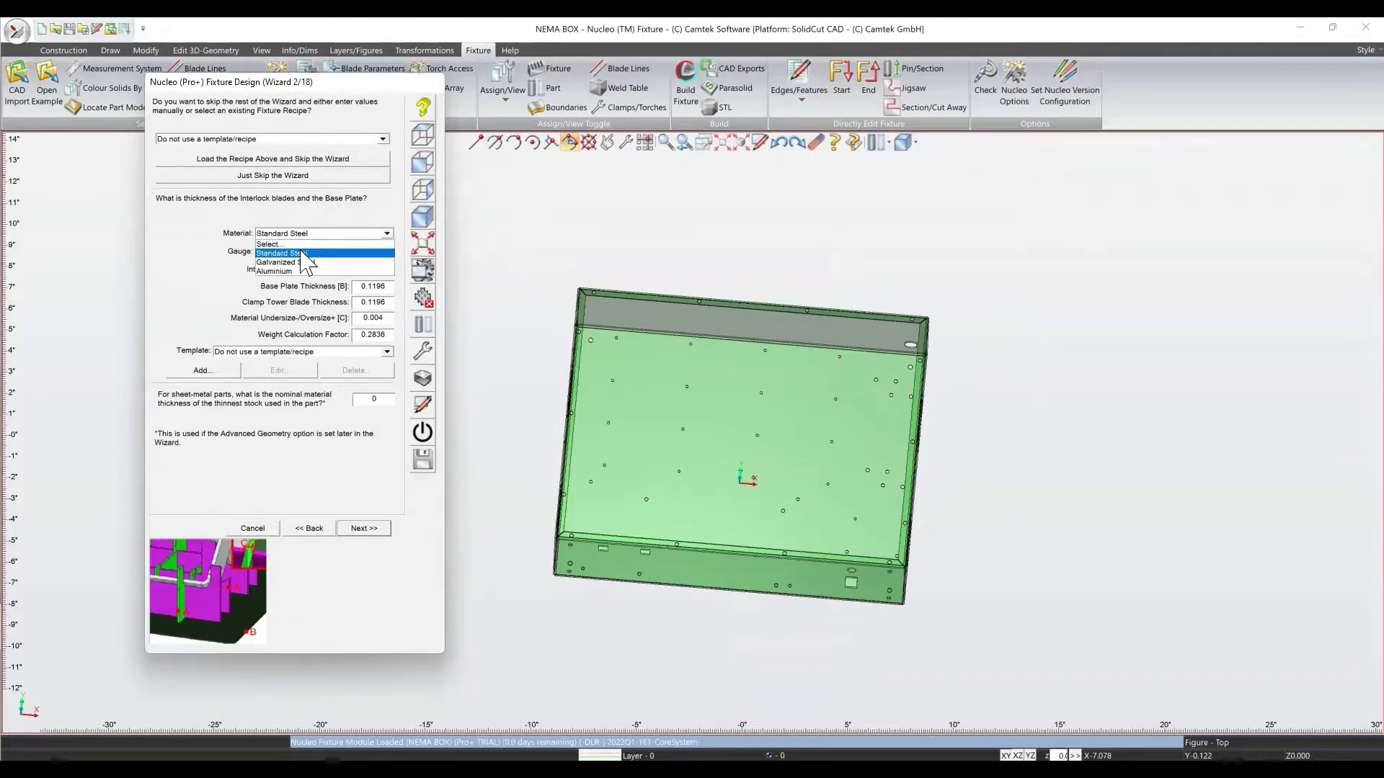
left_click(302, 253)
left_click(387, 251)
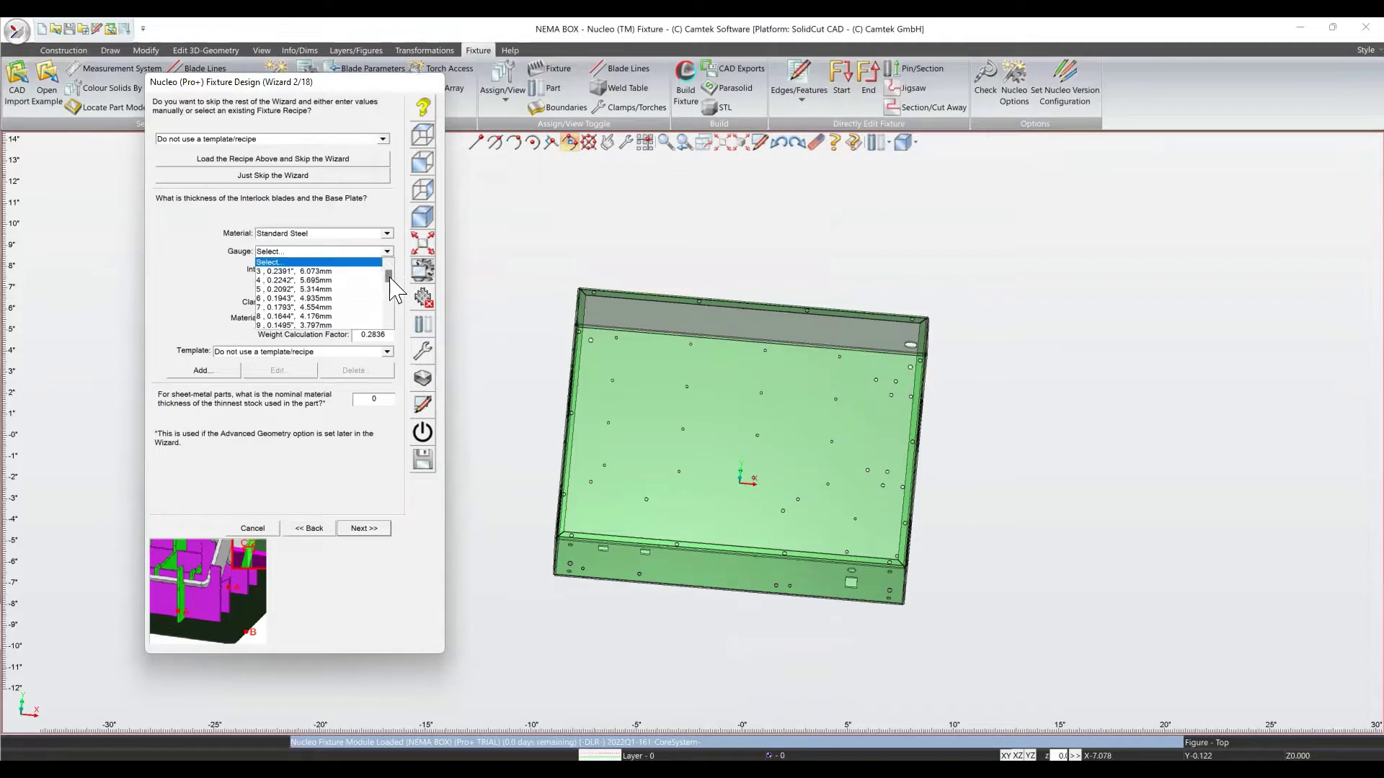
left_click(389, 297)
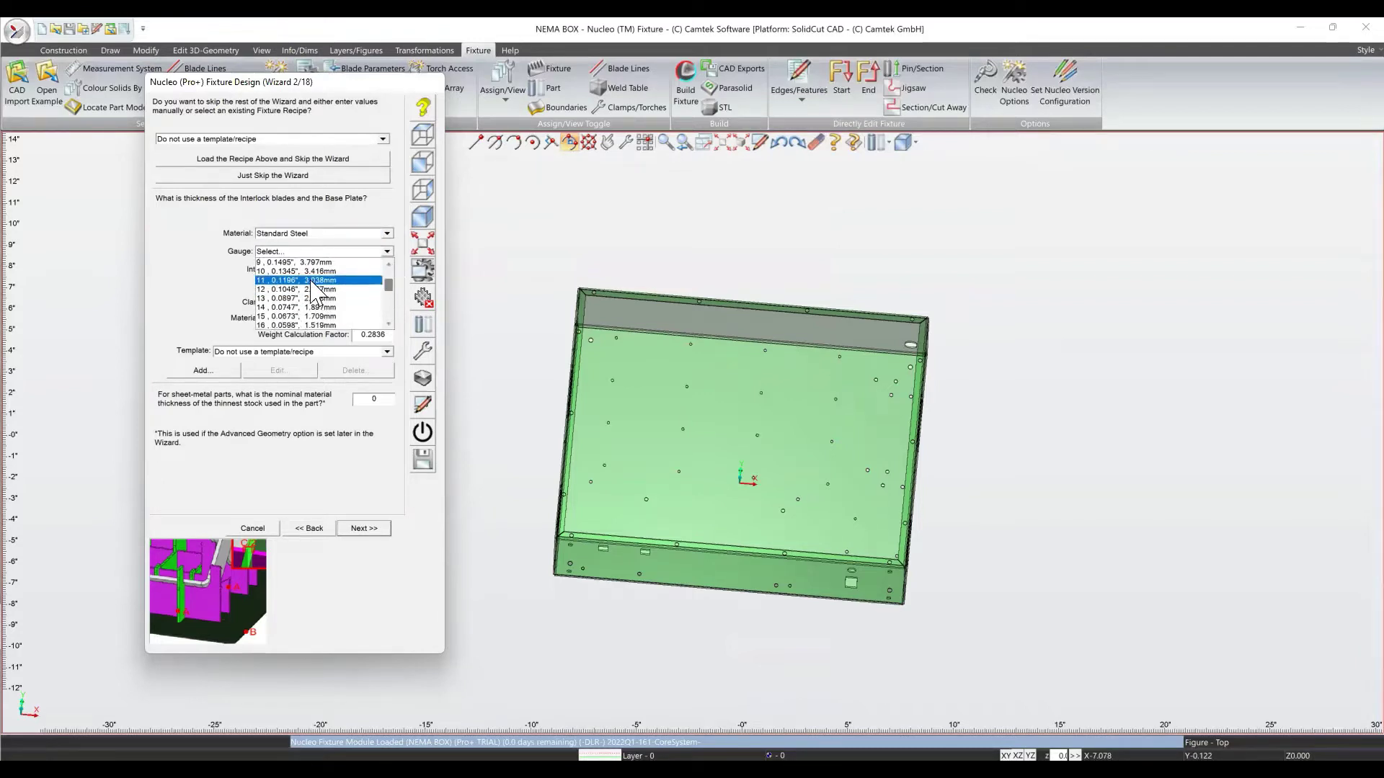
left_click(313, 281)
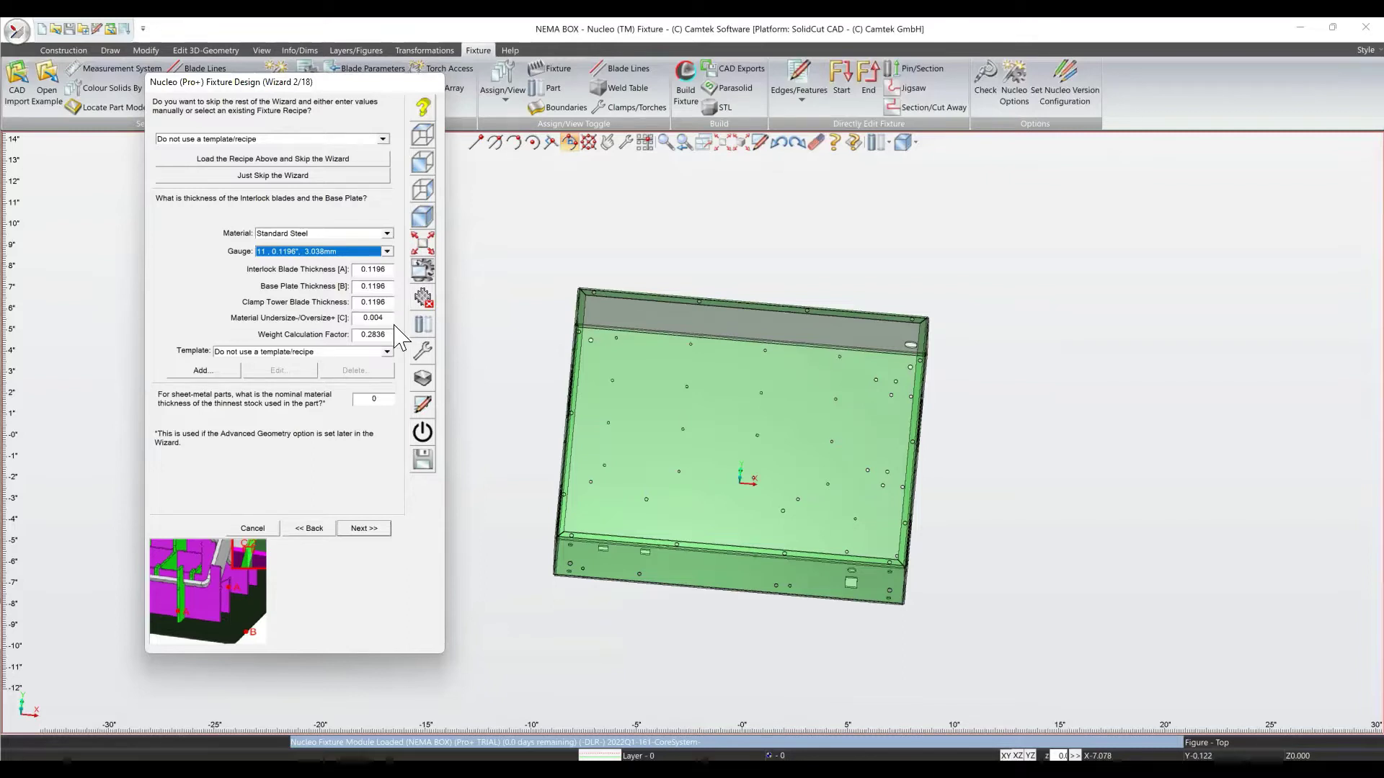
left_click(374, 534)
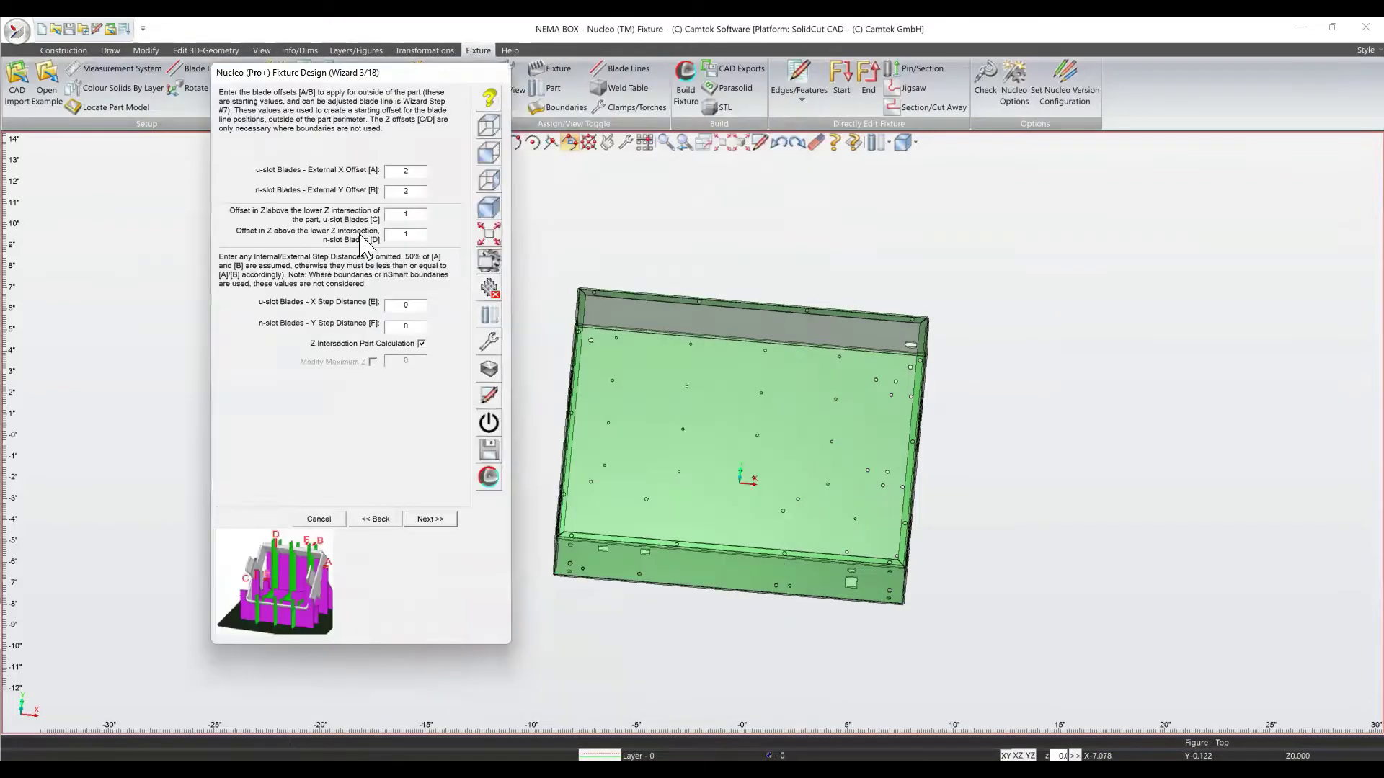
View the box in the XY plane and accept external blade offsets of 2 in both X and Y.
left_click(489, 127)
scroll(713, 364, "up", 1)
scroll(714, 364, "down", 4)
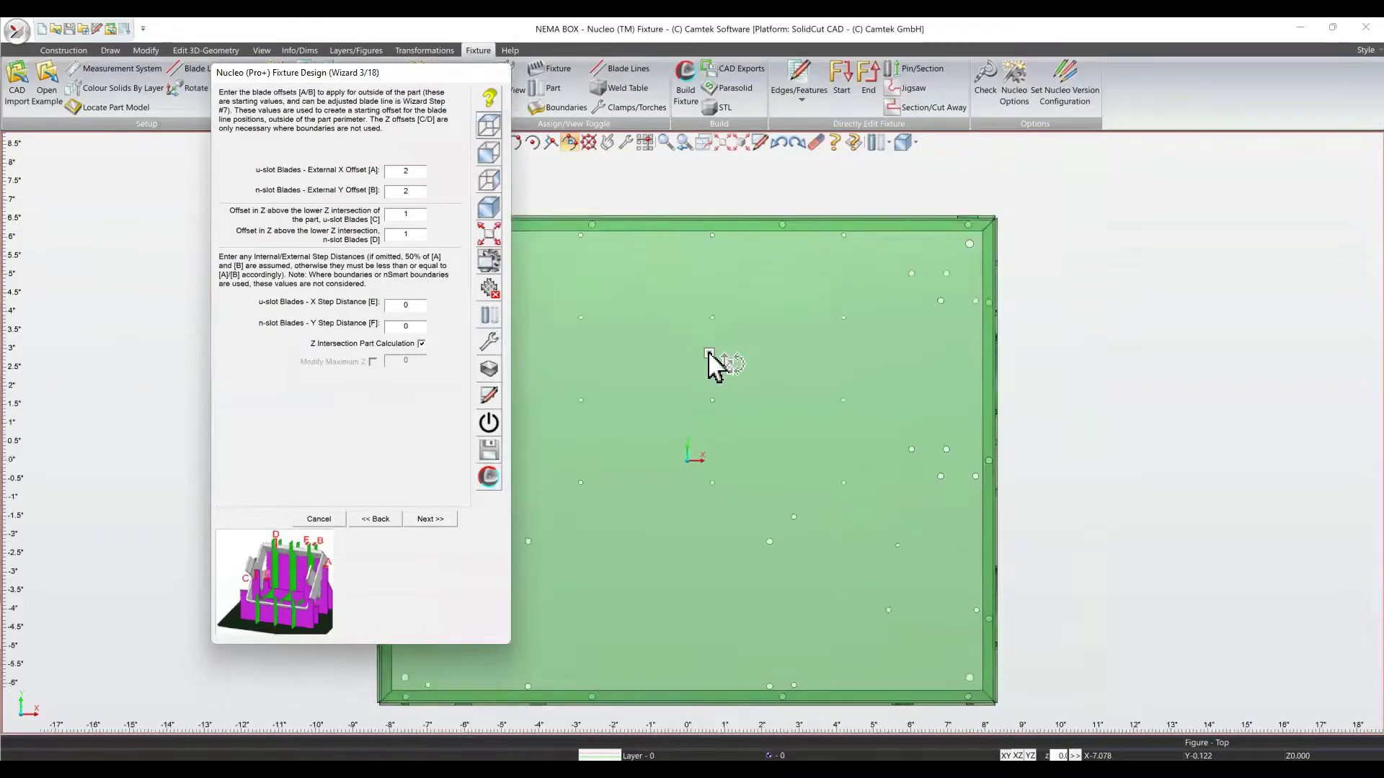
left_click_drag(454, 79, 322, 100)
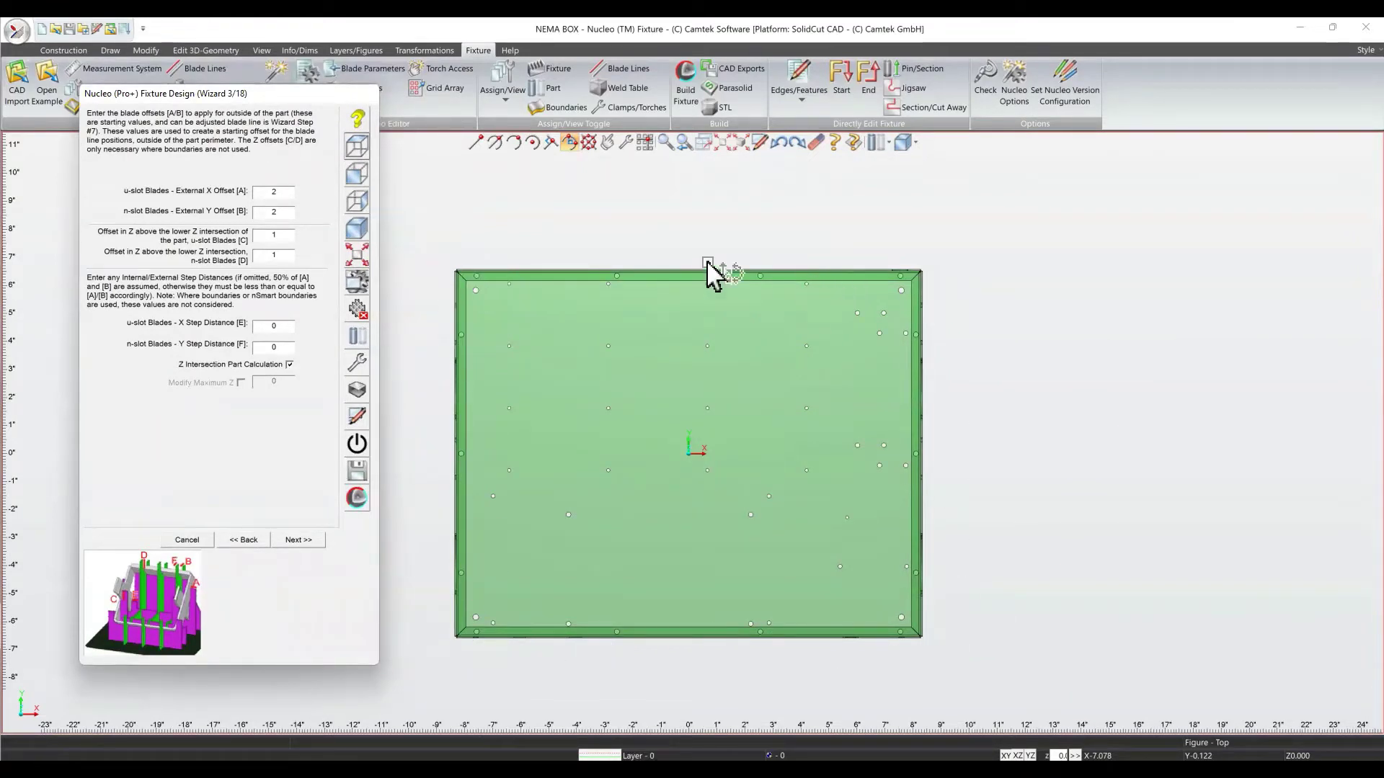
left_click(284, 191)
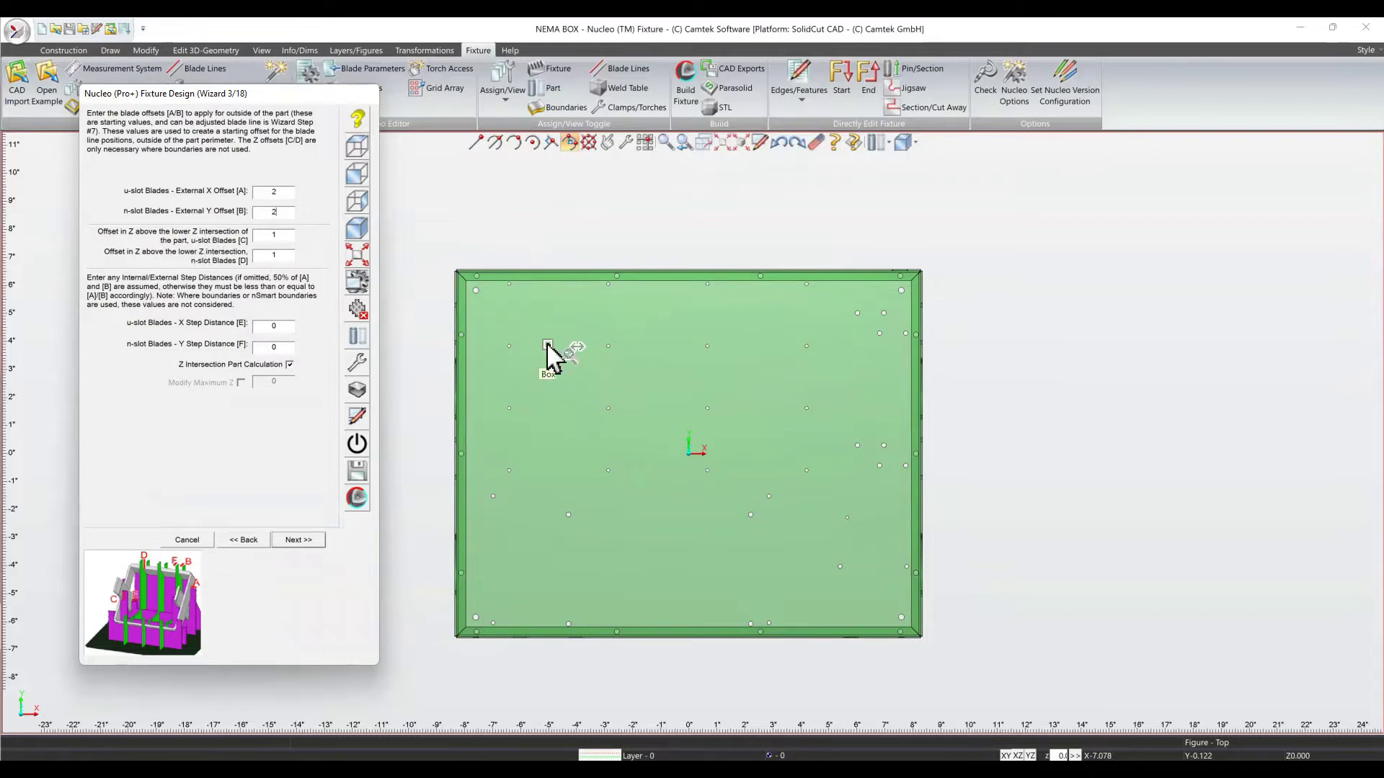
left_click(299, 541)
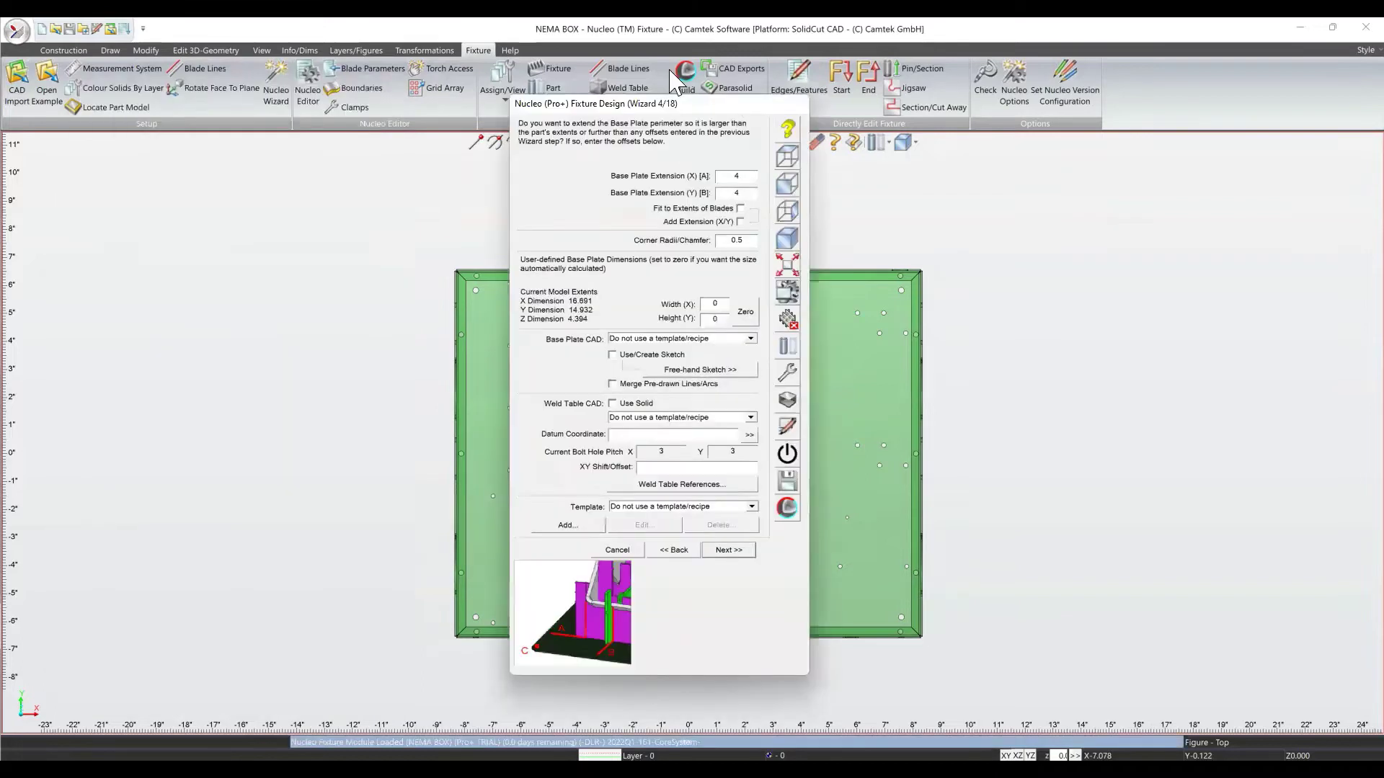
Try the BlueCo Table Simplified as a solid weld table under the box and inspect it at an angle.
left_click_drag(657, 115, 238, 92)
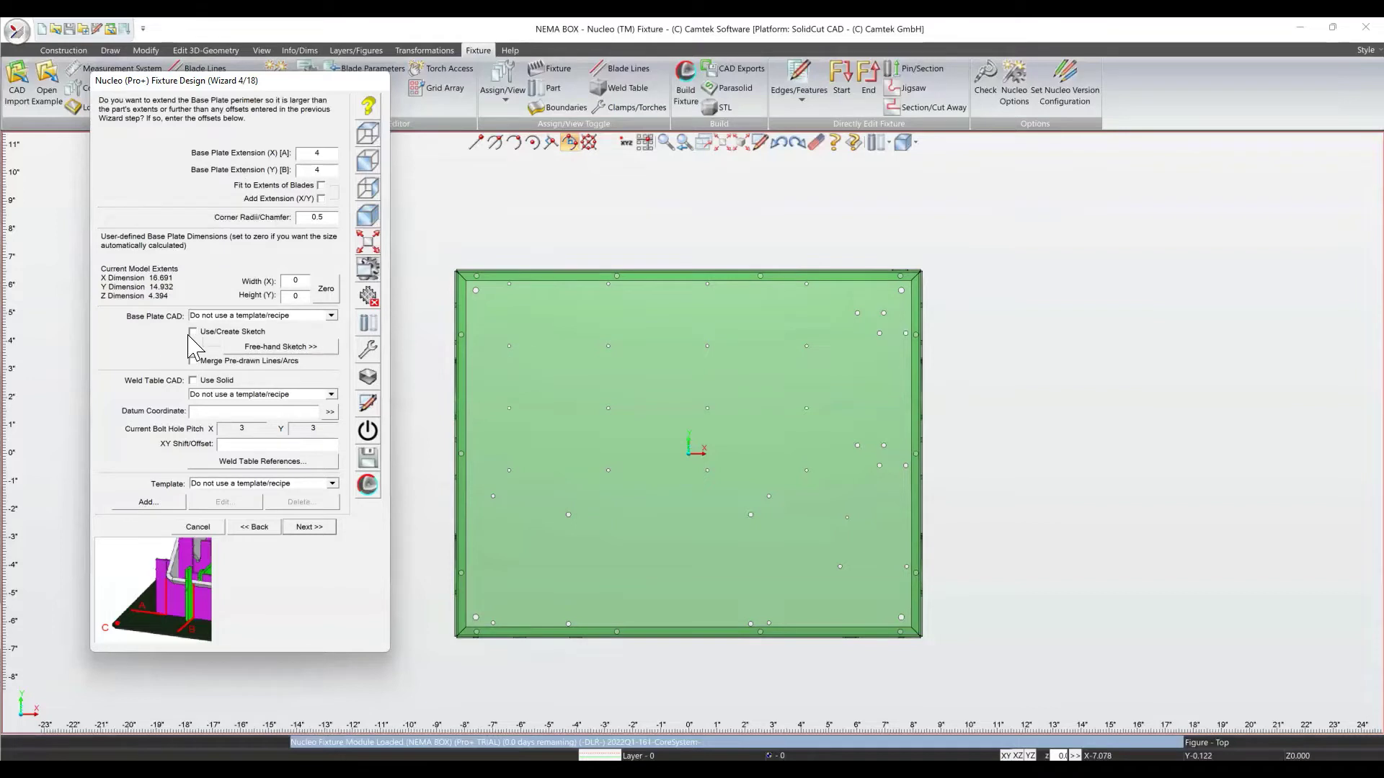
scroll(703, 421, "down", 2)
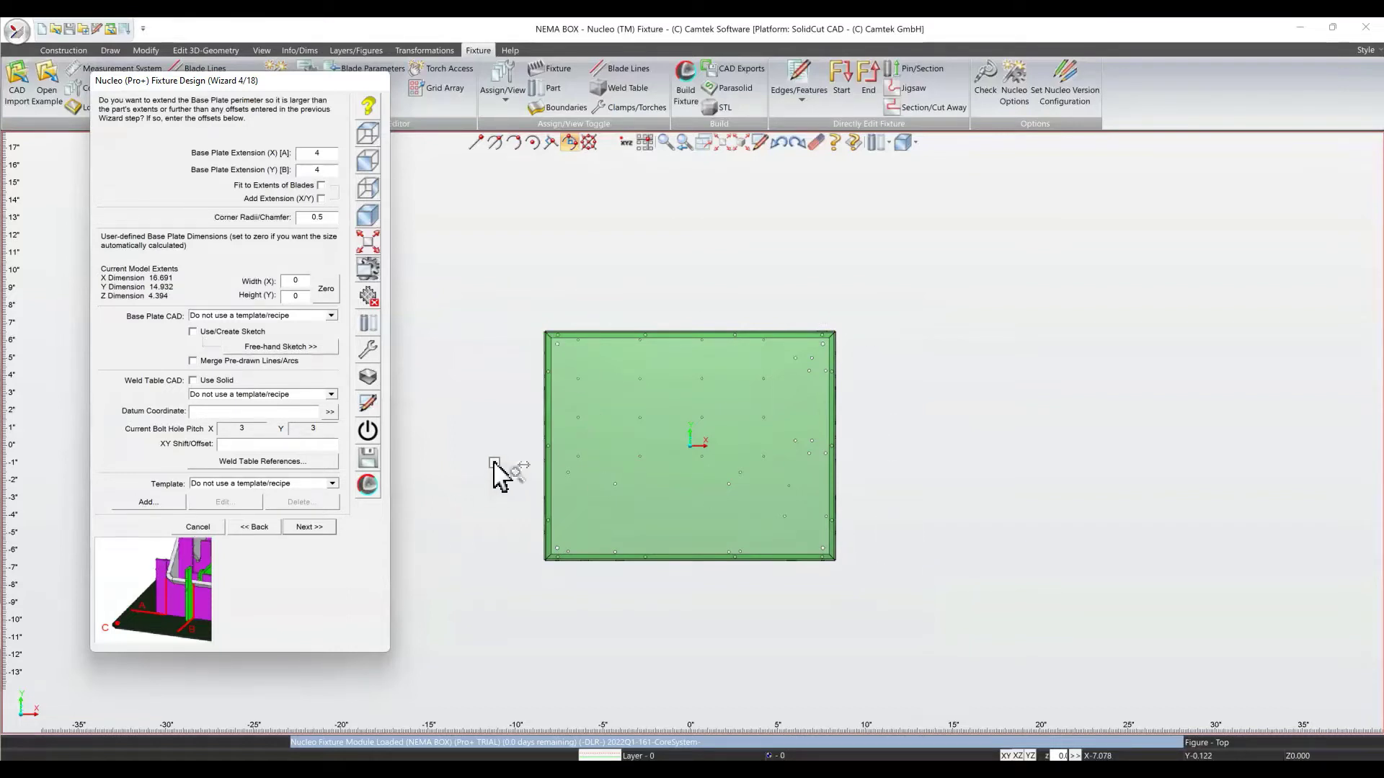
mouse_move(203, 374)
left_click(193, 380)
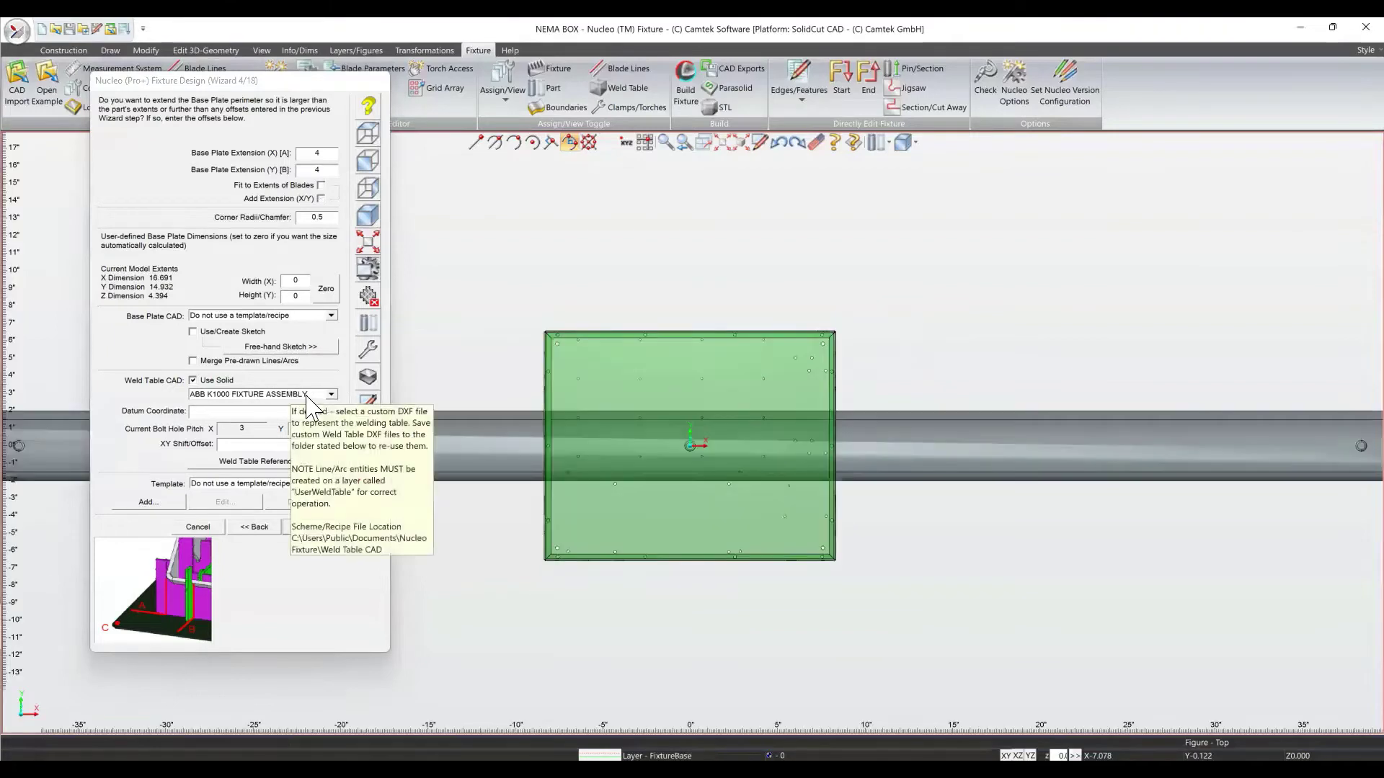
left_click(330, 395)
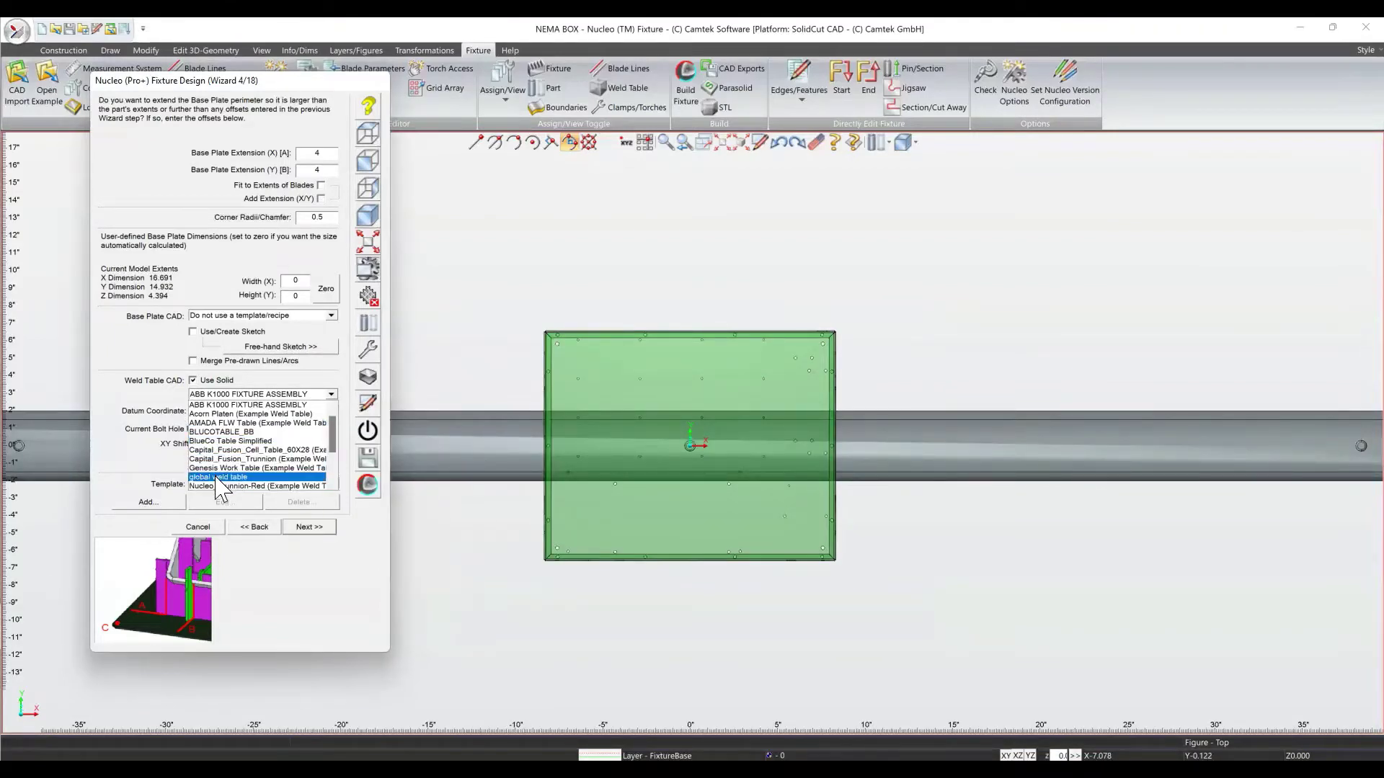
left_click(222, 441)
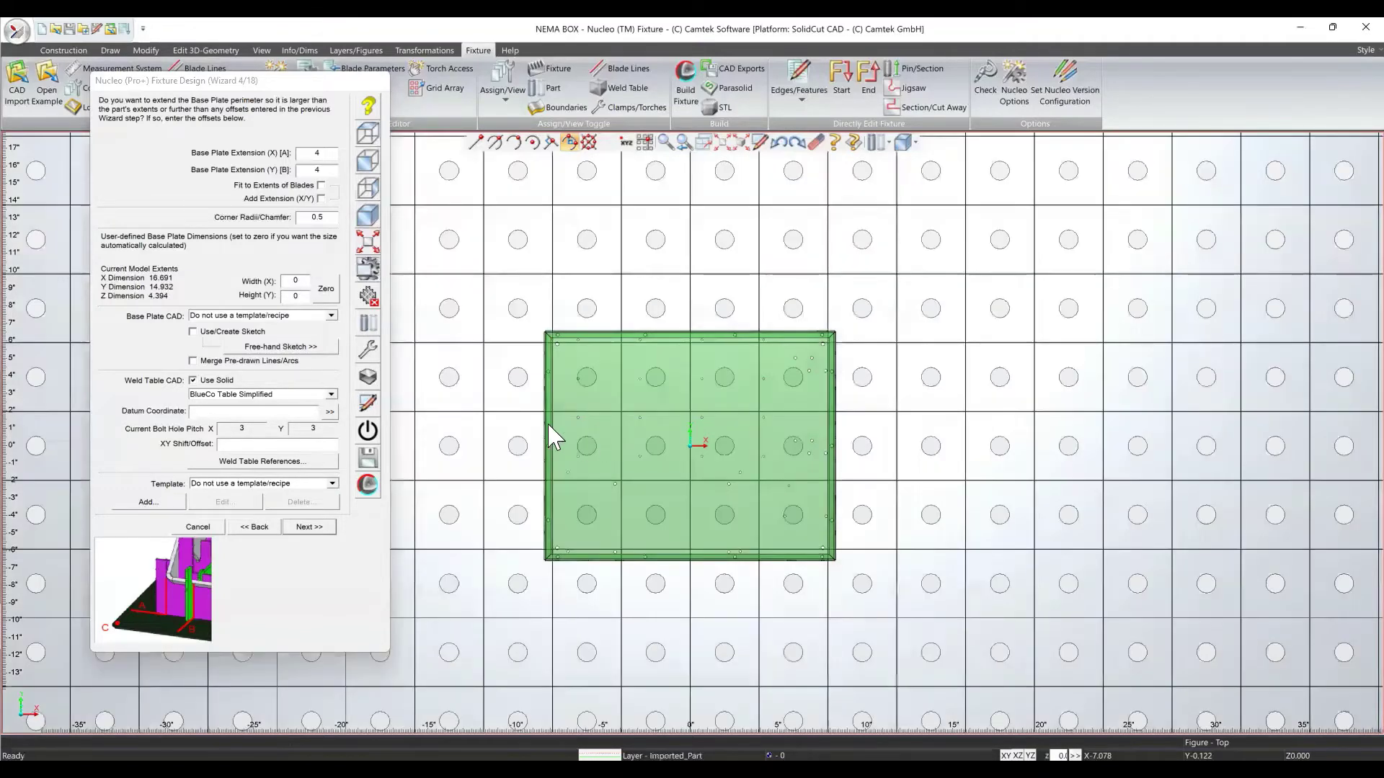
scroll(604, 433, "down", 2)
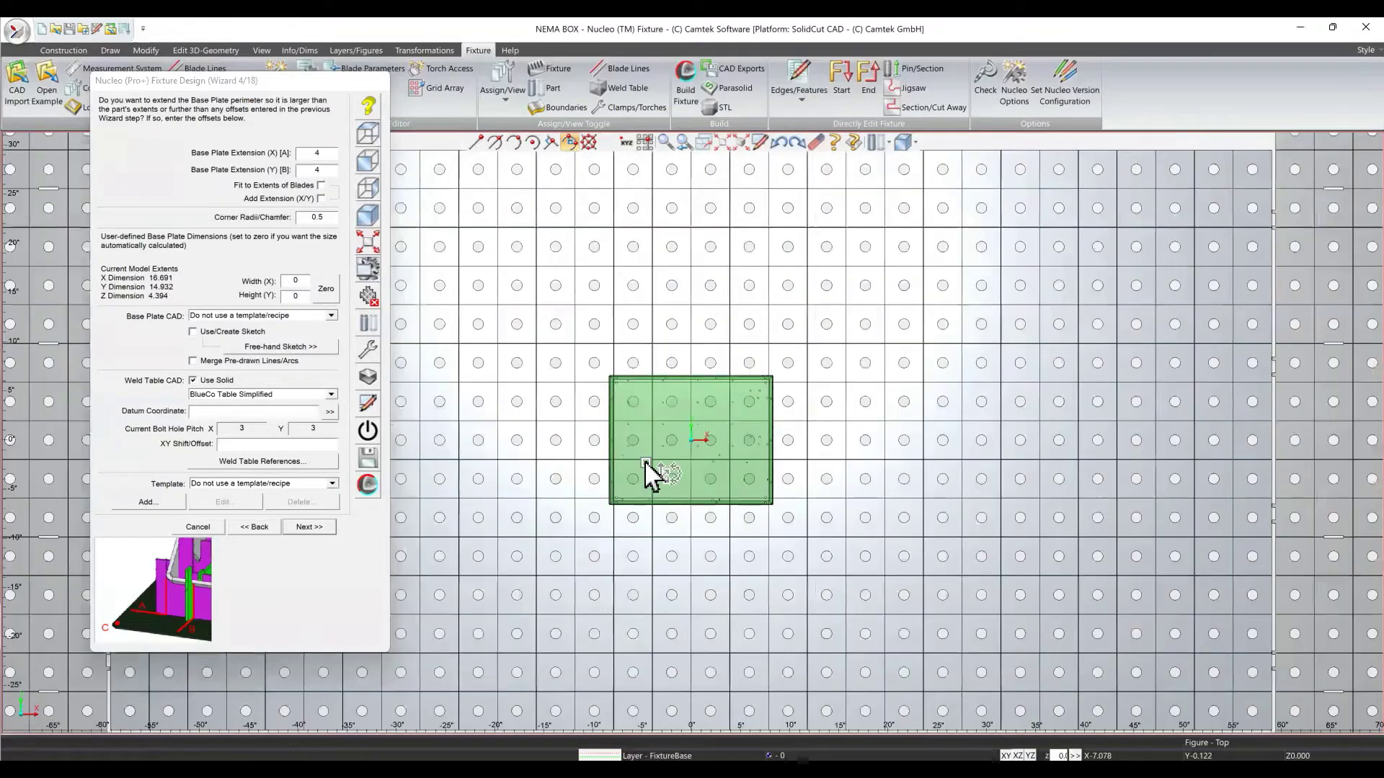
scroll(671, 483, "down", 4)
middle_click_drag(671, 493, 669, 454)
scroll(669, 454, "down", 1)
scroll(658, 451, "down", 1)
scroll(661, 461, "up", 1)
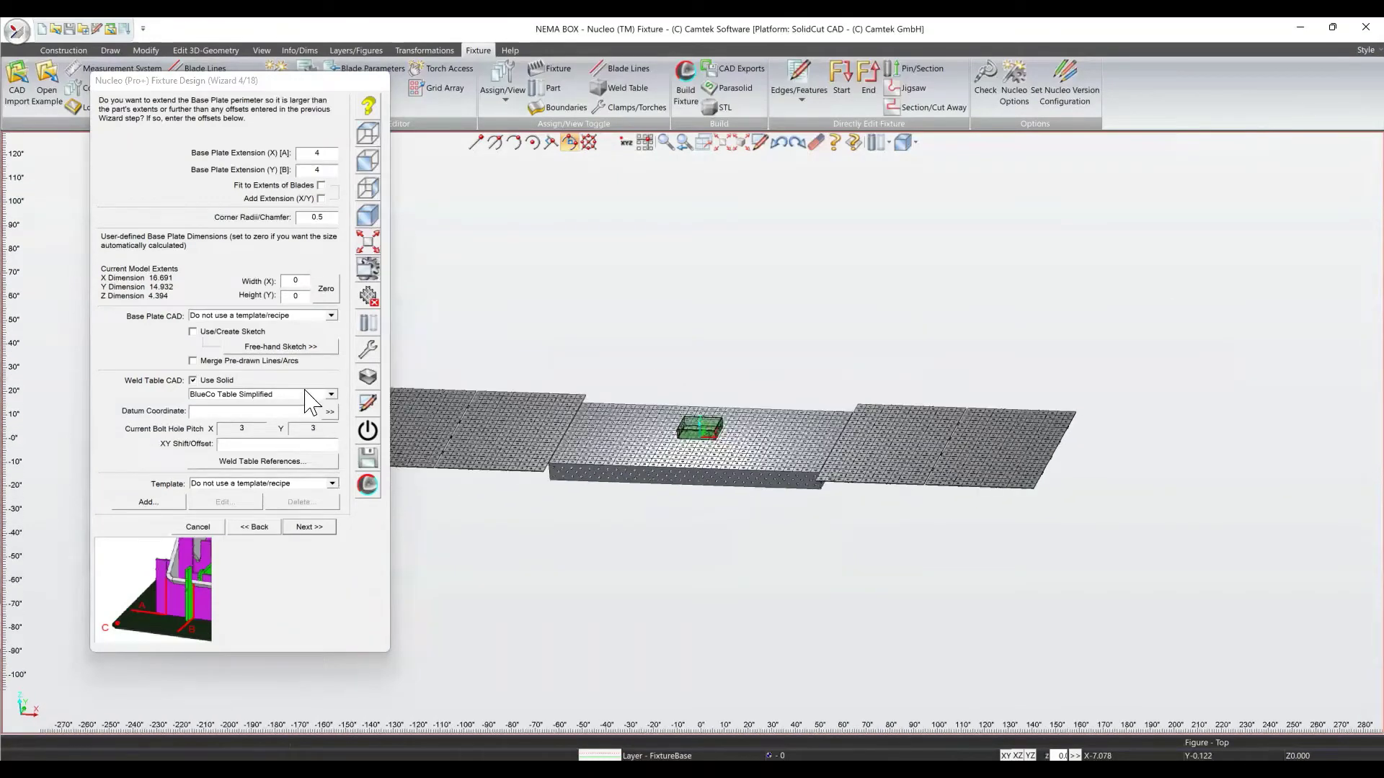
Turn off the solid weld table and set the weld table CAD to no template or recipe.
left_click(196, 381)
left_click(246, 397)
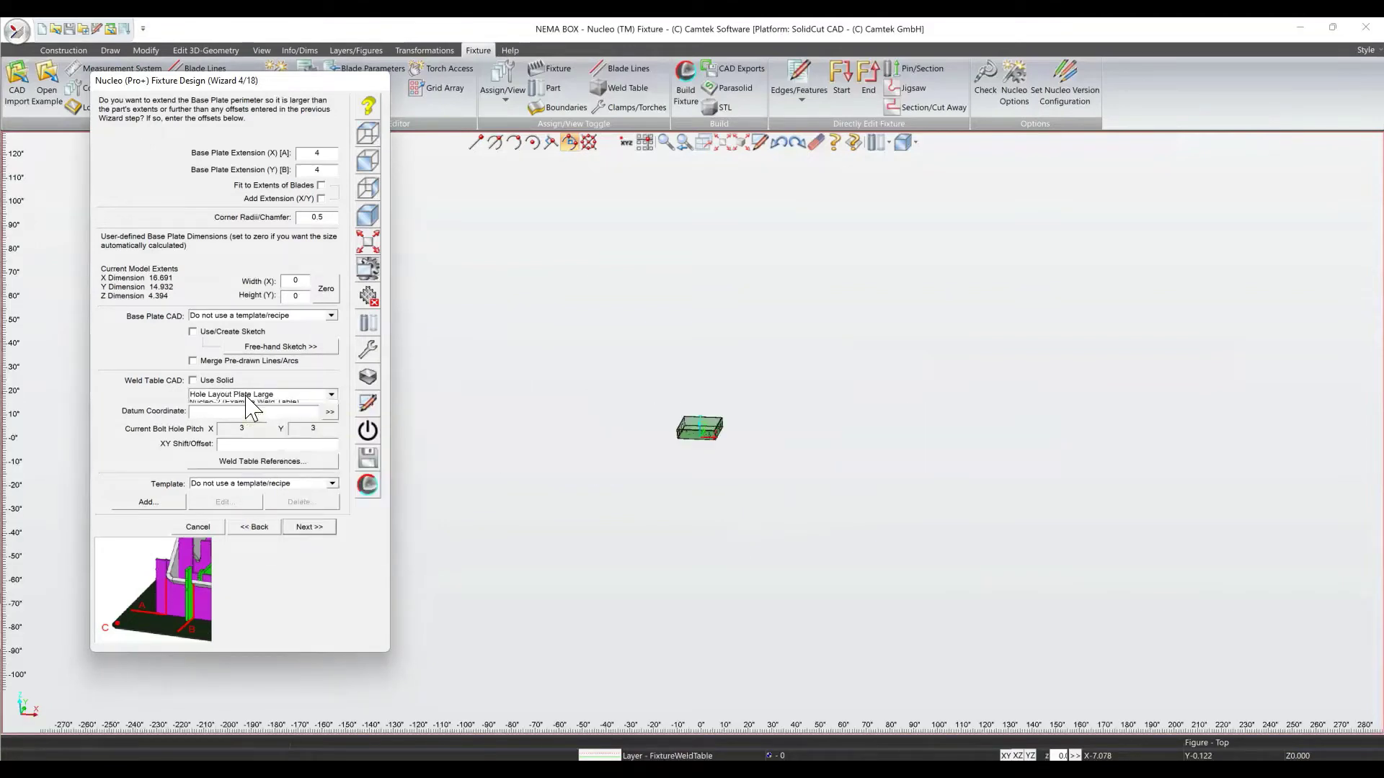
left_click(271, 411)
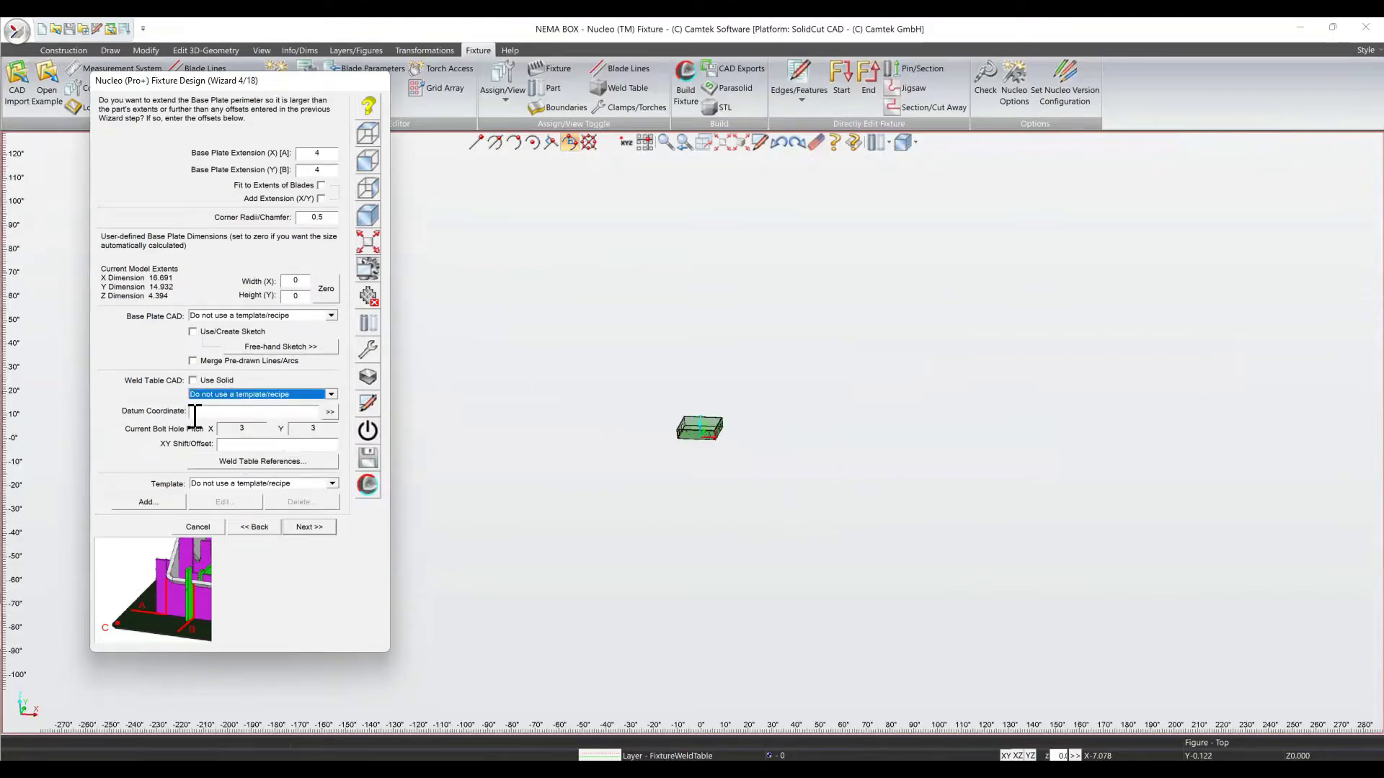
Accept the base plate settings and begin a 2D boundary in Envelope style with an envelope offset of 3.
left_click(312, 527)
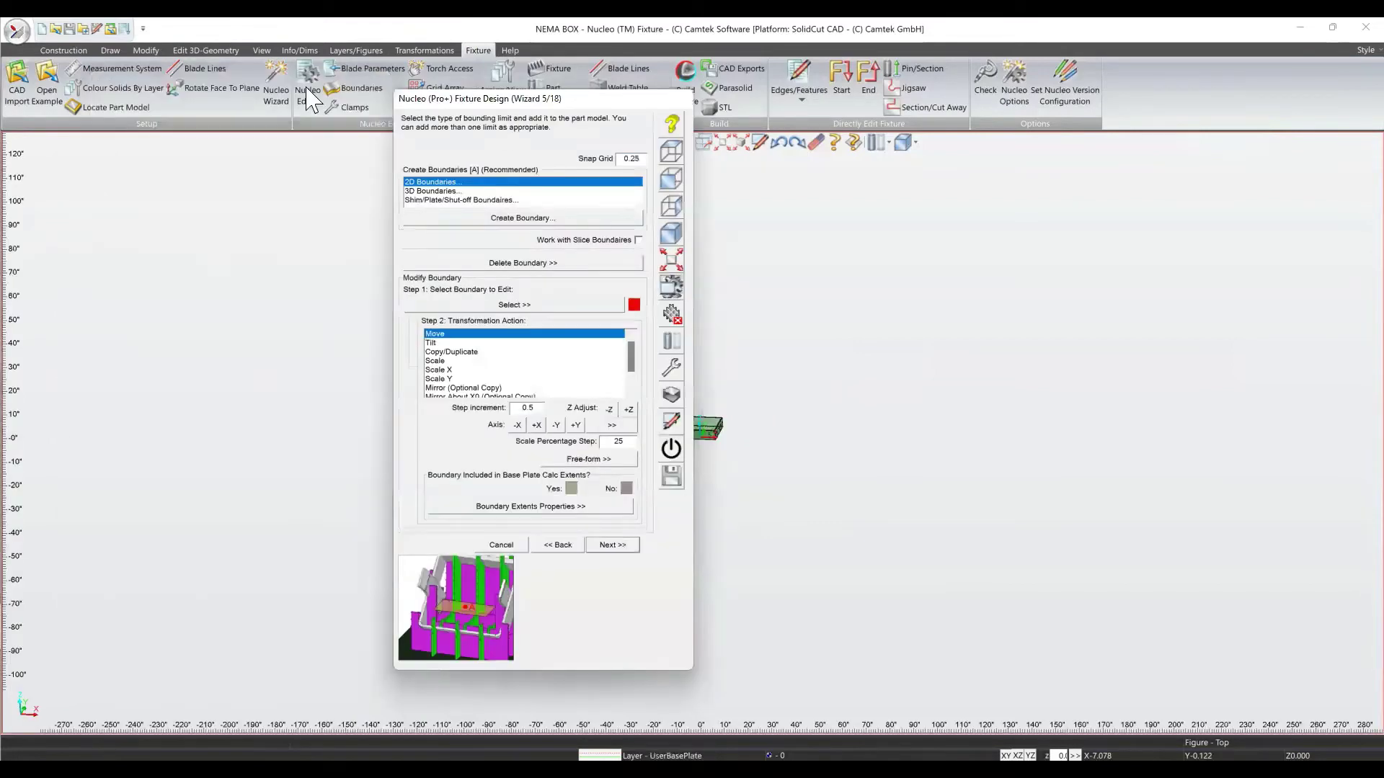
left_click_drag(502, 108, 263, 83)
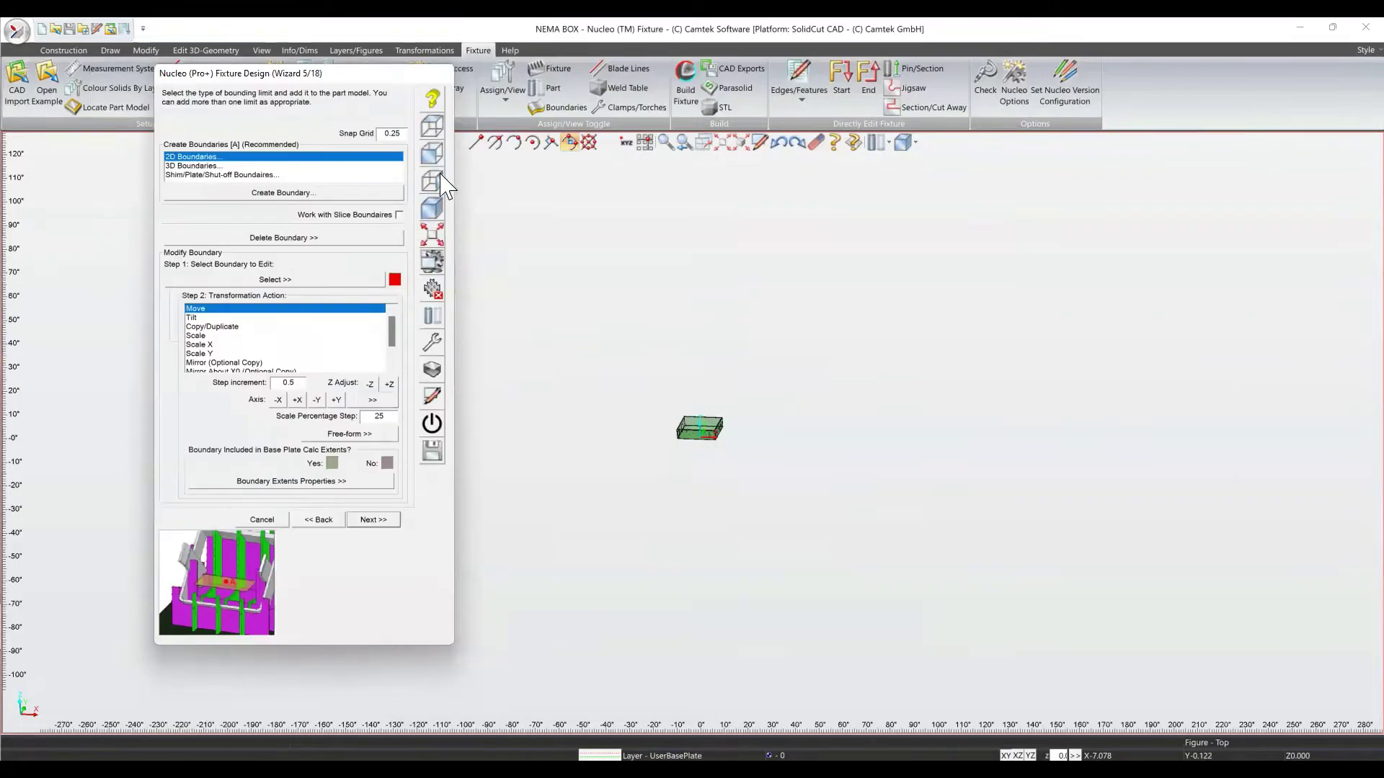
left_click(435, 234)
scroll(714, 405, "up", 10)
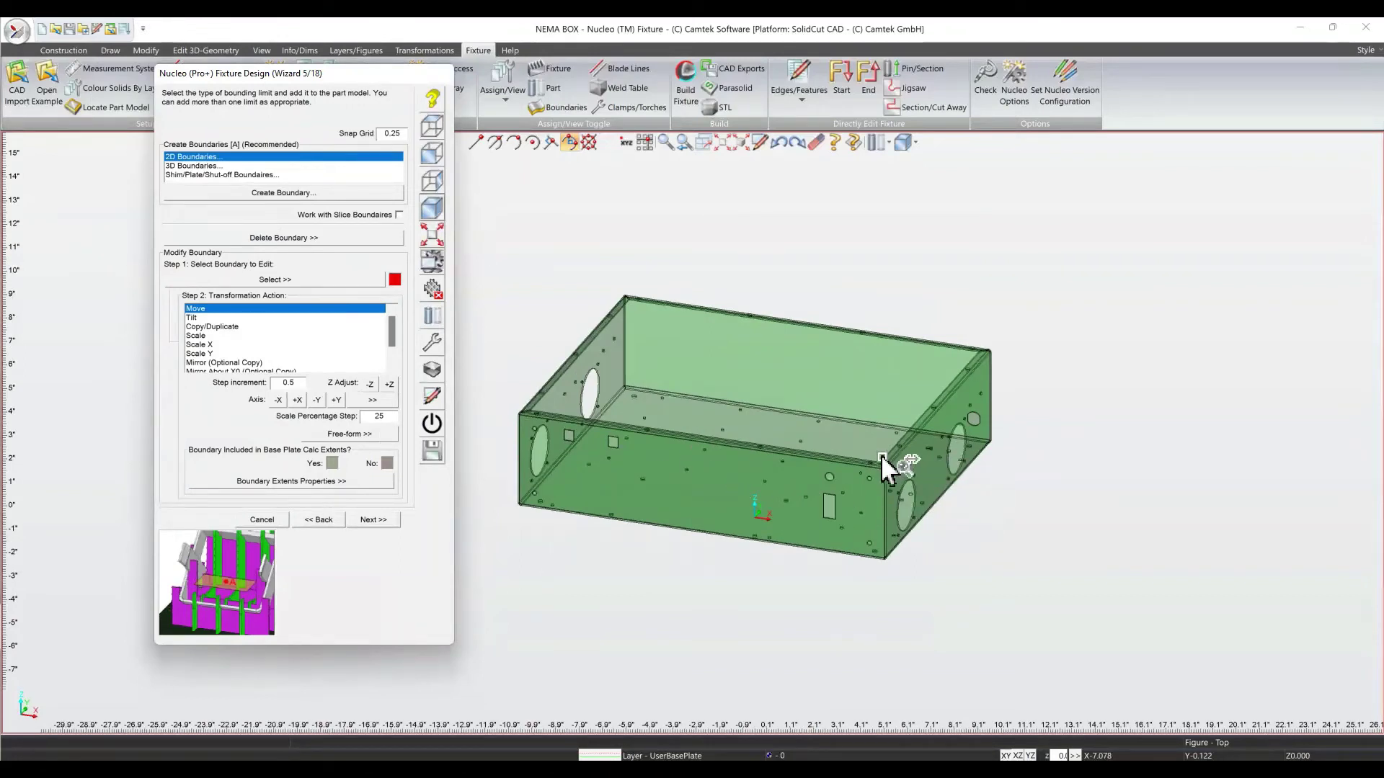
left_click(277, 195)
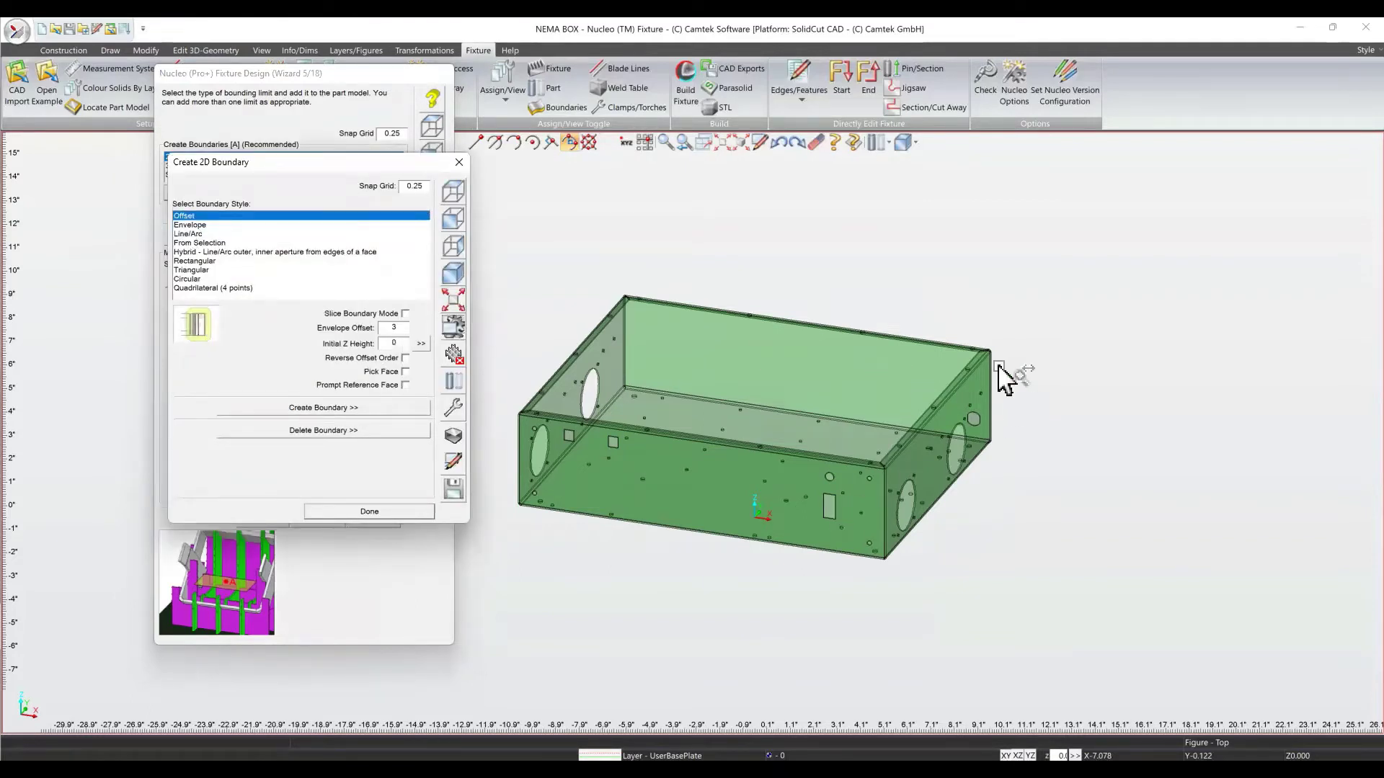
left_click(188, 226)
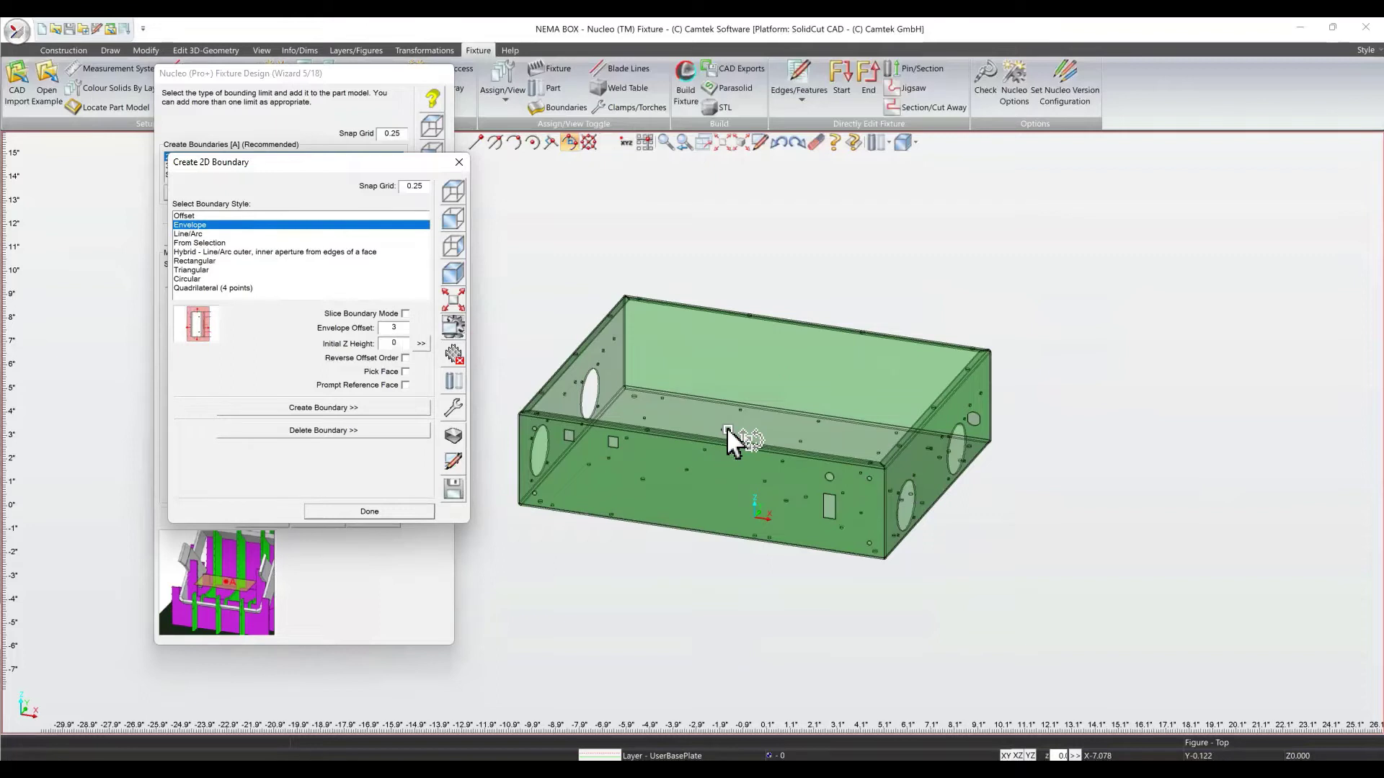
double_click(387, 330)
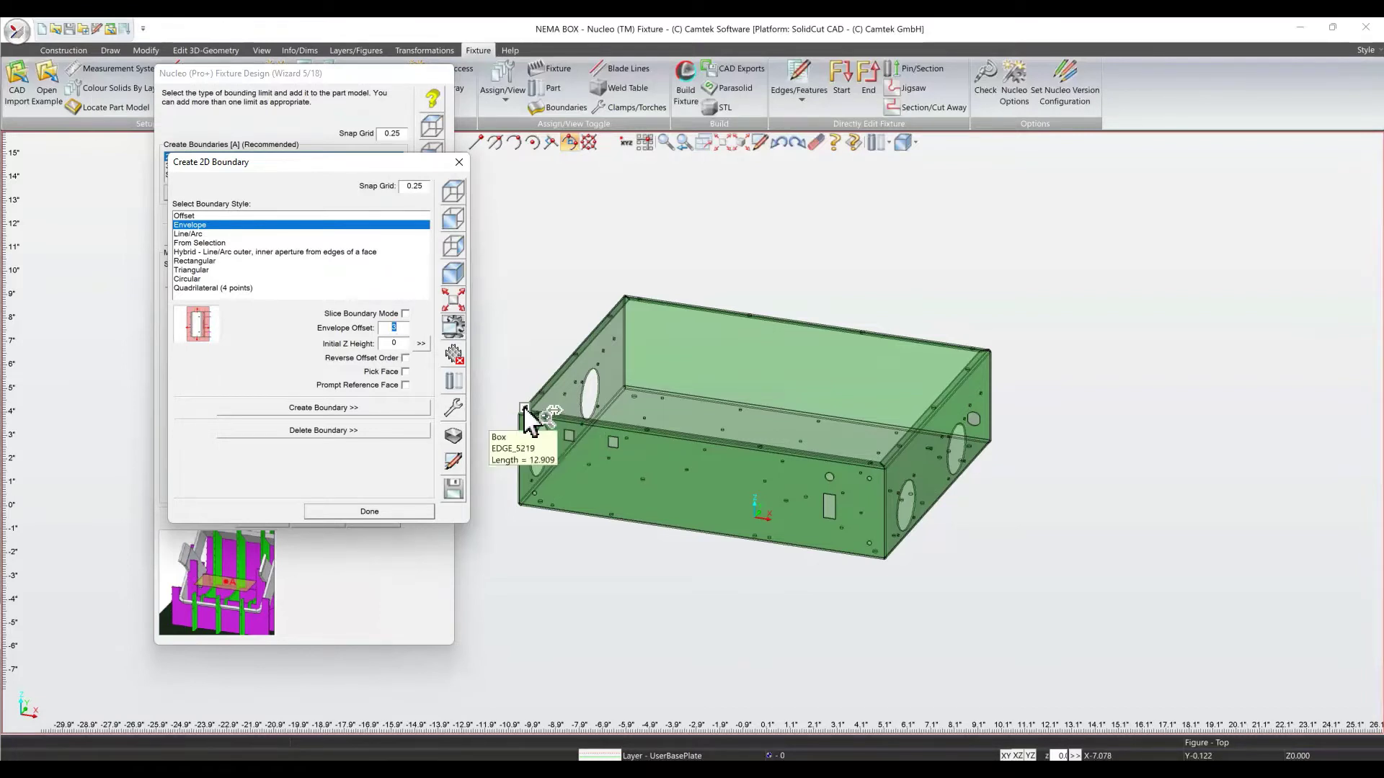
Pick the boundary's initial Z height from the midpoint of the box's vertical corner edge, and round it to 4.0.
left_click(421, 344)
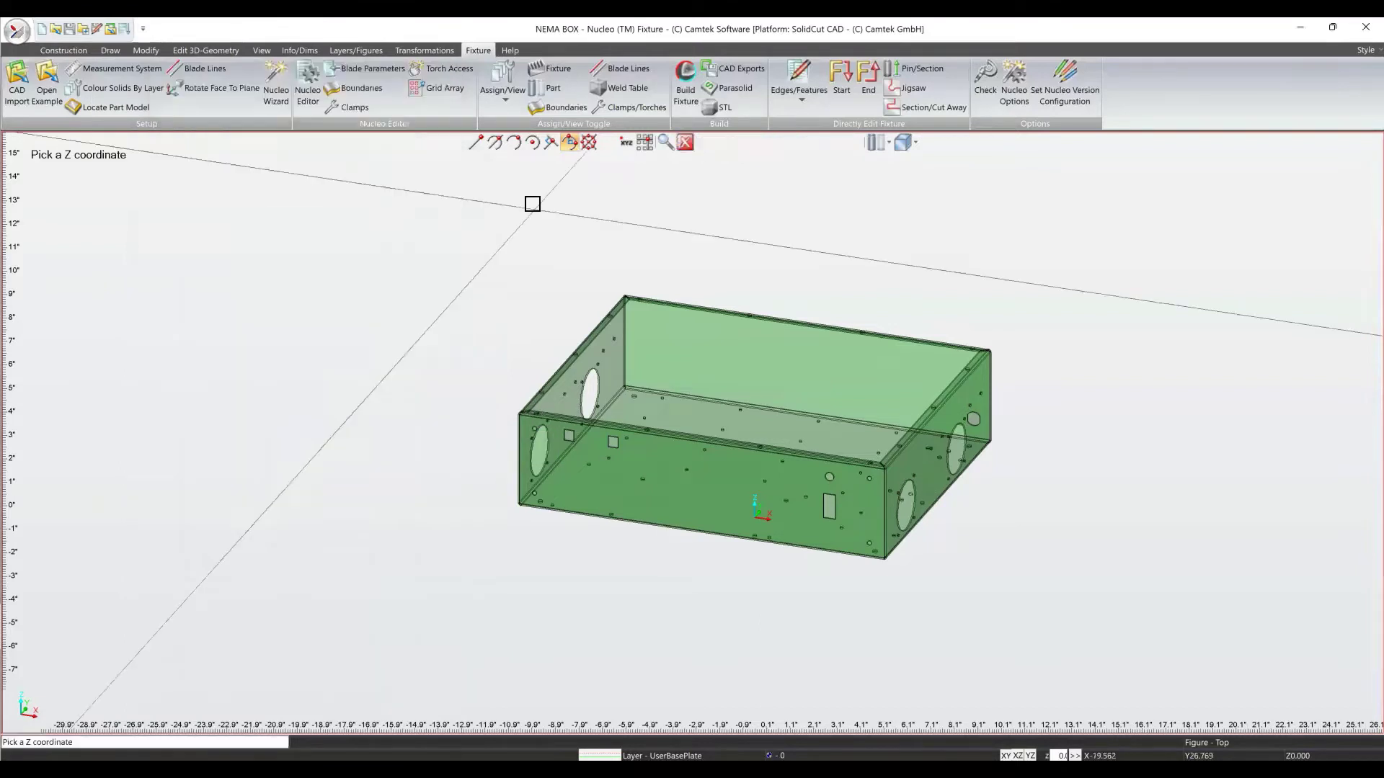
left_click(514, 143)
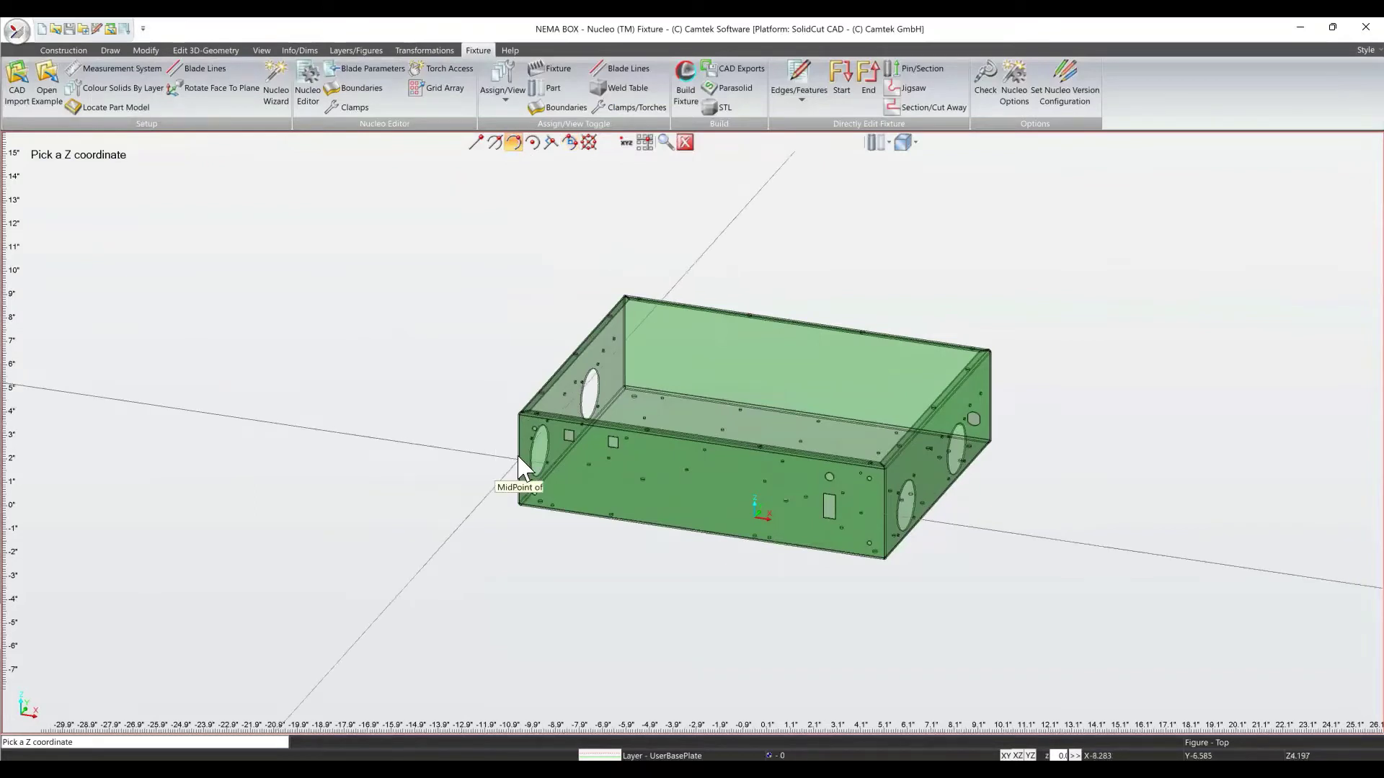
left_click(518, 456)
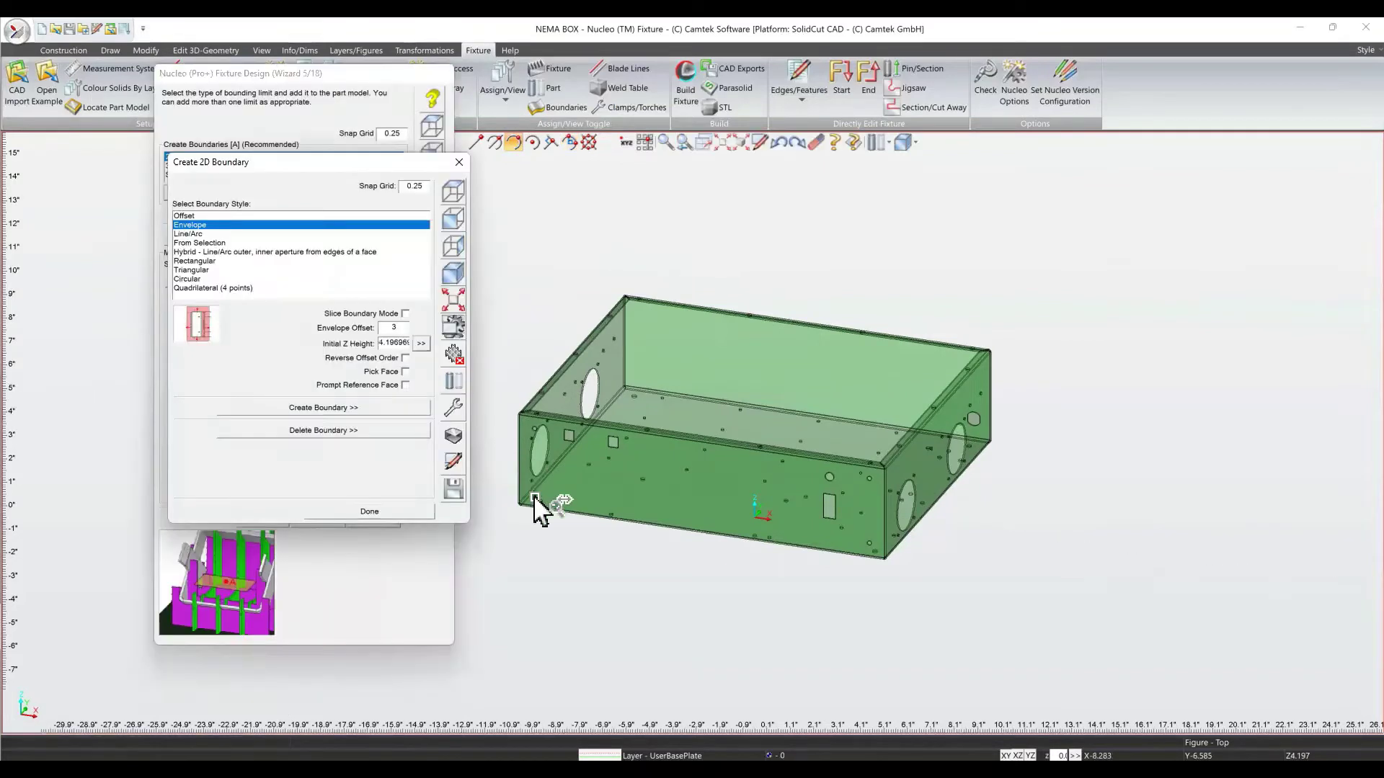
left_click(382, 341)
type("4.")
Create the envelope boundary around the box body and check it in the XY view.
left_click(335, 410)
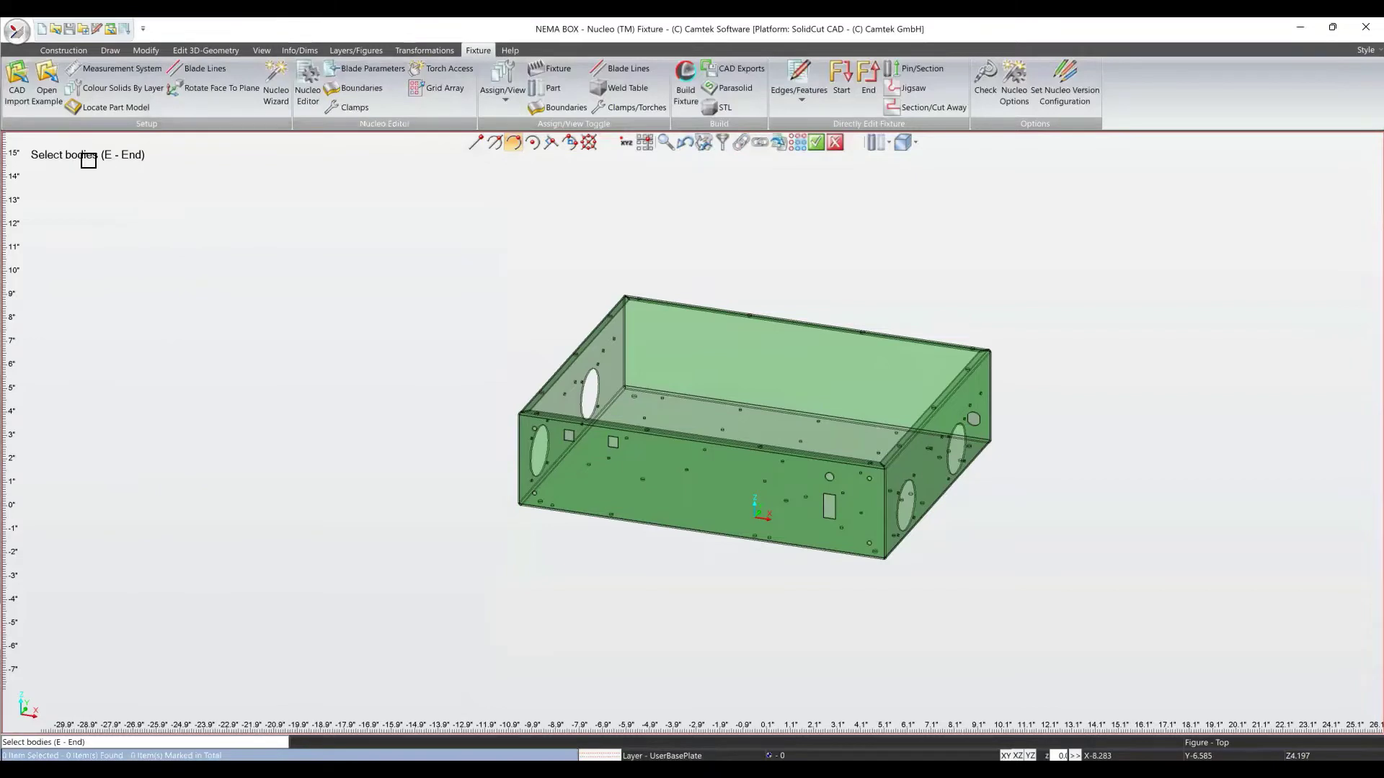
left_click(556, 386)
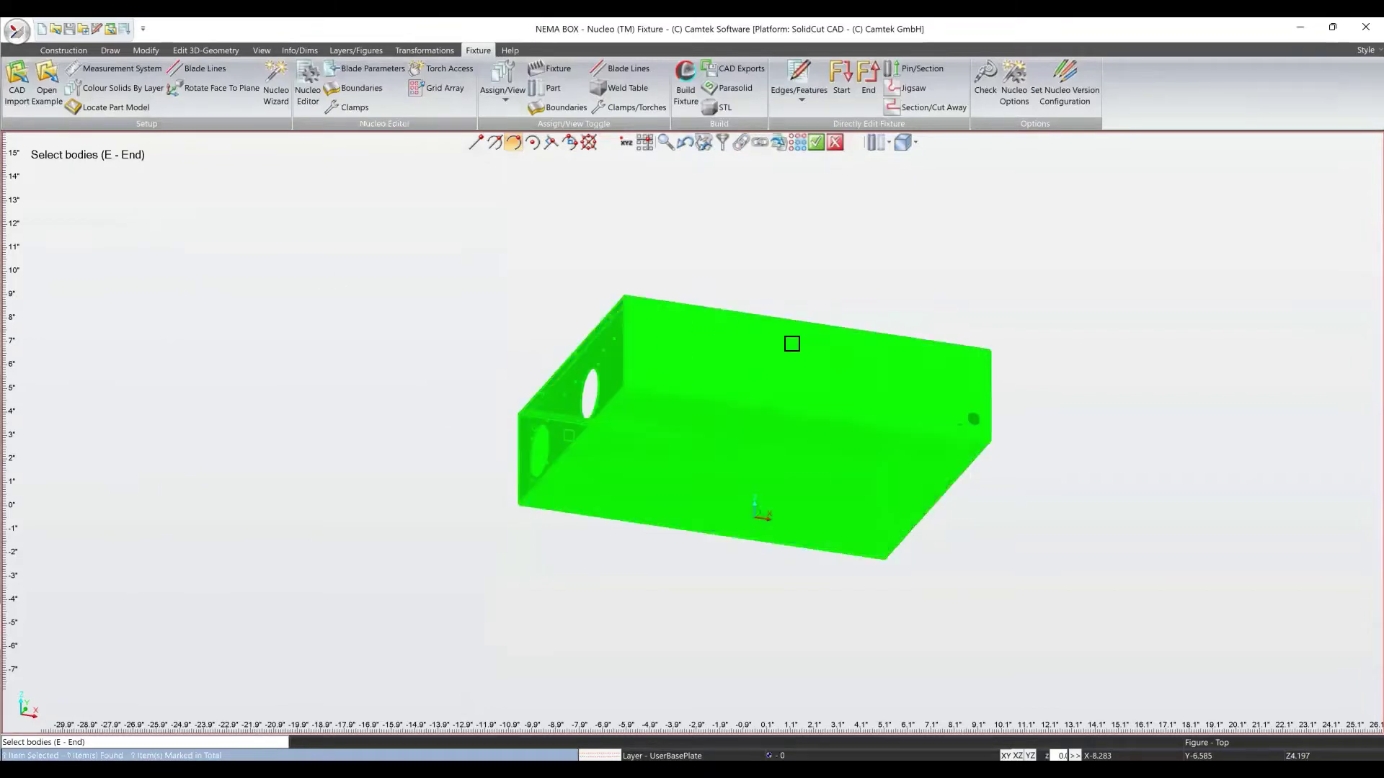
left_click(819, 143)
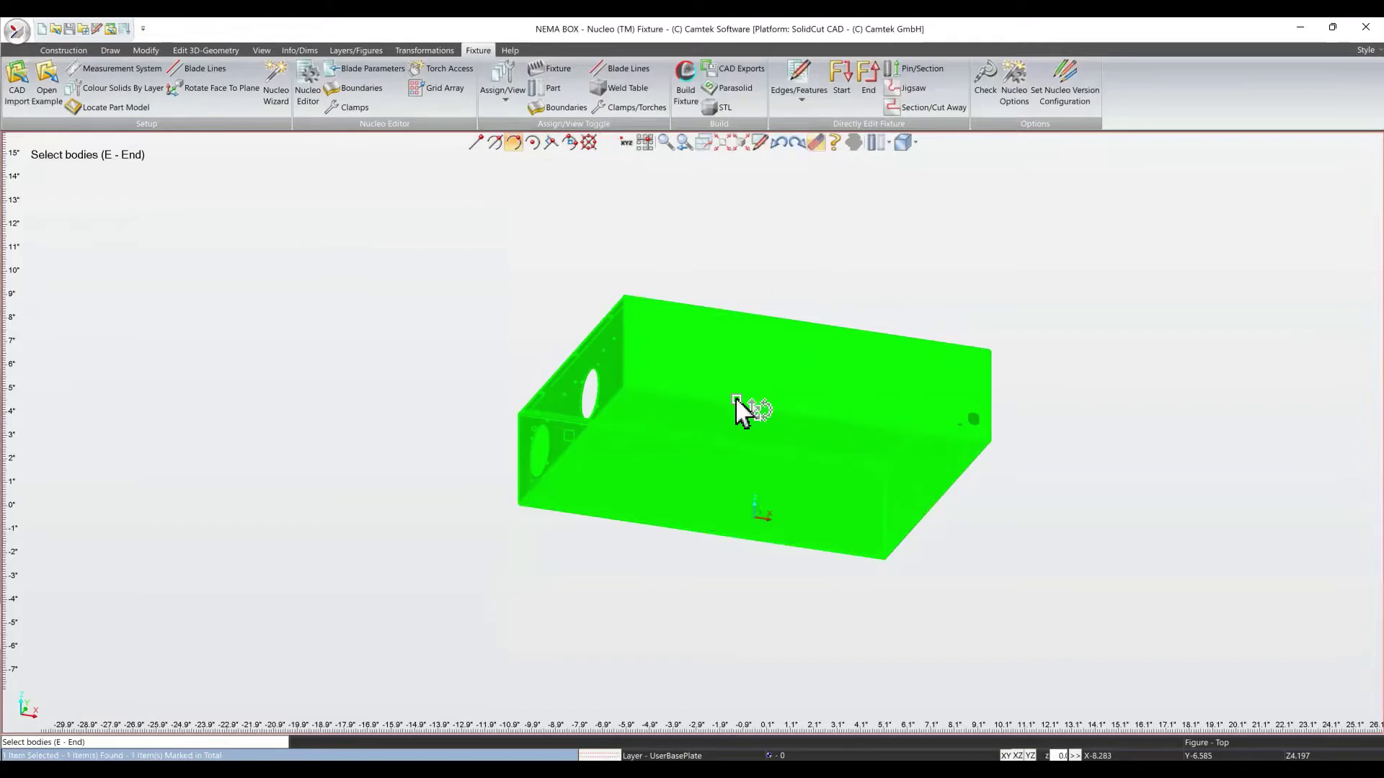
key("e")
left_click(453, 191)
scroll(711, 442, "up", 5)
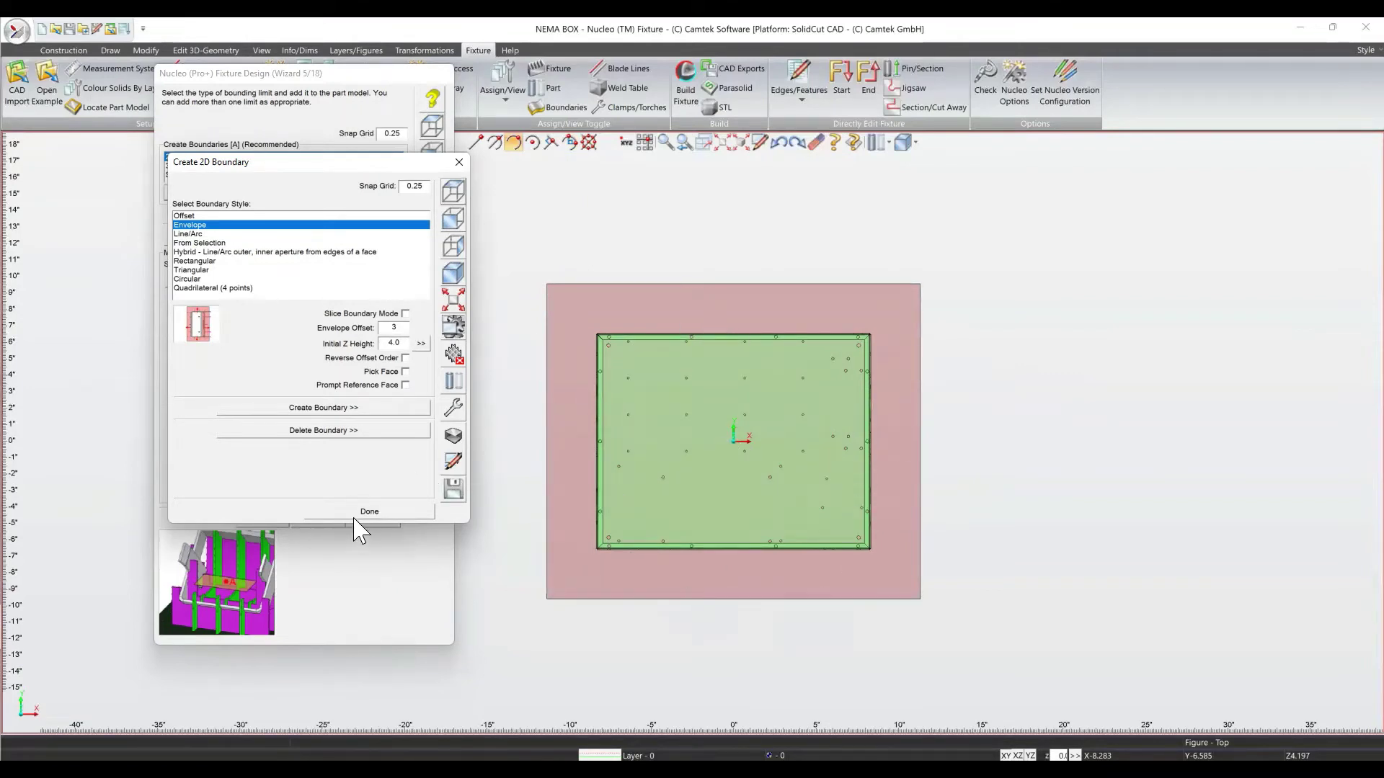
Finish the 2D envelope boundary after inspecting it around the box, and begin creating a 3D boundary.
left_click_drag(705, 533, 744, 481)
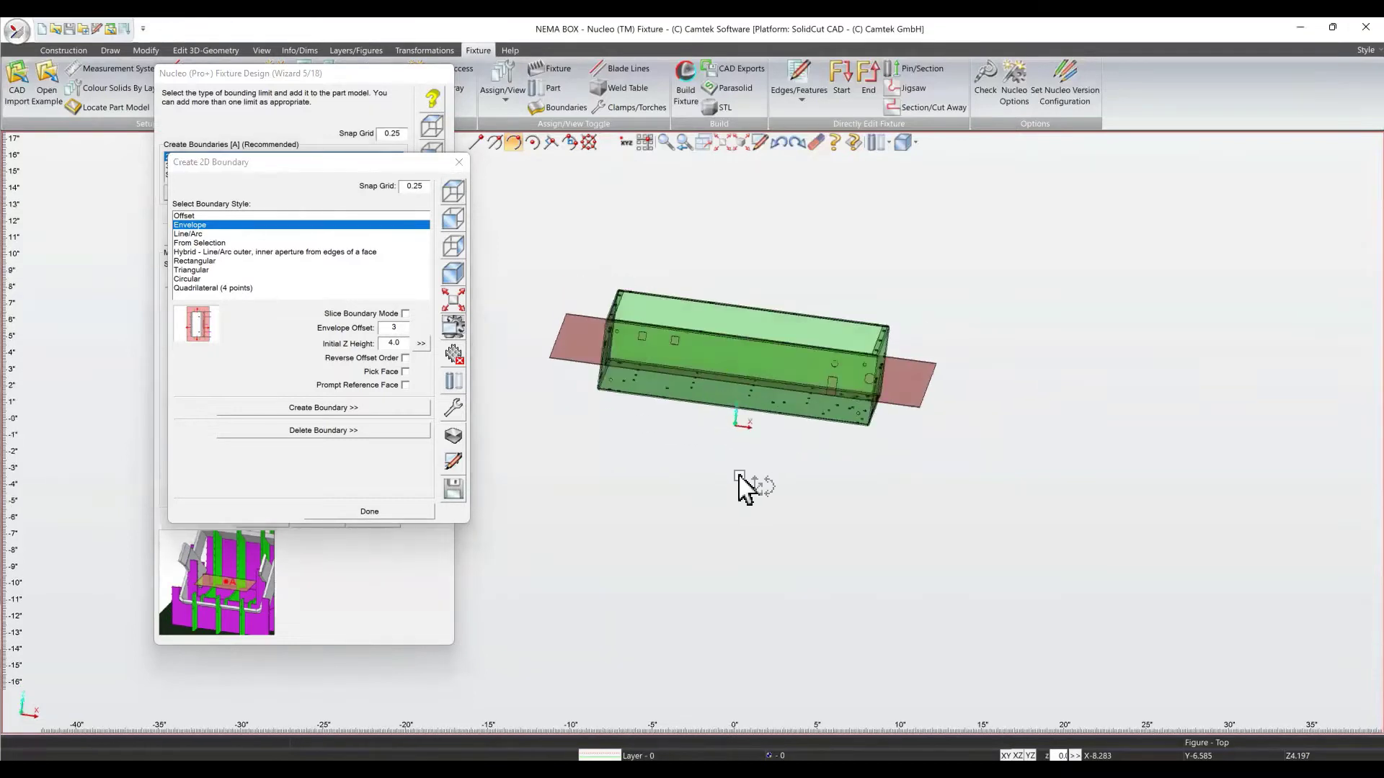
left_click(364, 509)
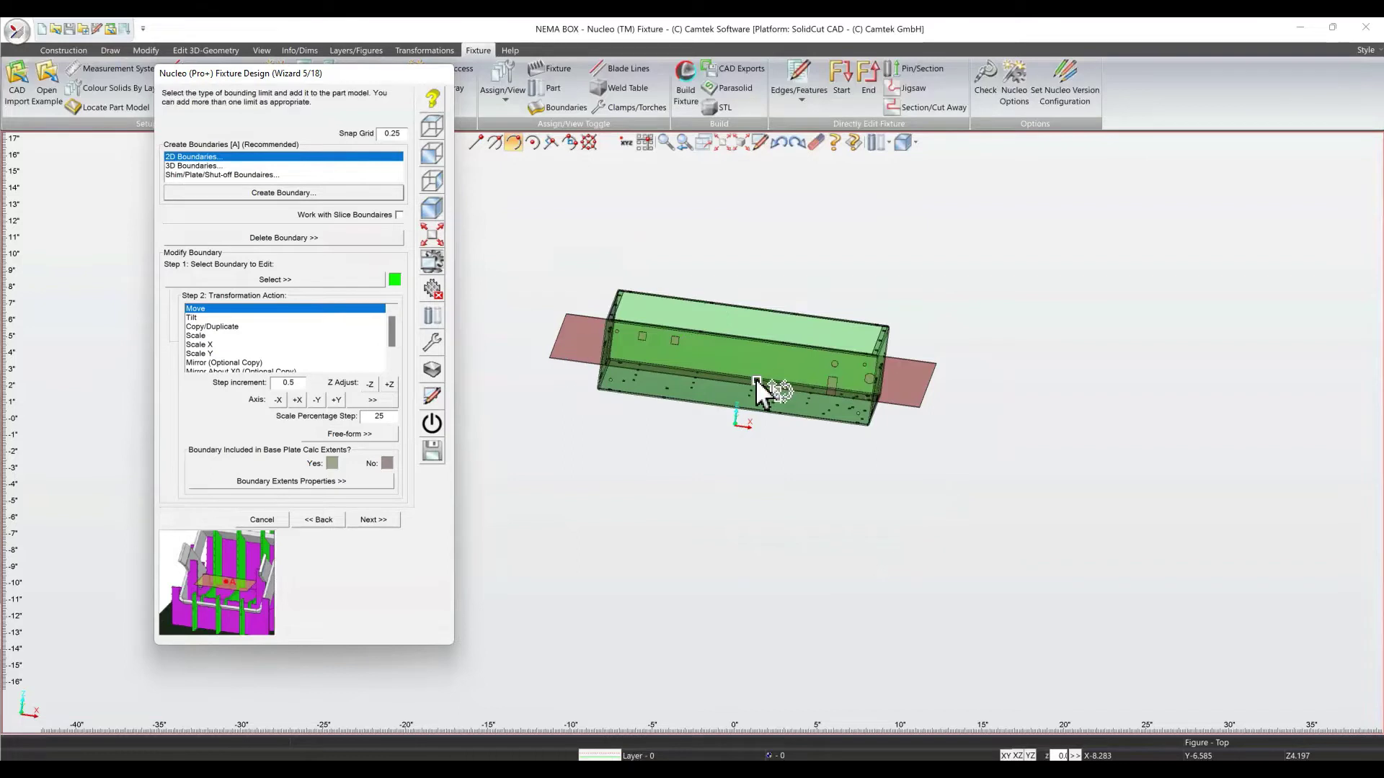
middle_click_drag(781, 349, 743, 378)
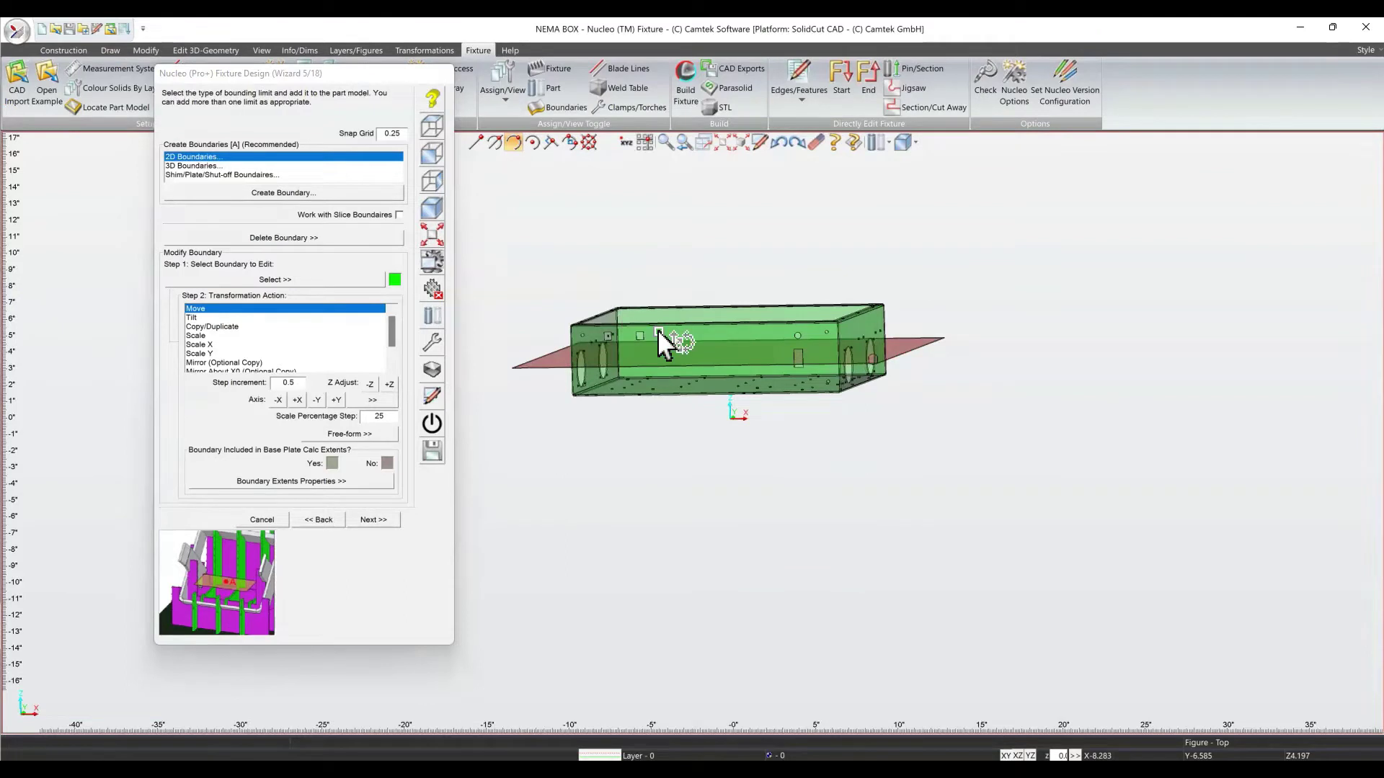
left_click(194, 166)
left_click(276, 193)
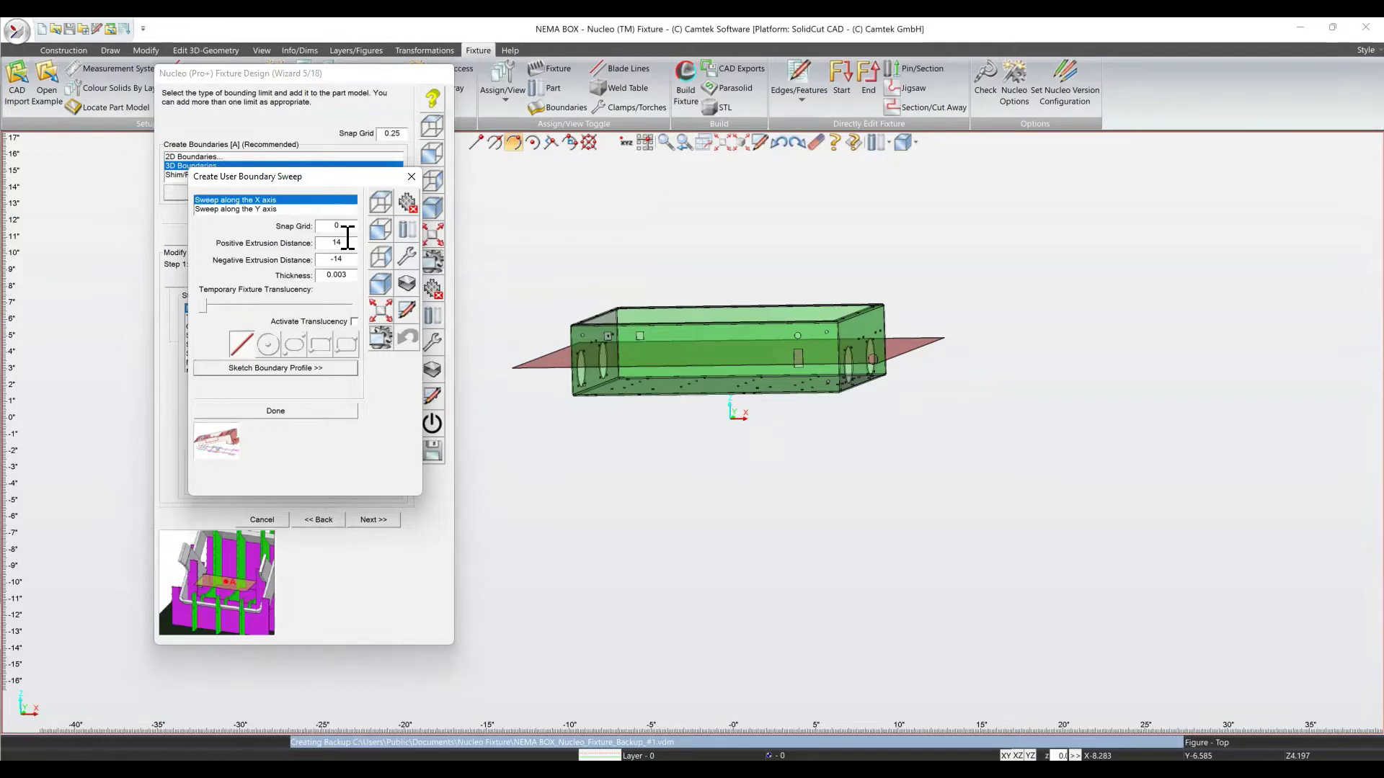
Set the X-axis boundary sweep's positive extrusion distance to 10 and negative extrusion distance to -10, judged from the box seen from above.
left_click(383, 202)
scroll(641, 458, "up", 4)
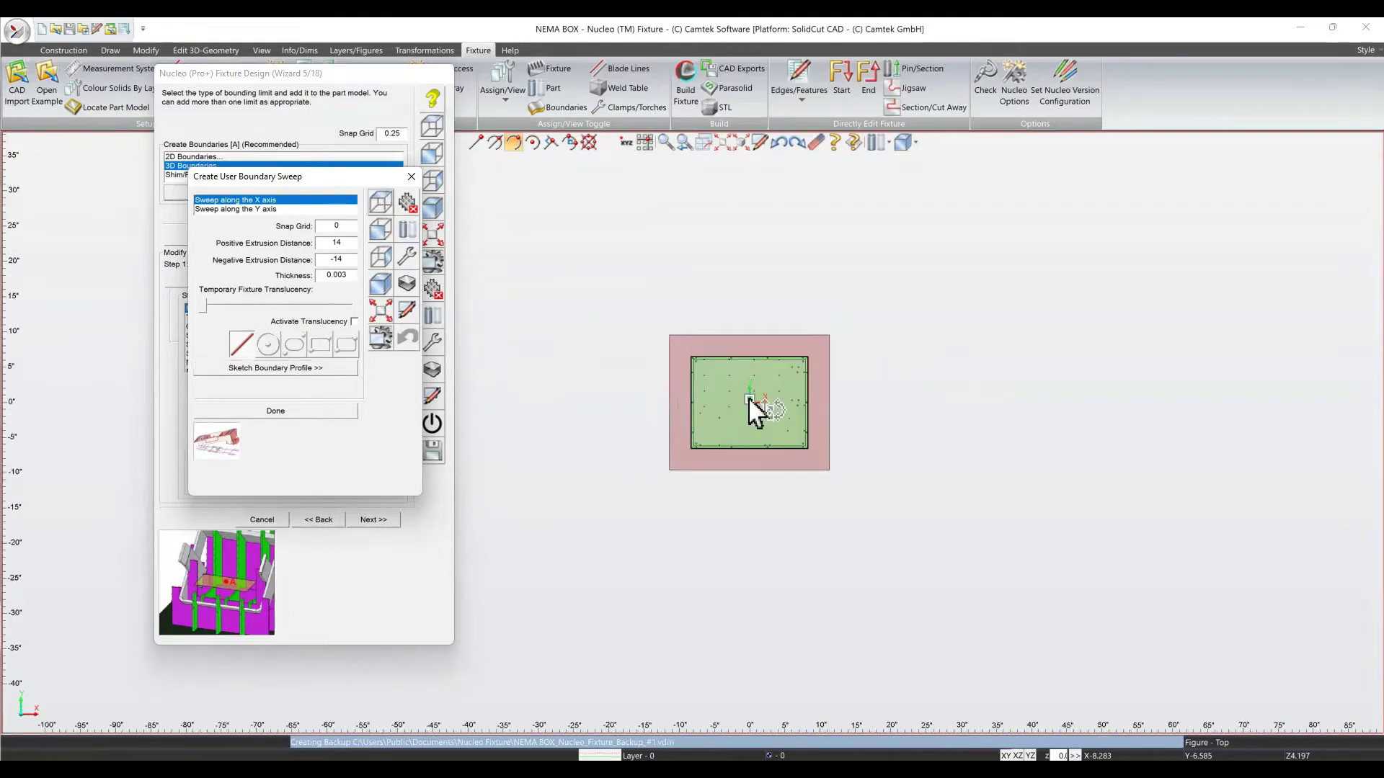
scroll(815, 457, "up", 4)
scroll(856, 464, "down", 1)
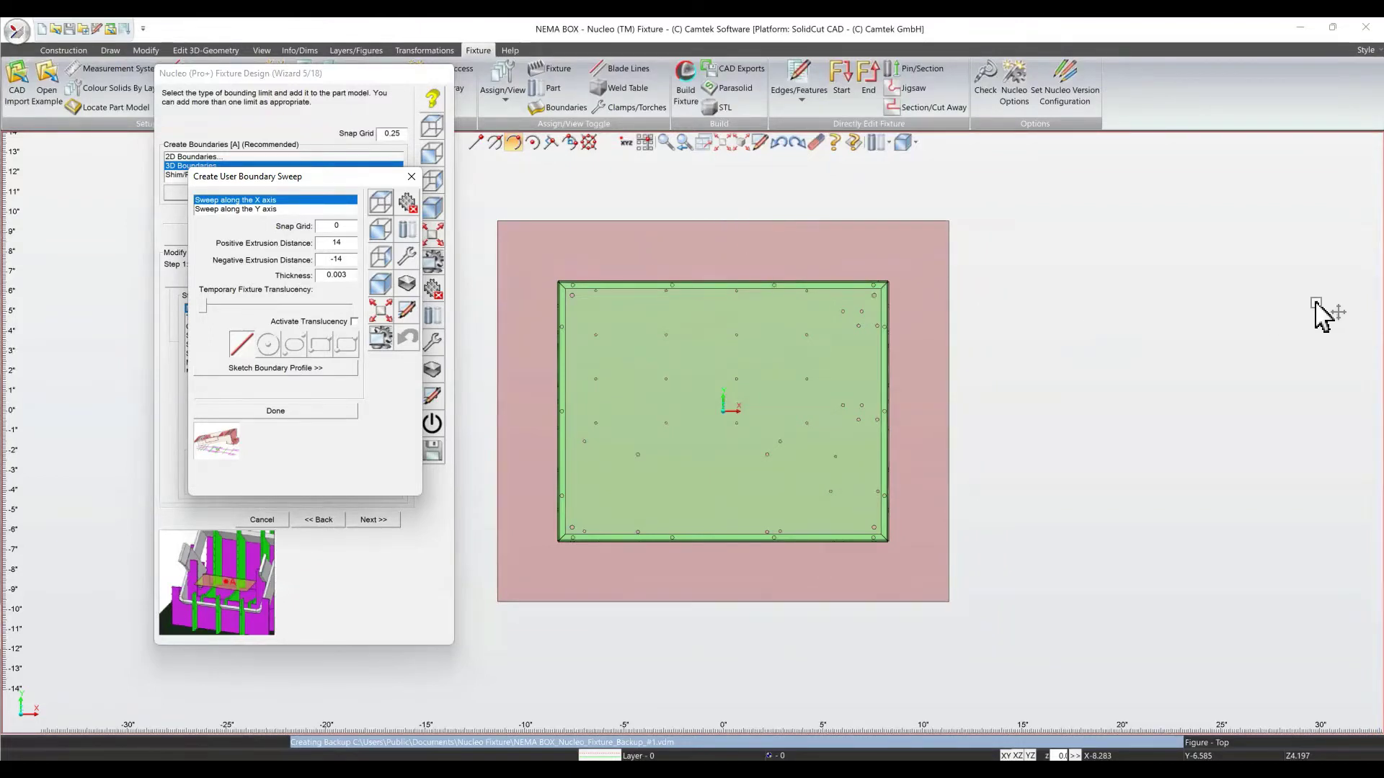
middle_click_drag(1316, 310, 778, 306)
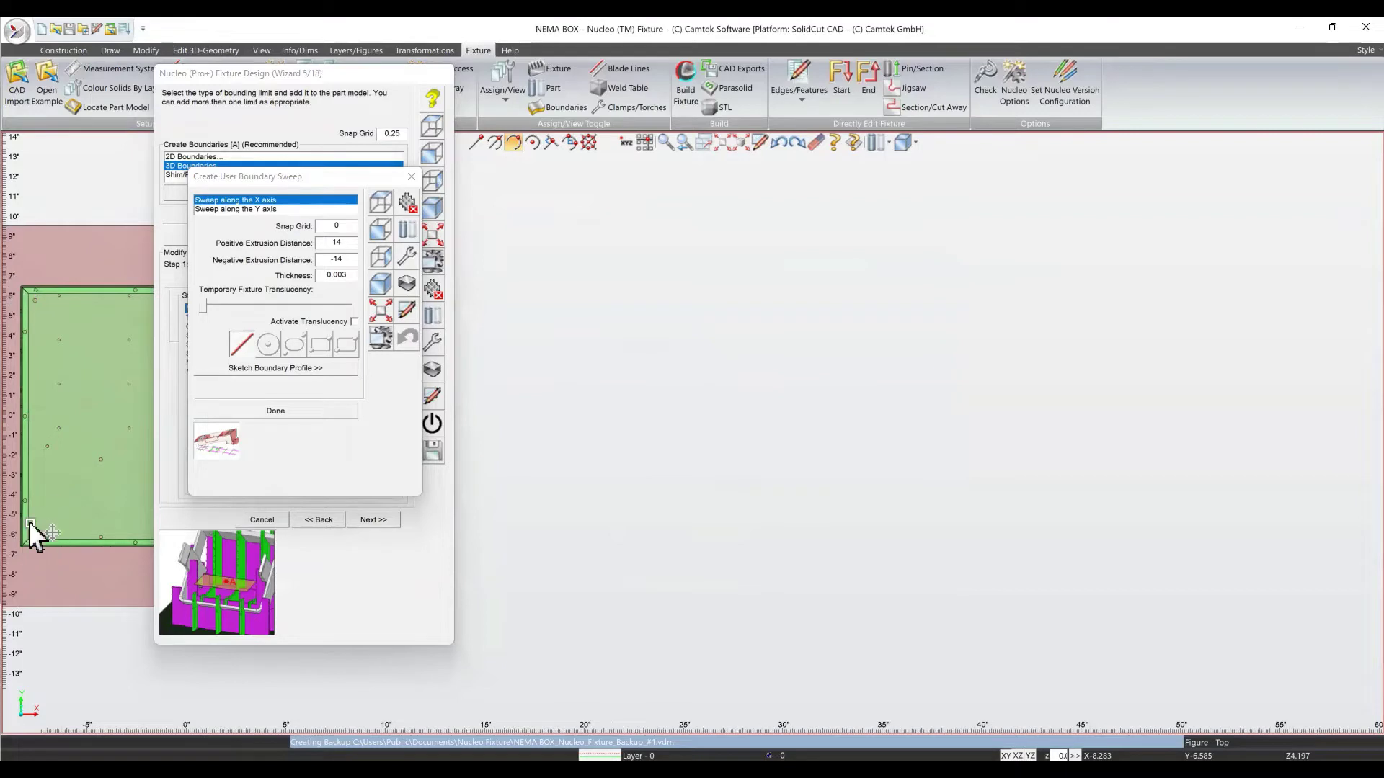
middle_click_drag(637, 437, 836, 321)
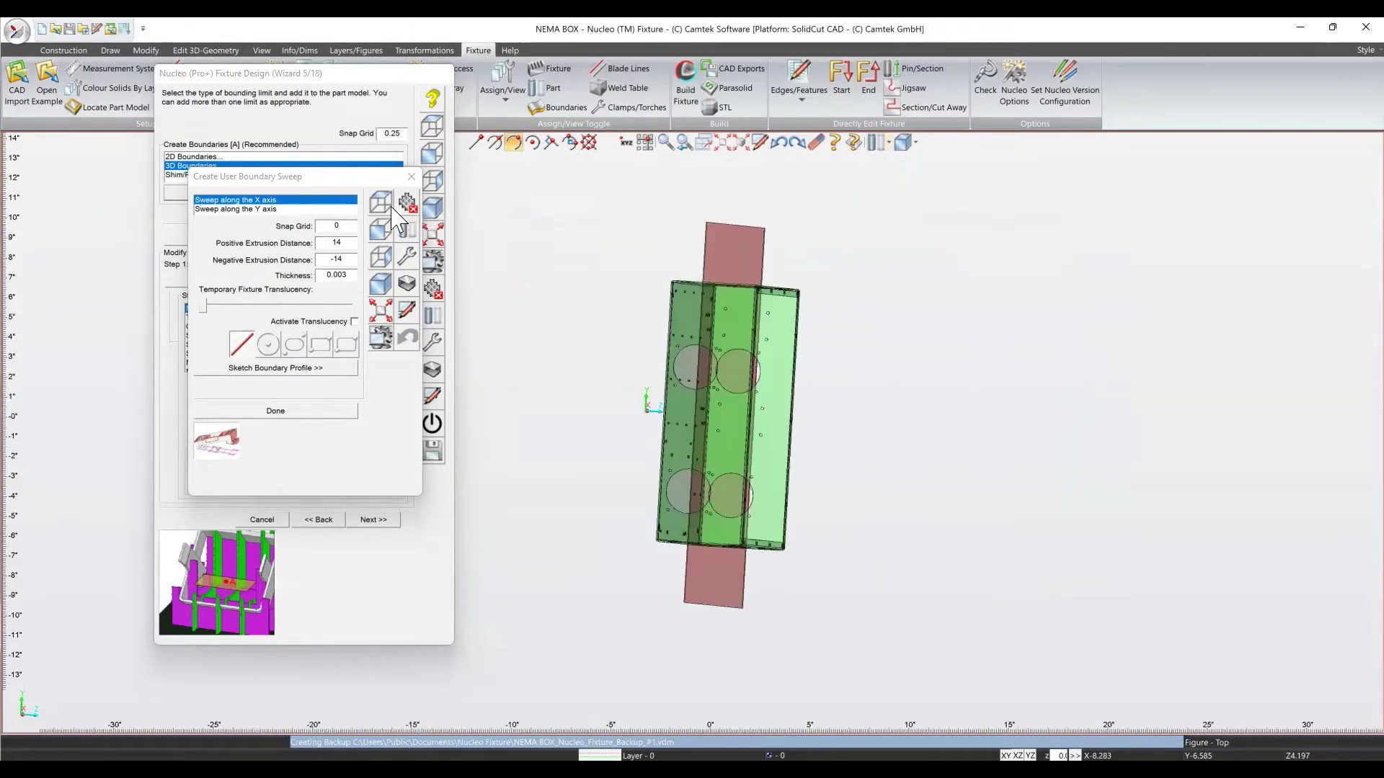
left_click(434, 203)
scroll(677, 381, "up", 5)
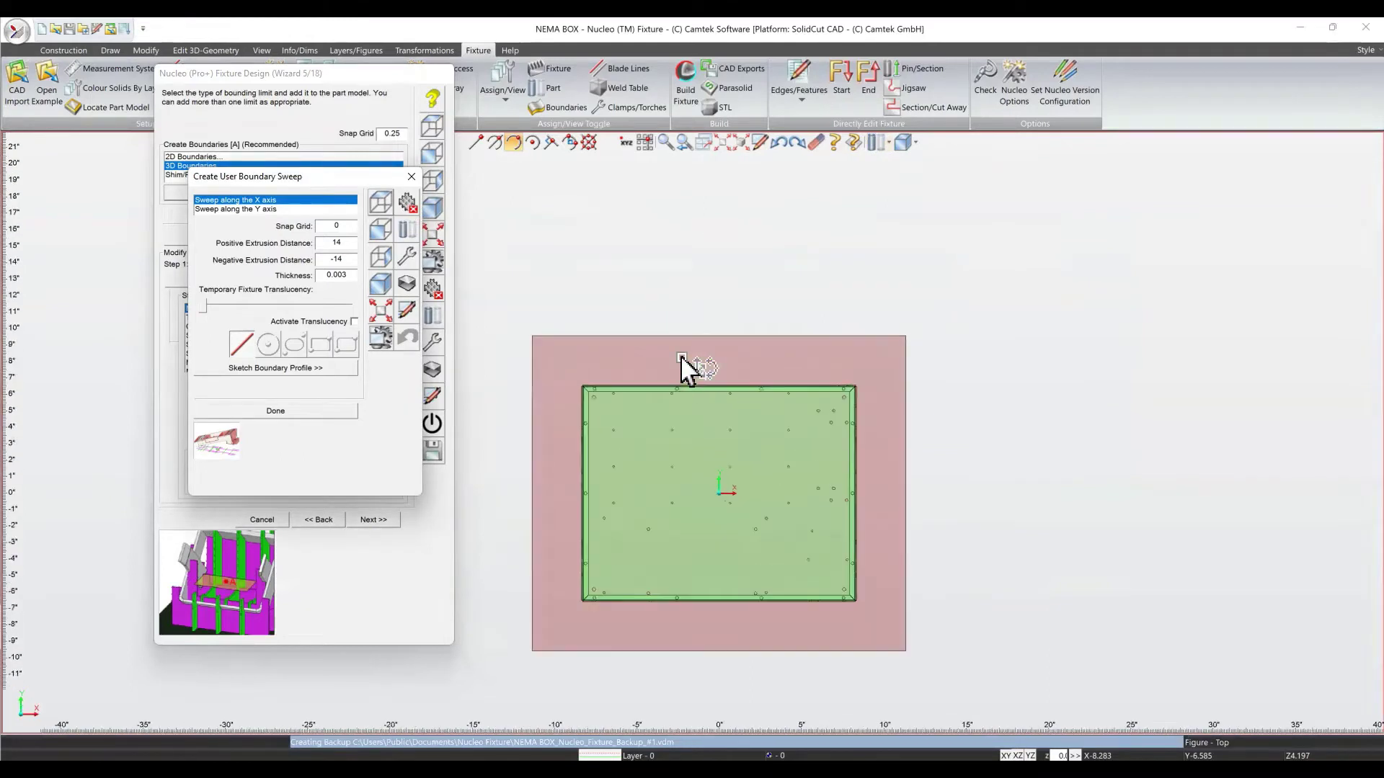
scroll(757, 385, "up", 1)
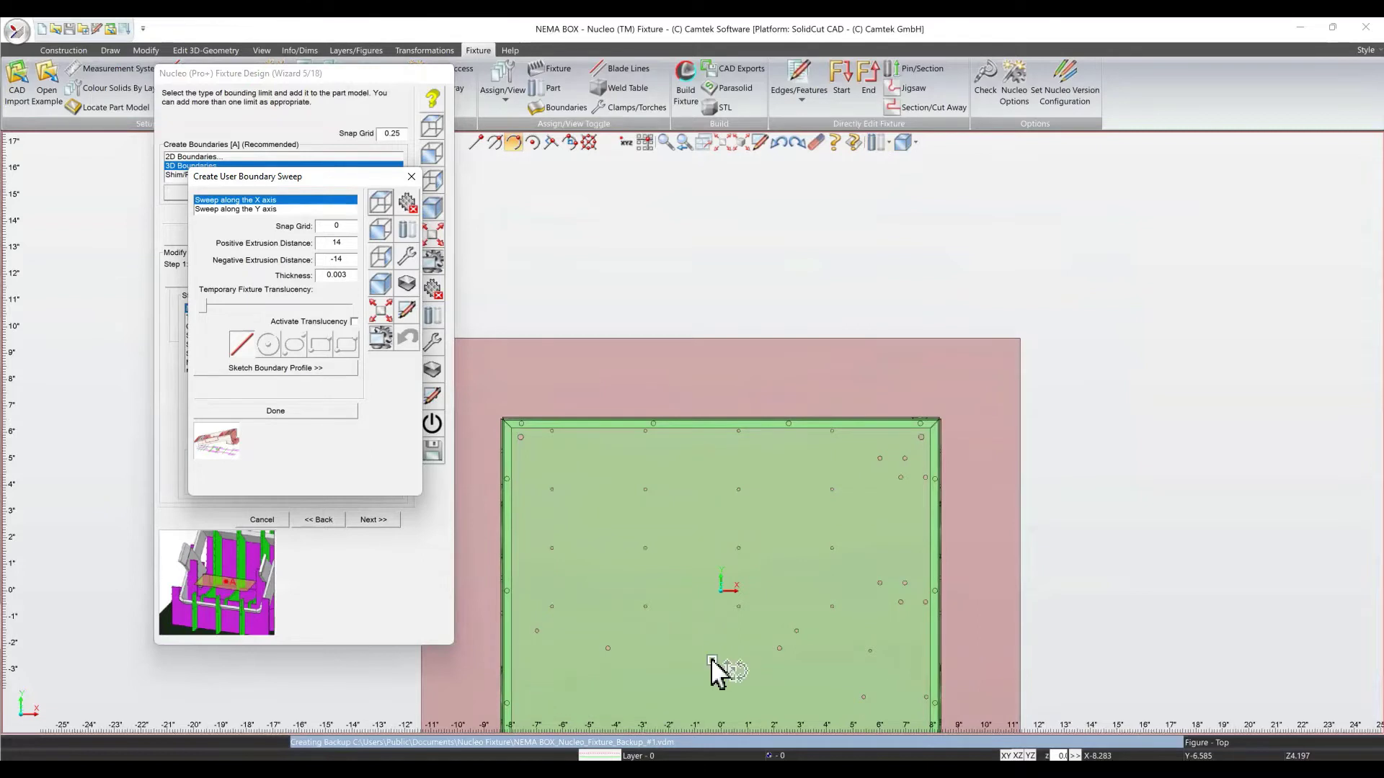
scroll(858, 531, "down", 2)
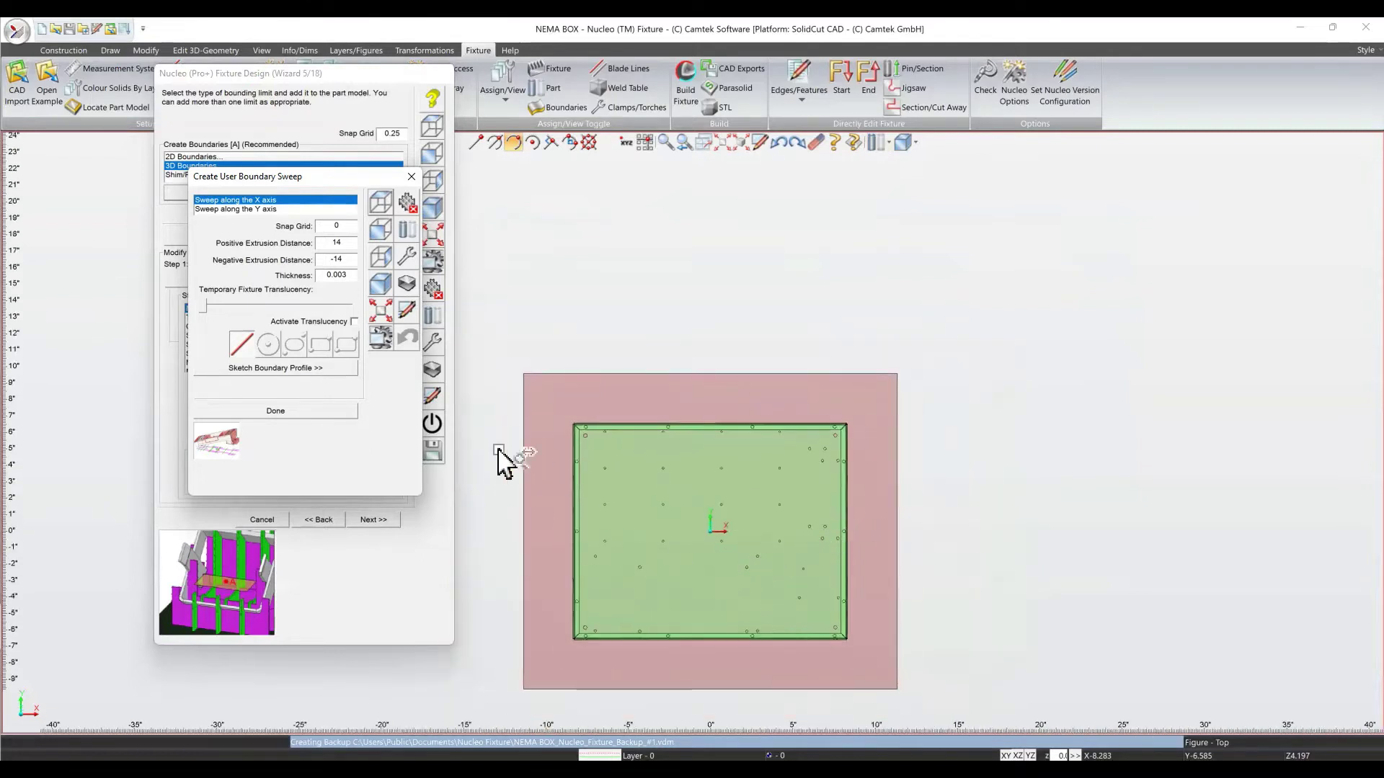
scroll(711, 593, "up", 1)
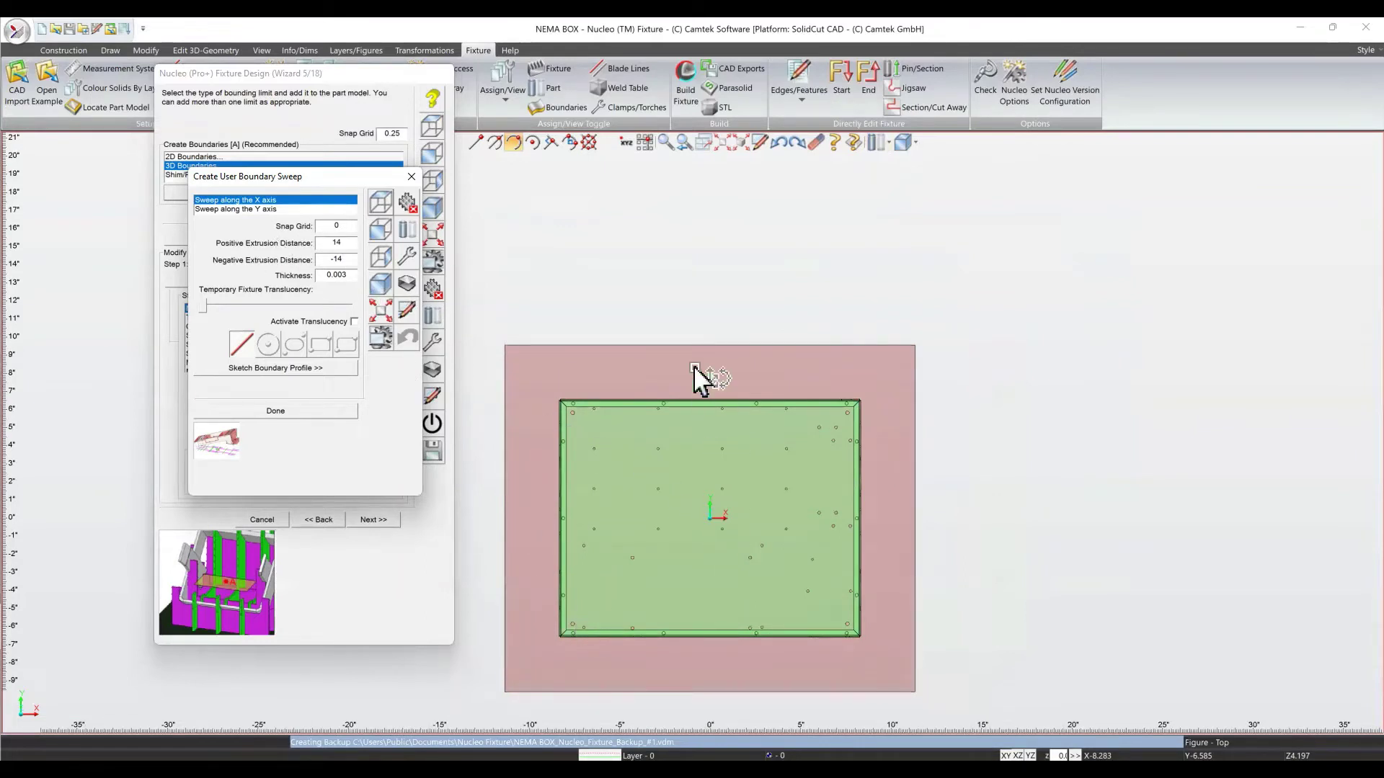
double_click(323, 242)
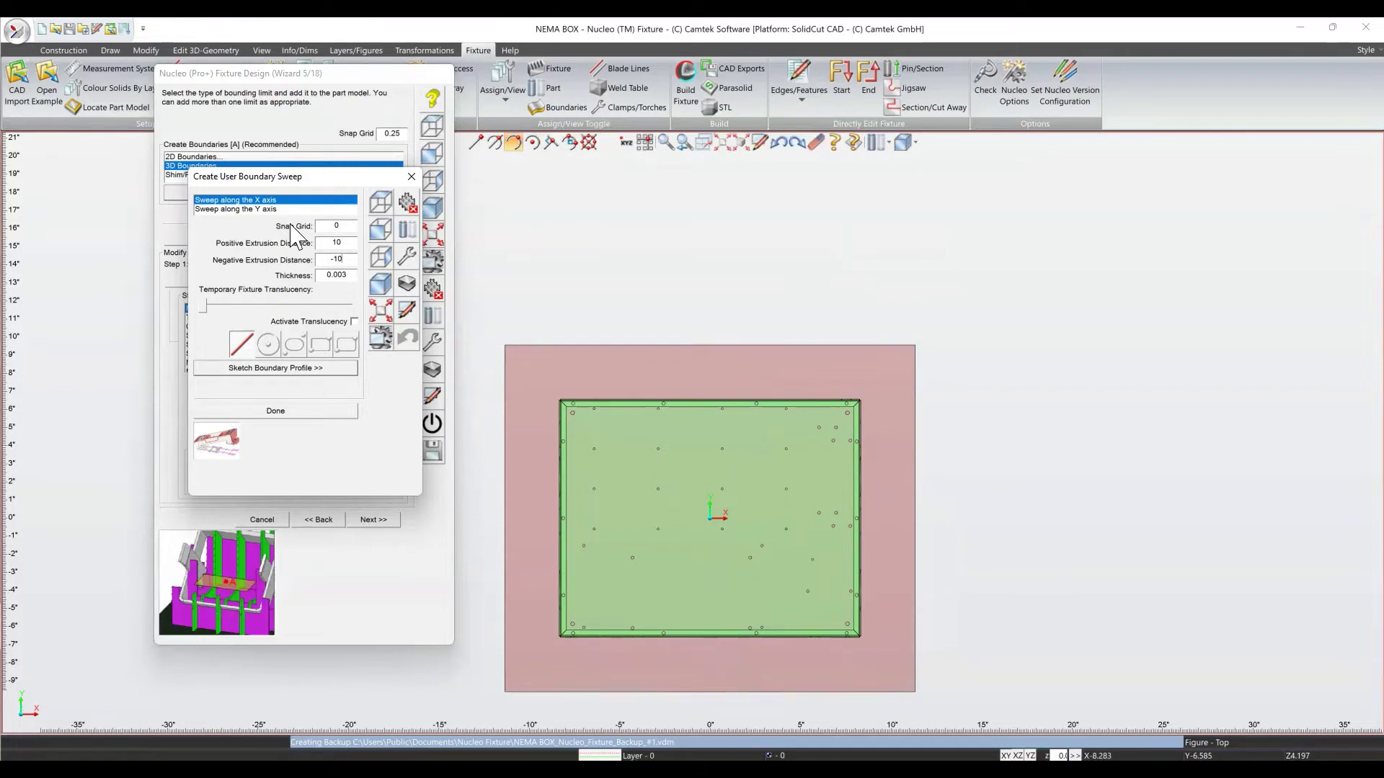
Sketch a line-and-arc boundary profile across the box from about X -11.3 to X 11.3, without defining a sweep path.
left_click(268, 369)
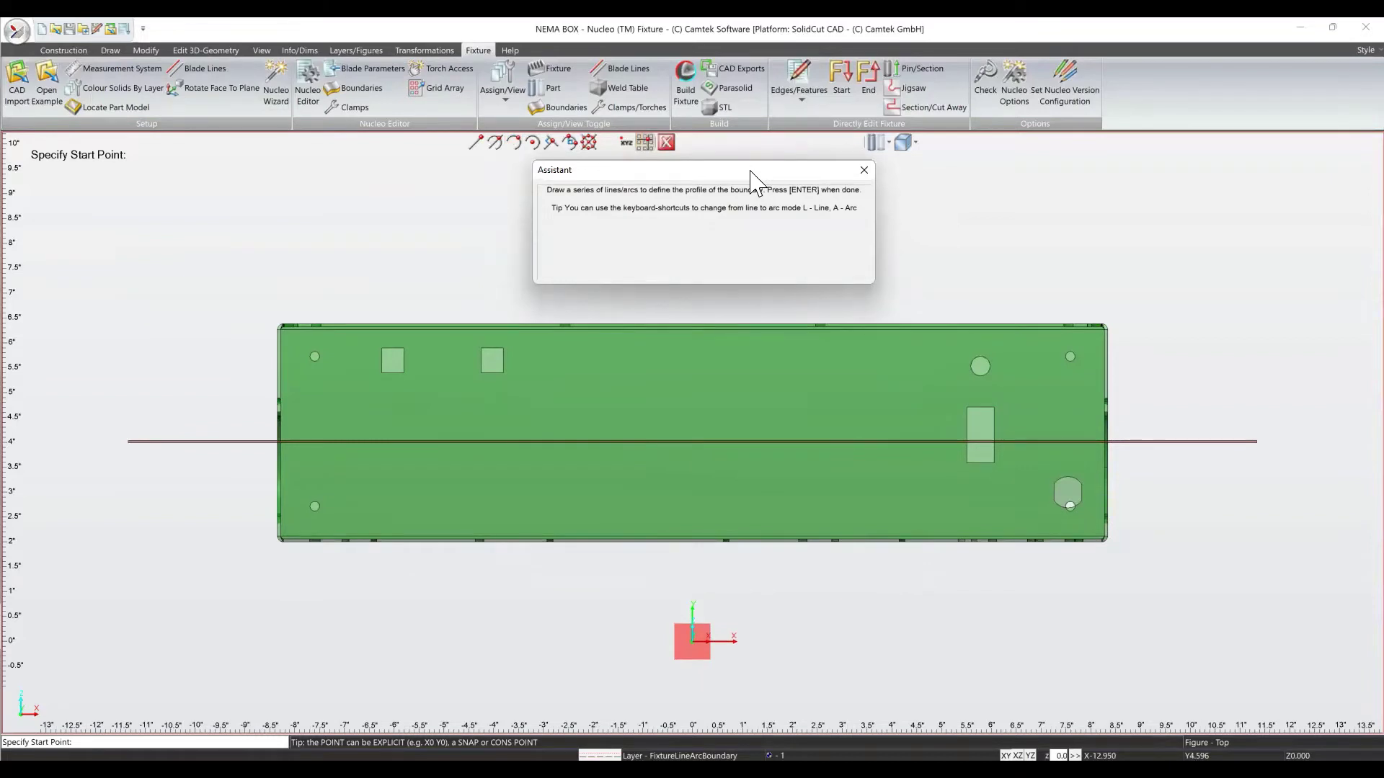
left_click(143, 475)
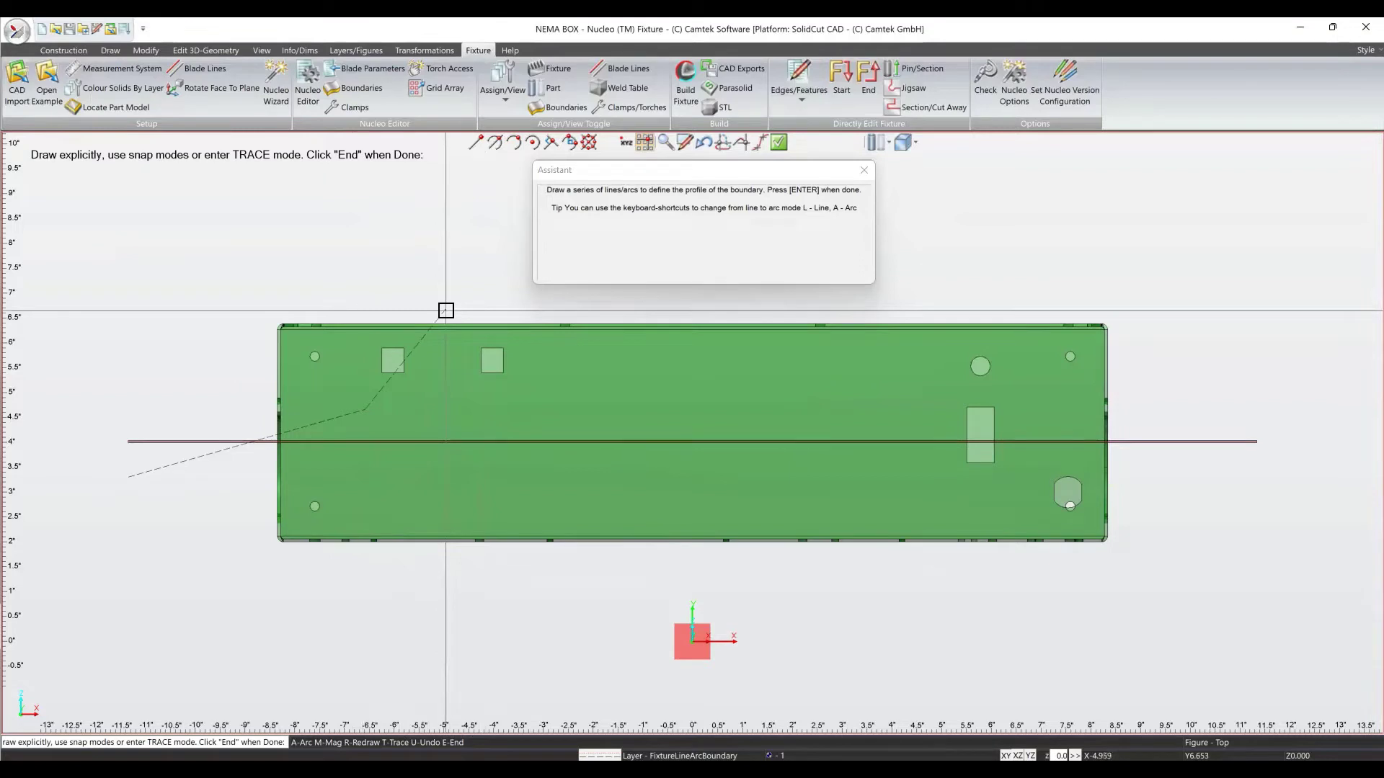
key("a")
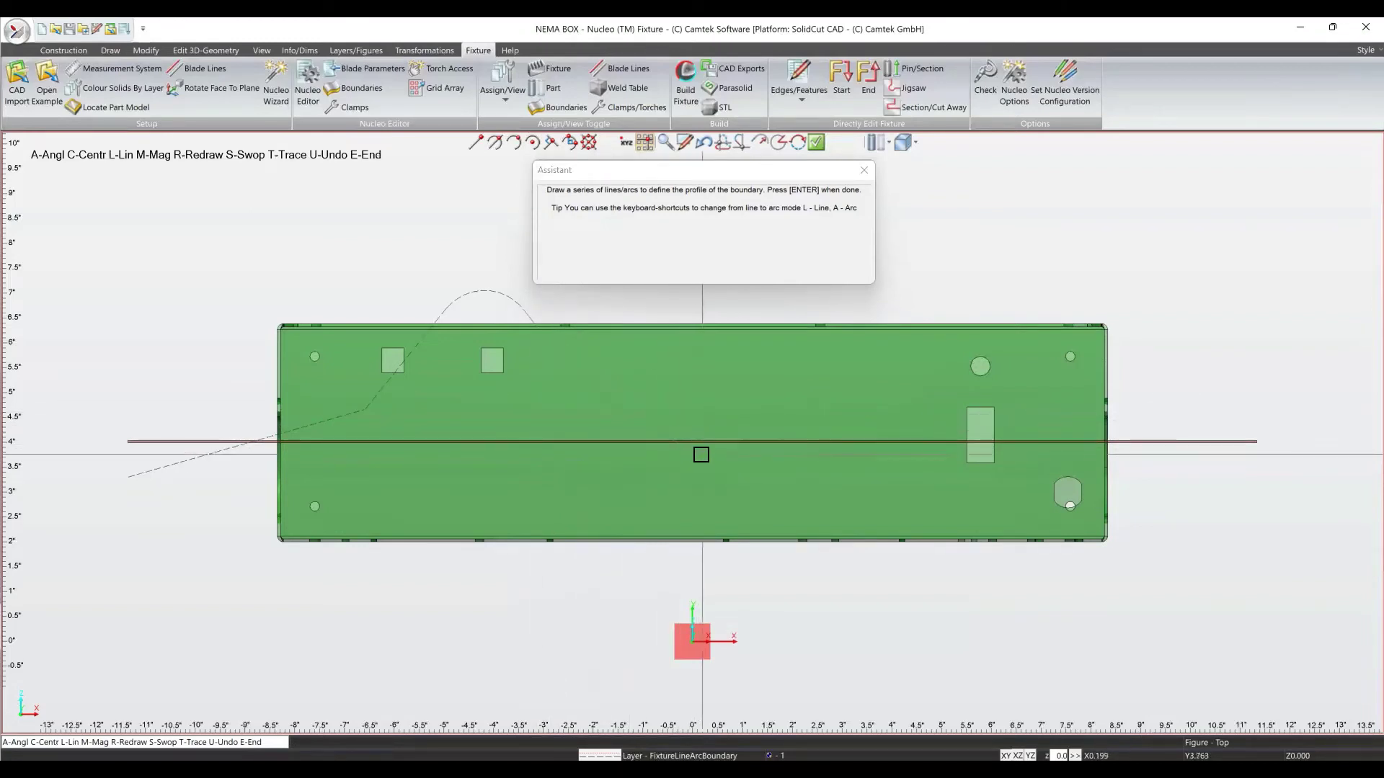
left_click(728, 465)
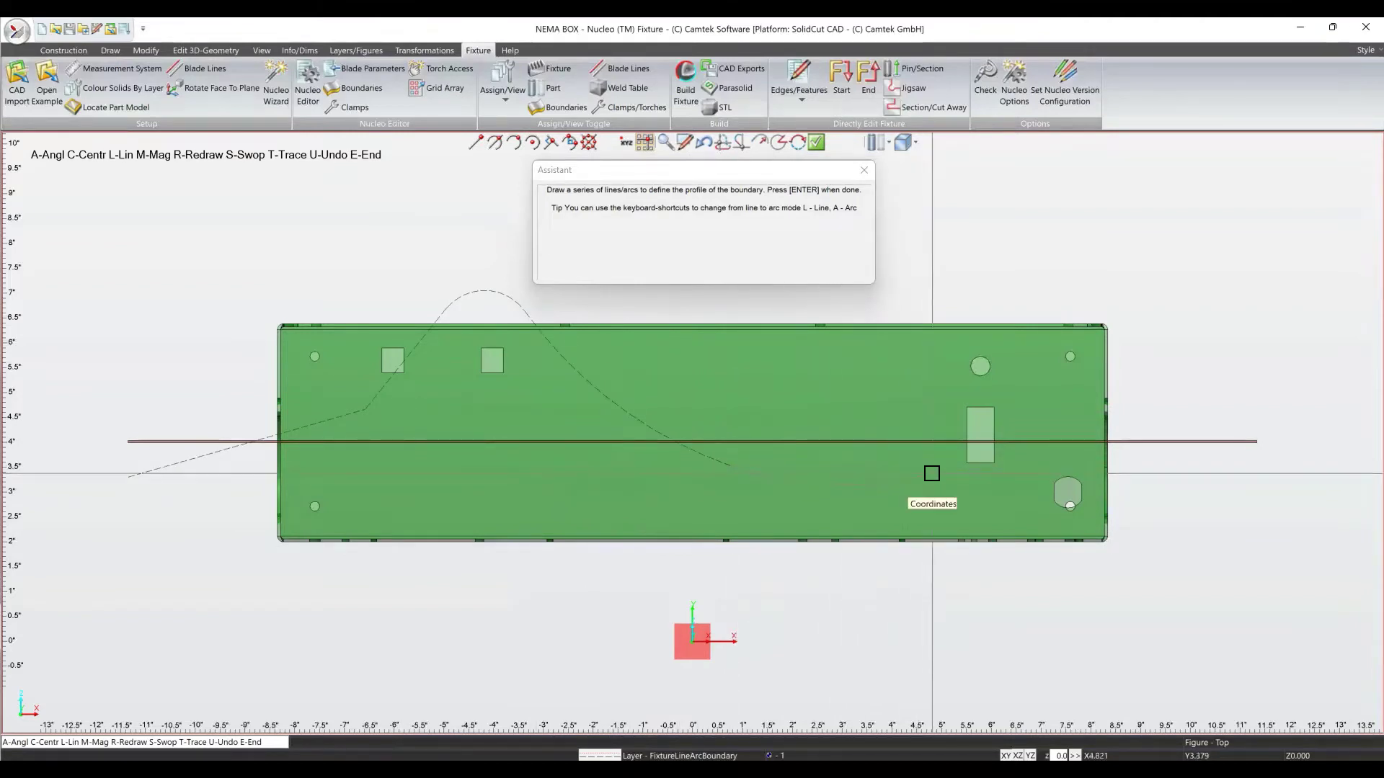
key("l")
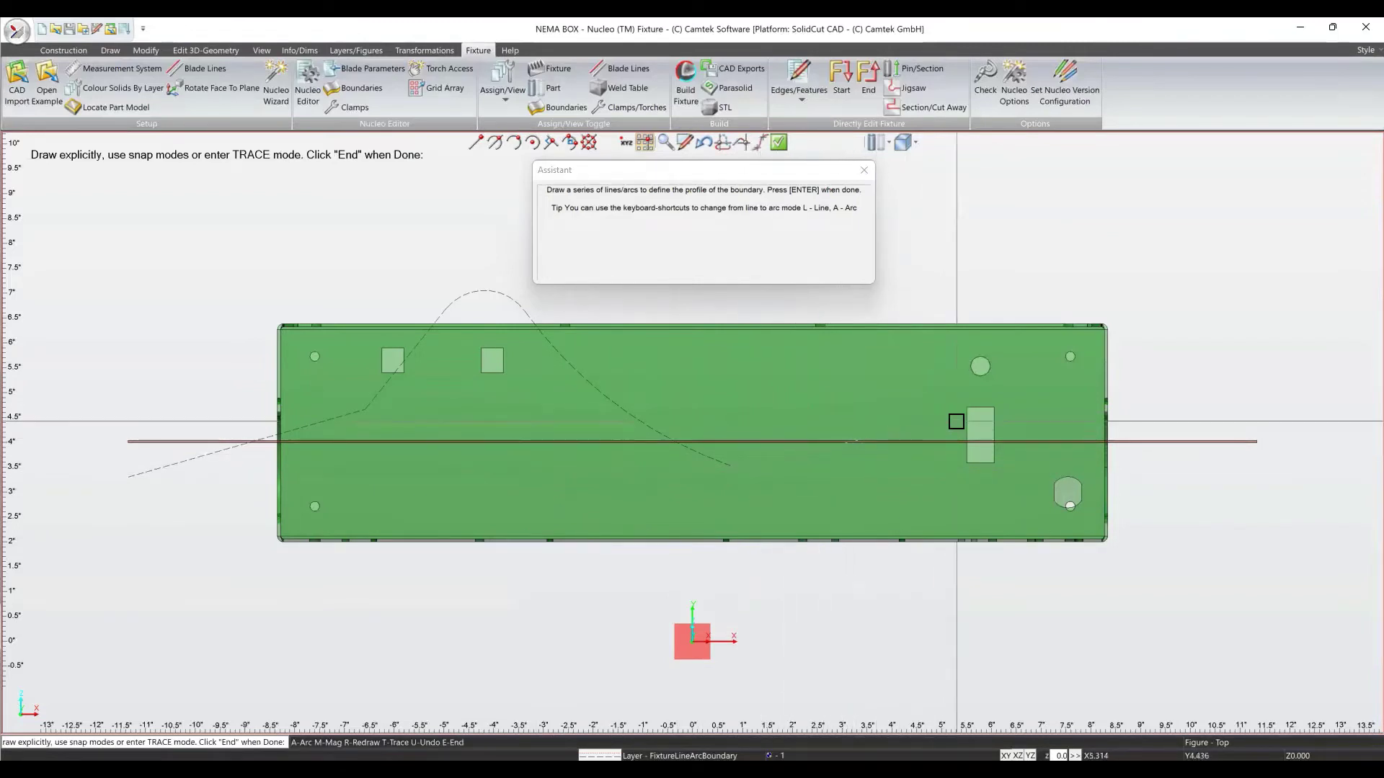
left_click(1260, 421)
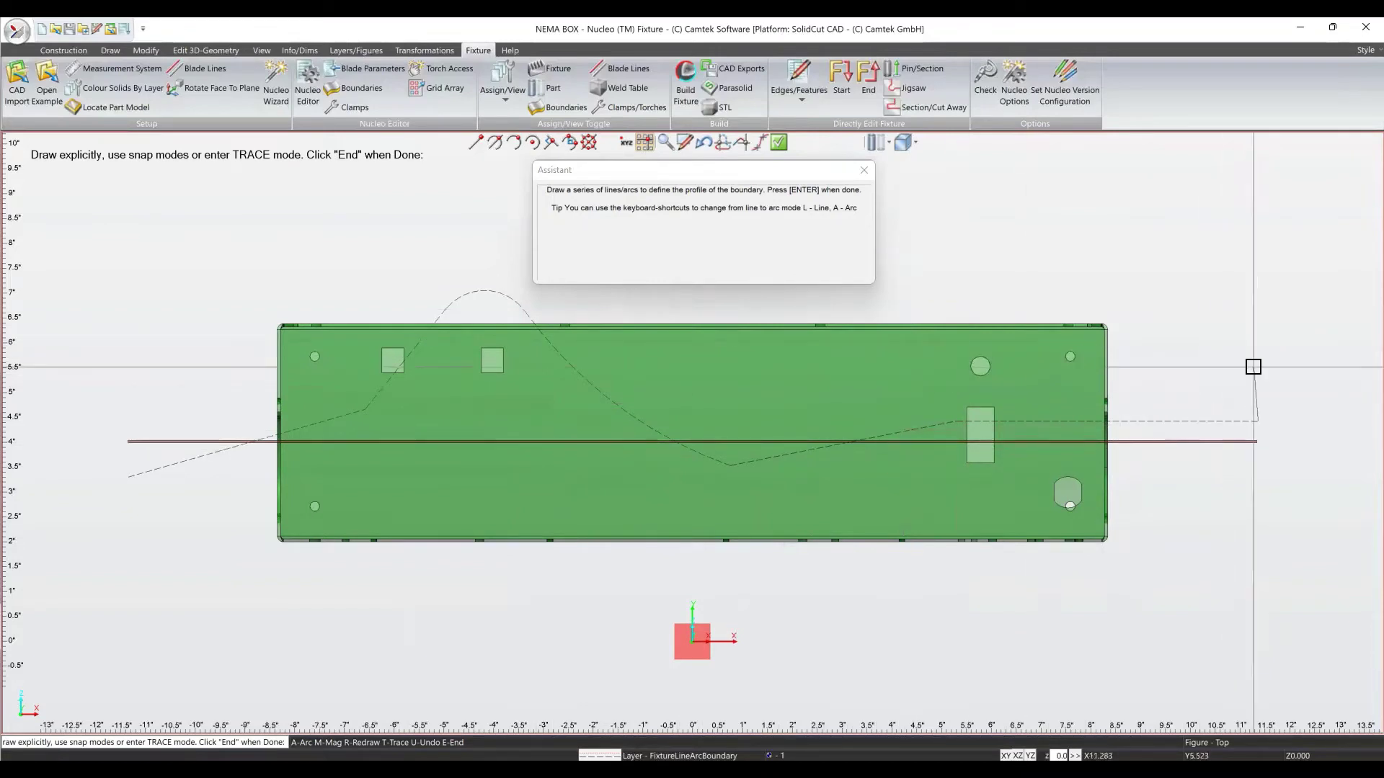
key("Return")
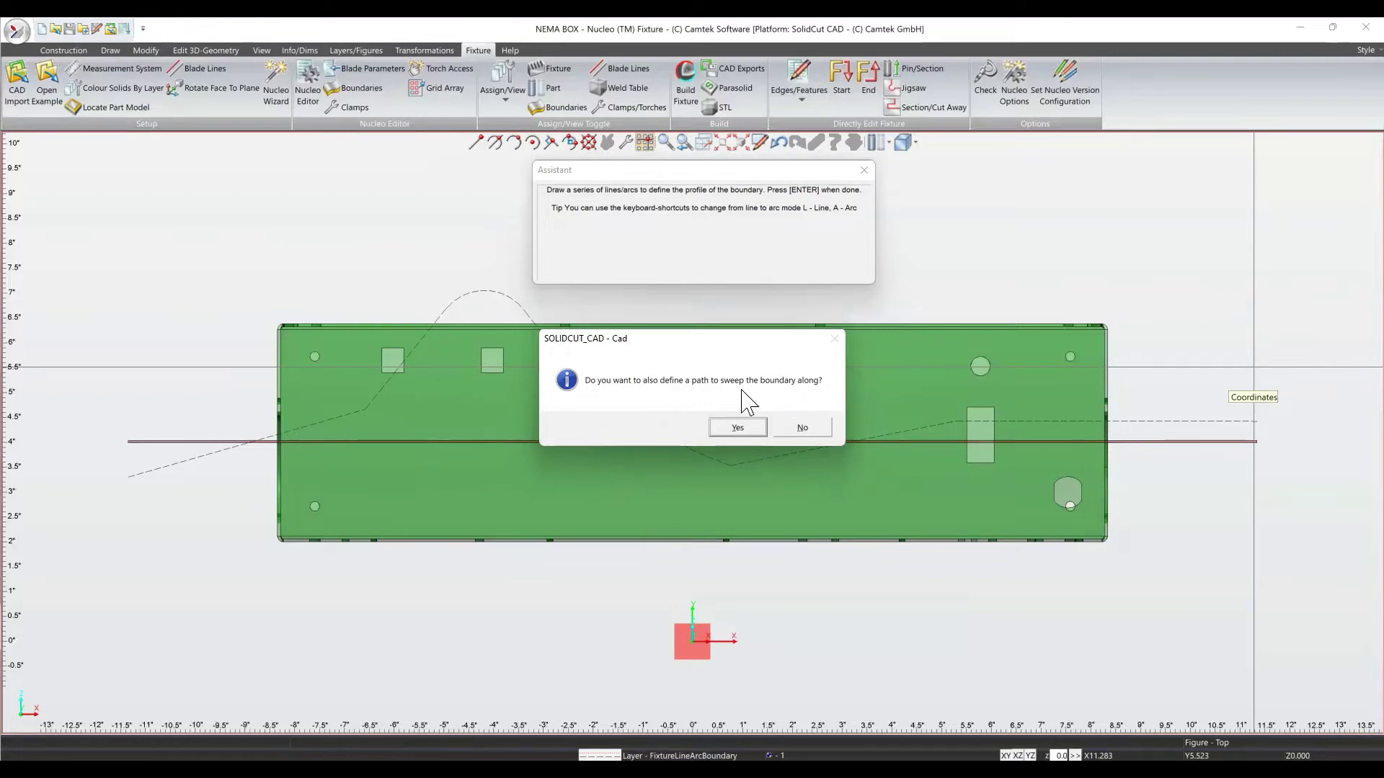
left_click(806, 429)
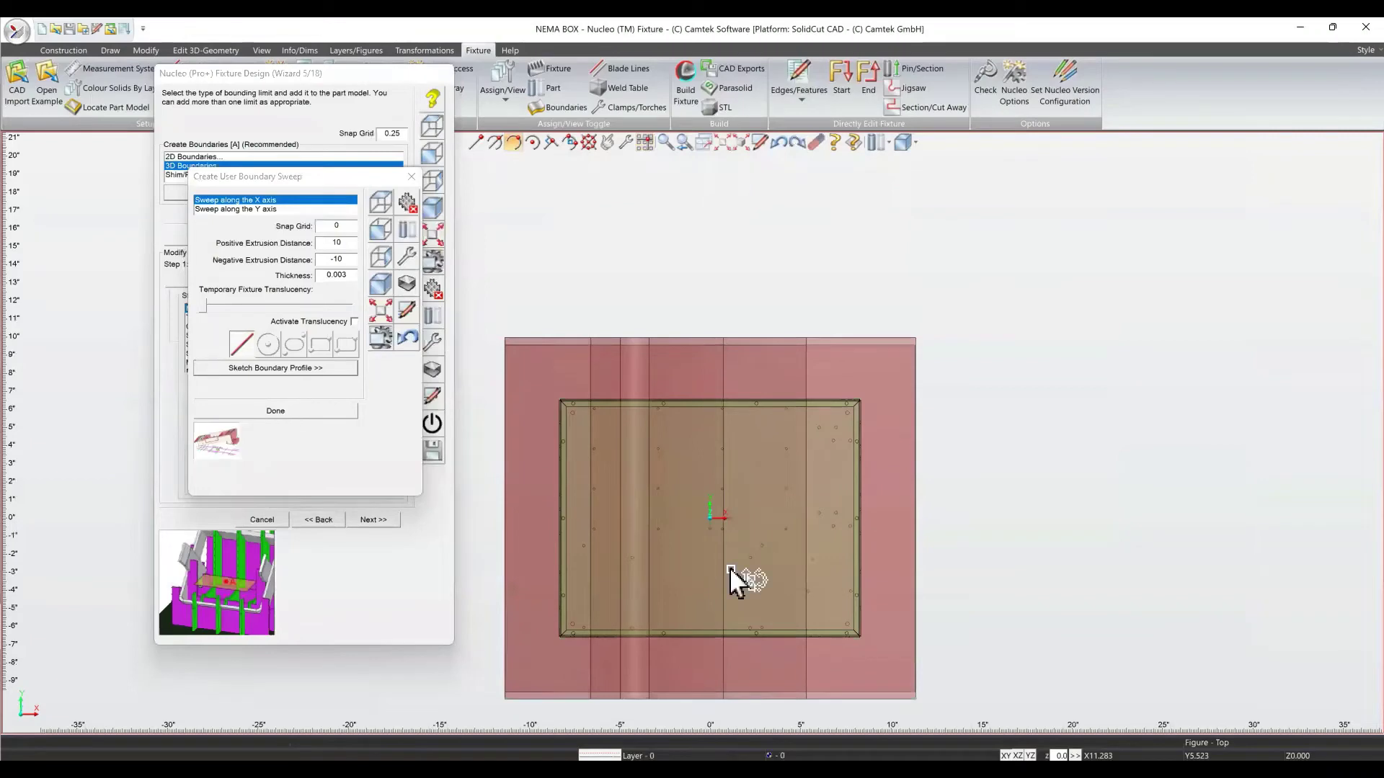
Examine the swept 3D boundary from several sides against the box and the flat envelope boundary.
left_click_drag(729, 568, 785, 426)
scroll(776, 382, "up", 2)
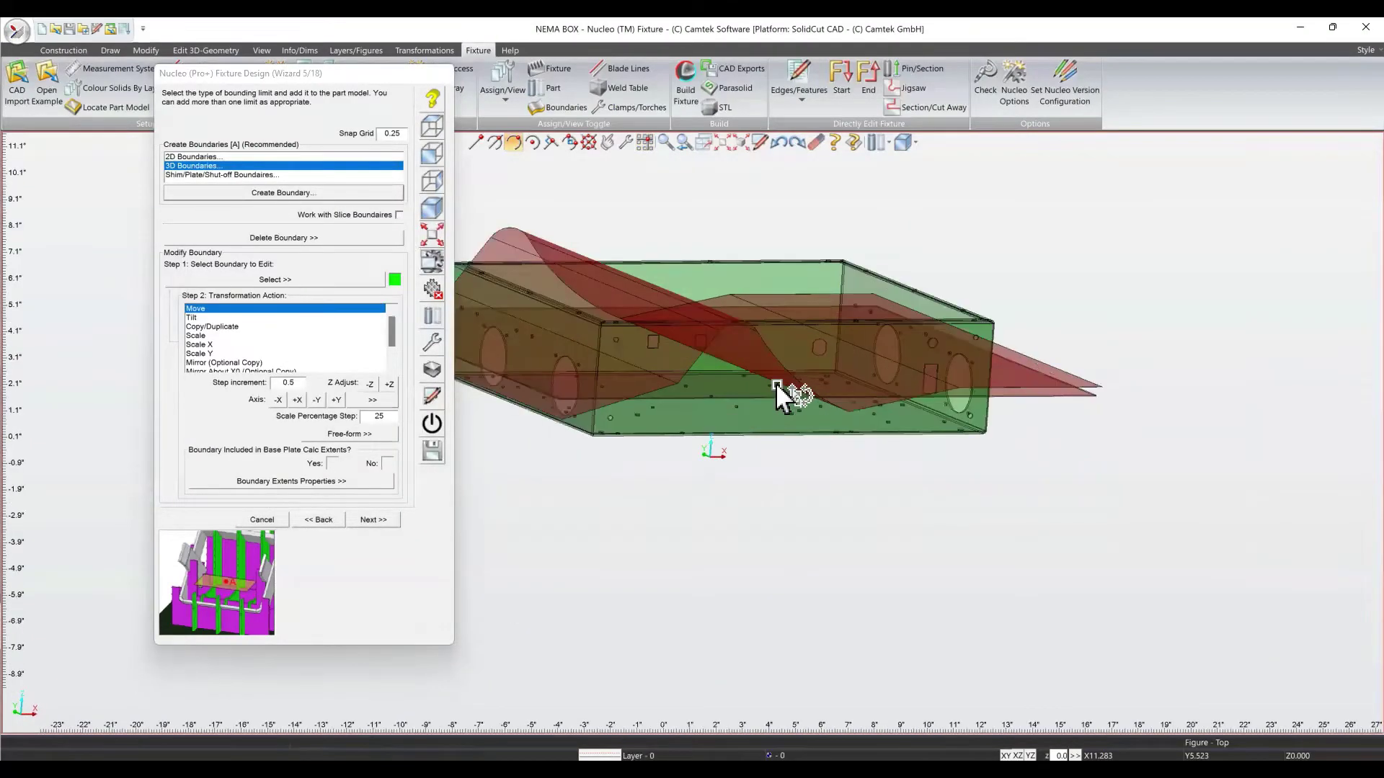
scroll(776, 382, "up", 2)
scroll(985, 375, "down", 3)
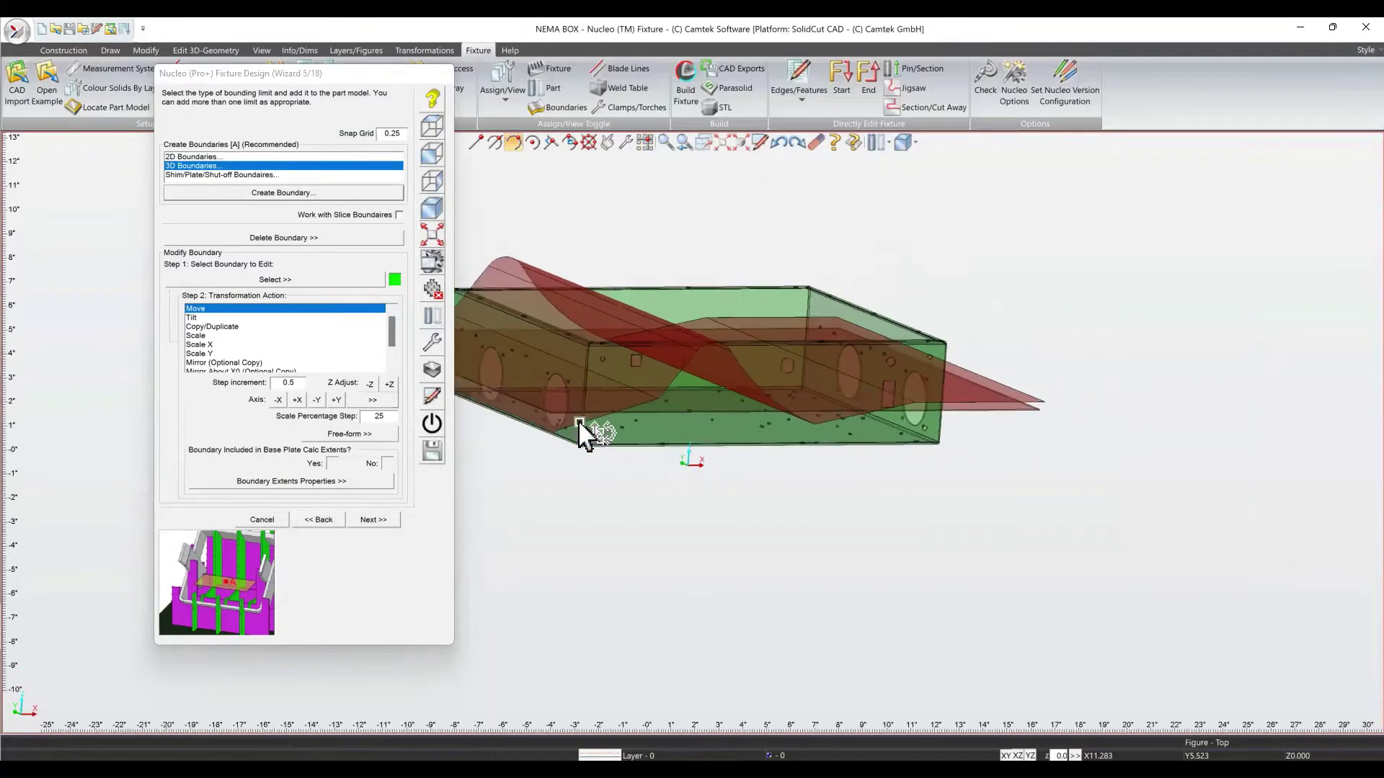
left_click_drag(585, 433, 653, 427)
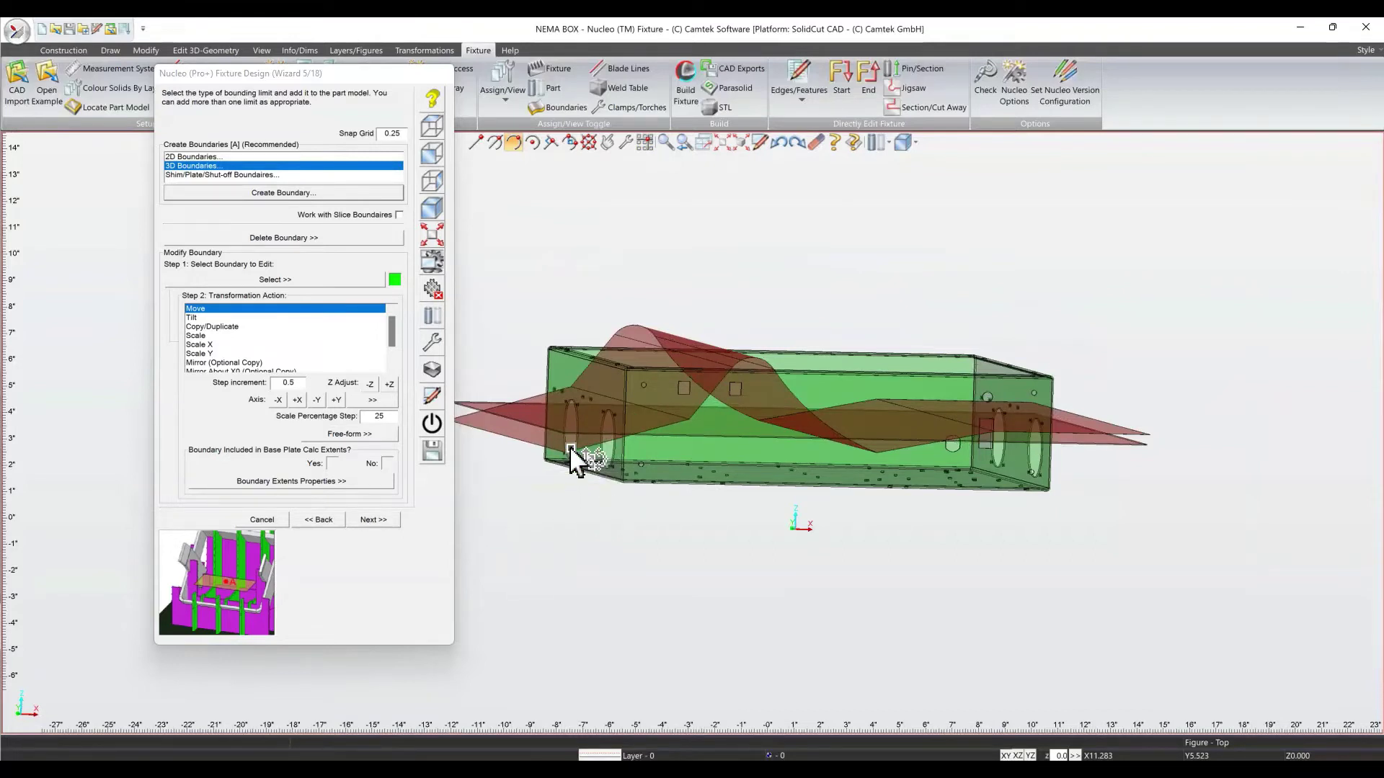
left_click_drag(573, 458, 948, 463)
scroll(1081, 561, "up", 1)
scroll(1081, 561, "up", 1)
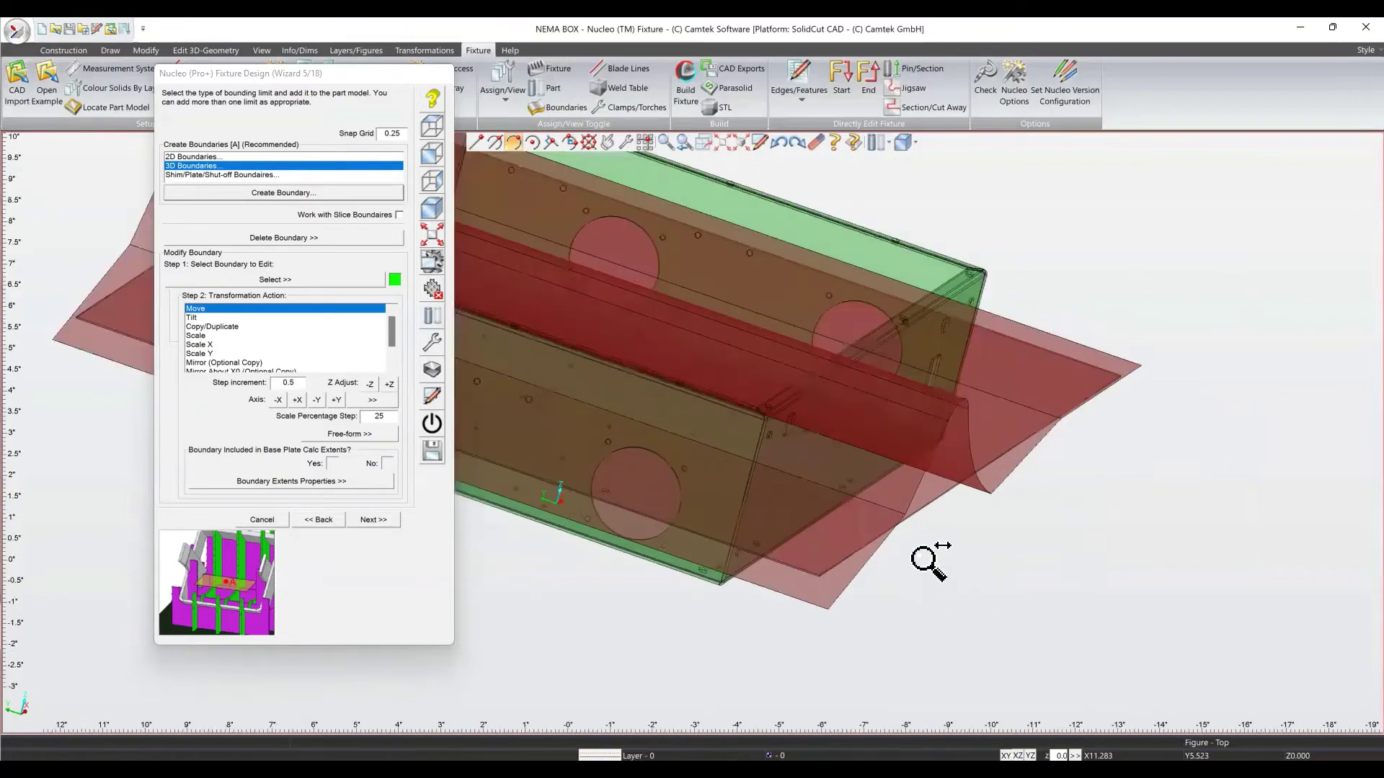
left_click_drag(927, 556, 648, 440)
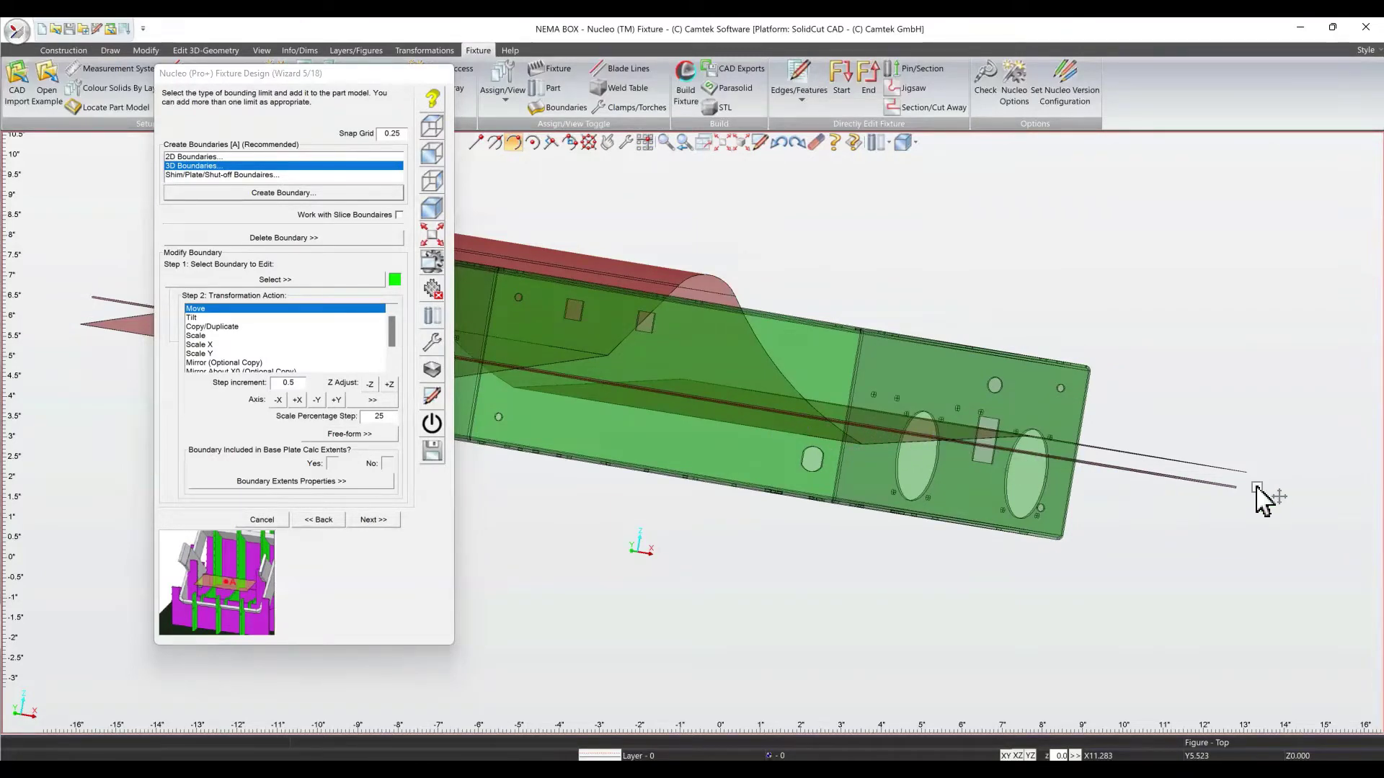
scroll(729, 454, "down", 2)
Delete the flat 2D envelope boundary from the fixture, leaving only the swept 3D boundary.
middle_click_drag(729, 454, 829, 487)
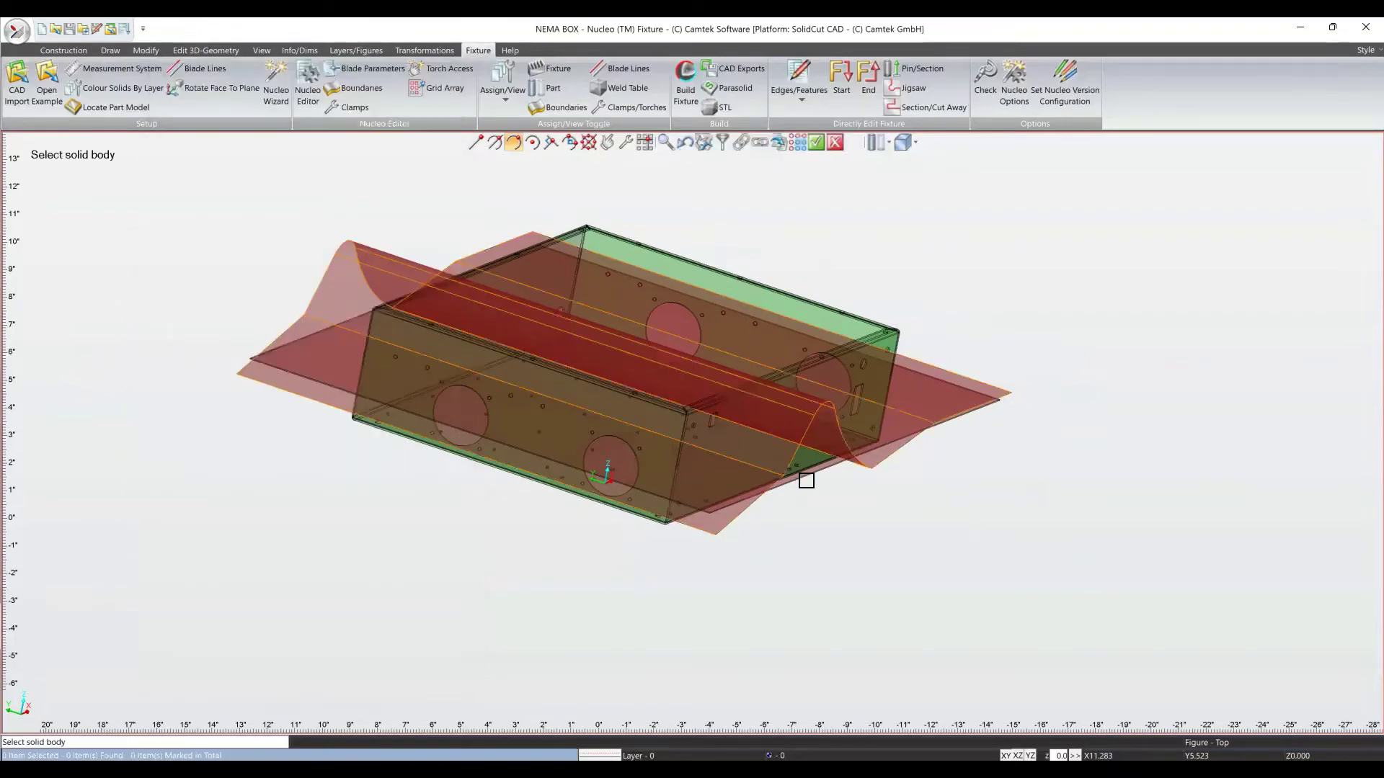
left_click(807, 476)
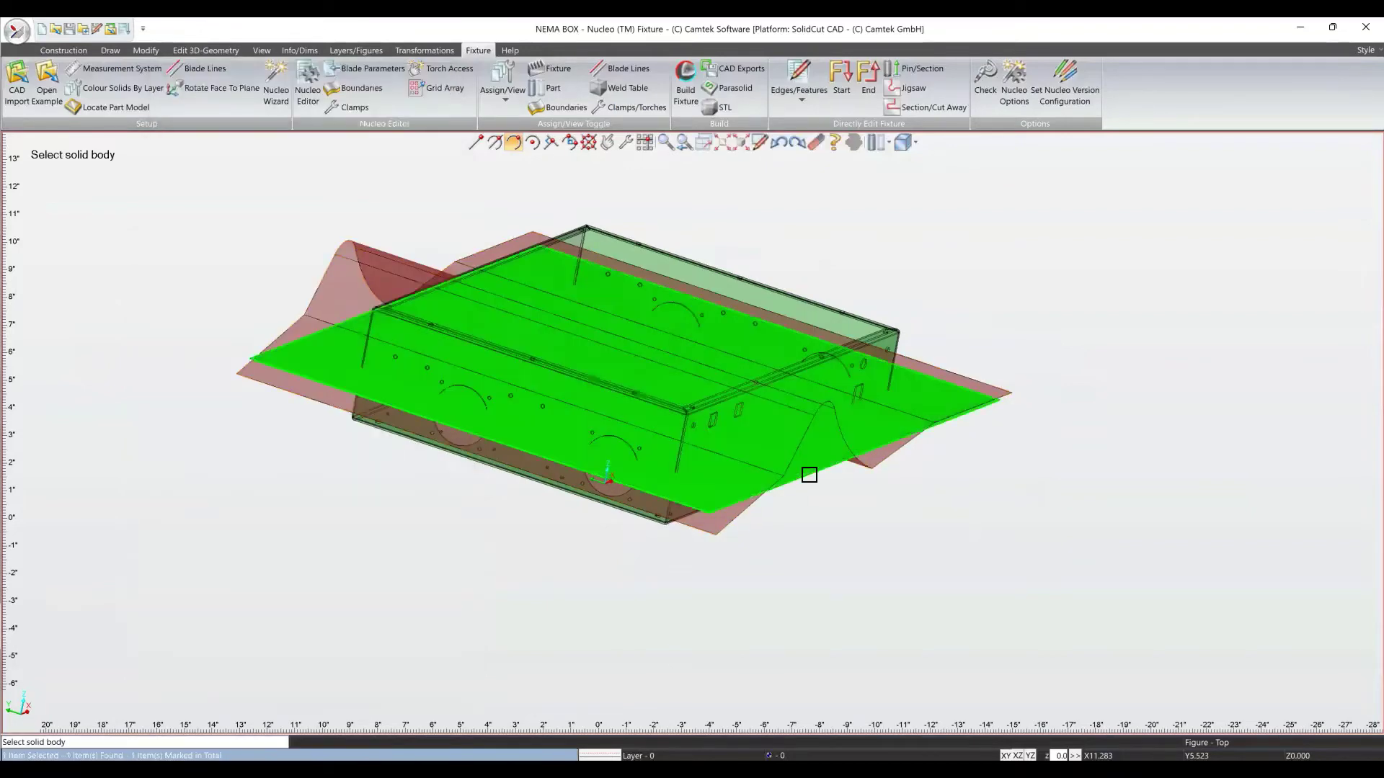
right_click(835, 546)
middle_click_drag(744, 485, 705, 445)
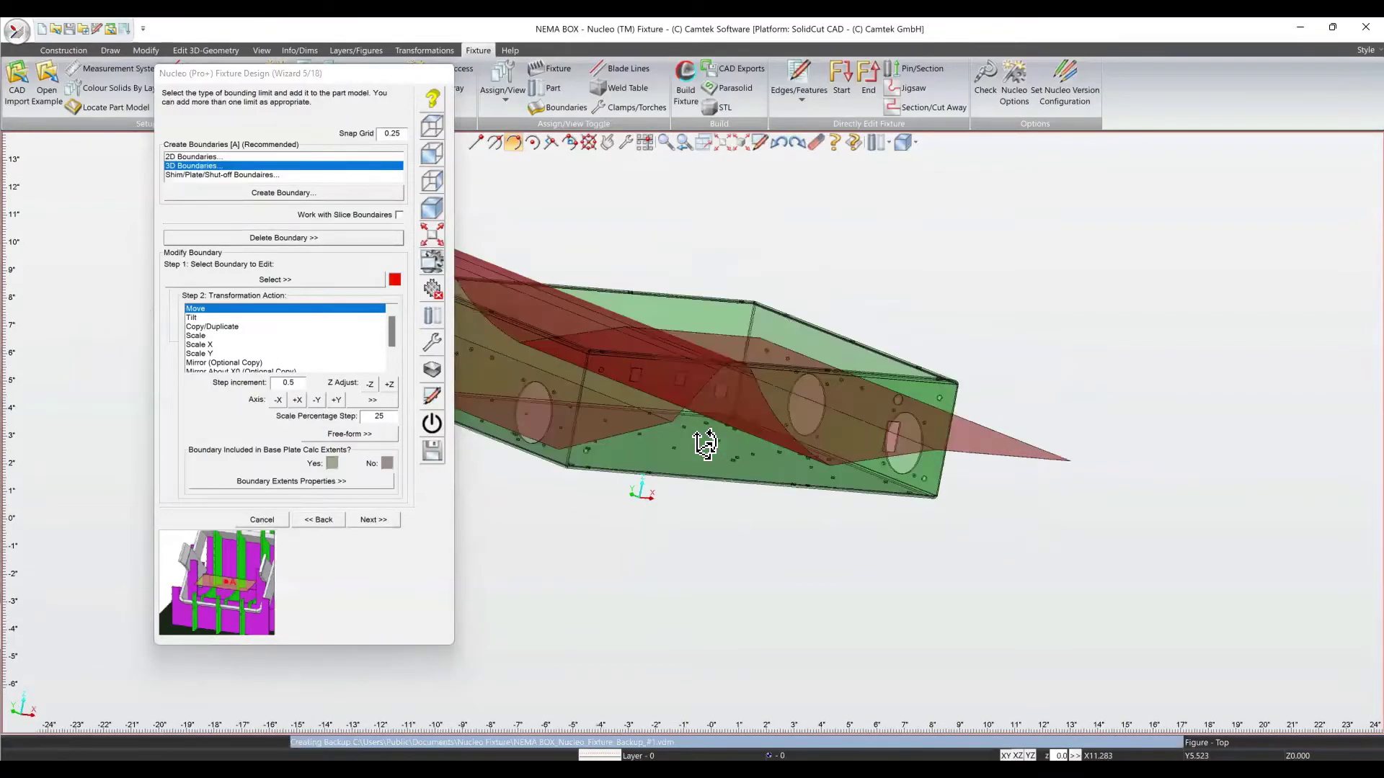
Add a shut-off-only boundary on the large flat face of the NEMA box, with perimeter offset 0.
left_click(204, 175)
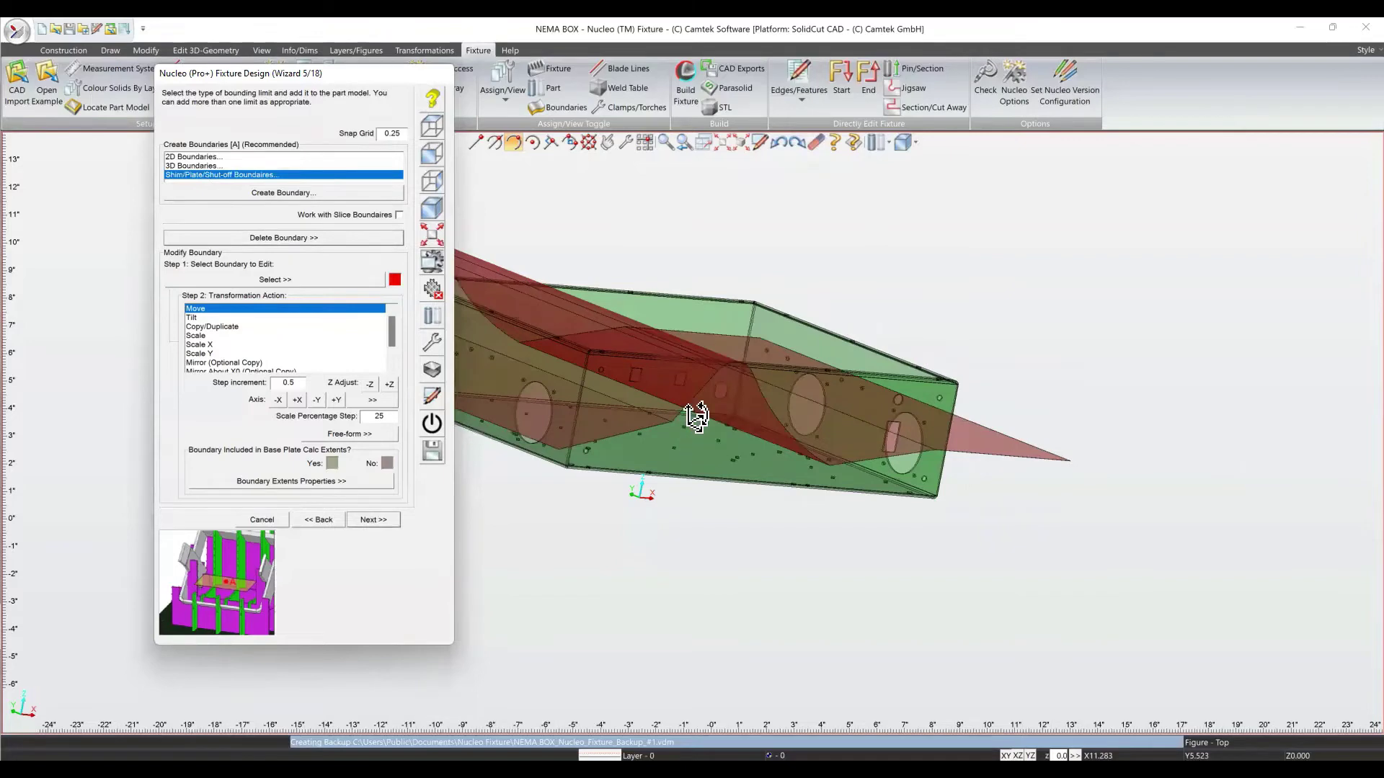
middle_click_drag(697, 418, 775, 353)
scroll(833, 430, "down", 2)
scroll(570, 492, "up", 1)
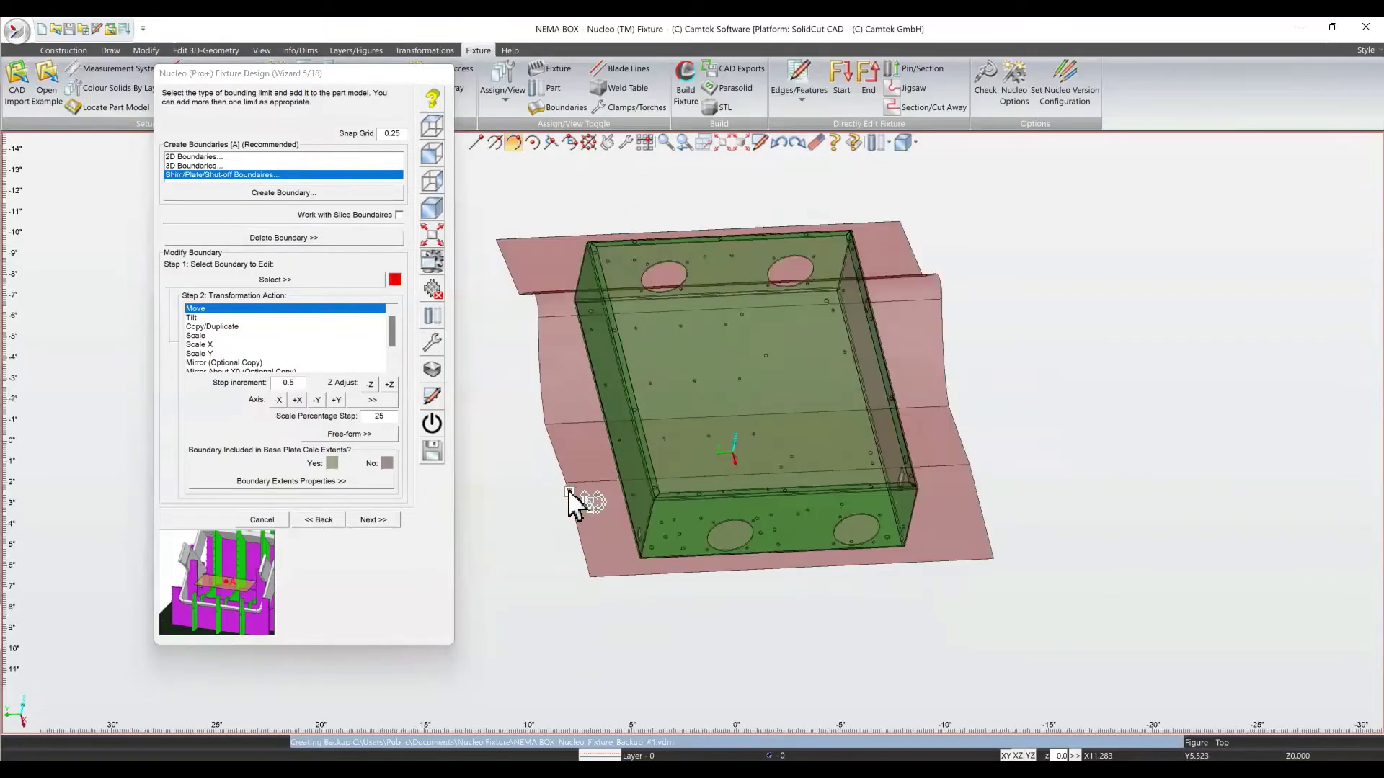
scroll(569, 492, "up", 1)
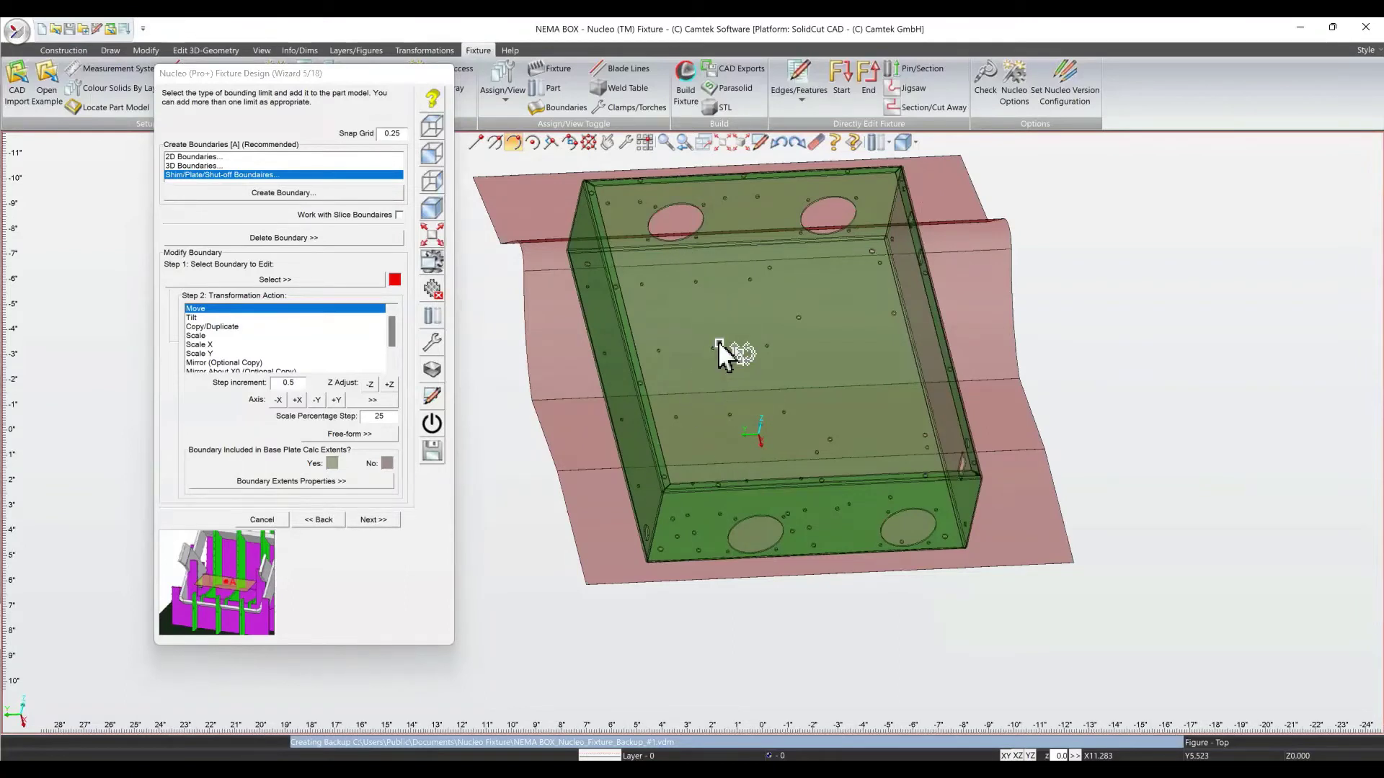
left_click(261, 195)
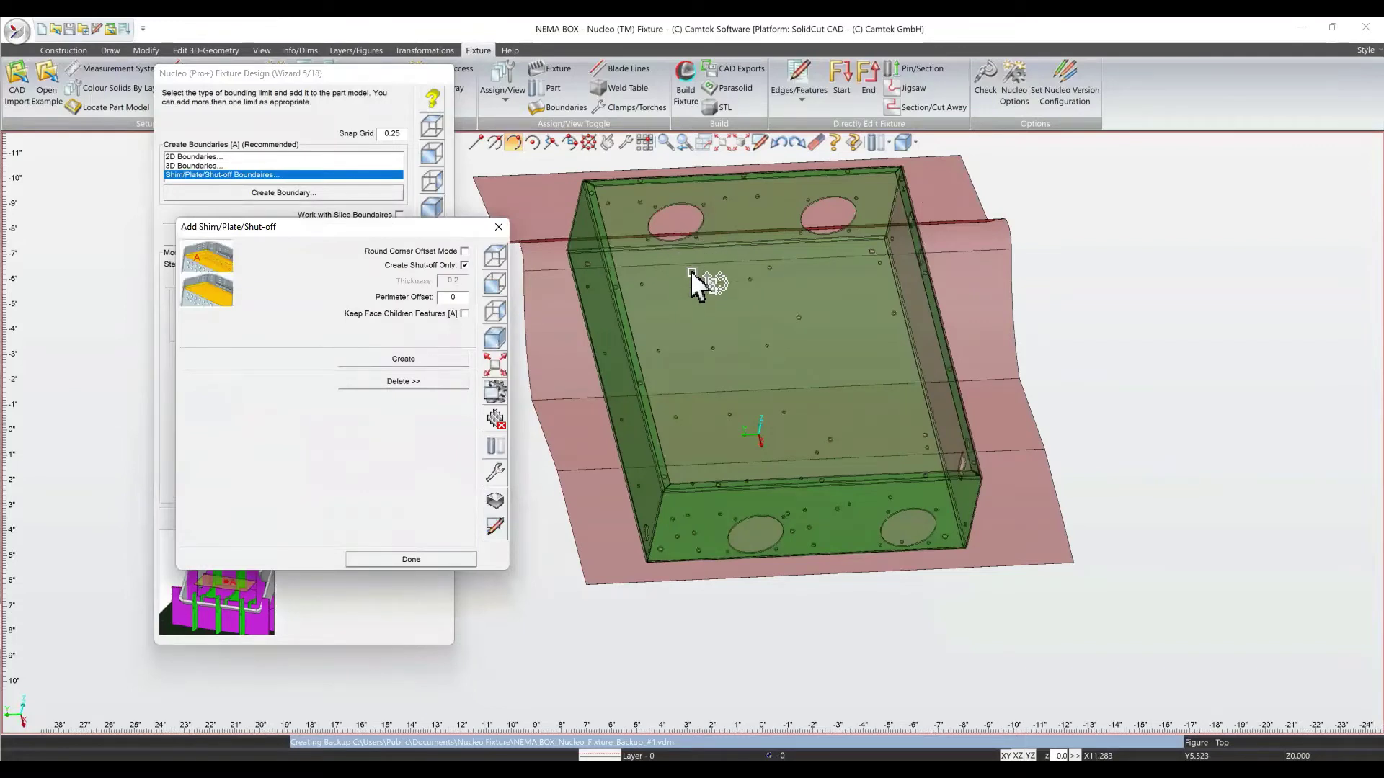
left_click(403, 359)
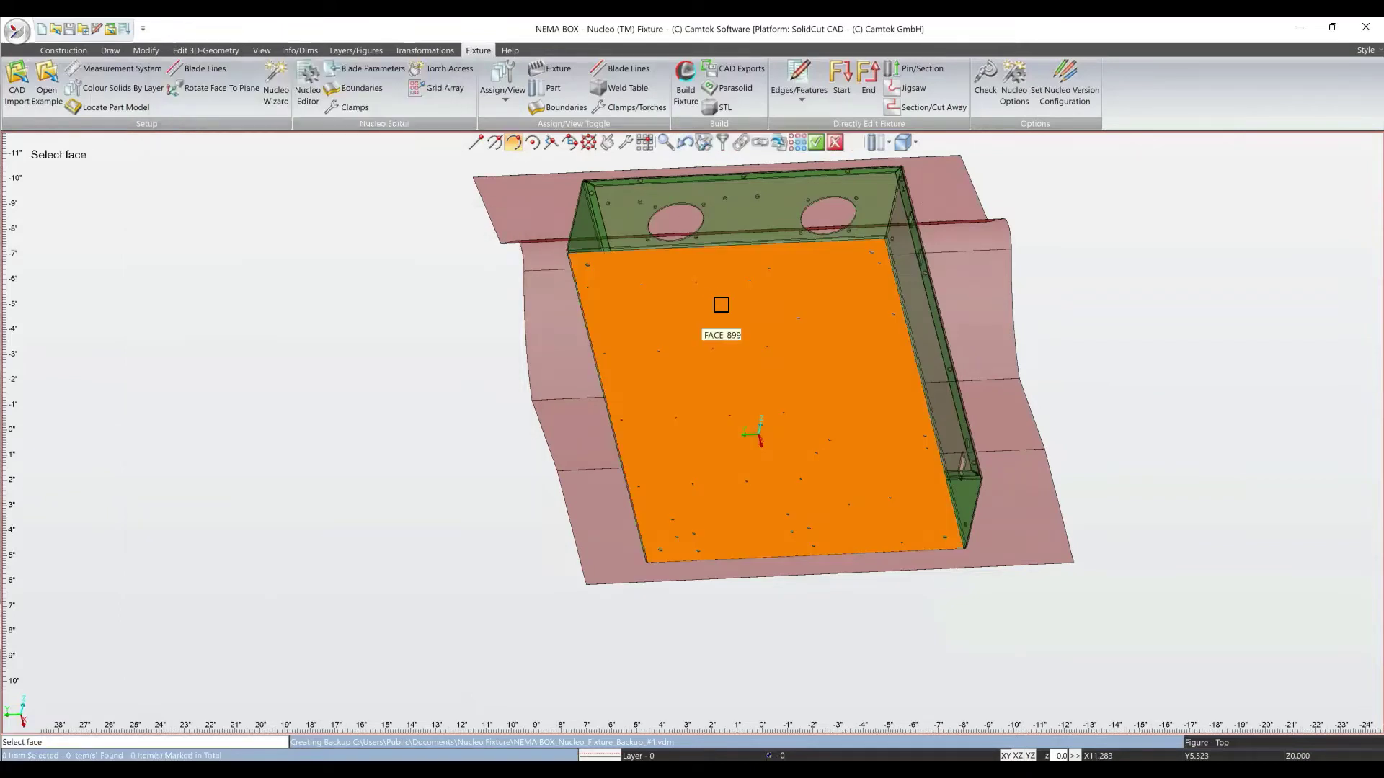
left_click(721, 305)
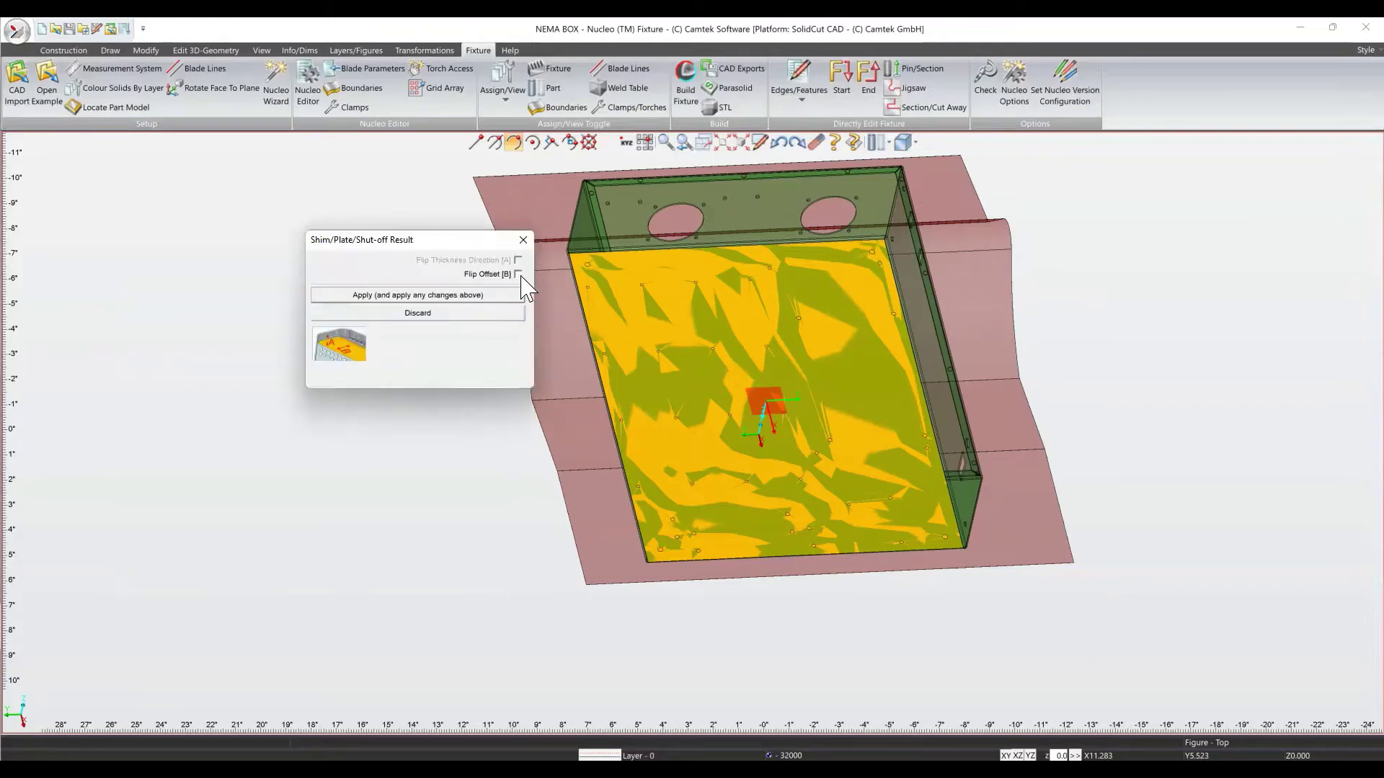
left_click(417, 295)
left_click(408, 560)
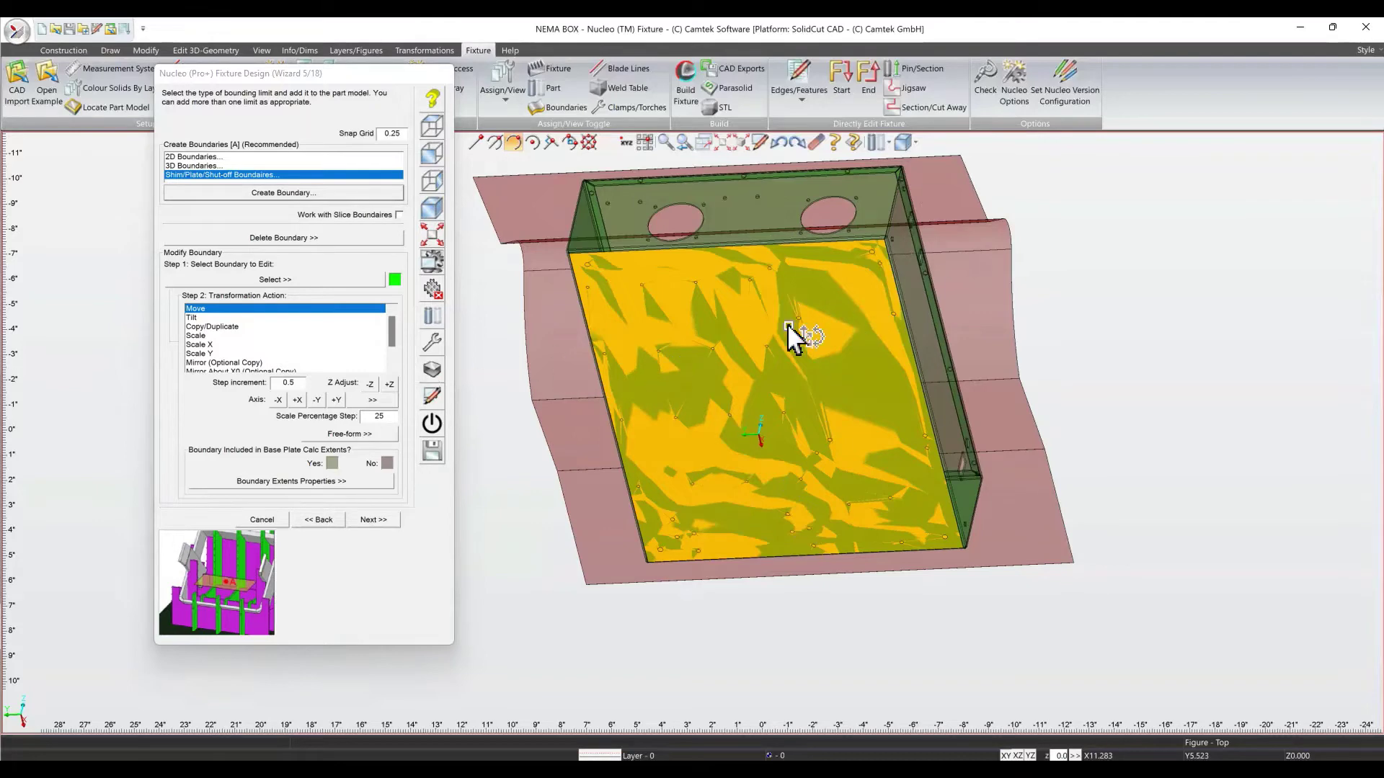
Check the boundaries around the box from the side, and advance the wizard to the multi-part fixture stage.
middle_click_drag(794, 336, 598, 427)
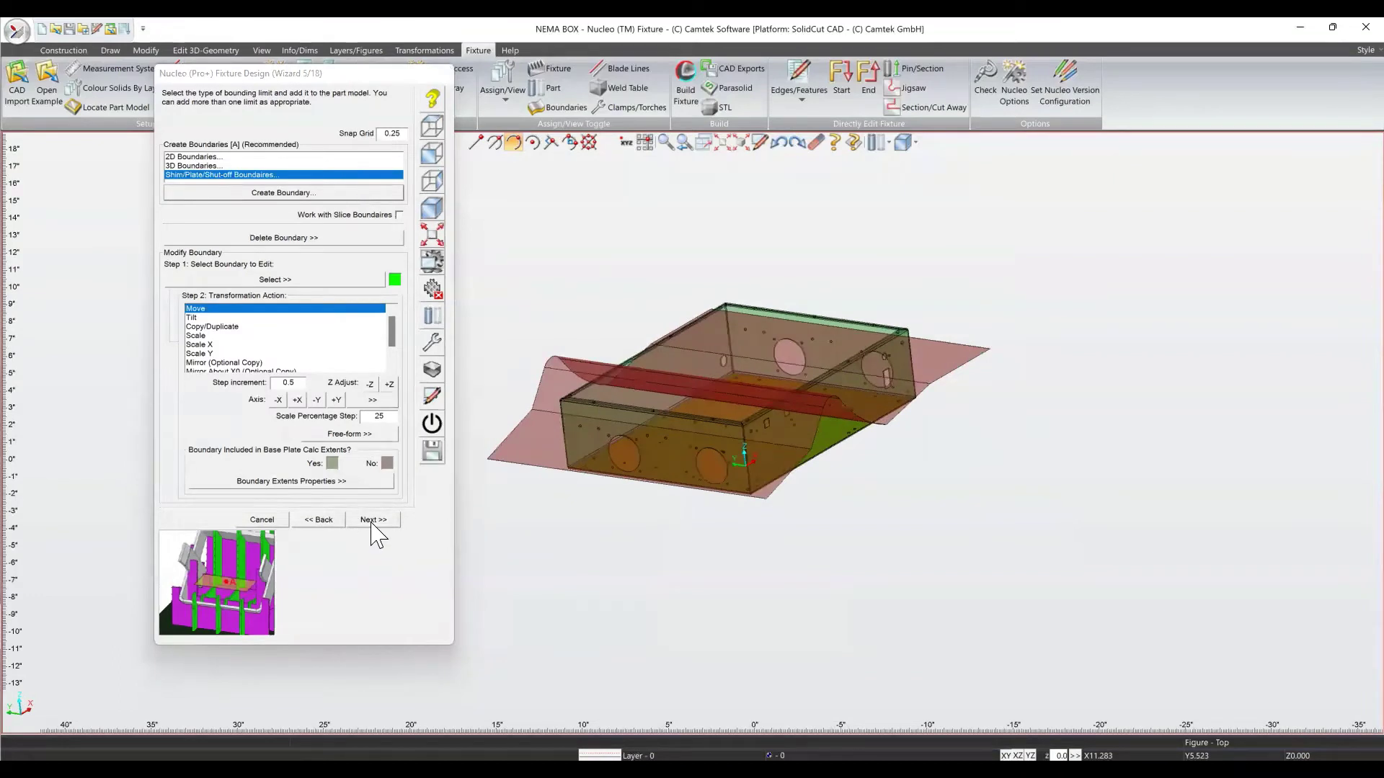
middle_click_drag(713, 443, 678, 447)
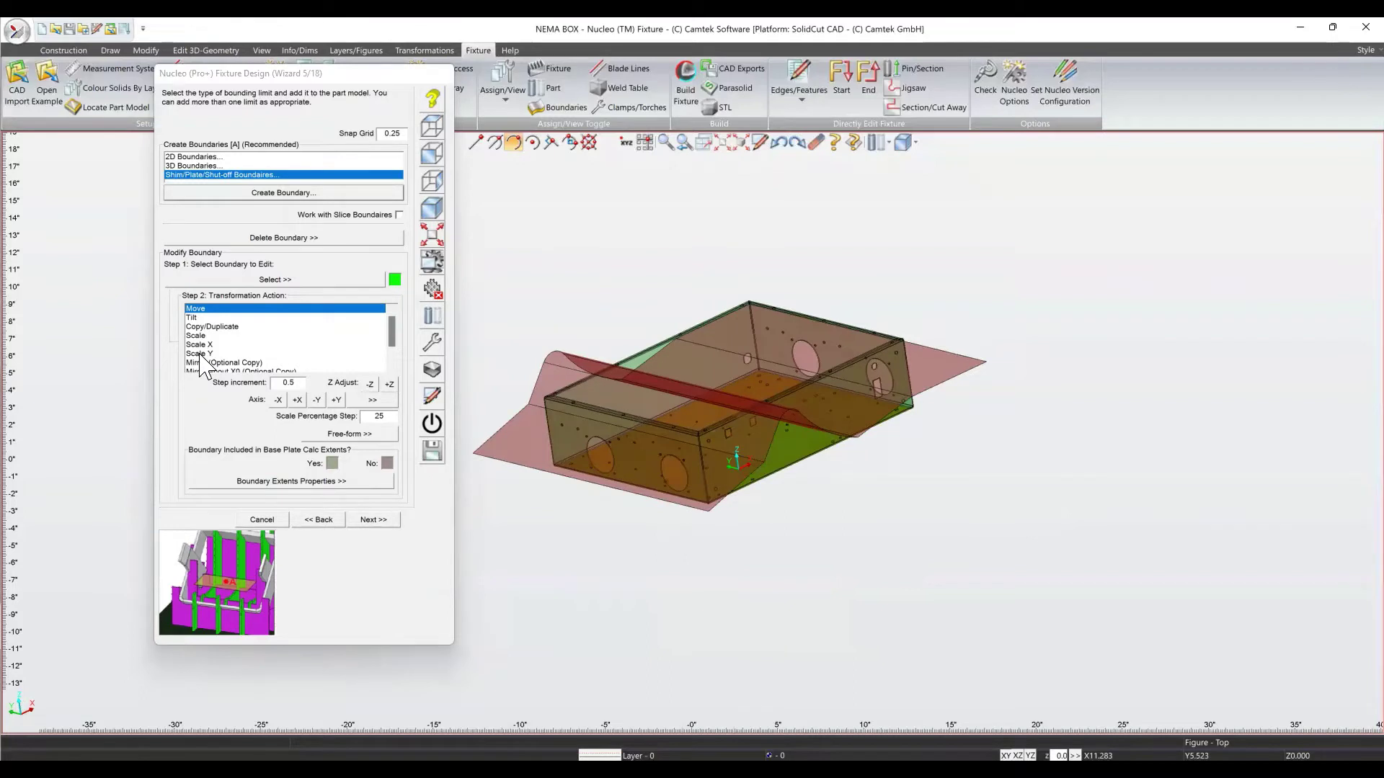
scroll(208, 362, "down", 1)
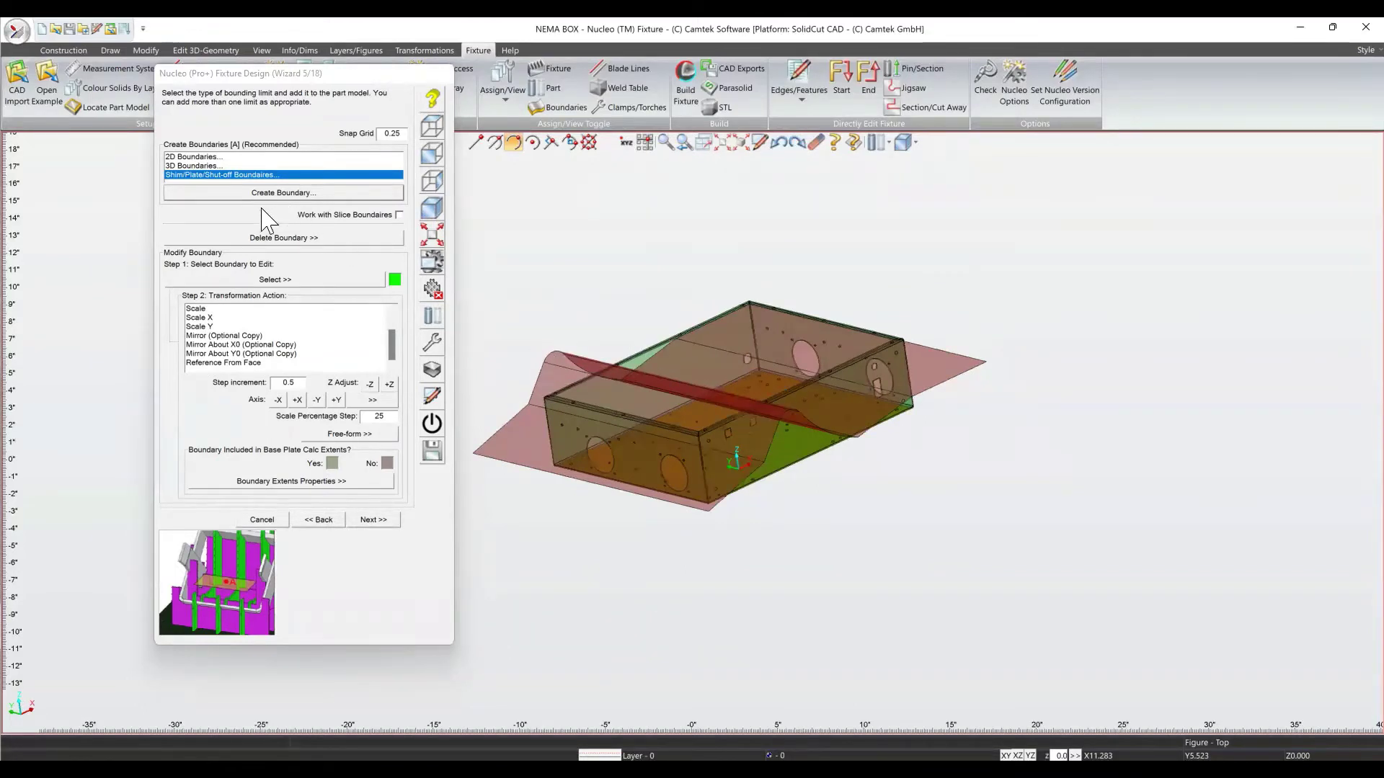
scroll(249, 343, "up", 1)
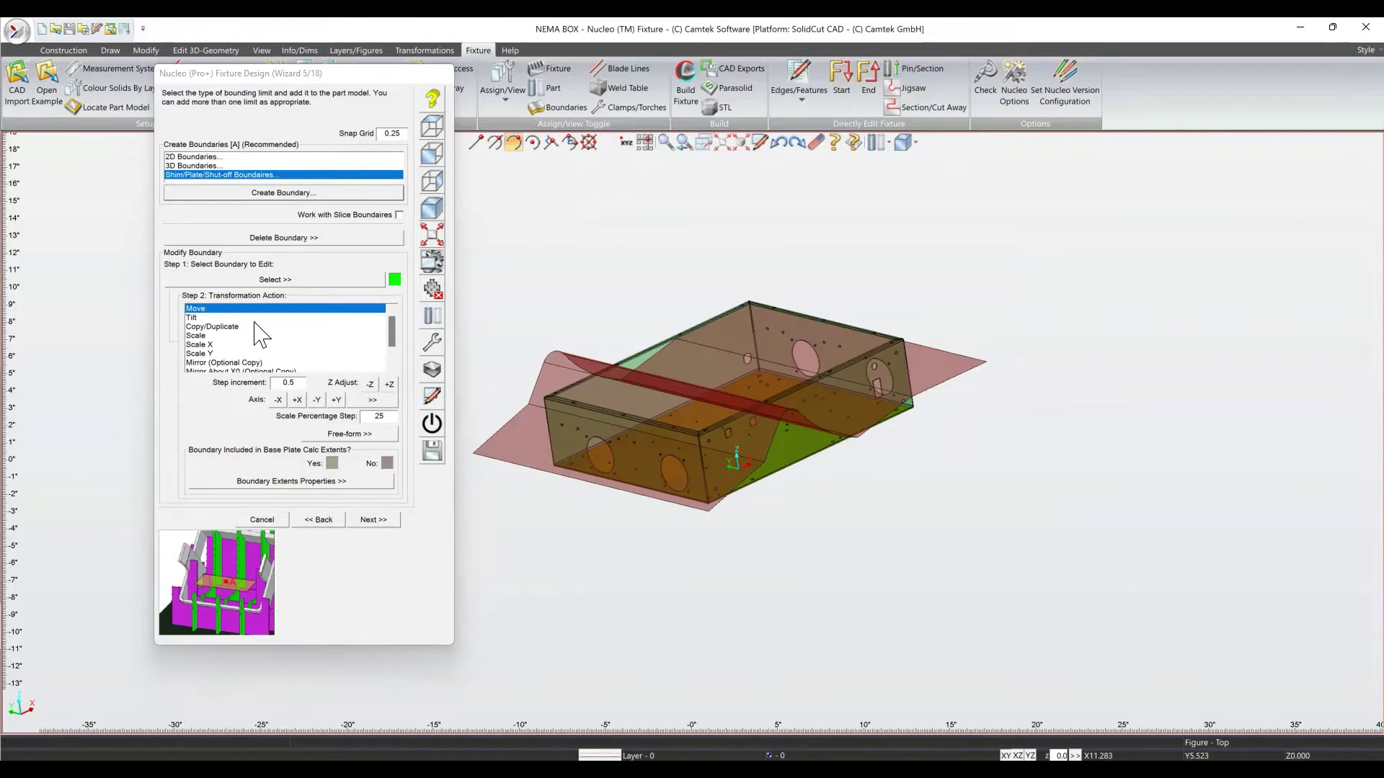
left_click(373, 519)
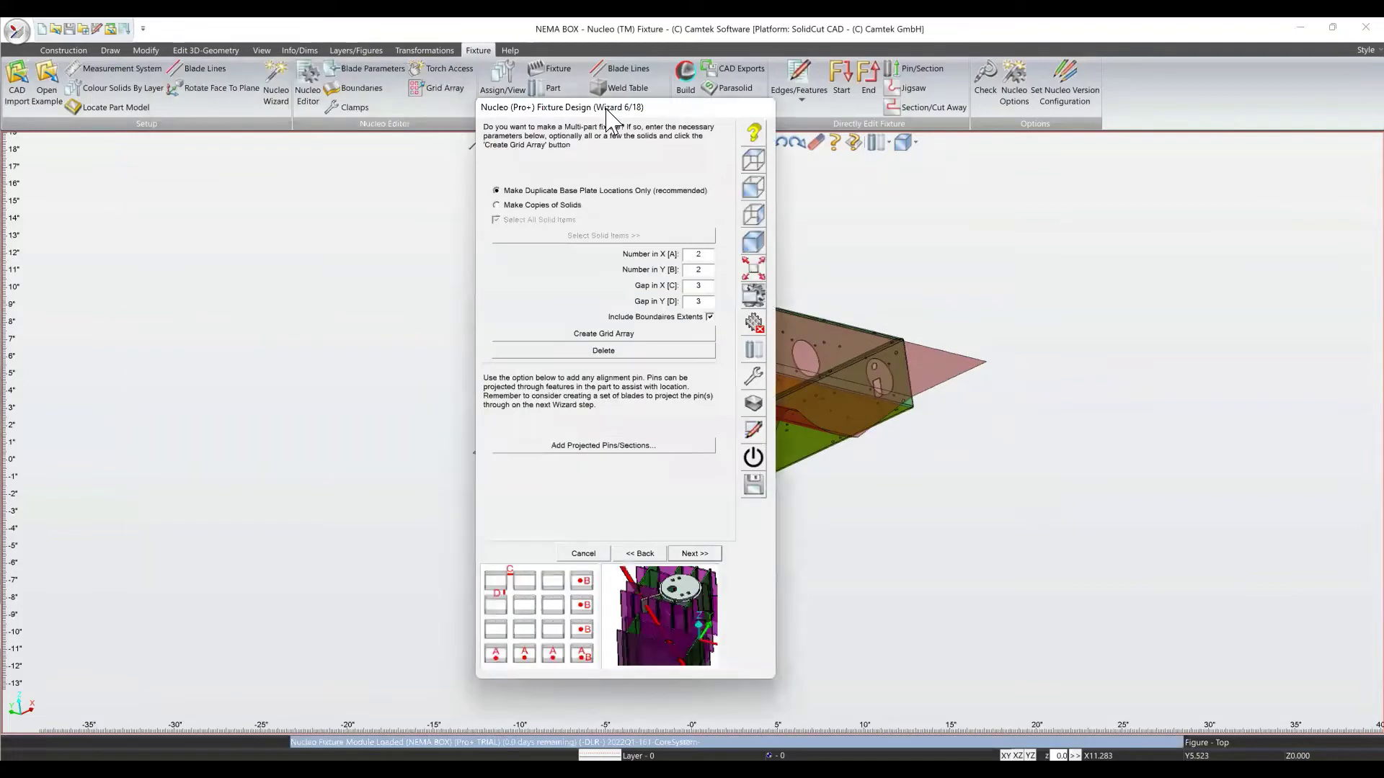
left_click_drag(703, 114, 332, 70)
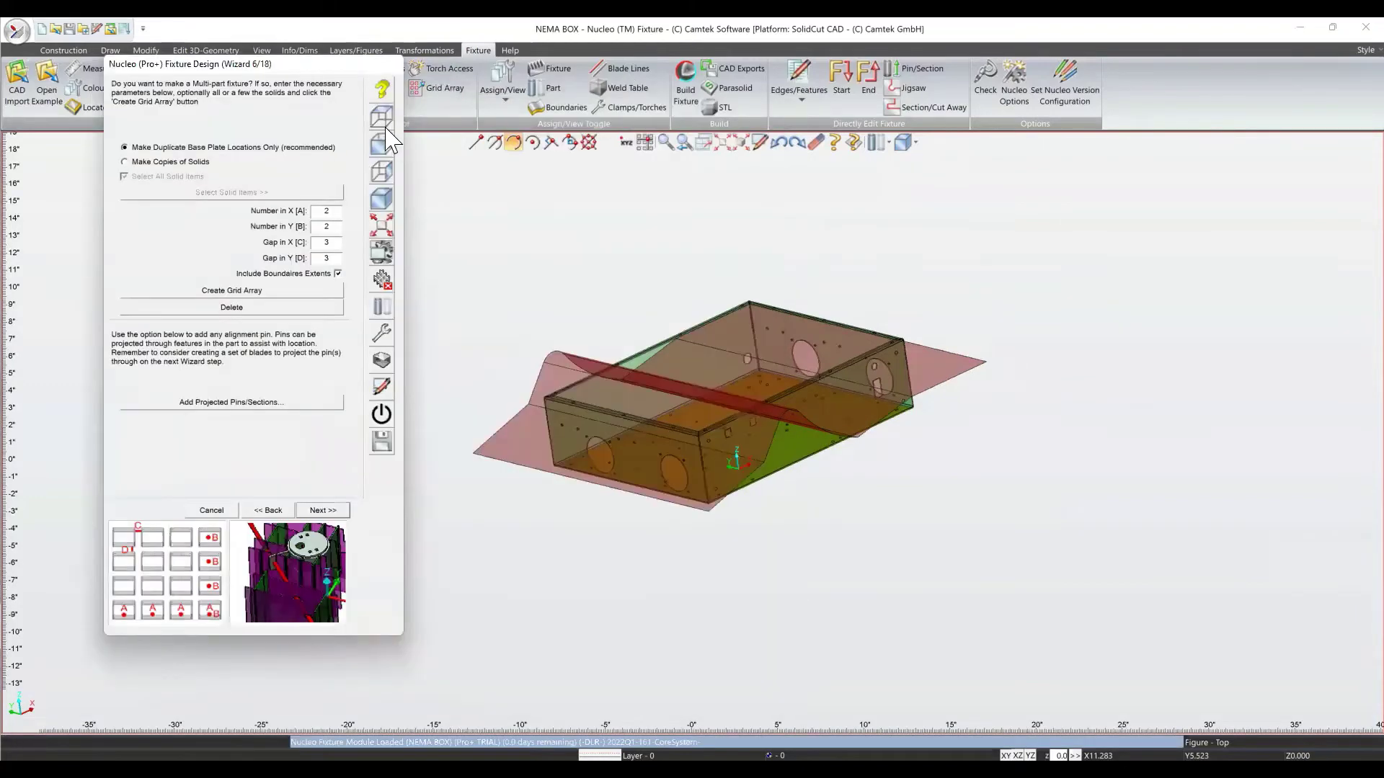
Create a grid array of duplicate base plate locations, 5 in X and 2 in Y, including boundary extents.
left_click(383, 115)
scroll(658, 383, "down", 6)
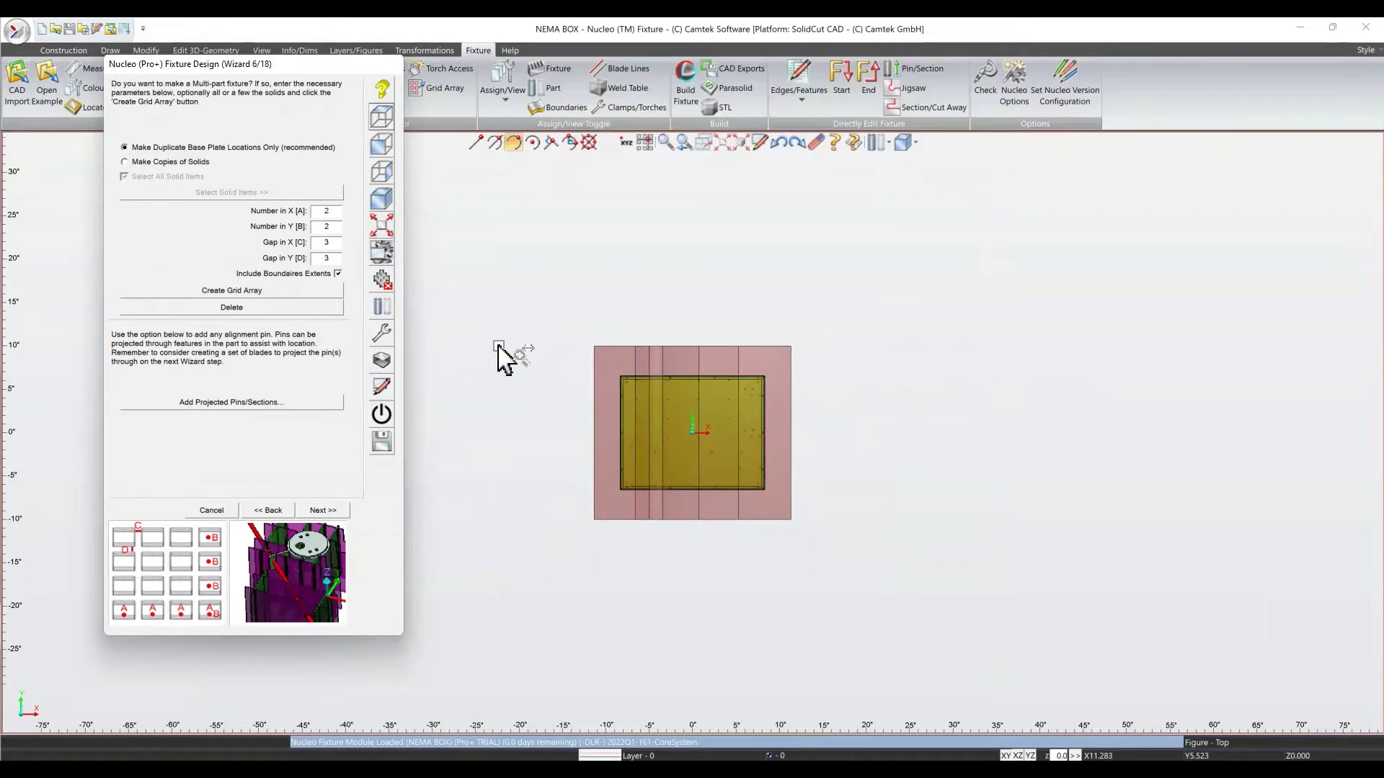
double_click(322, 210)
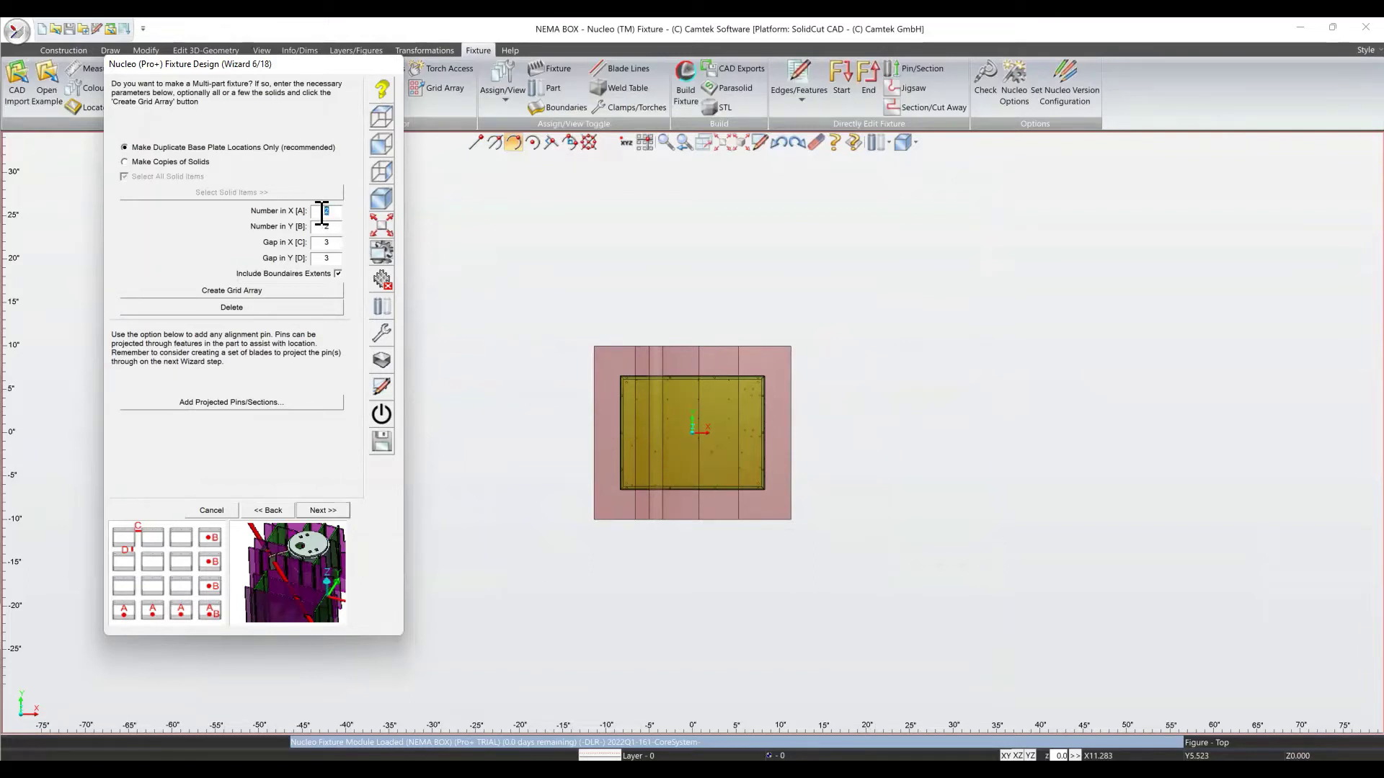
type("5")
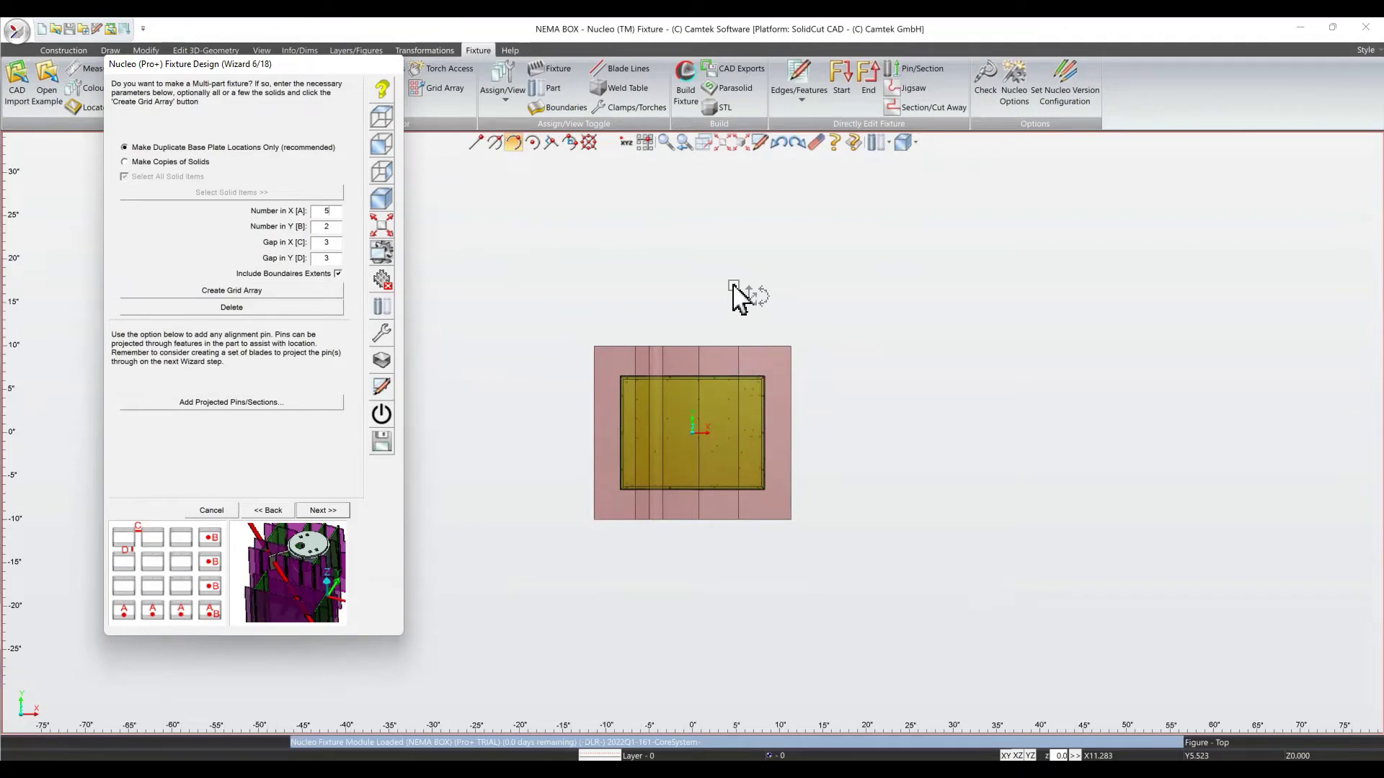
left_click(338, 273)
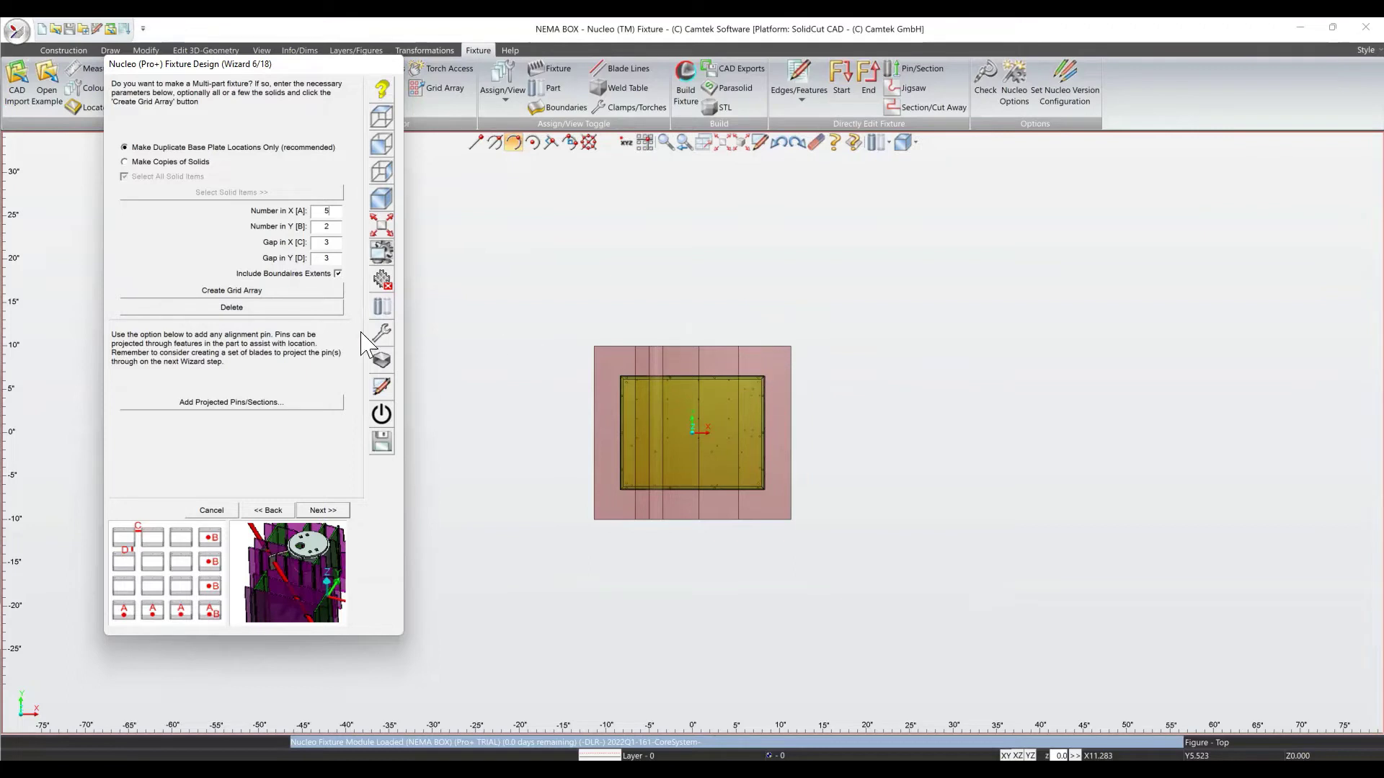
left_click(243, 293)
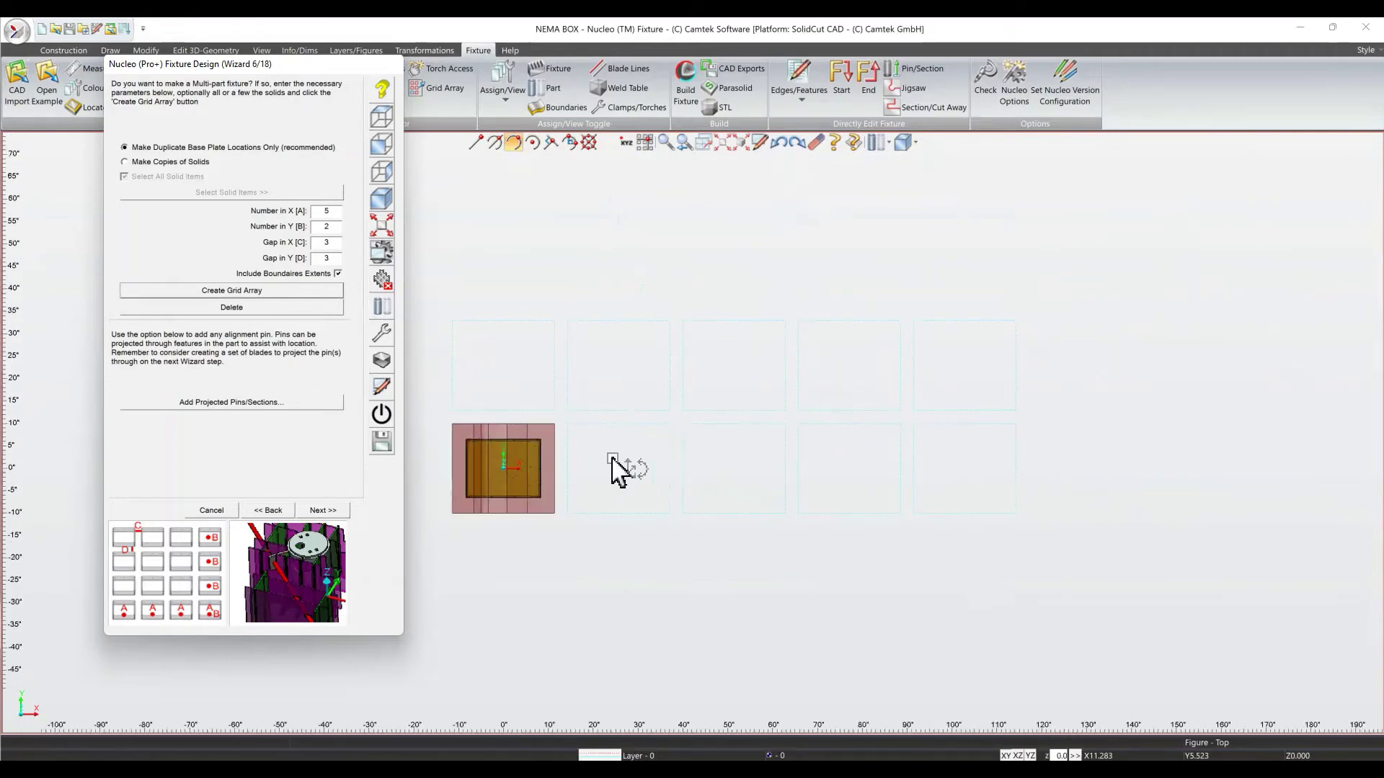
Delete the grid array of duplicate base plate locations, leaving a single fixture.
right_click(662, 253)
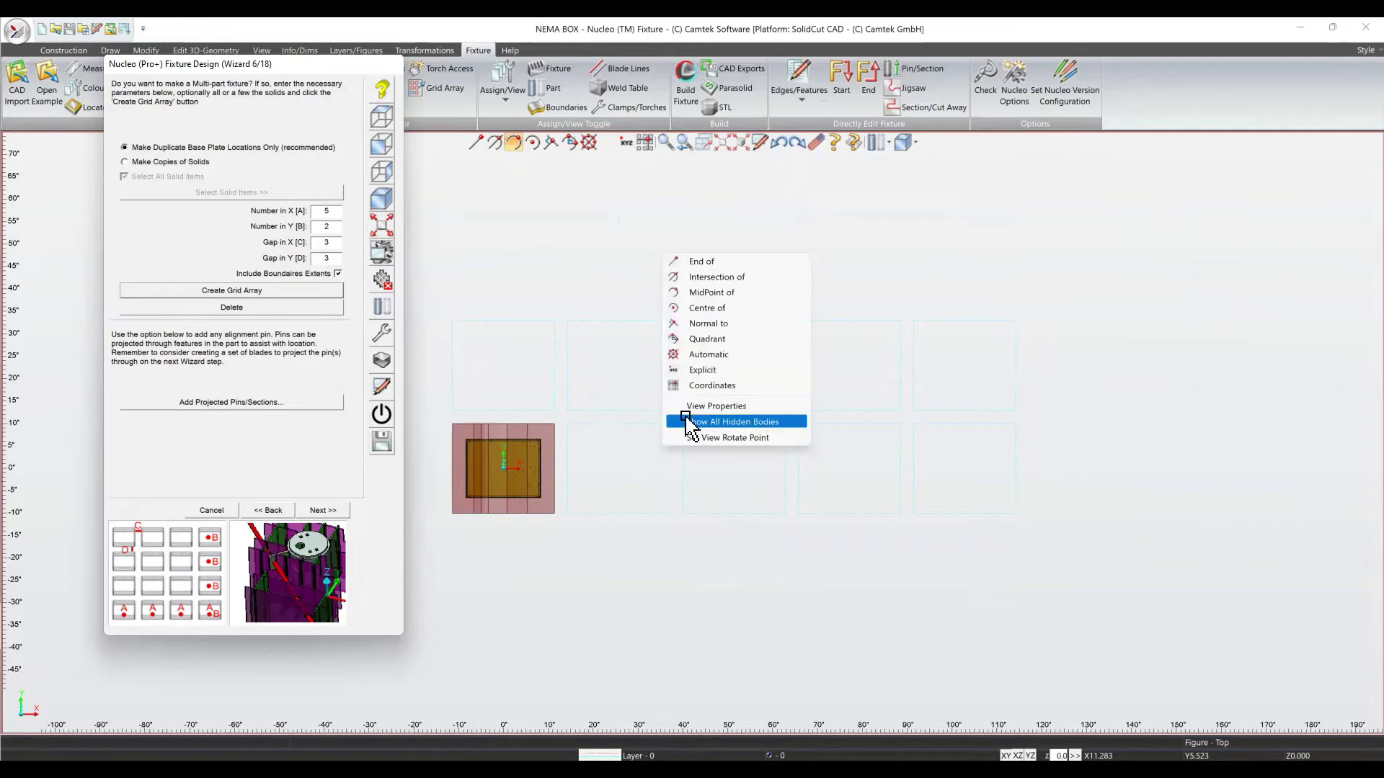
left_click(626, 216)
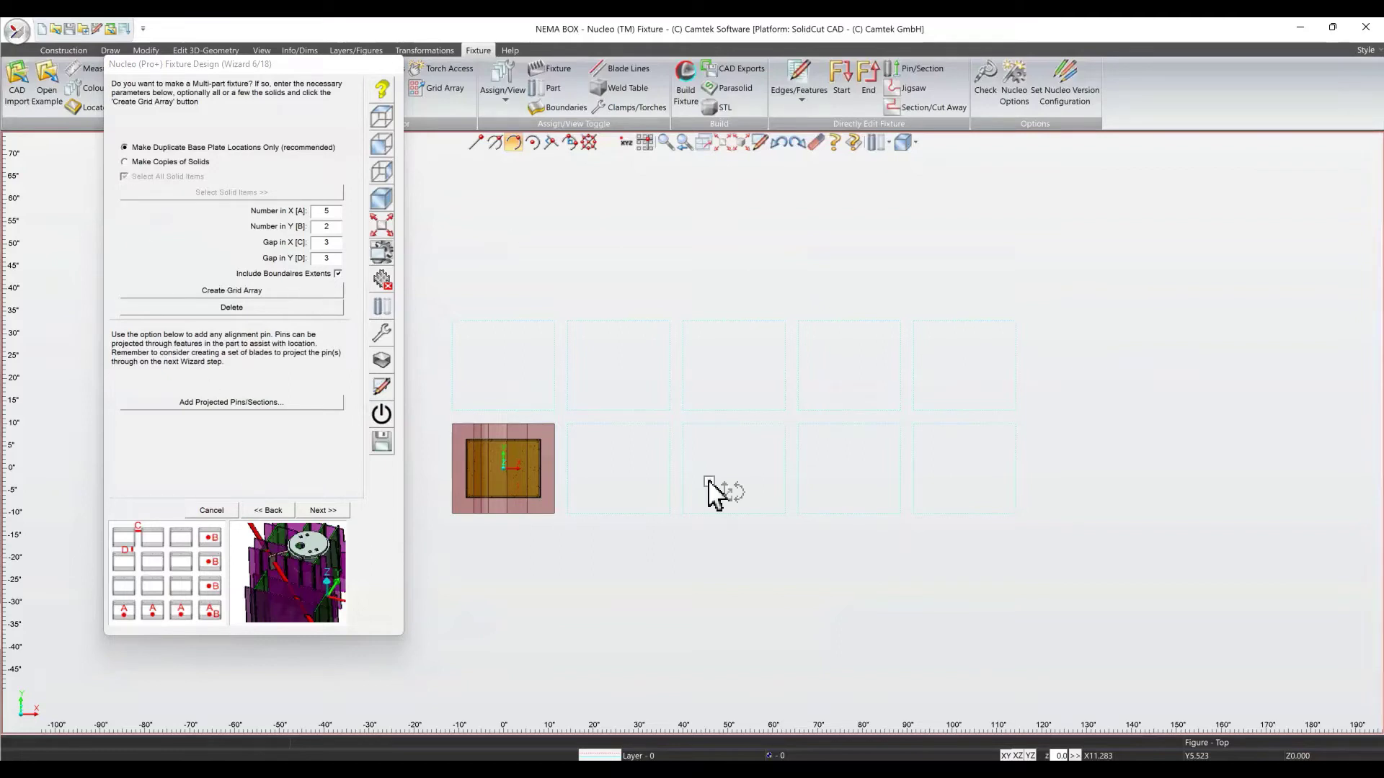
left_click(248, 309)
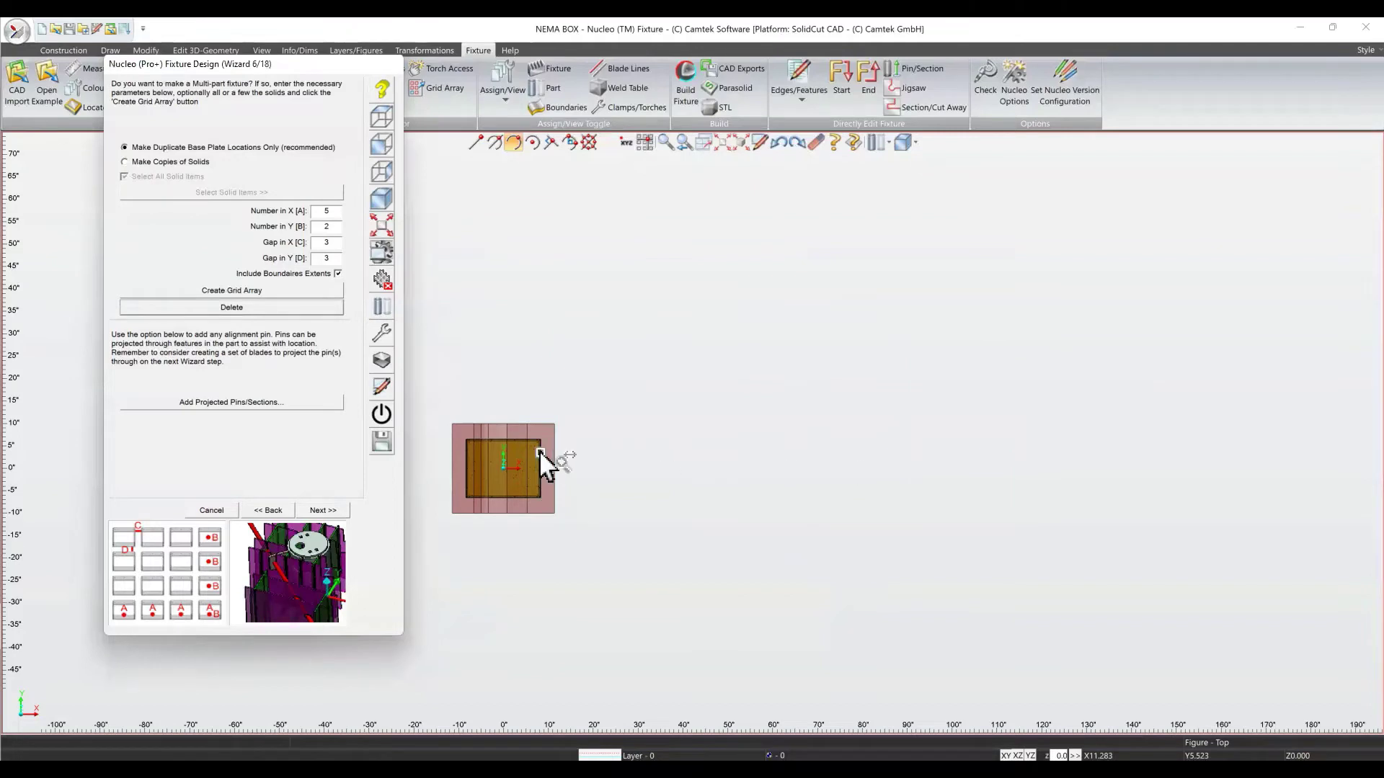
scroll(533, 473, "up", 5)
scroll(533, 474, "up", 2)
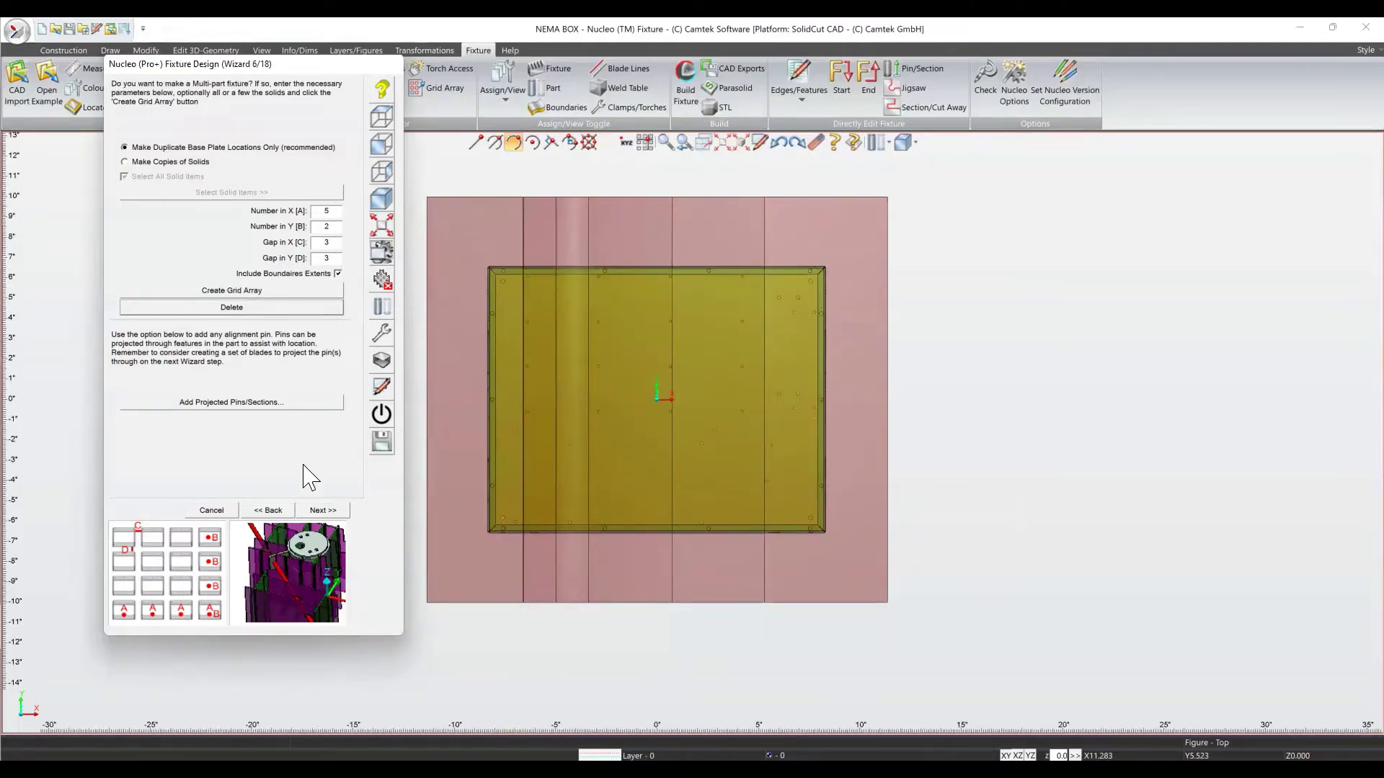
Advance the wizard to the blade position stage with the whole box in clear view from above.
left_click(323, 511)
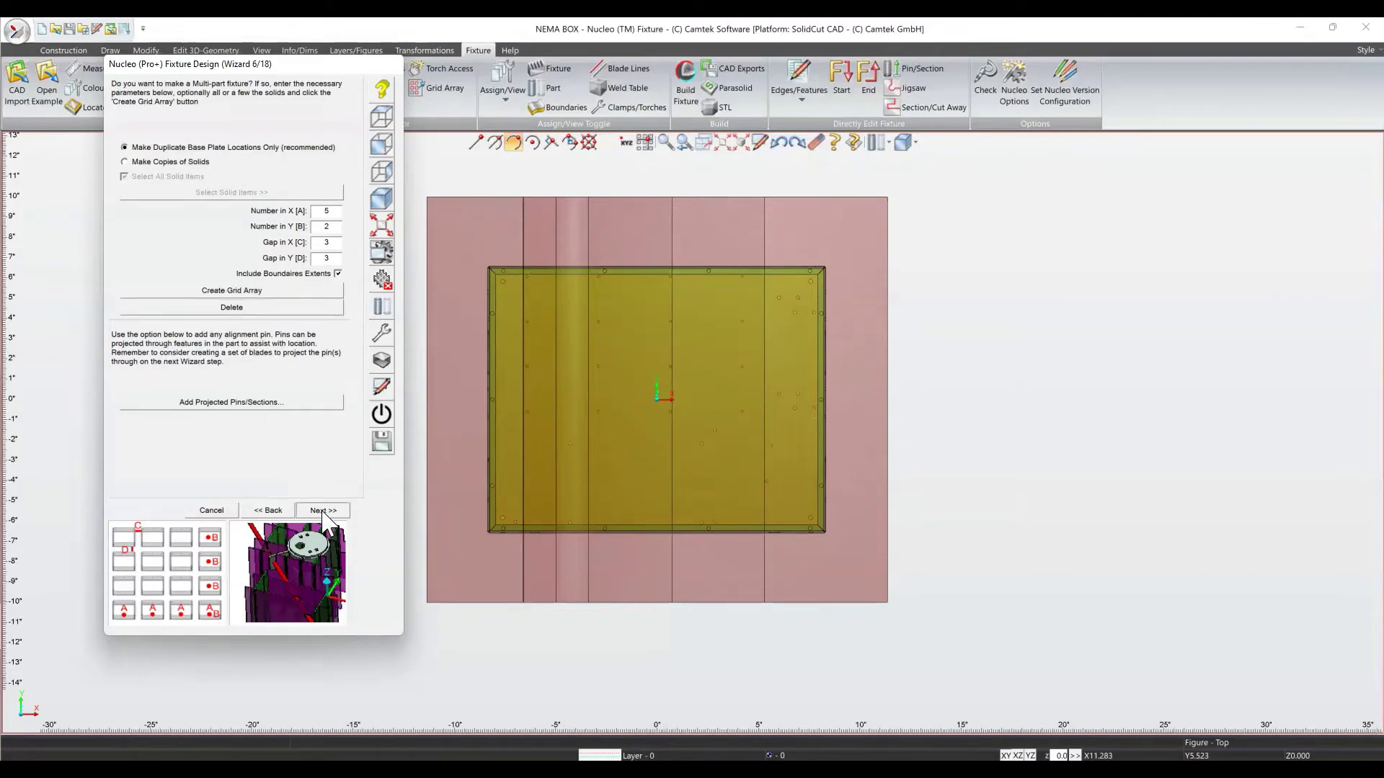
left_click(323, 512)
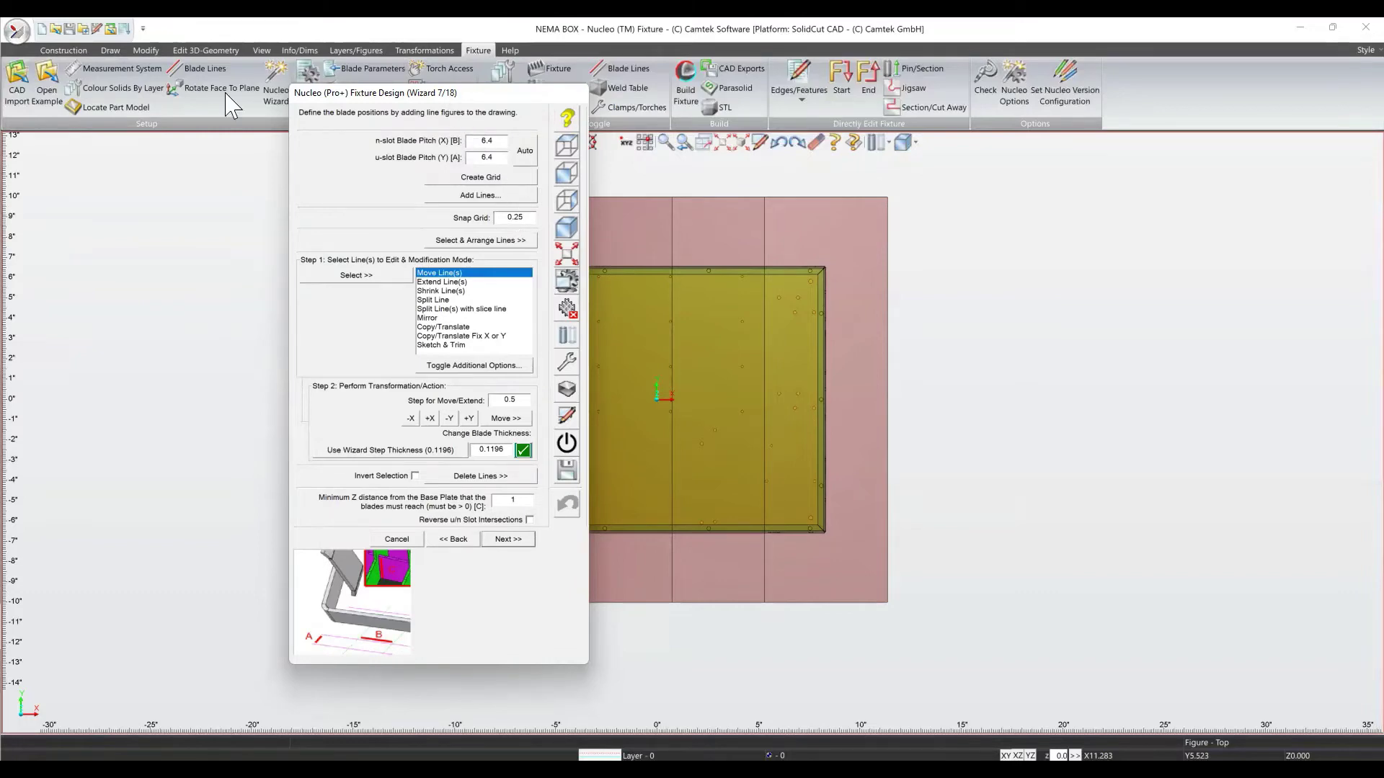
left_click_drag(445, 101, 225, 93)
scroll(552, 278, "up", 2)
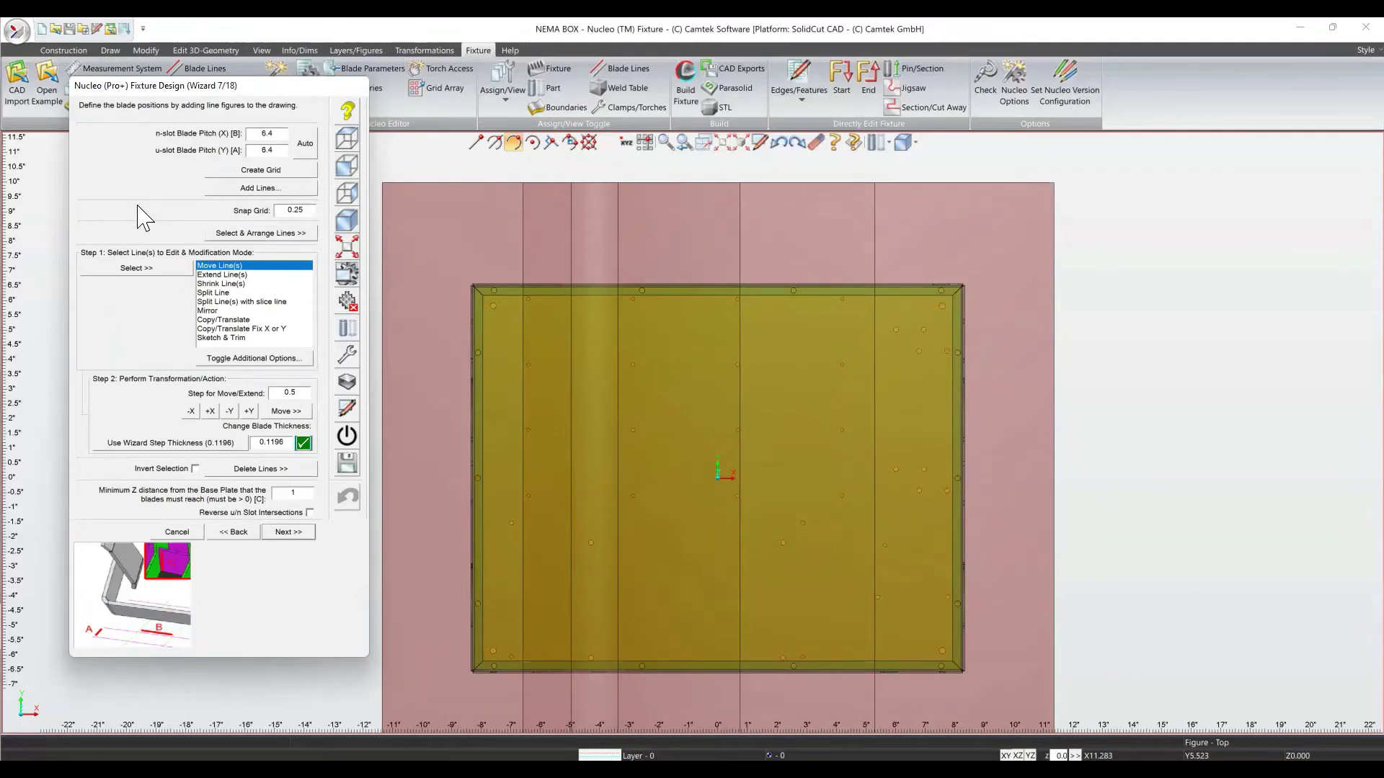
Create a blade line grid over the box using automatically calculated pitches of 2.6 in X and Y.
left_click(305, 146)
left_click(252, 190)
left_click(307, 146)
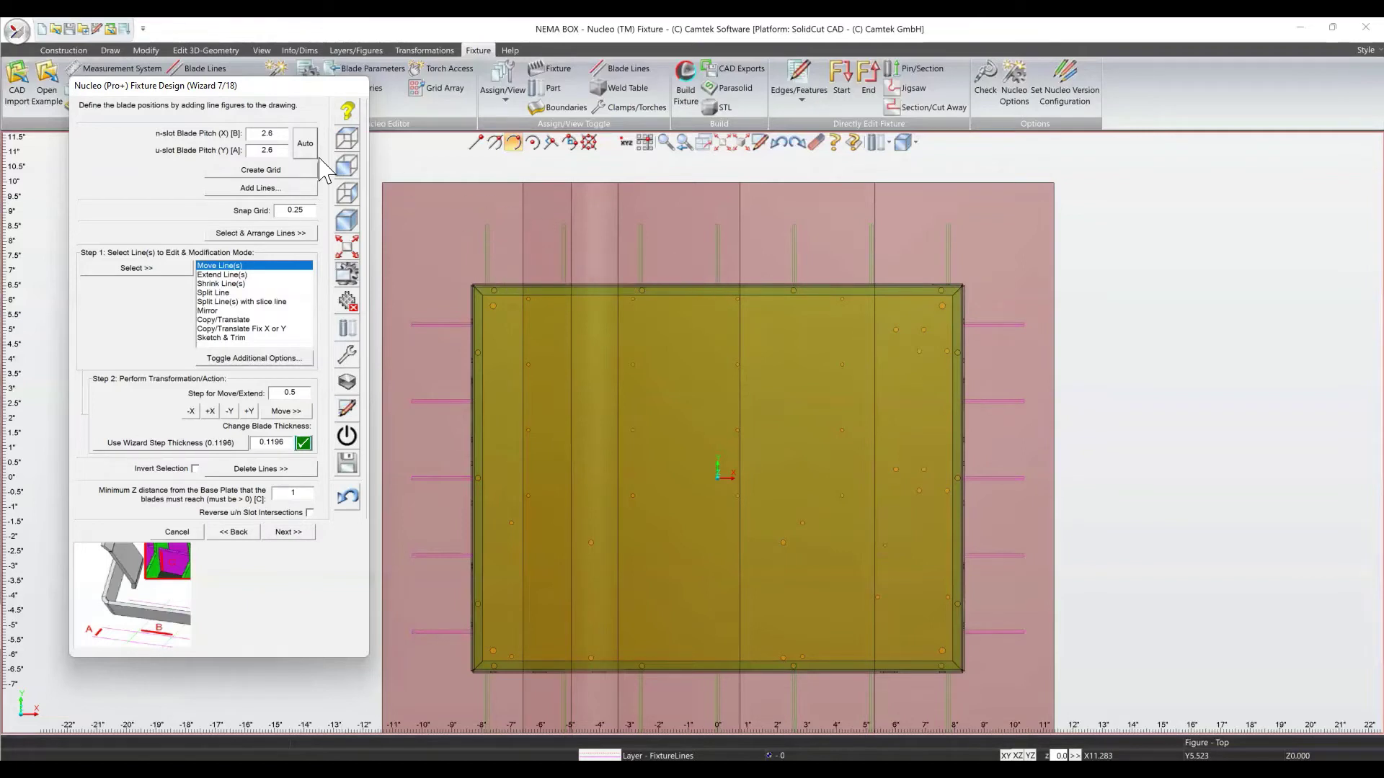
Replace the existing fixture lines with a blade grid pitched 4 in X and 3 in Y.
left_click_drag(282, 136, 248, 152)
type("4")
type("3")
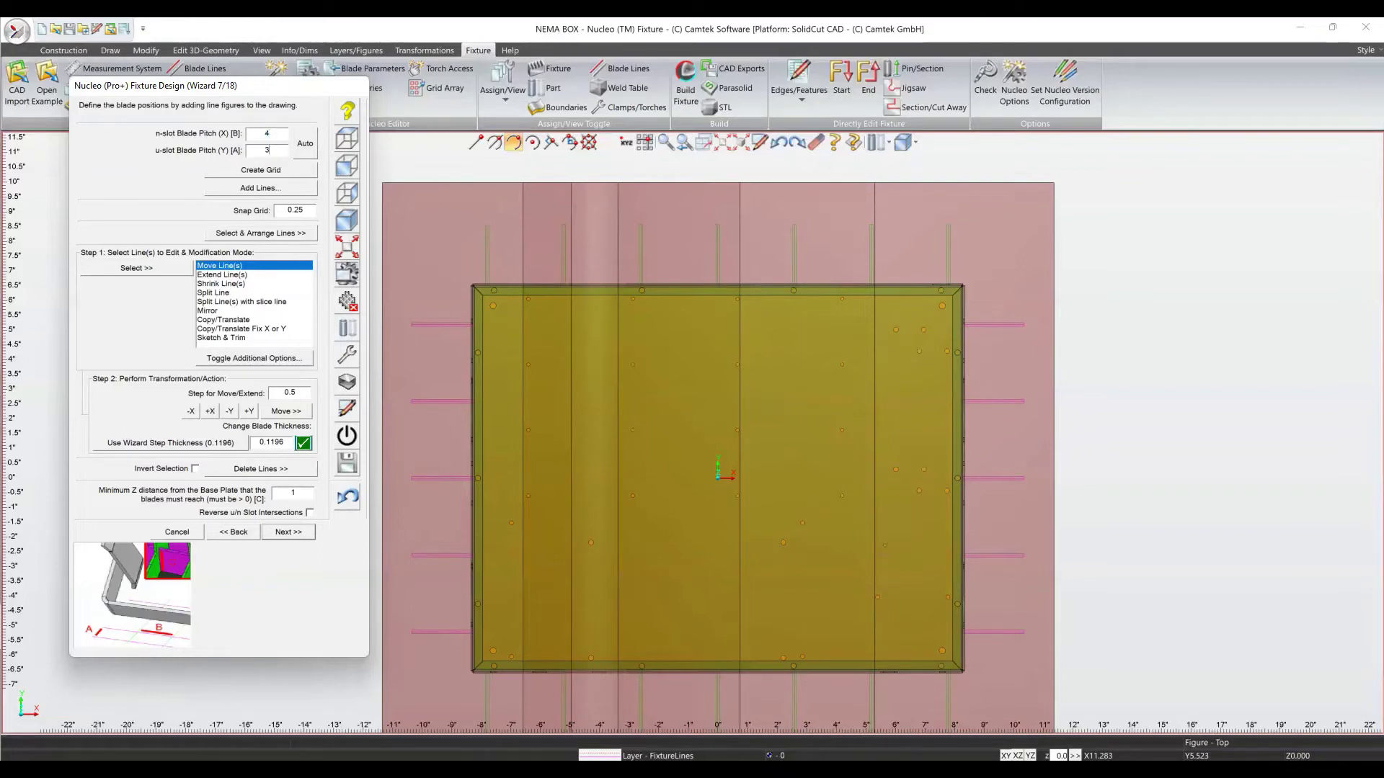
left_click(261, 171)
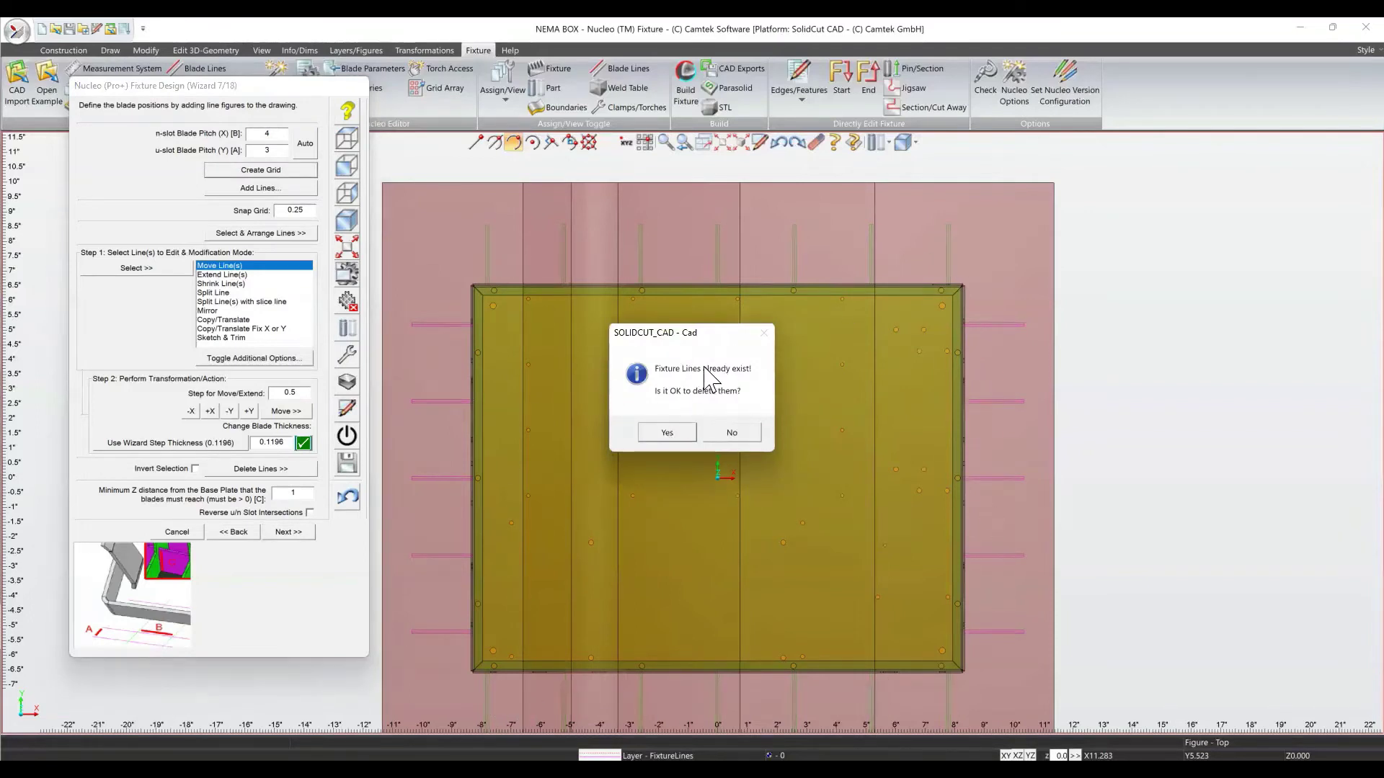
left_click(668, 434)
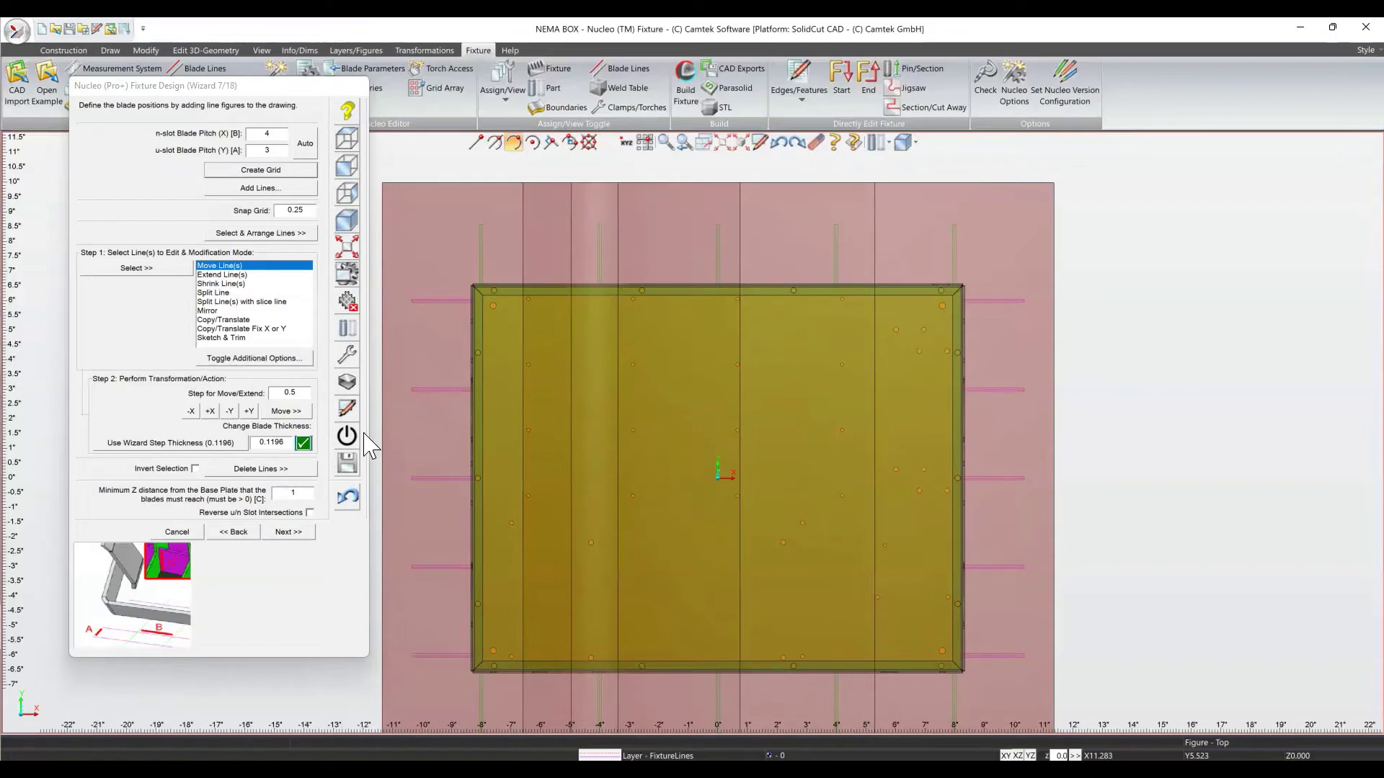
Hide the boundaries and move the two outermost horizontal blade lines beyond the box edges, to about Y 7.5 and Y -7.75.
left_click(347, 384)
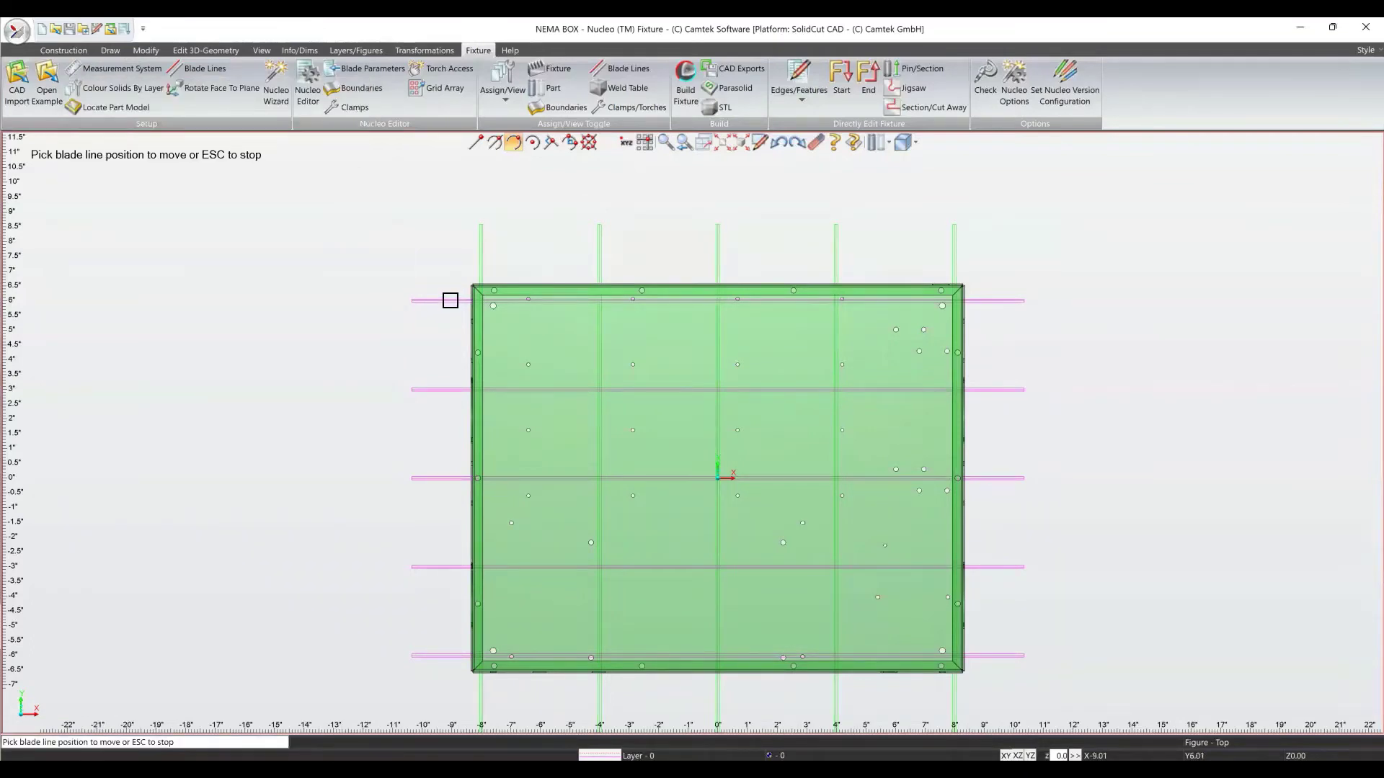
left_click(450, 300)
left_click(589, 142)
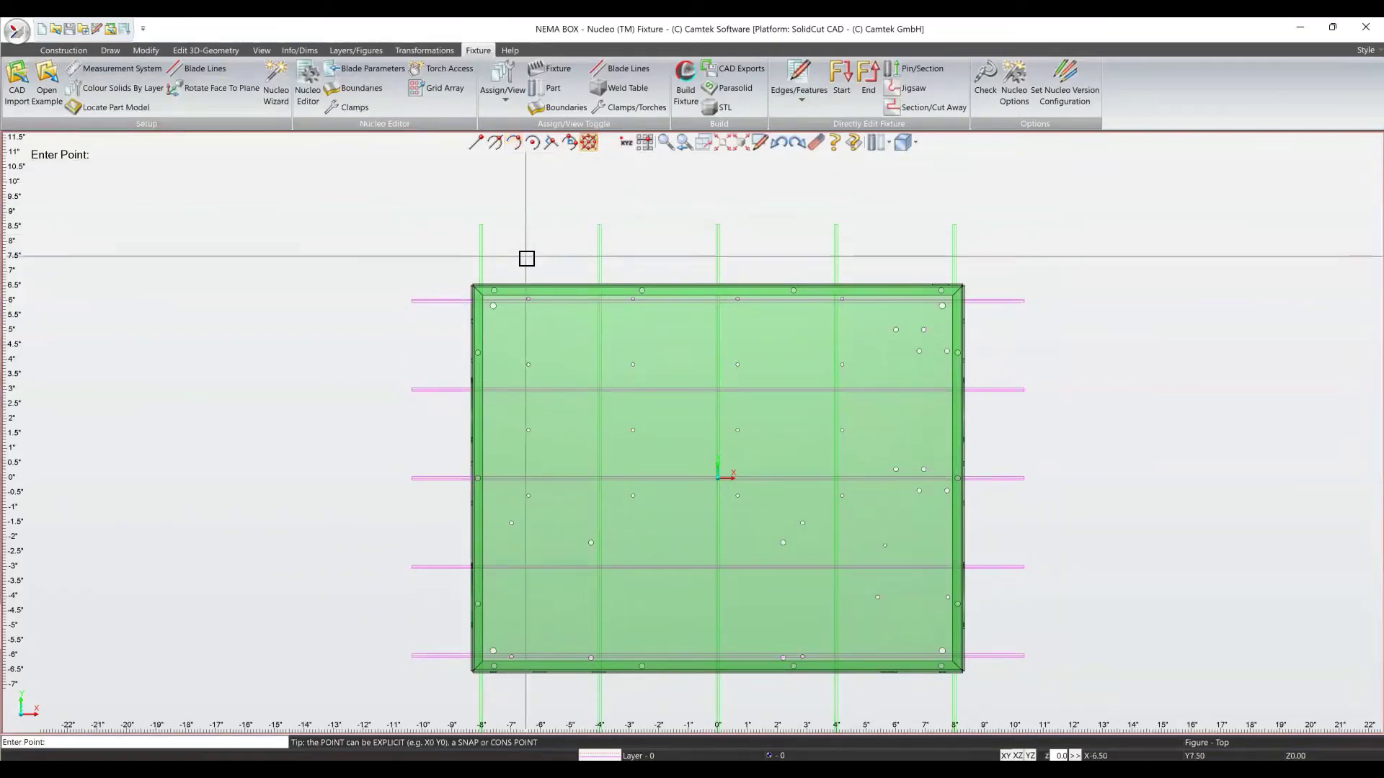
left_click(515, 347)
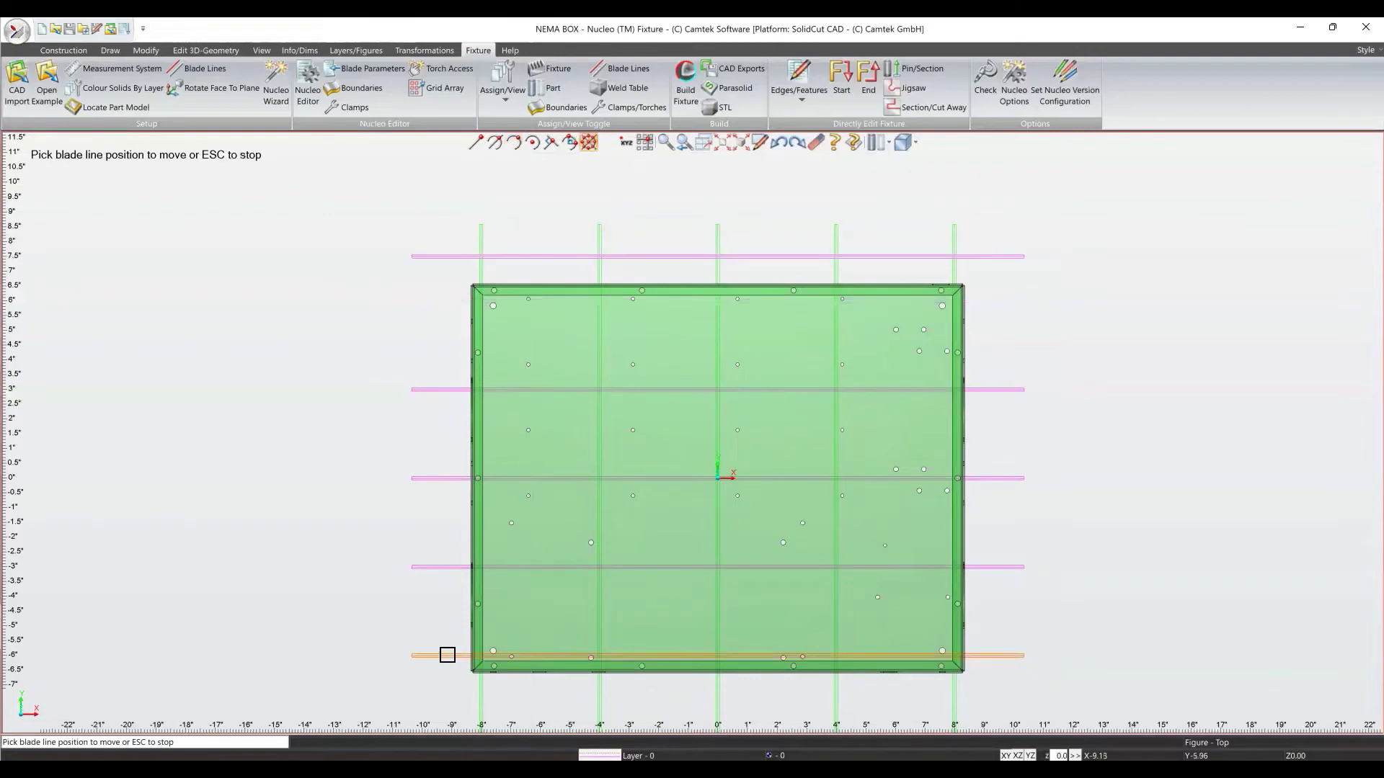
left_click(447, 655)
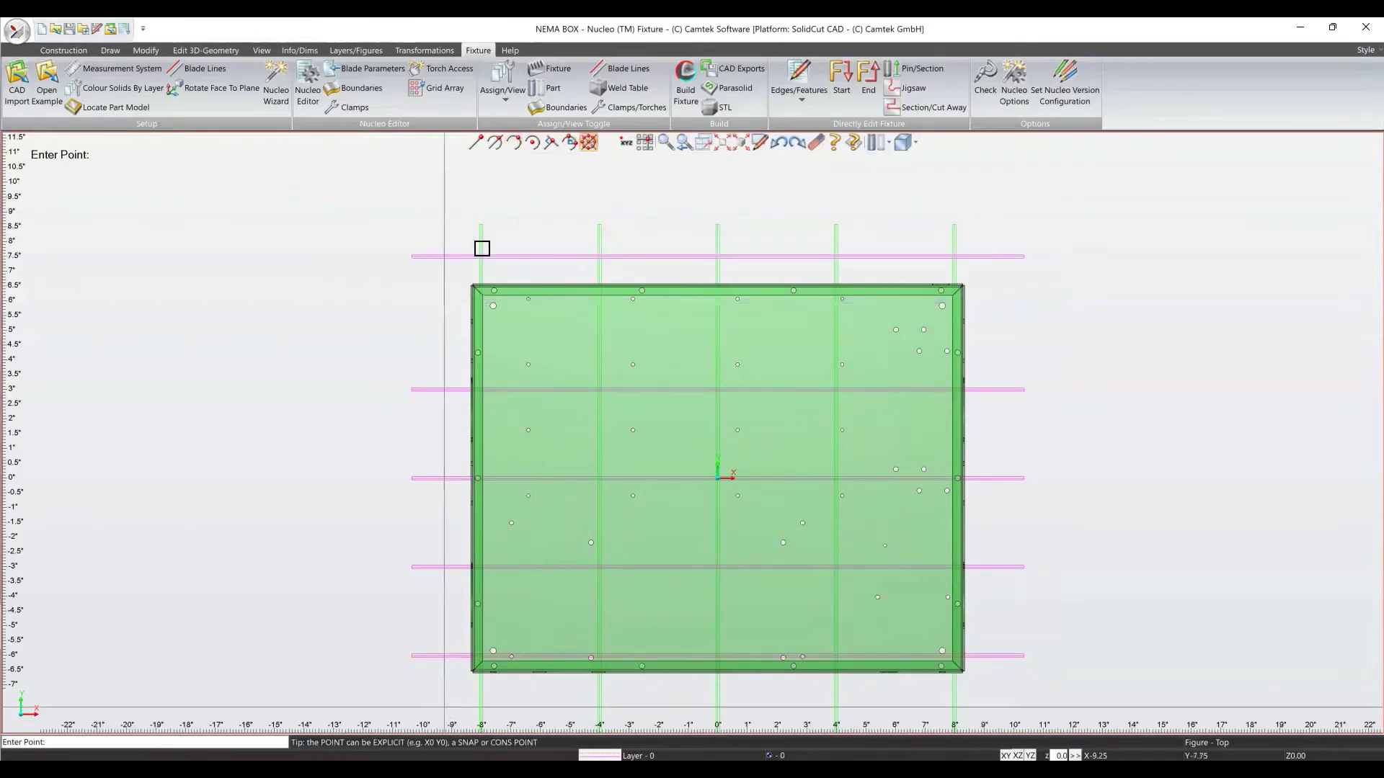
Move the two outermost vertical blade lines beyond the box sides, to about X -9.25 and X 9.5.
left_click(482, 247)
left_click(484, 230)
left_click(445, 237)
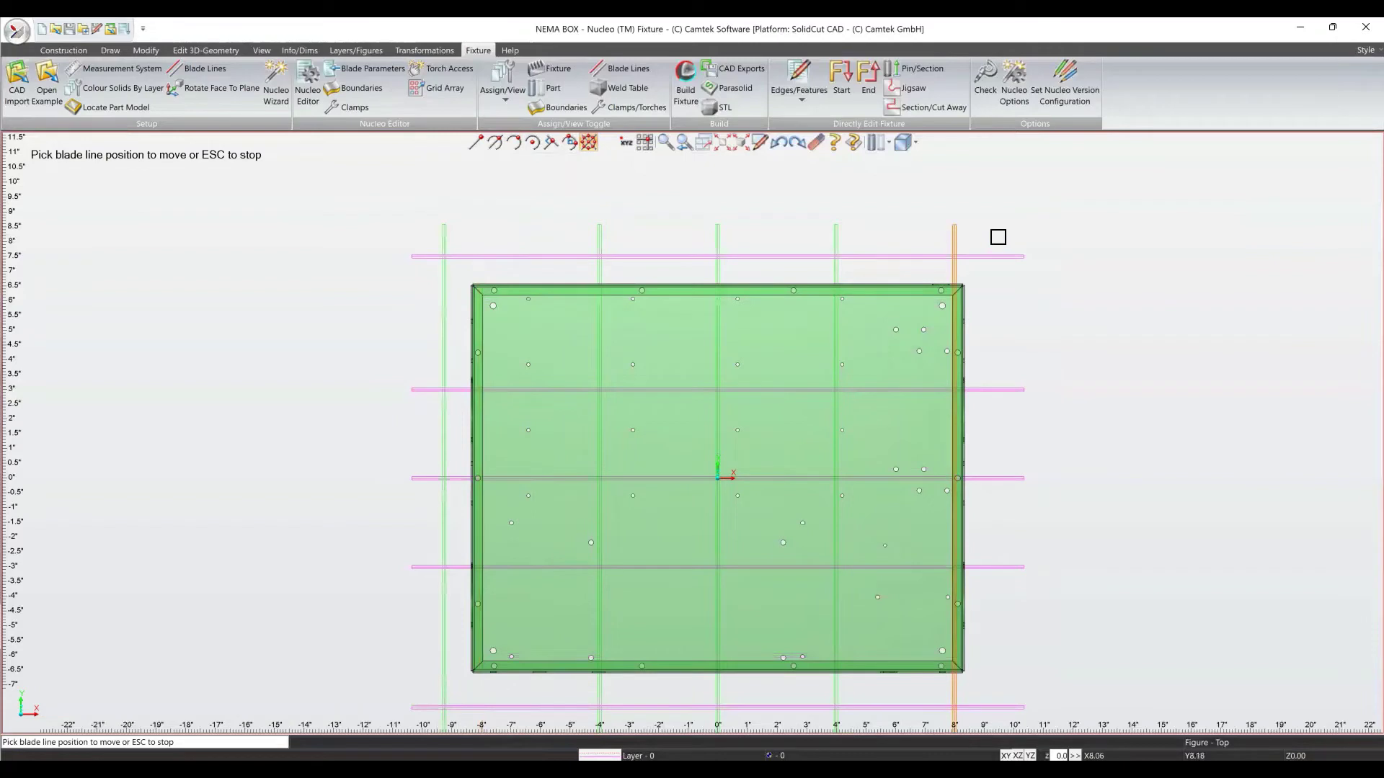
left_click(998, 236)
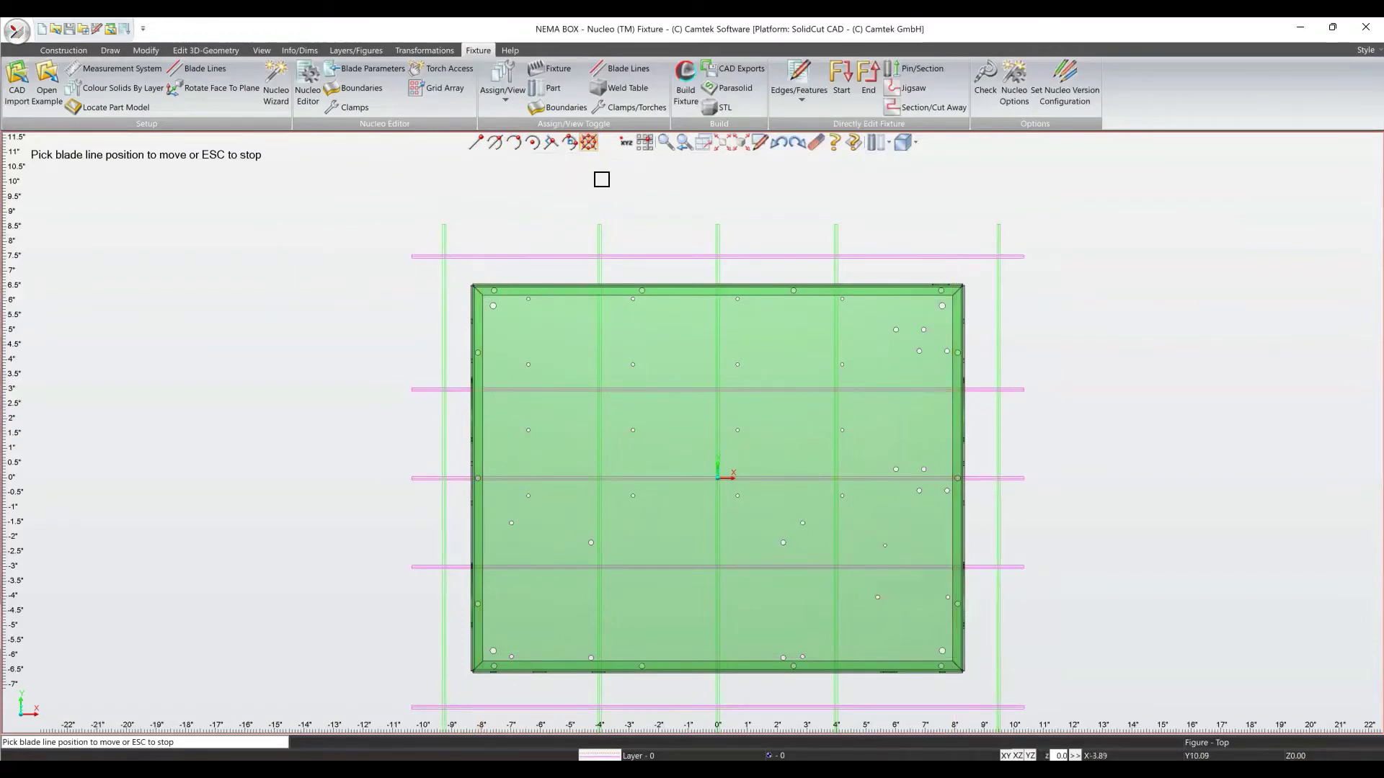
Move the horizontal blade line just above the centre line up 2 in, in 1 in steps, to Y 5.
key("Escape")
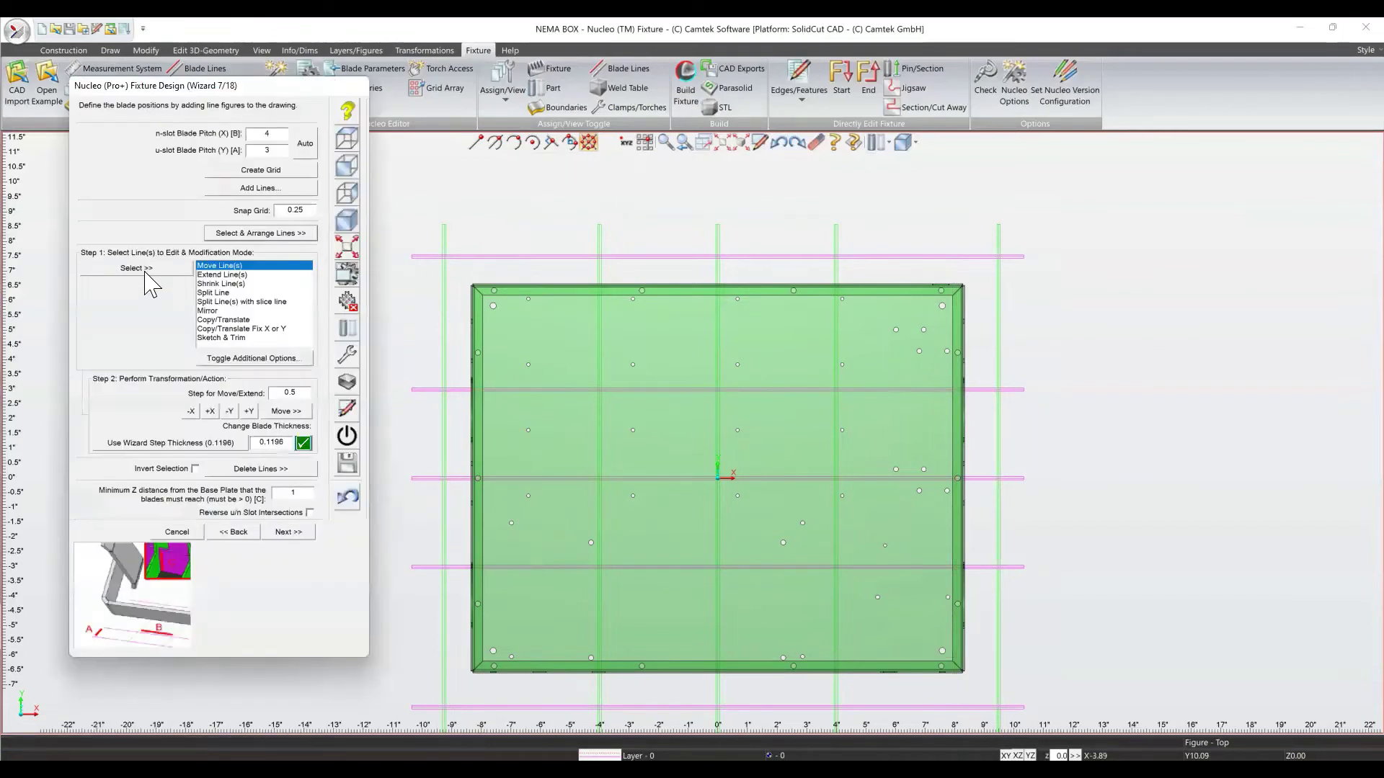
left_click(145, 271)
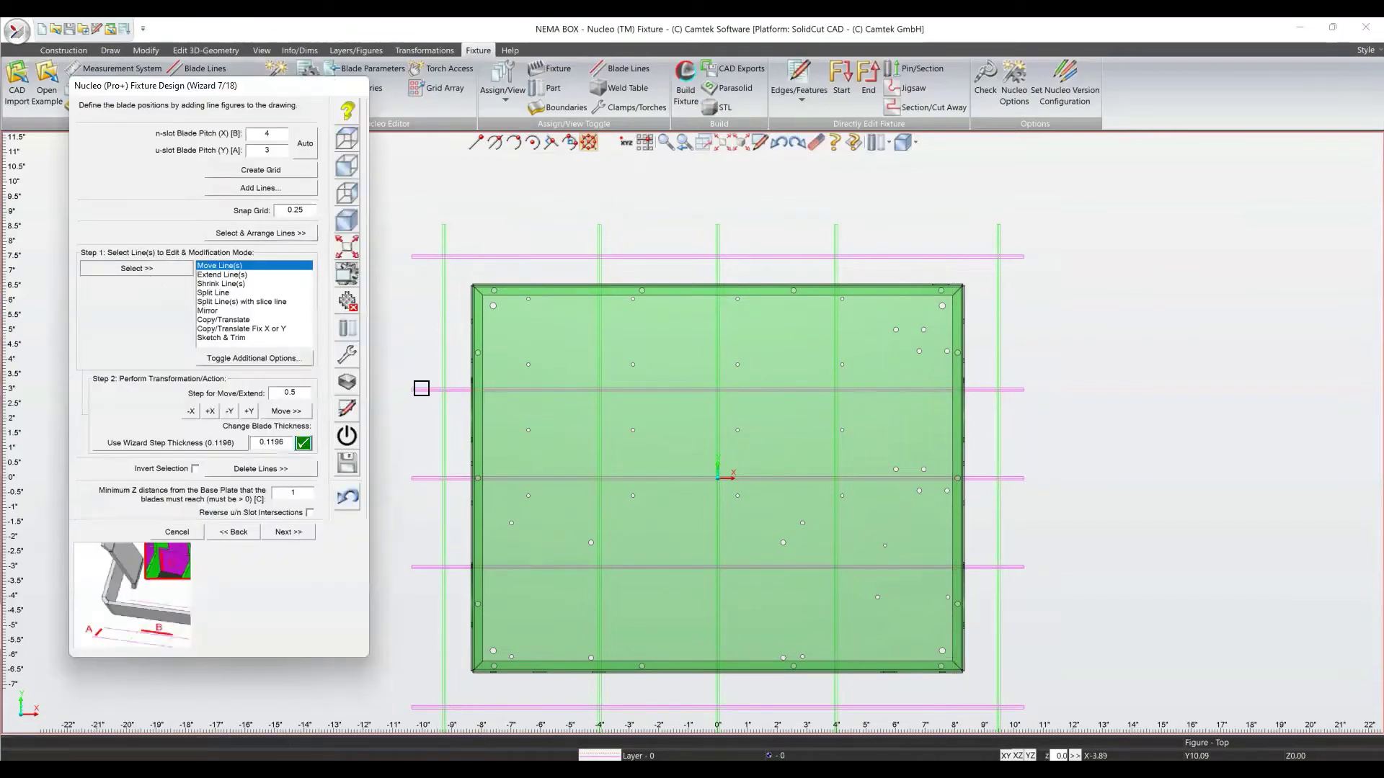
left_click(422, 389)
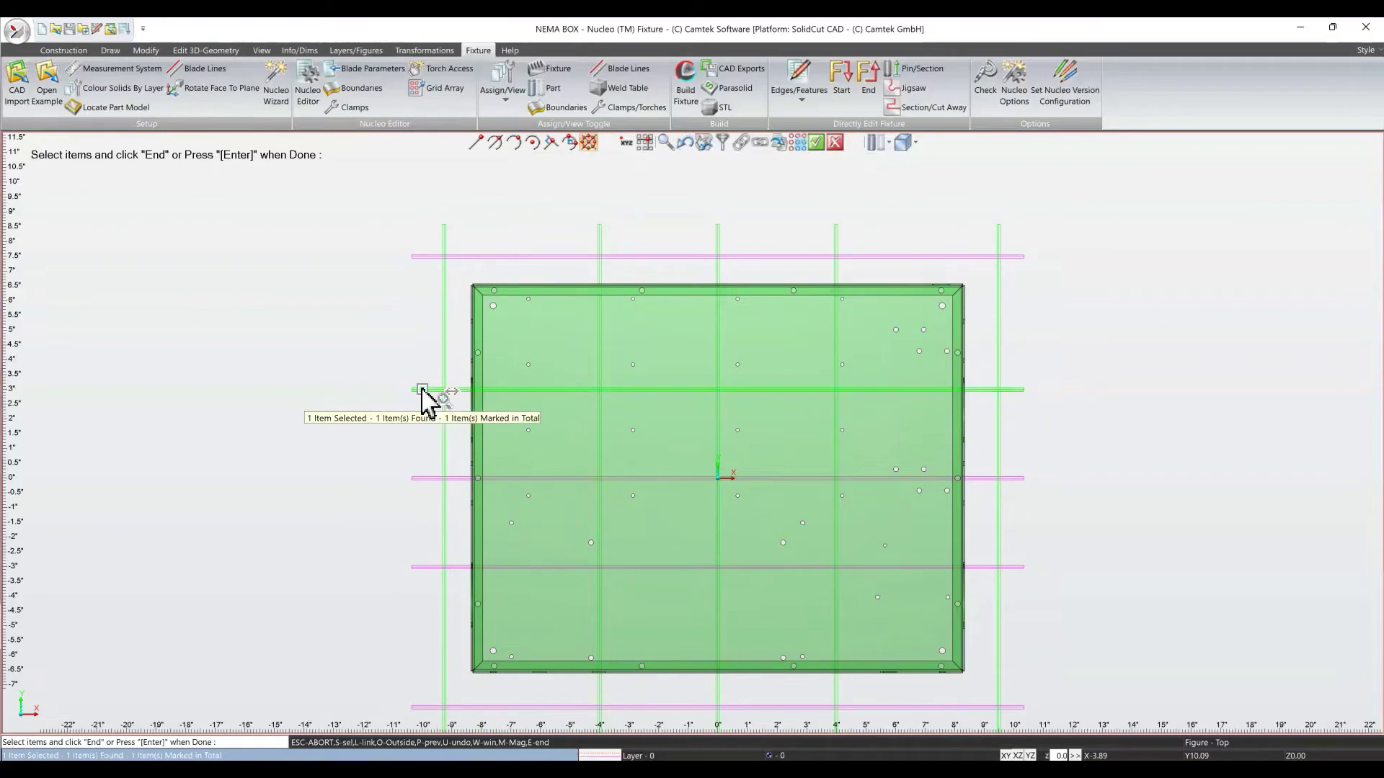
key("Return")
double_click(278, 393)
type("1")
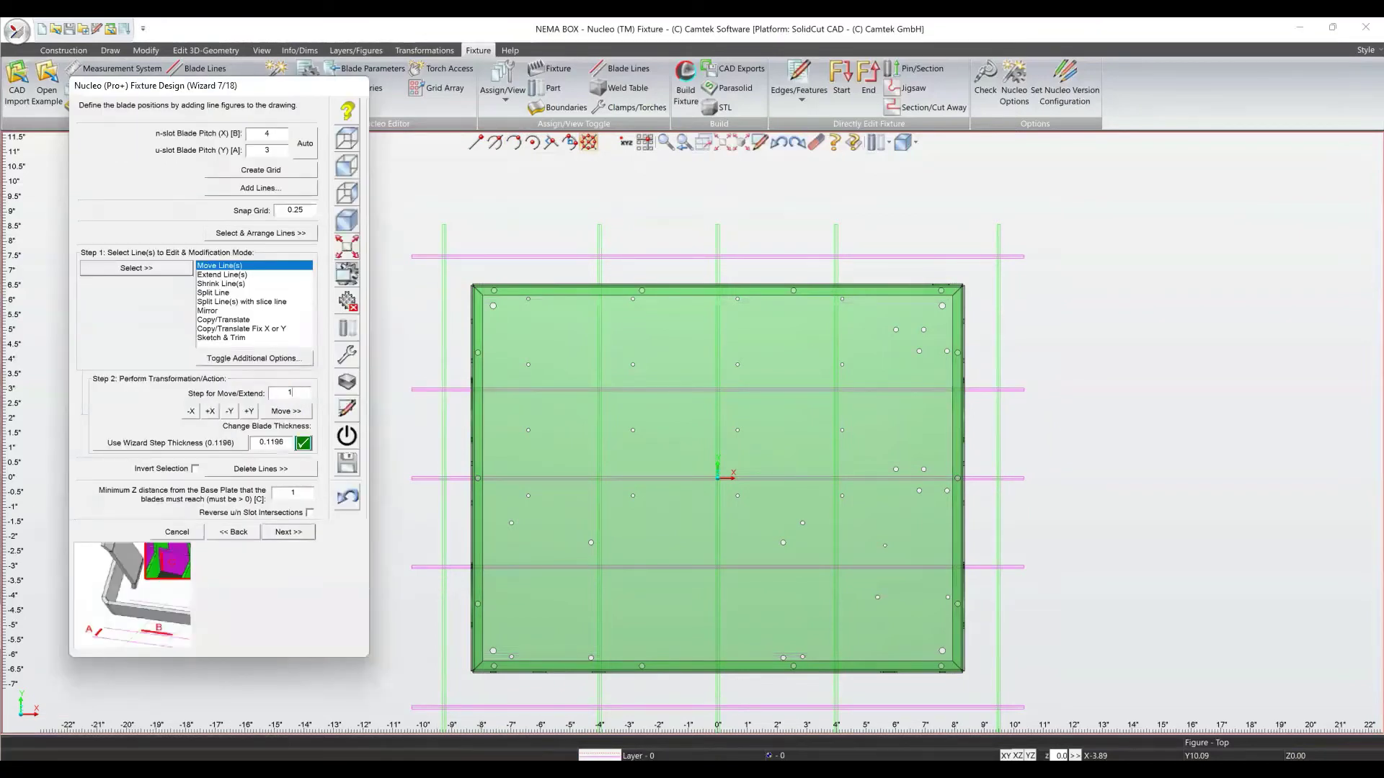
left_click(248, 412)
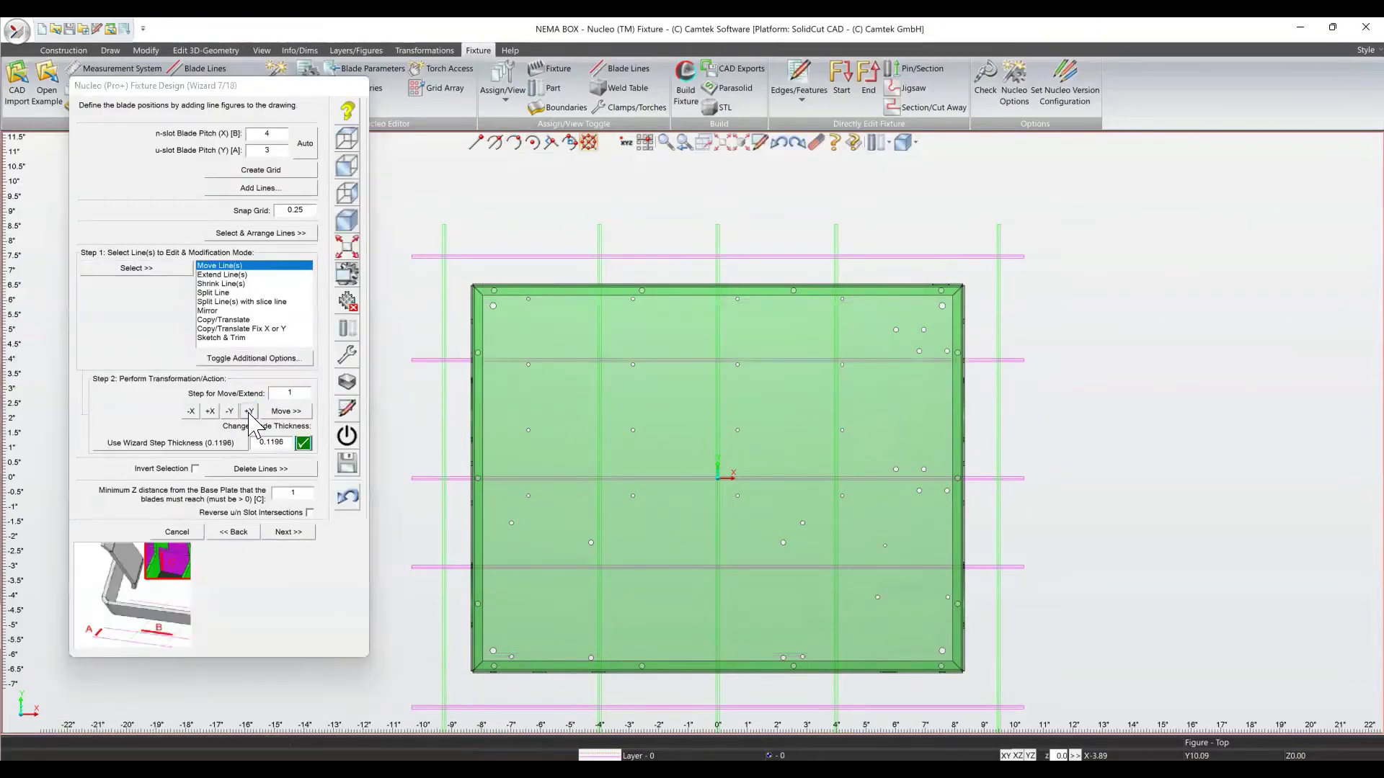
left_click(249, 412)
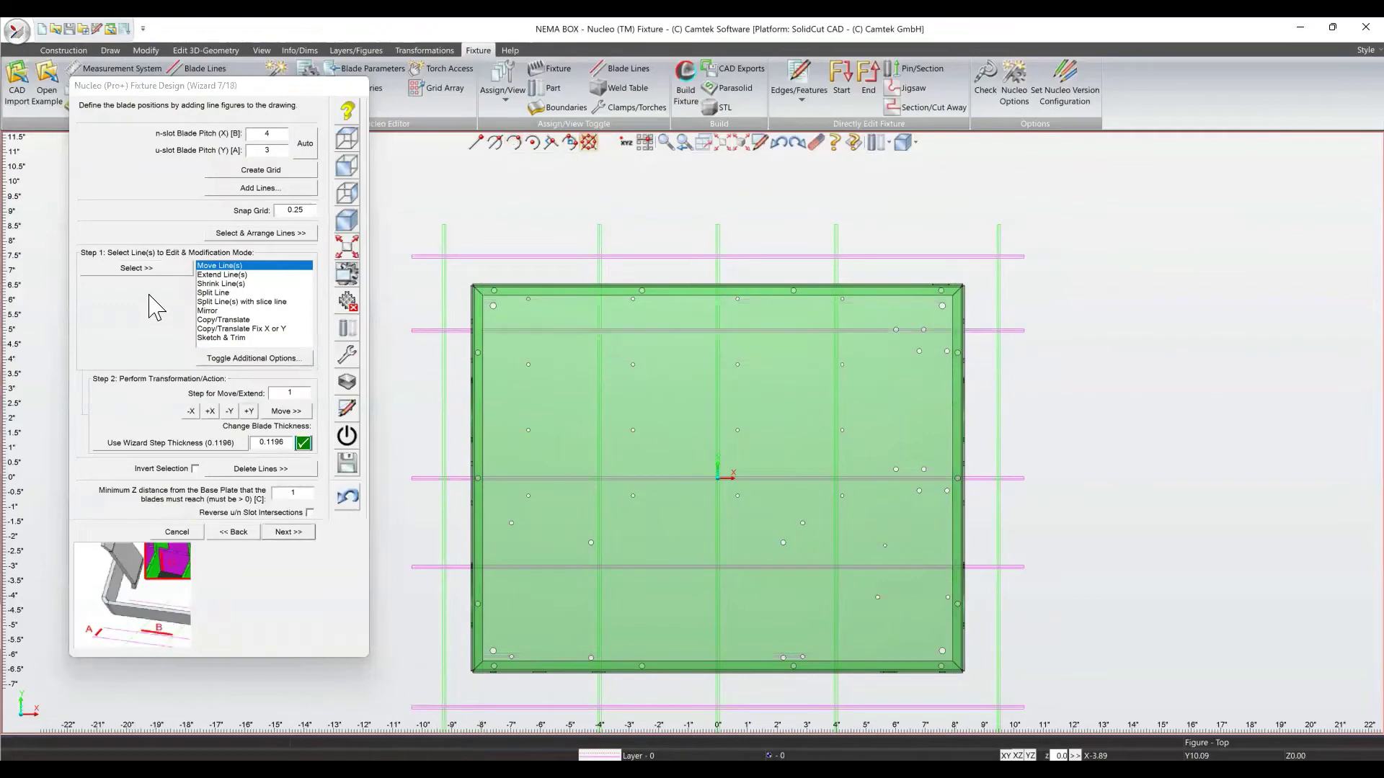
Move the vertical blade line at X -4 outward in three 1 in steps to X -7.
left_click(162, 268)
left_click(599, 242)
key("Return")
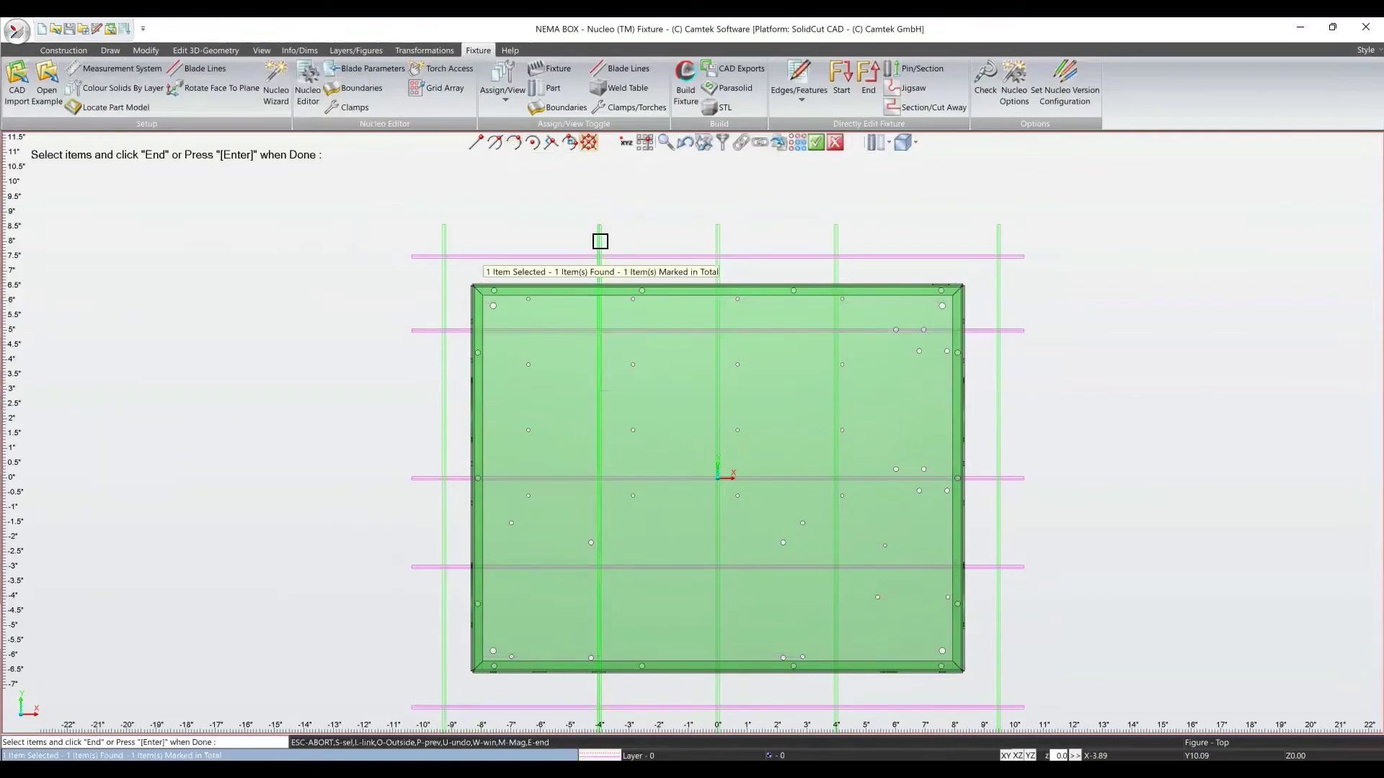
left_click(192, 411)
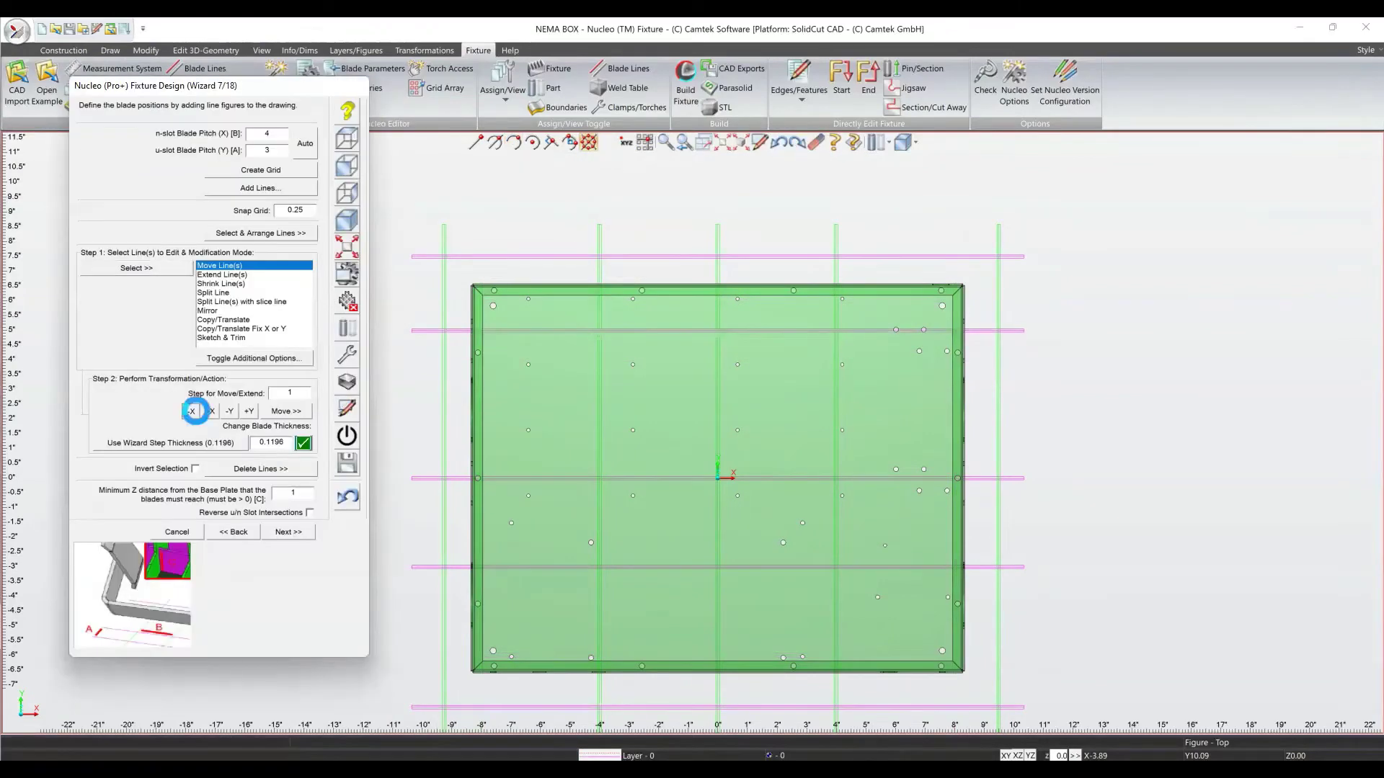
left_click(196, 412)
left_click(197, 412)
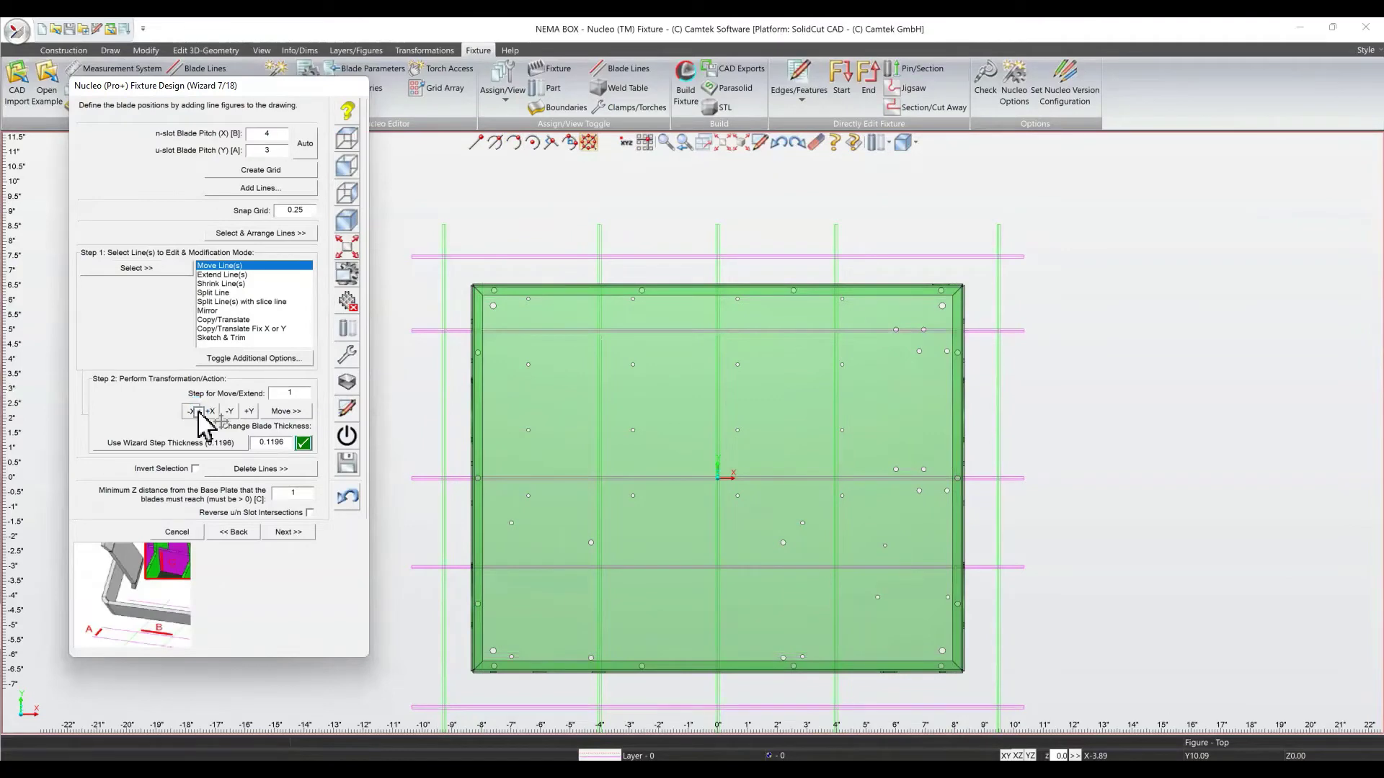
Move the vertical blade line at X 4 outward by 3 in to X 7.
left_click(166, 268)
left_click(836, 236)
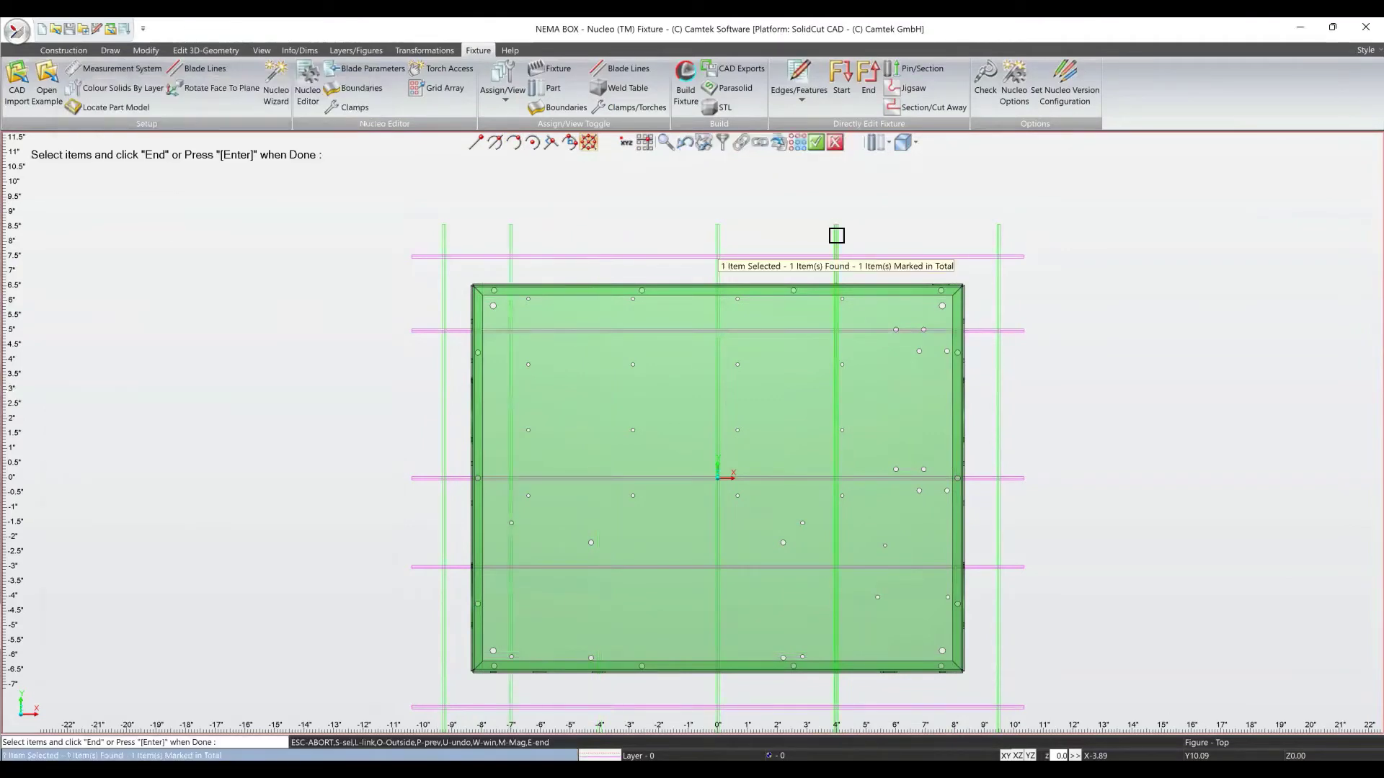
key("Return")
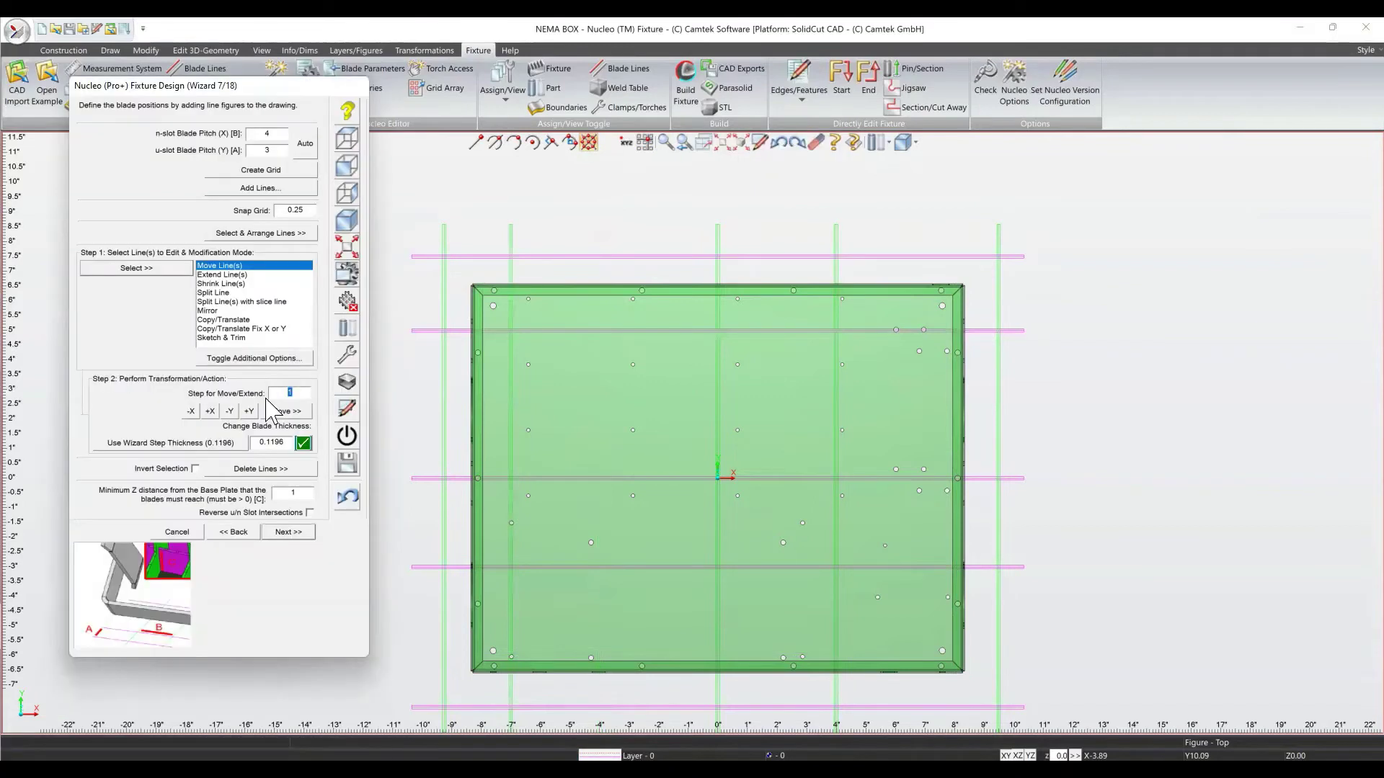
type("3")
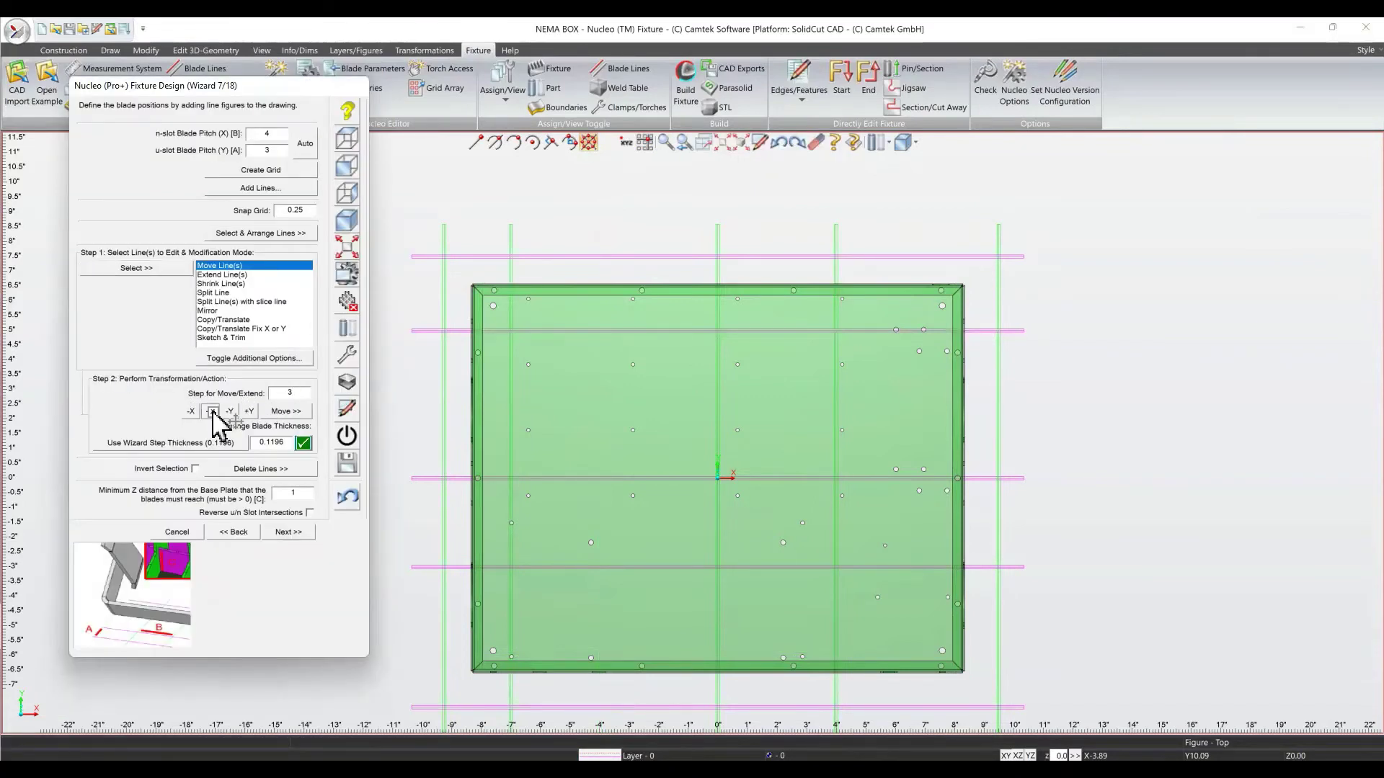
left_click(210, 411)
Move the horizontal blade line just below the centre line down 2 in to Y -5.
left_click(164, 271)
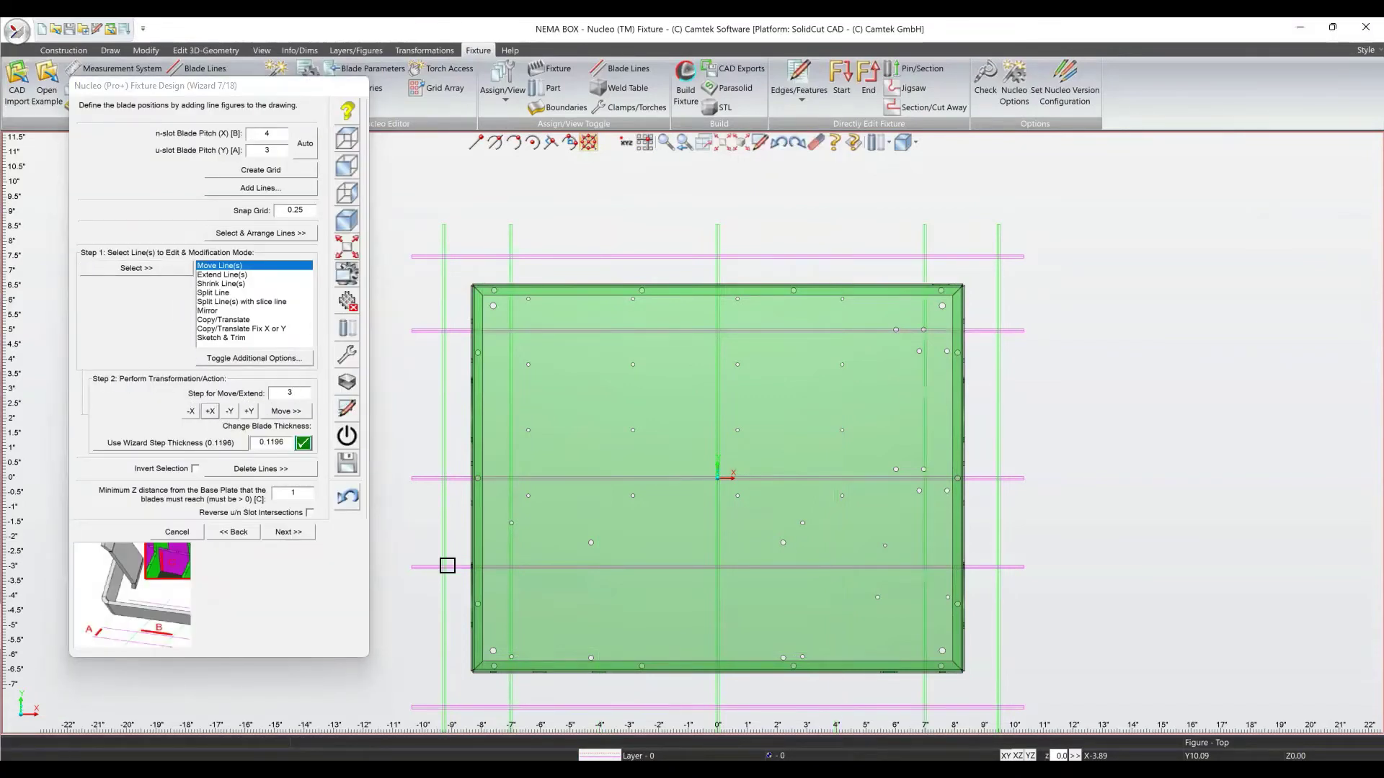
left_click(447, 567)
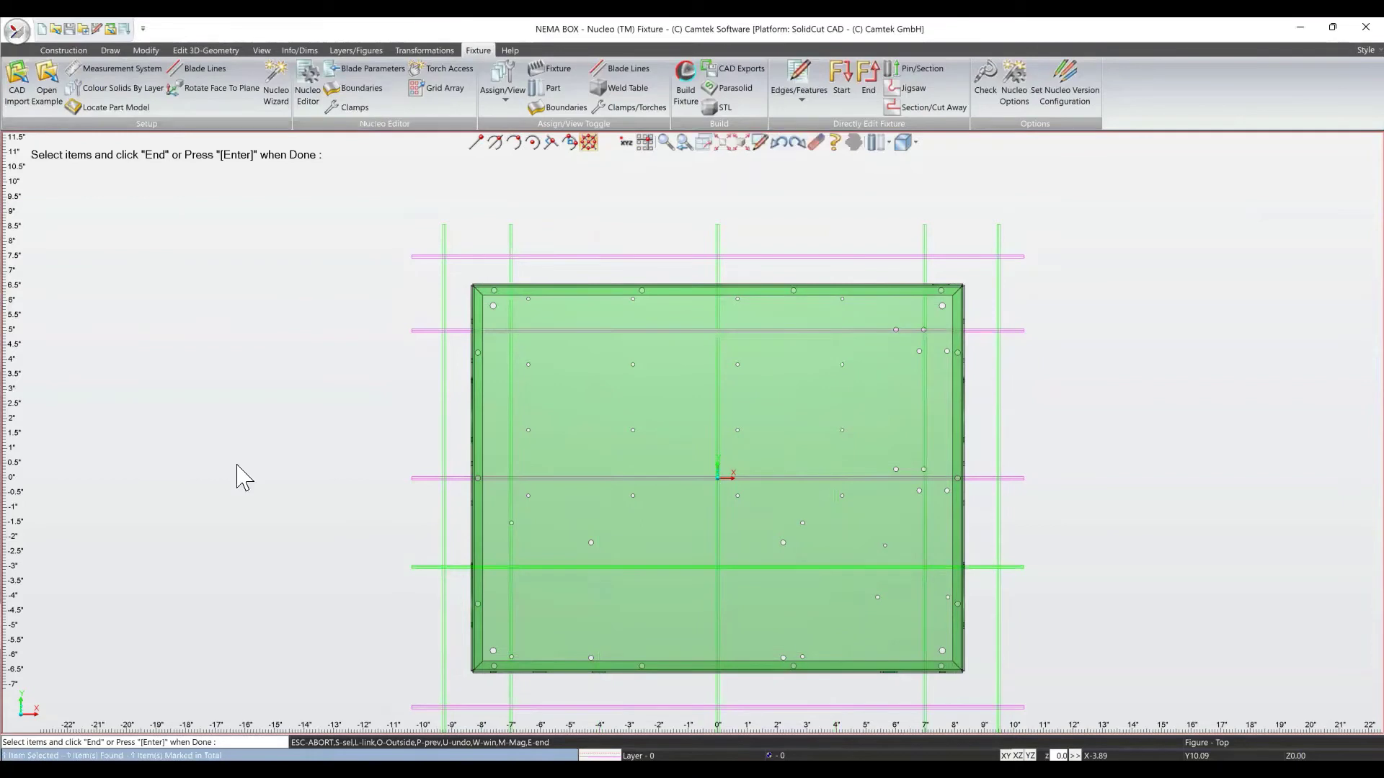
key("Return")
type("2")
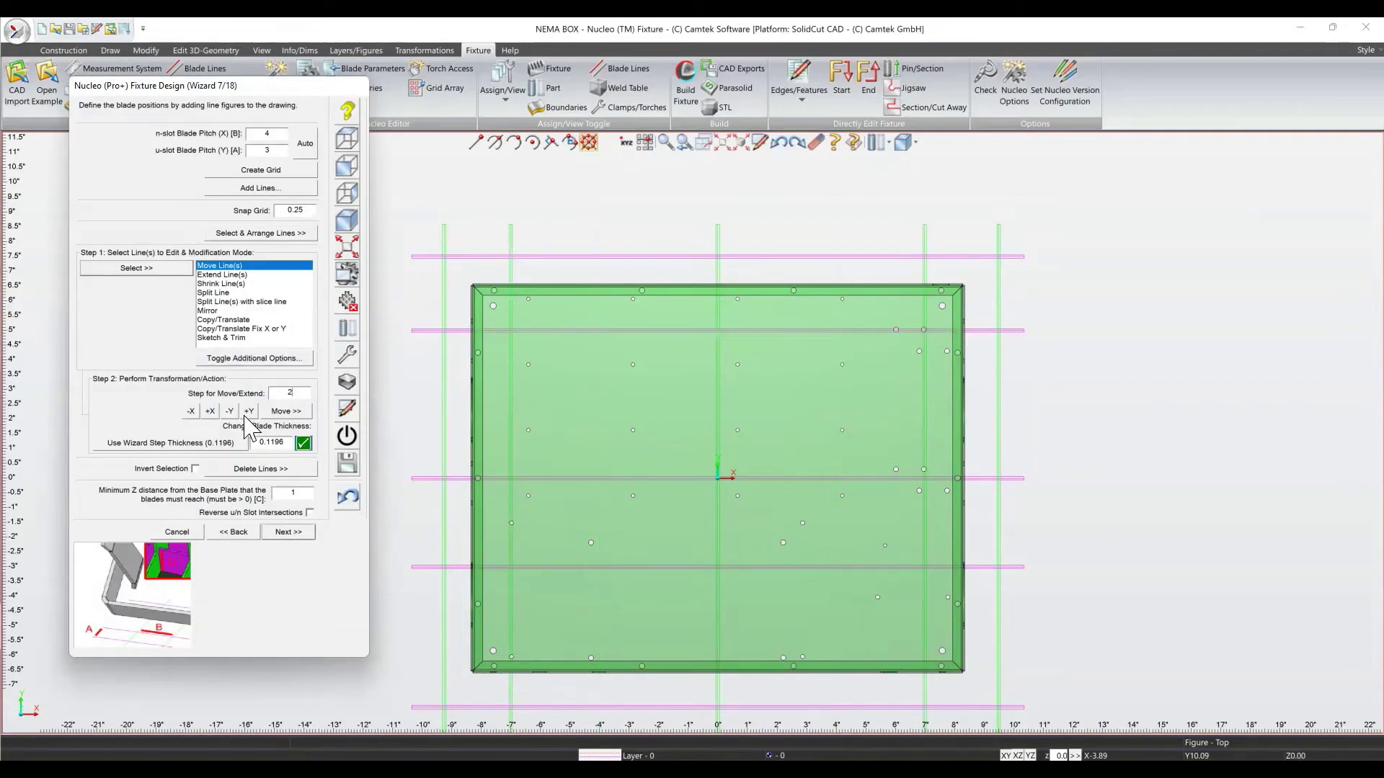
left_click(230, 411)
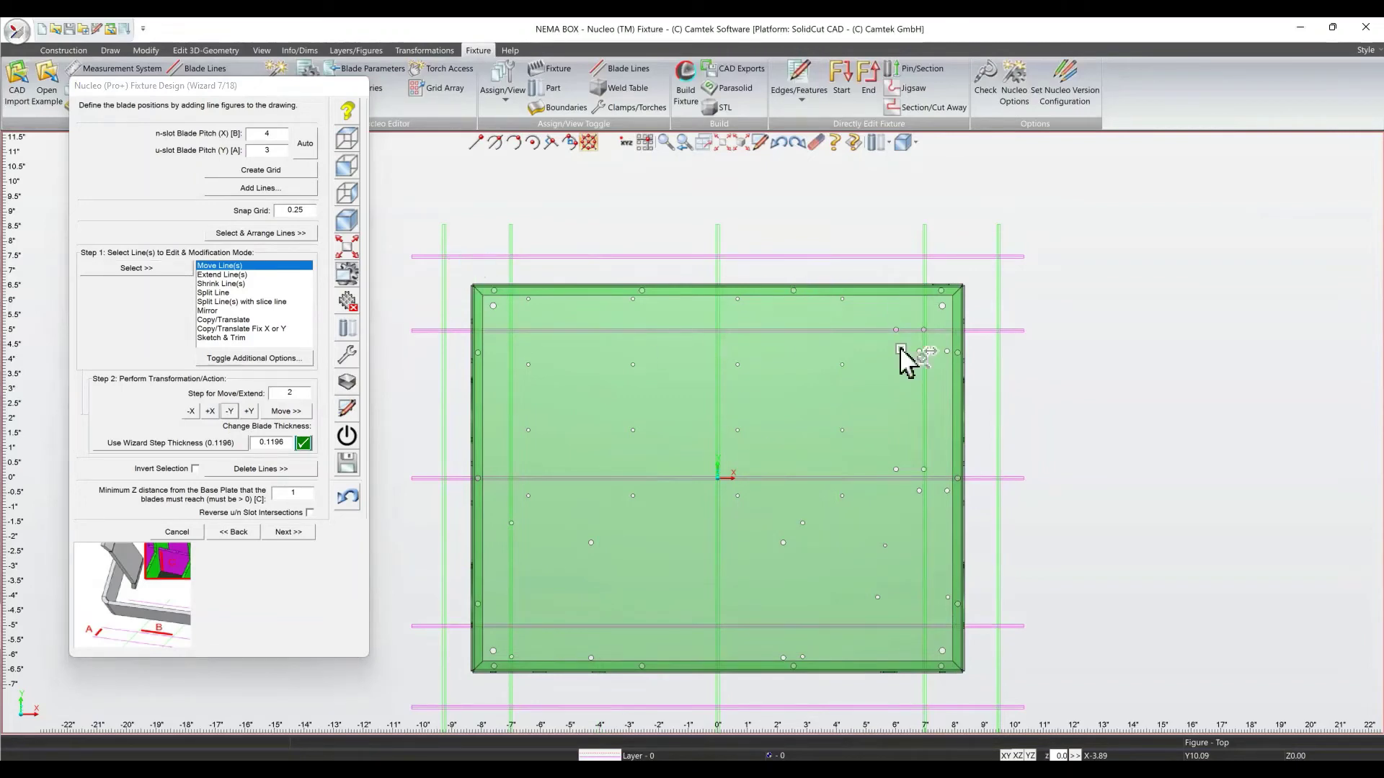
Select the four outermost blade lines and shrink the -X ends of the two horizontal ones by 2 in.
left_click(240, 284)
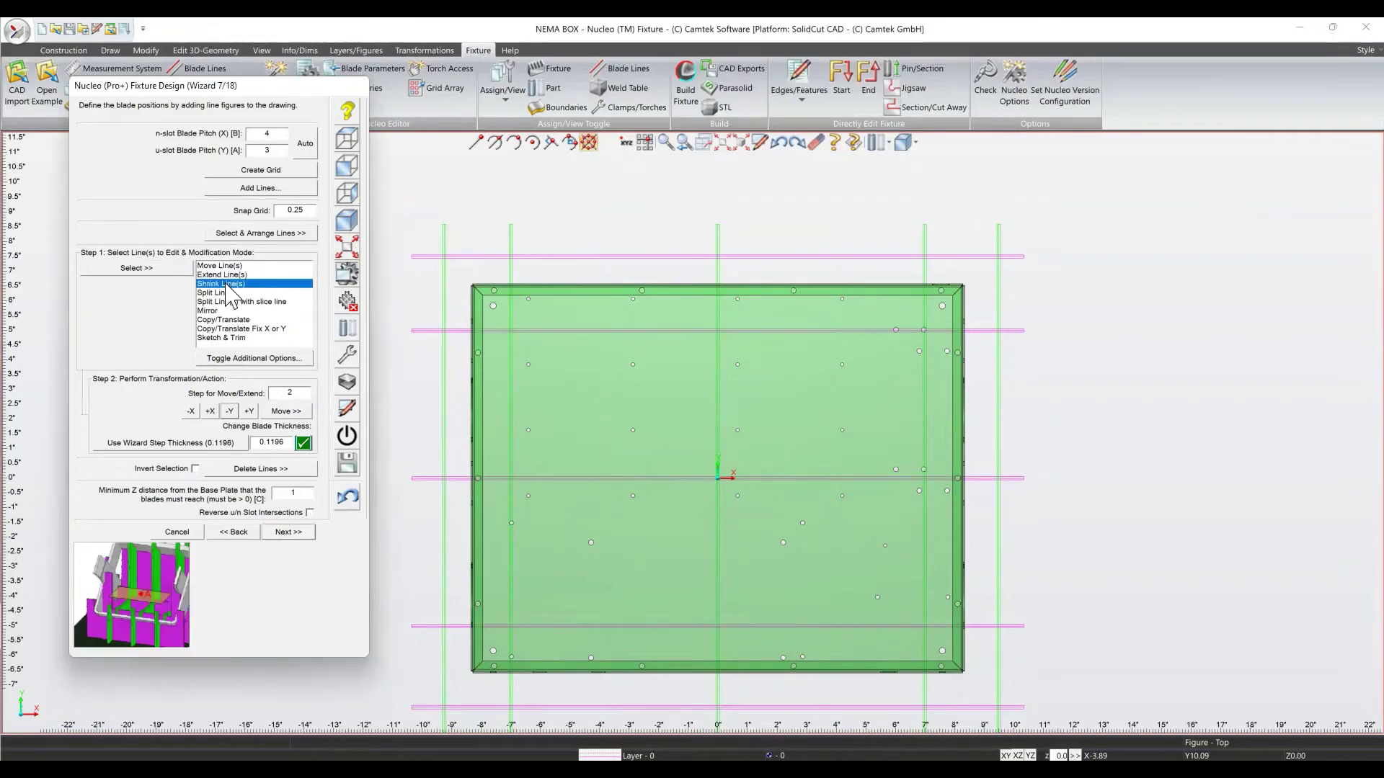
scroll(621, 367, "down", 4)
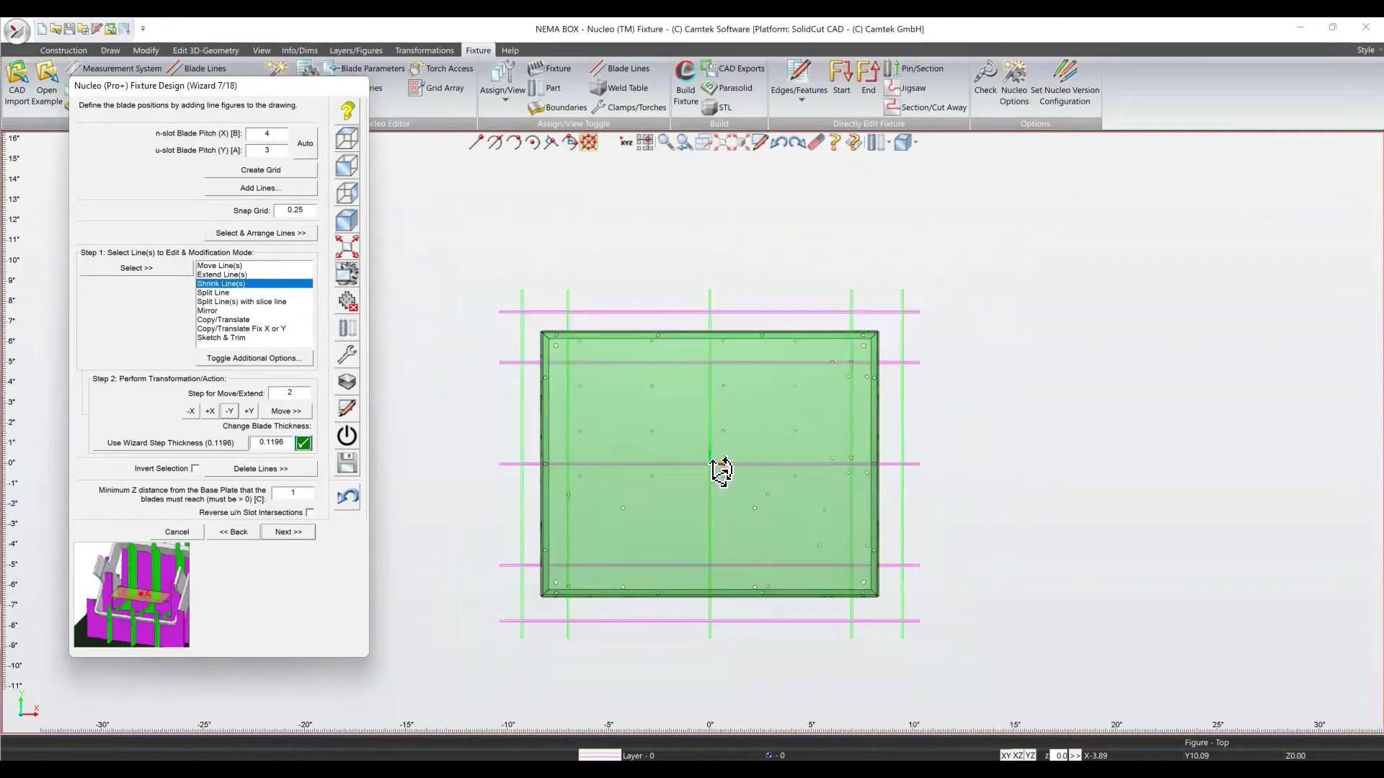
middle_click_drag(721, 471, 739, 374)
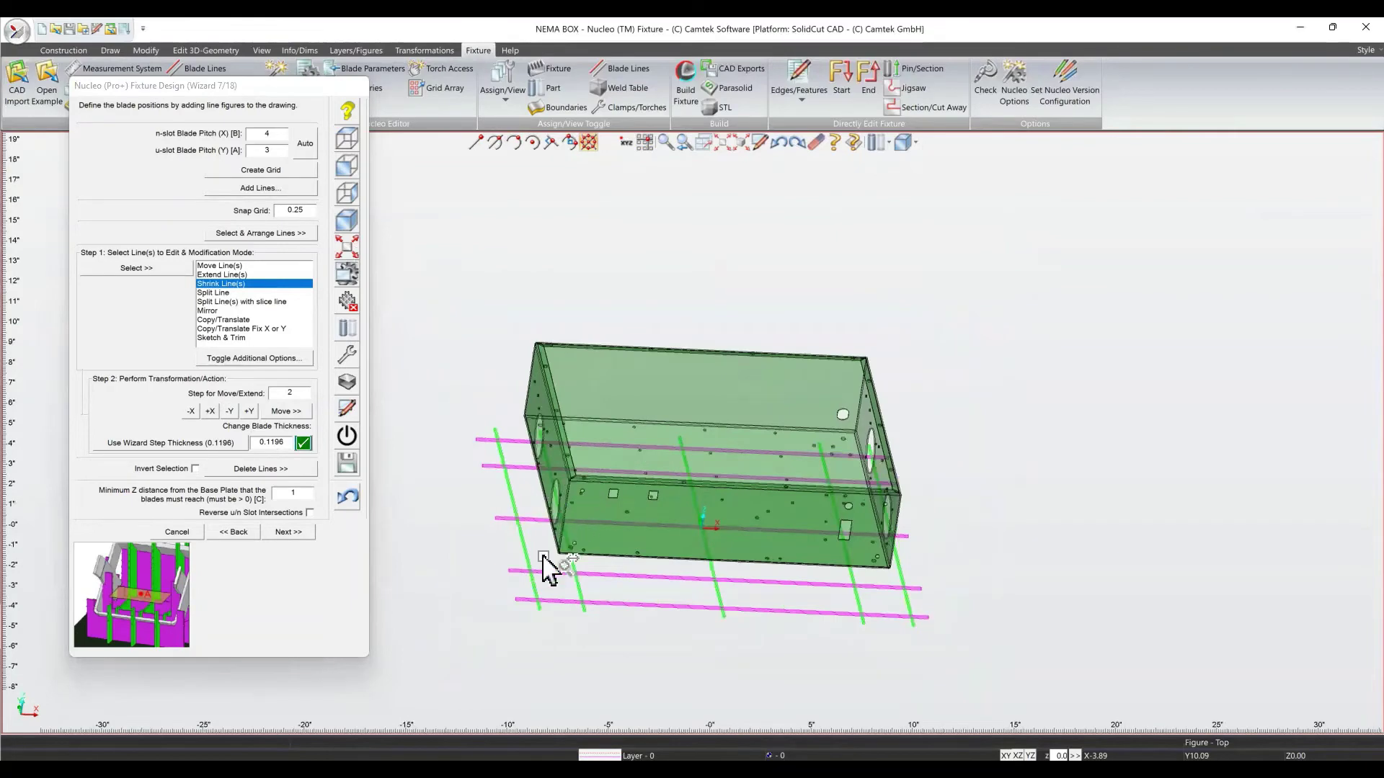
scroll(581, 590, "up", 3)
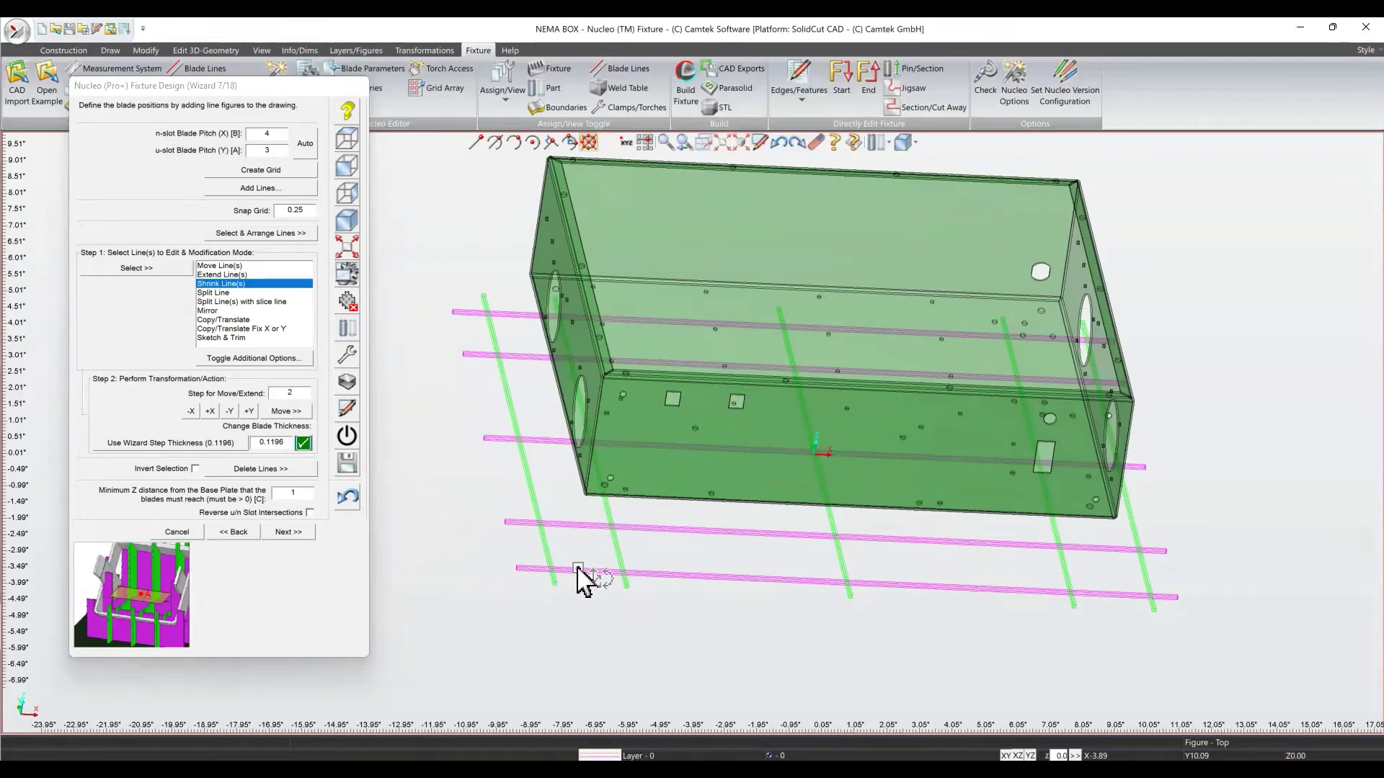
left_click(902, 145)
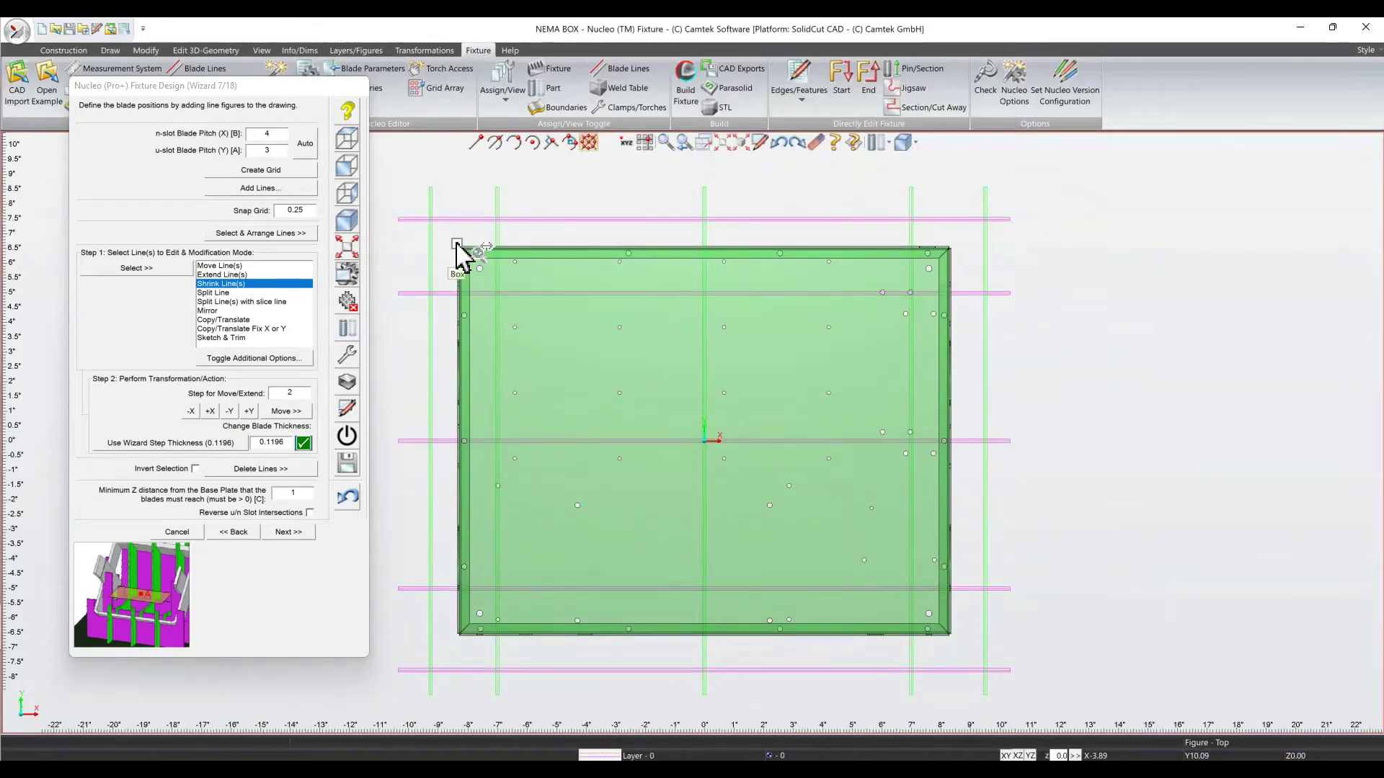
left_click(137, 268)
left_click_drag(417, 201, 956, 638)
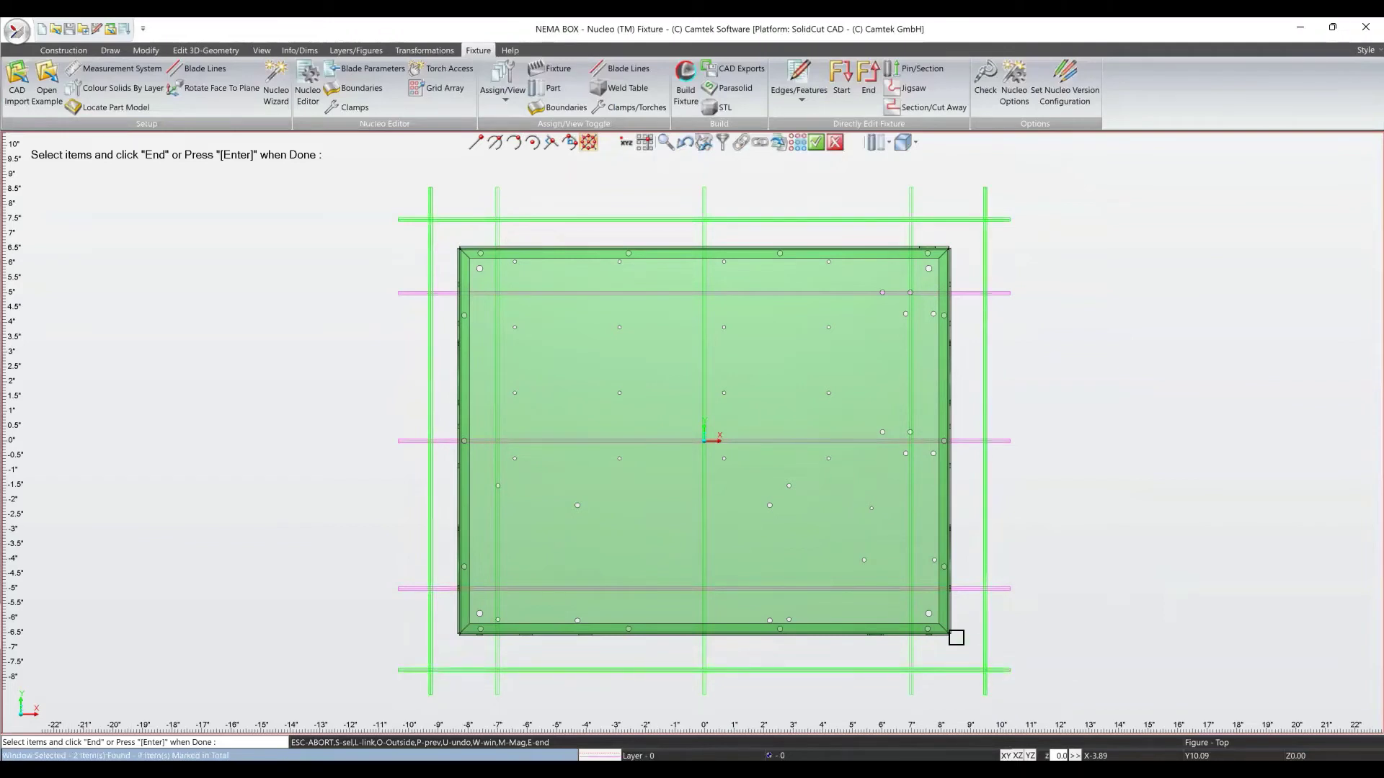
key("Return")
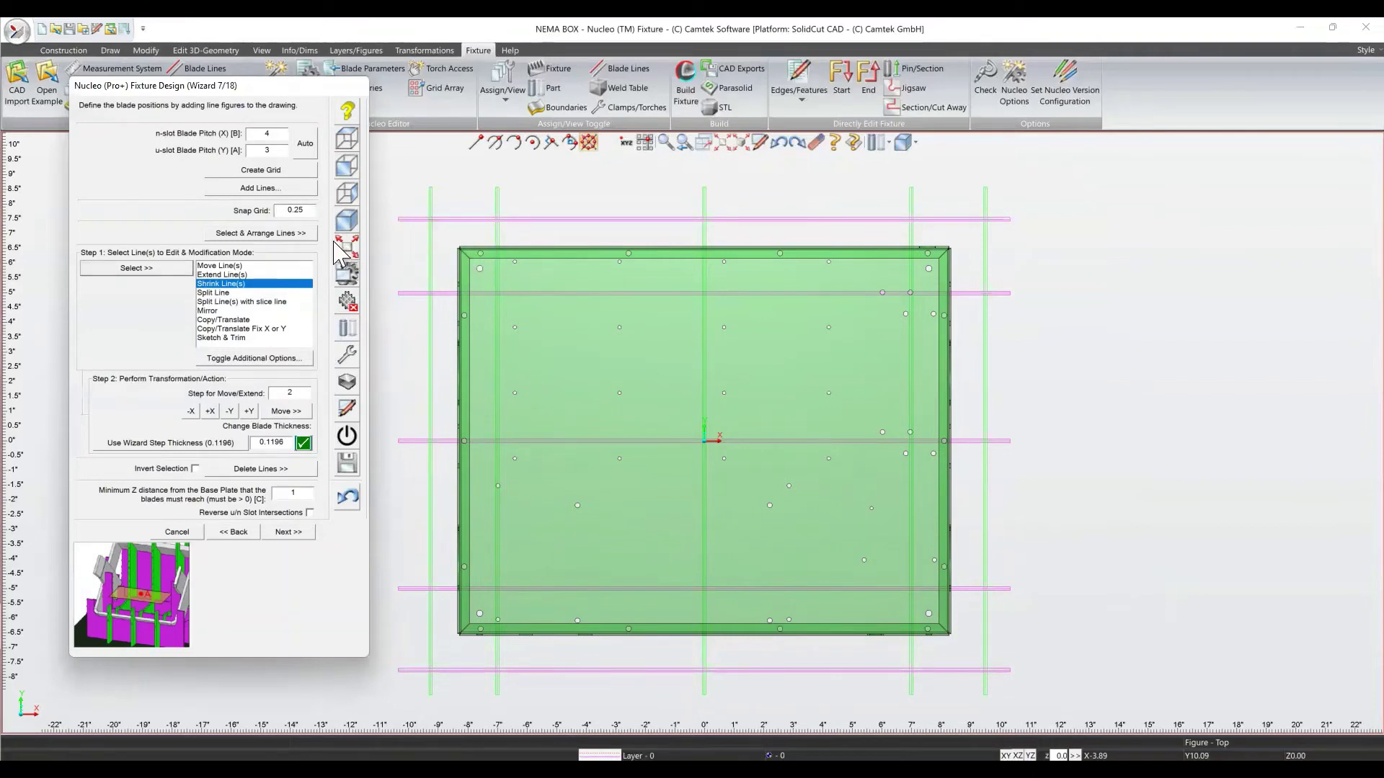
left_click(191, 411)
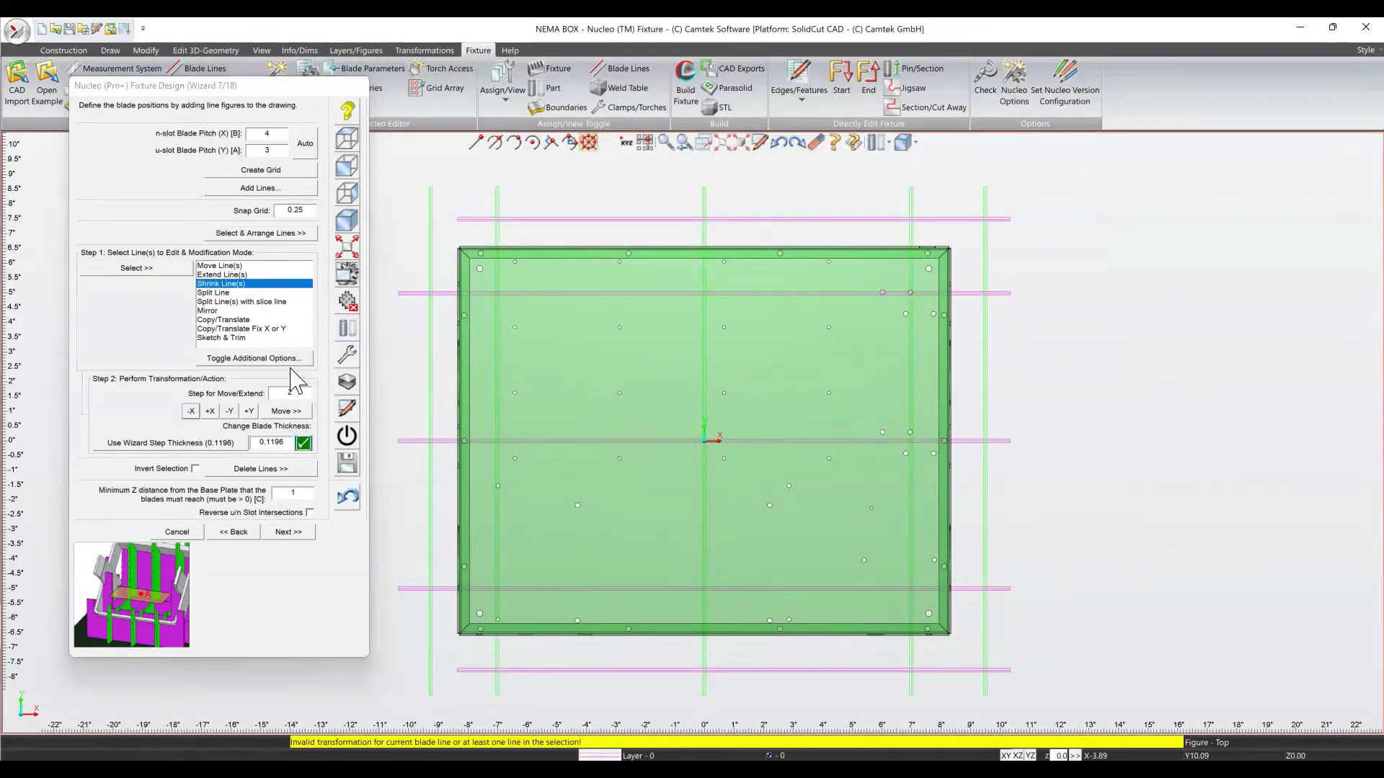
Shrink the -X ends of the outermost horizontal blade lines by another 1 in, and extend them back 0.5 in.
double_click(287, 393)
type("1")
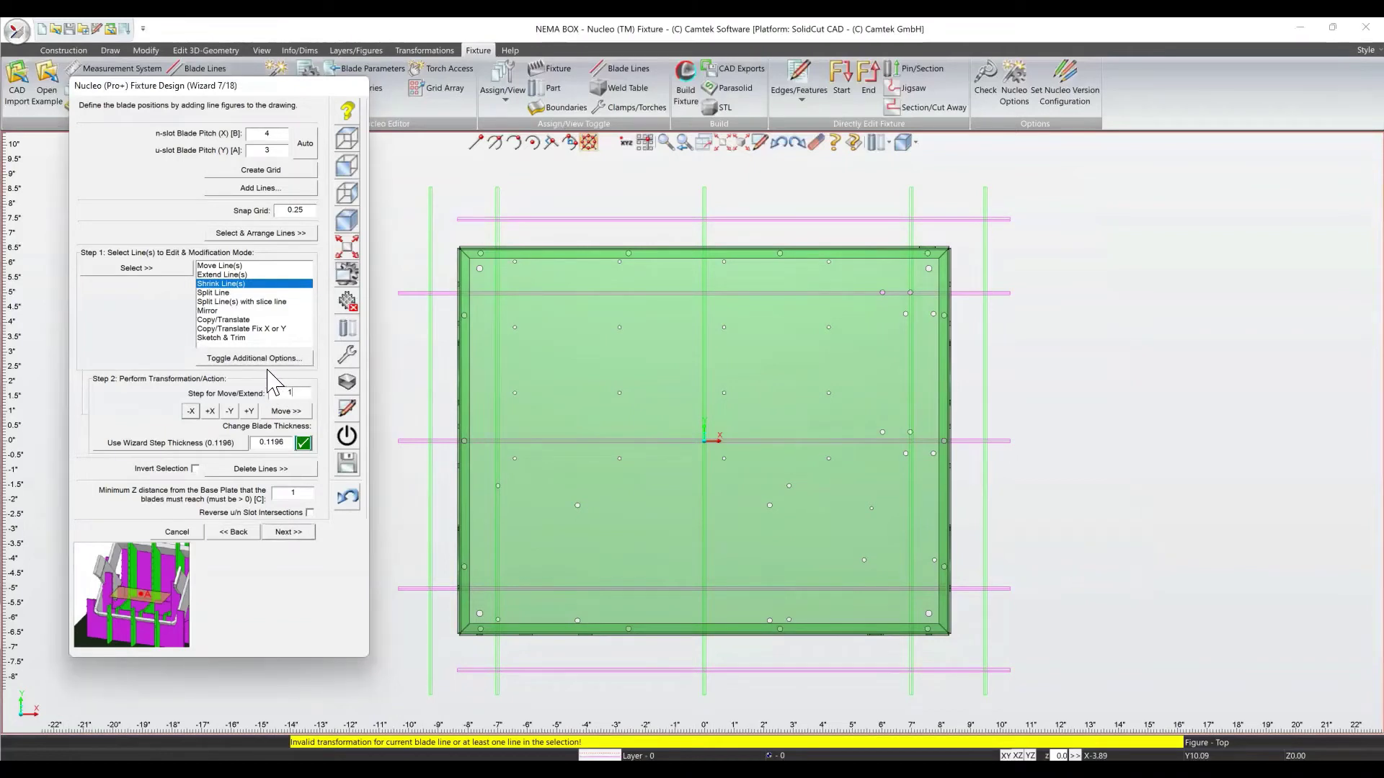
left_click(192, 412)
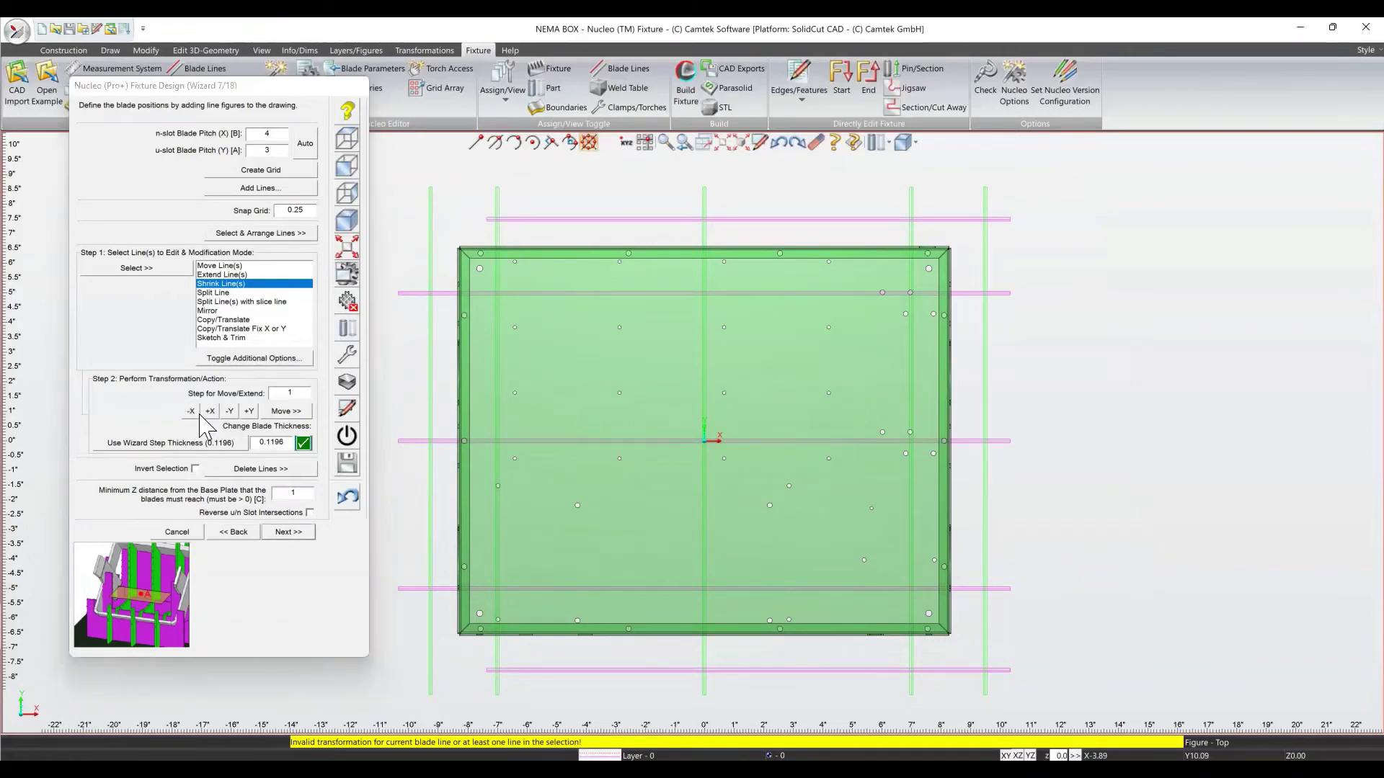
double_click(286, 392)
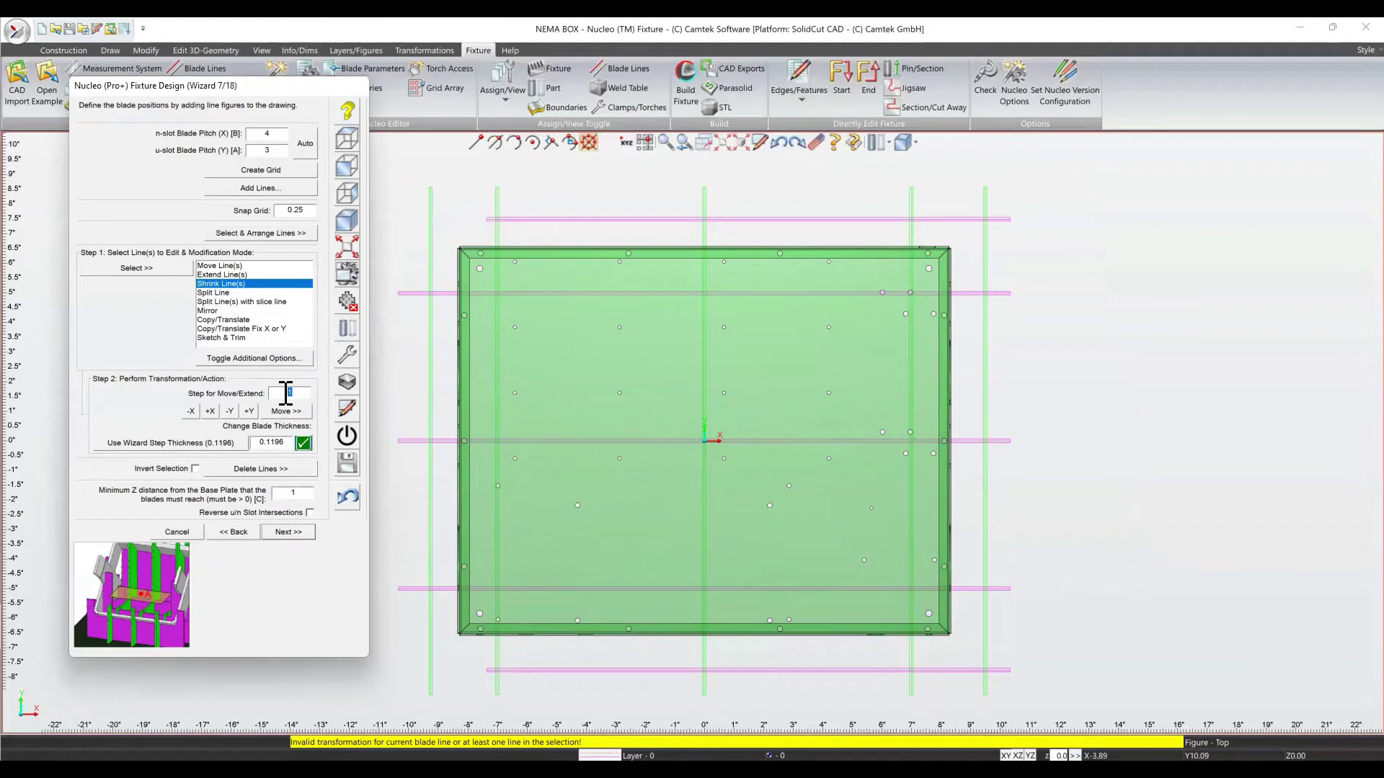
type(".5")
left_click(219, 275)
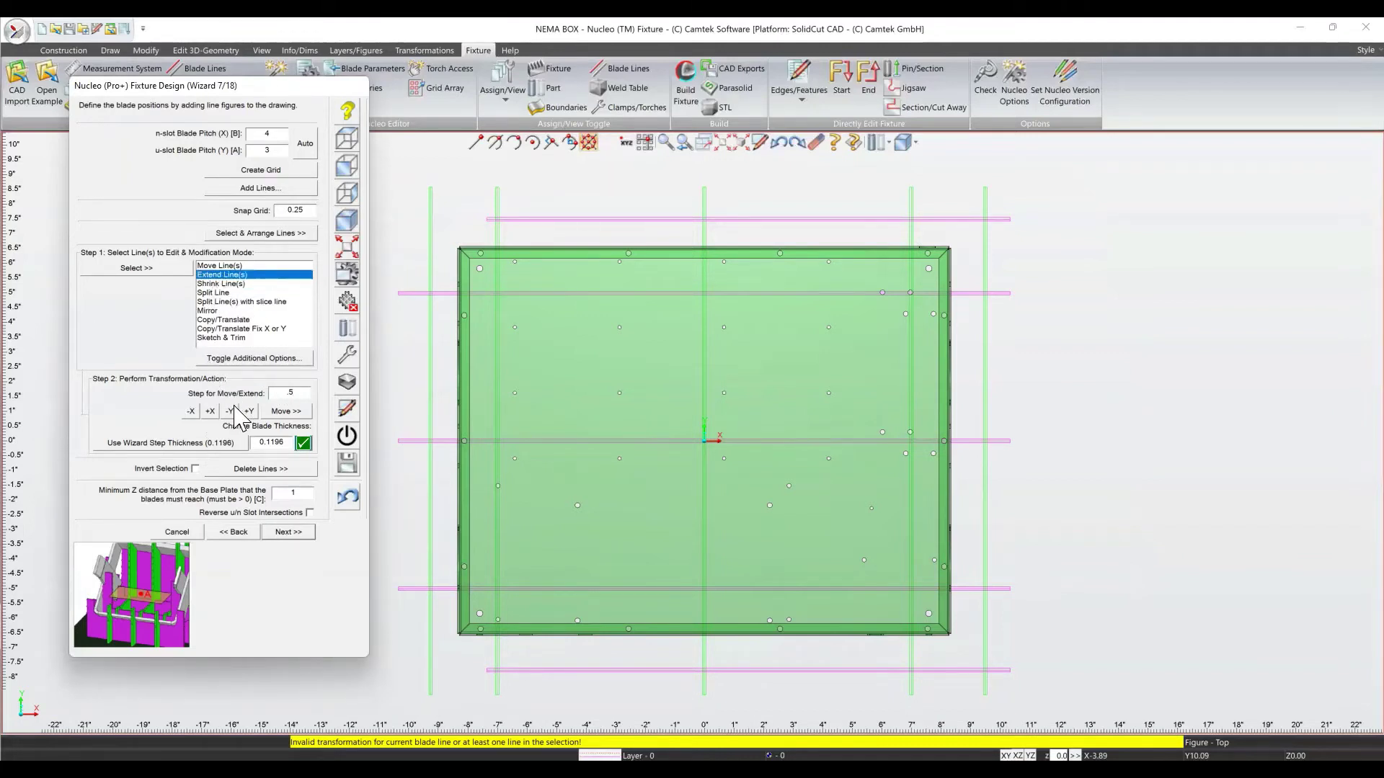
left_click(191, 411)
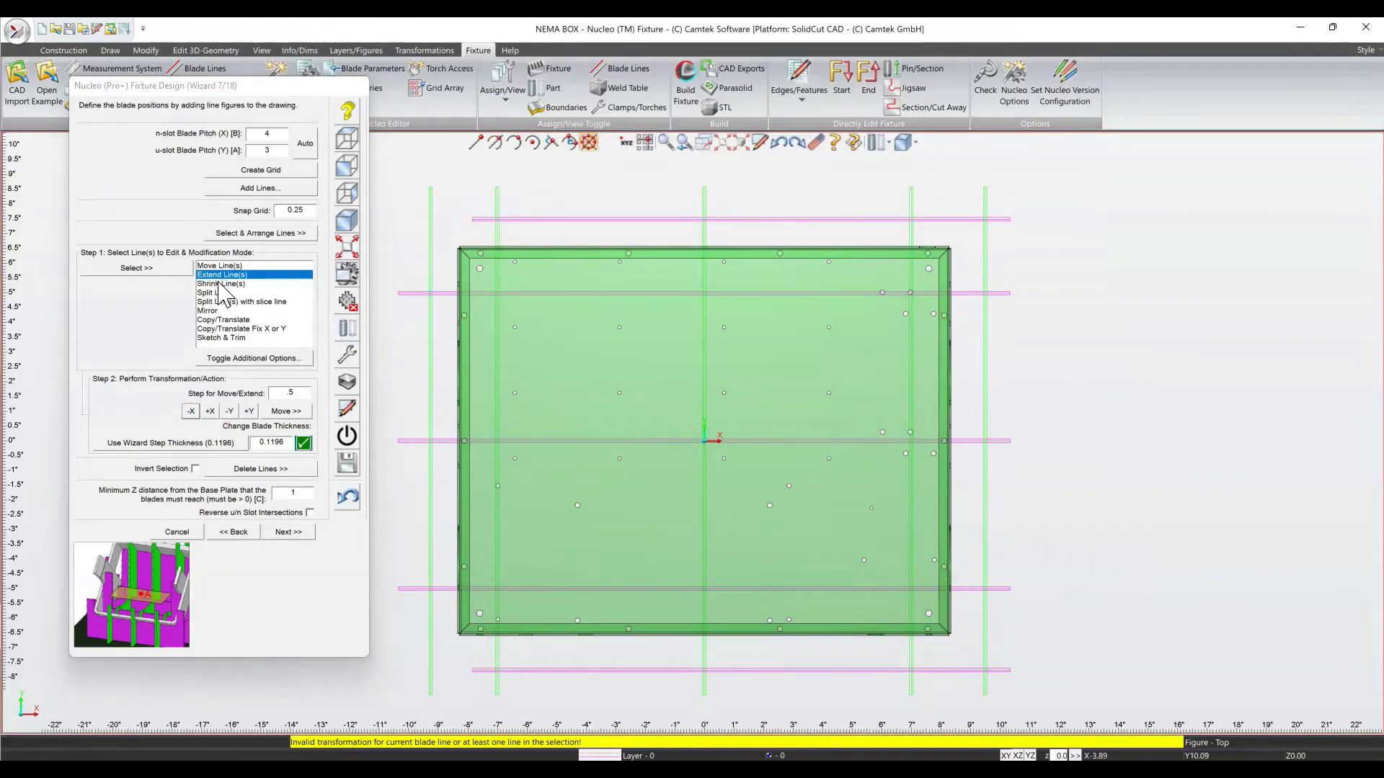
Shrink the +X ends of the outermost horizontal blade lines by 2 in and then another 0.5 in.
left_click(220, 284)
double_click(271, 395)
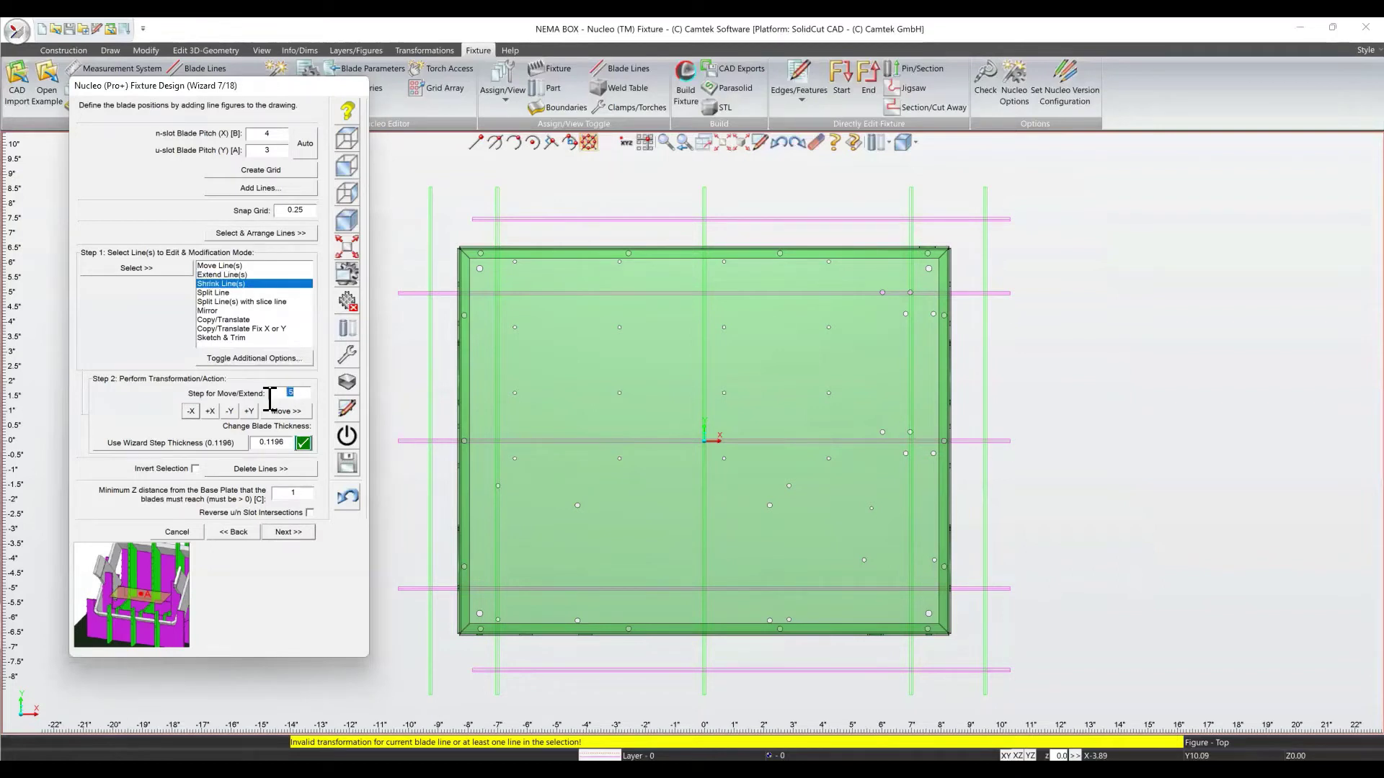
type("2")
left_click(209, 411)
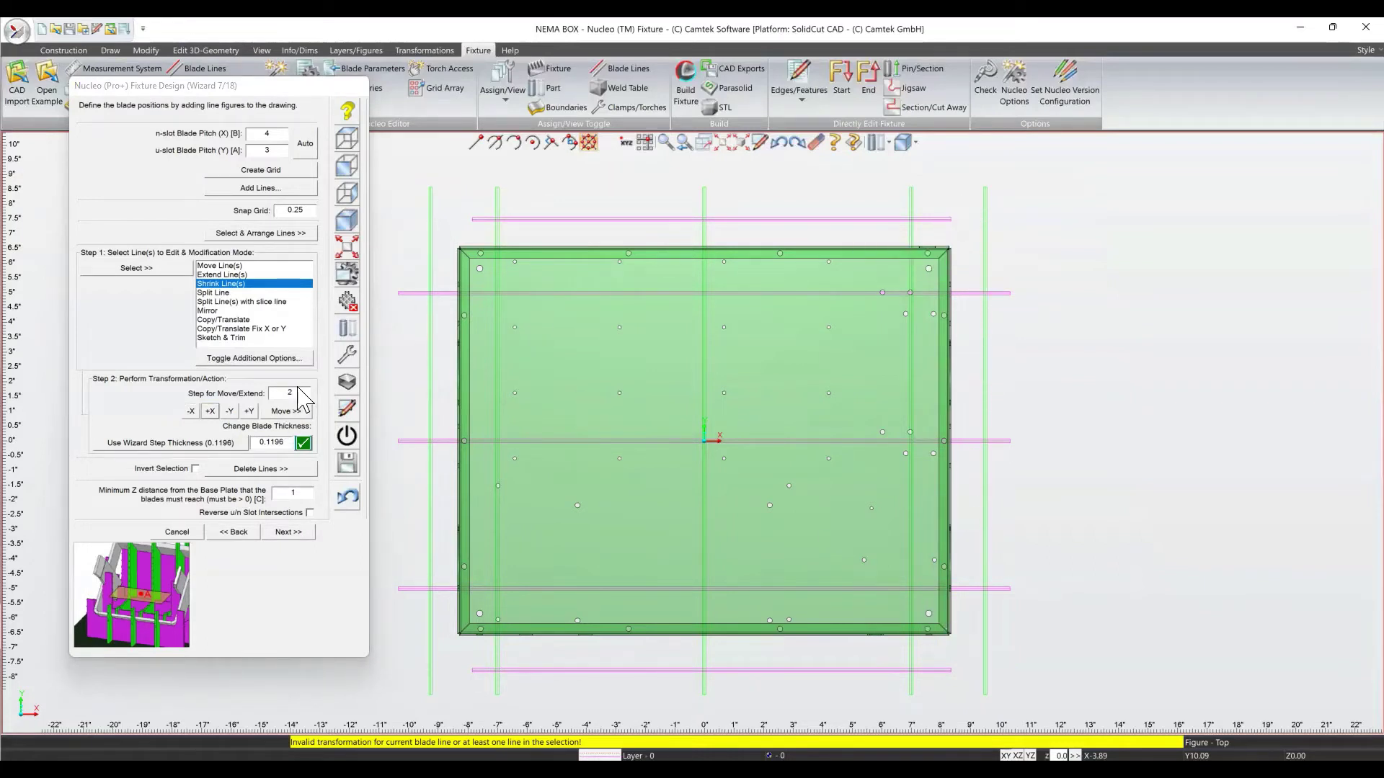
double_click(290, 393)
type(".5")
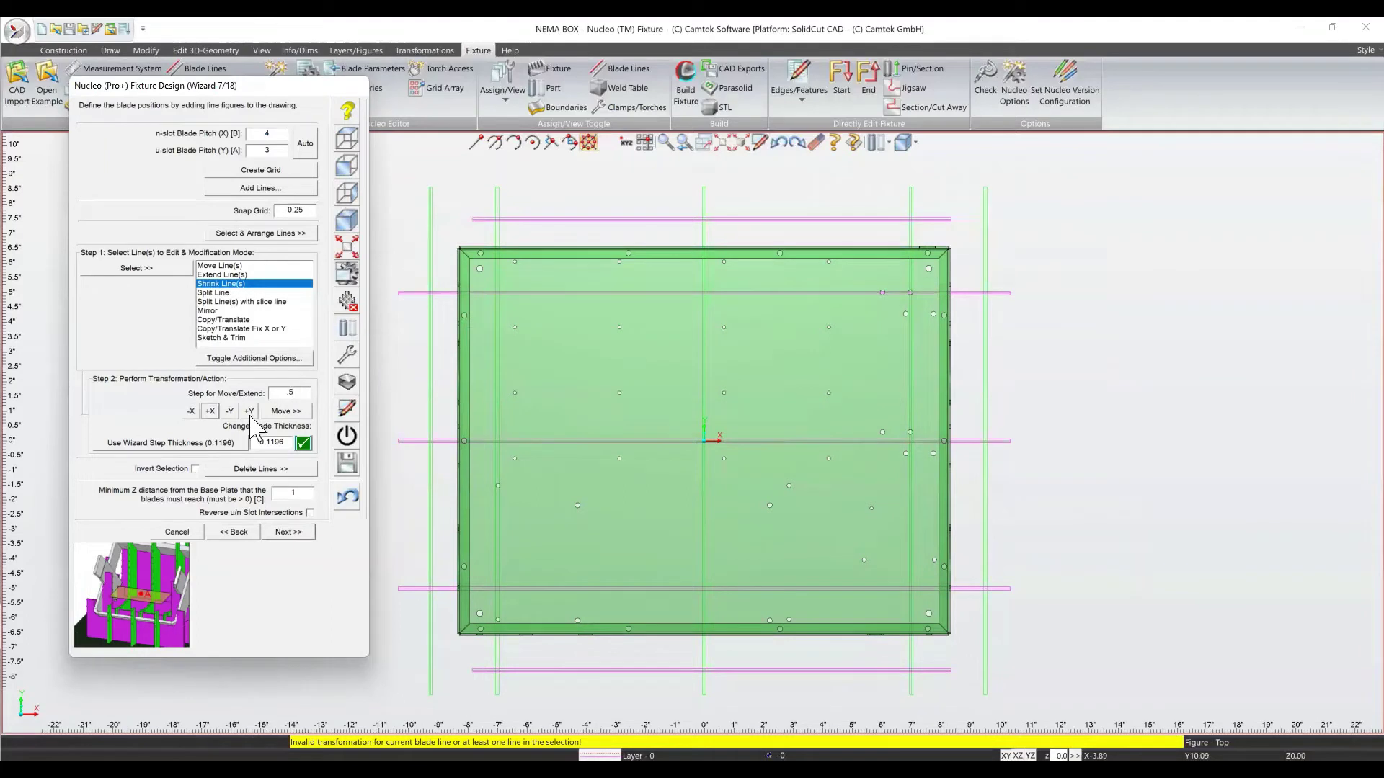
left_click(207, 411)
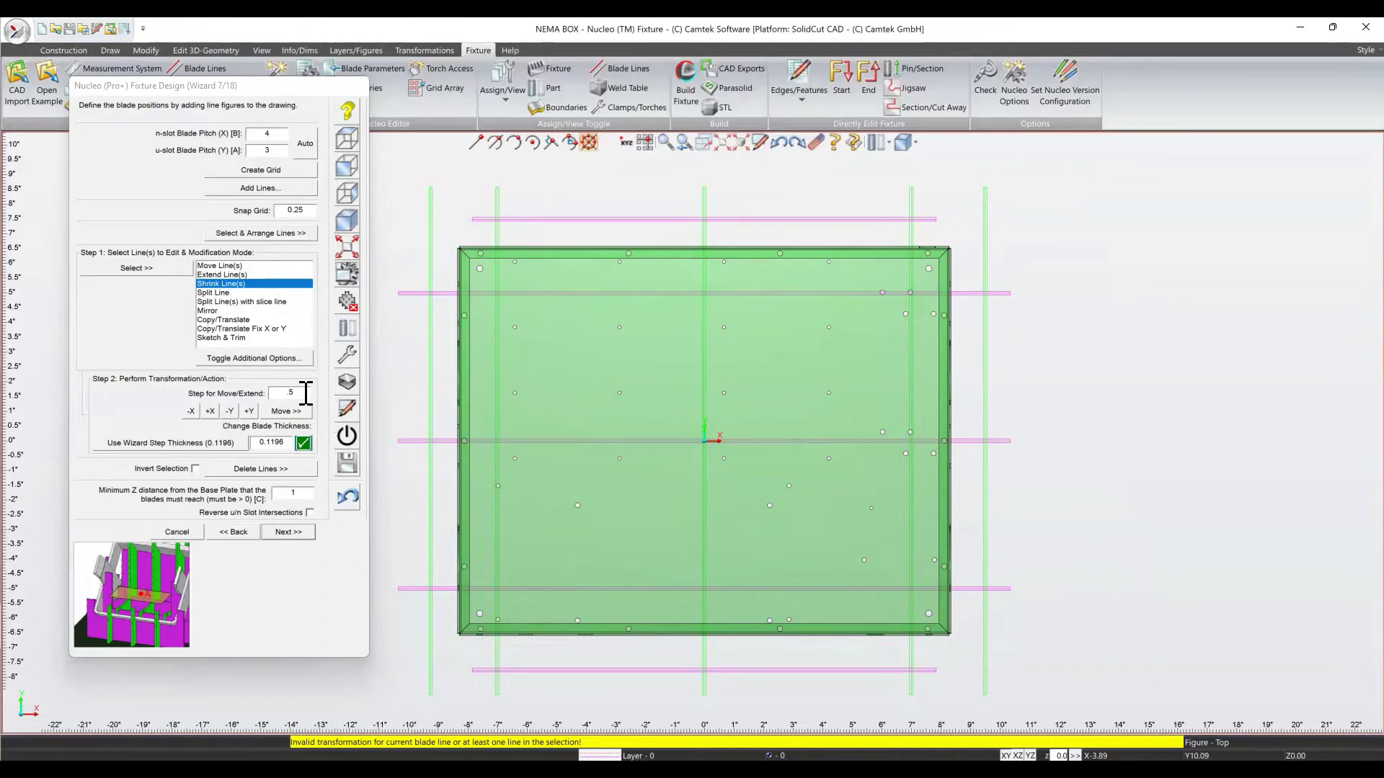
Shrink the -Y ends of the two outermost vertical blade lines by 2.5 in.
left_click_drag(306, 393, 270, 404)
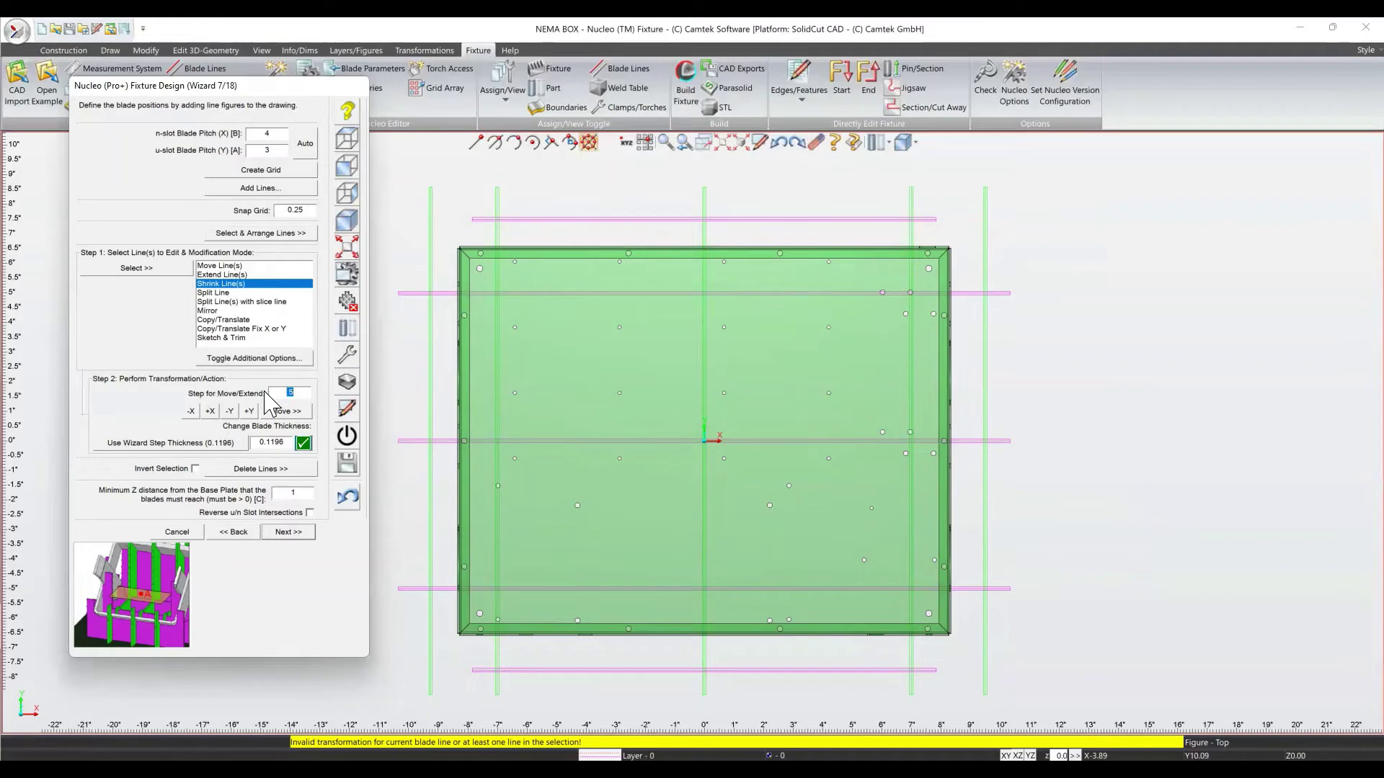
type("2.")
left_click(231, 412)
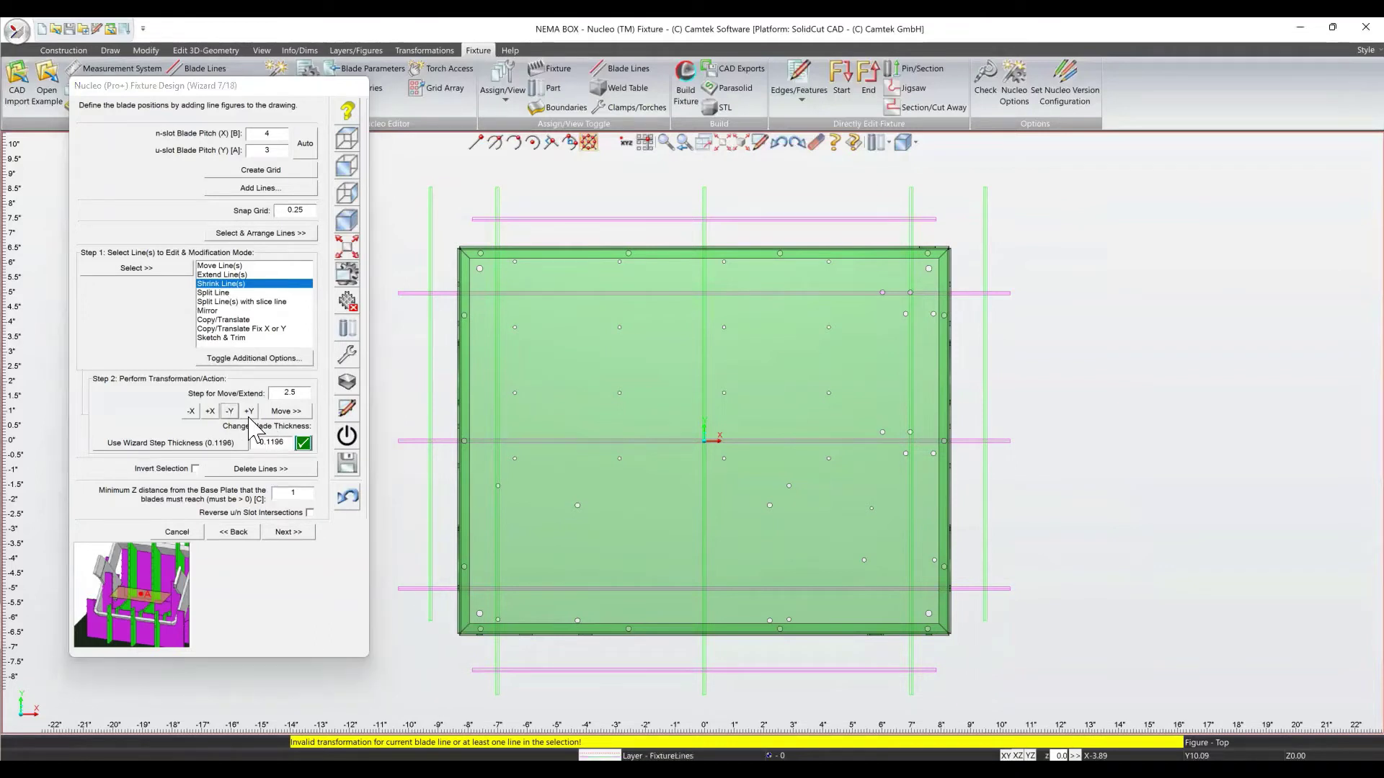
Shrink the +Y ends of the two outermost vertical blade lines by 2.5 in.
left_click(249, 412)
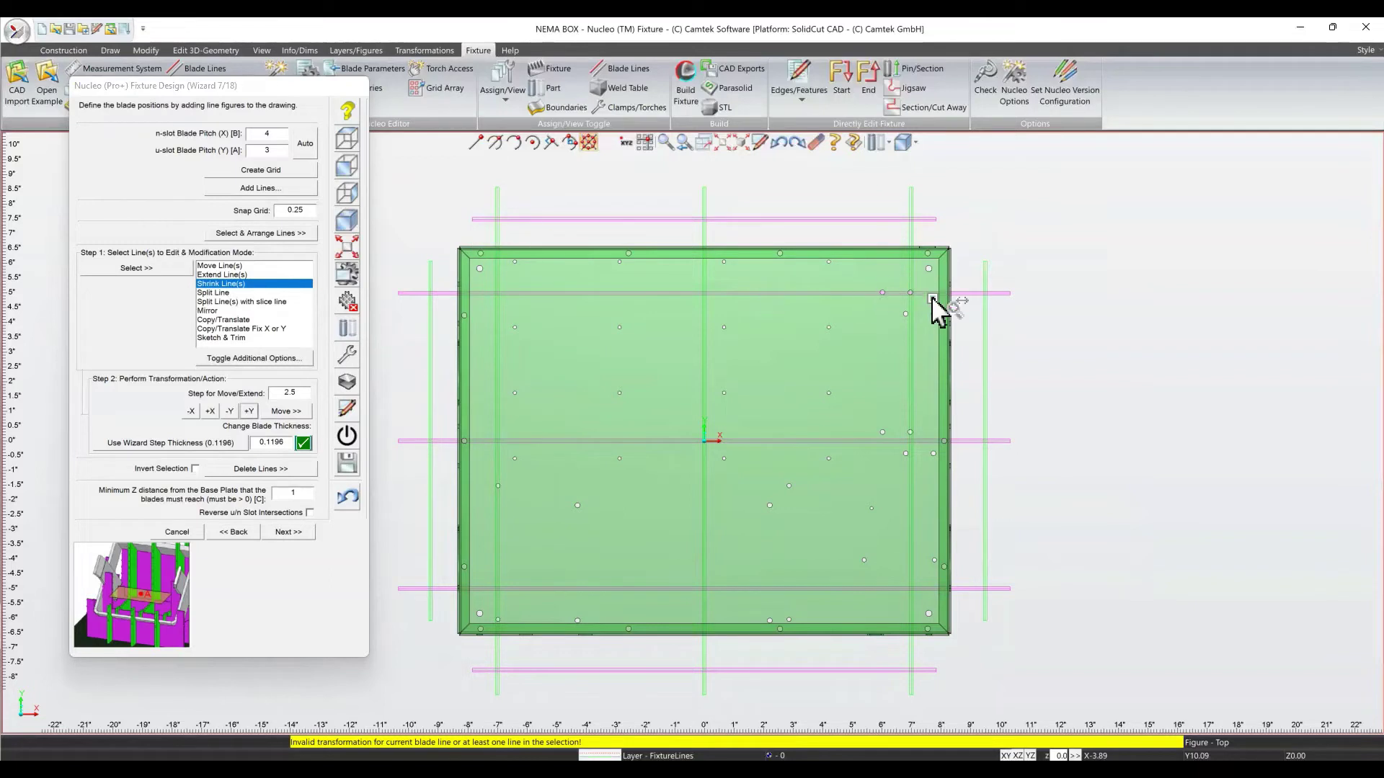
scroll(717, 463, "down", 3)
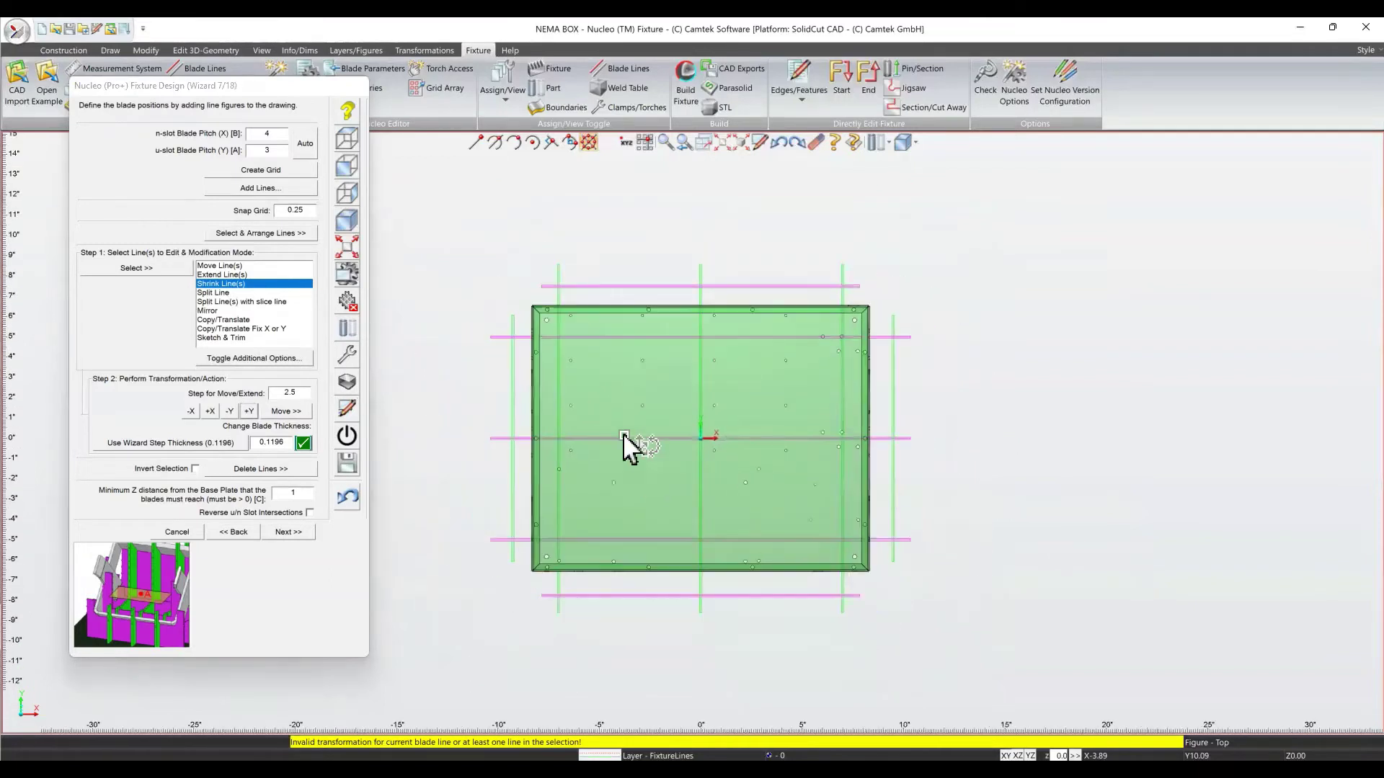
Review the available methods for adding fixture lines without creating any.
left_click(261, 188)
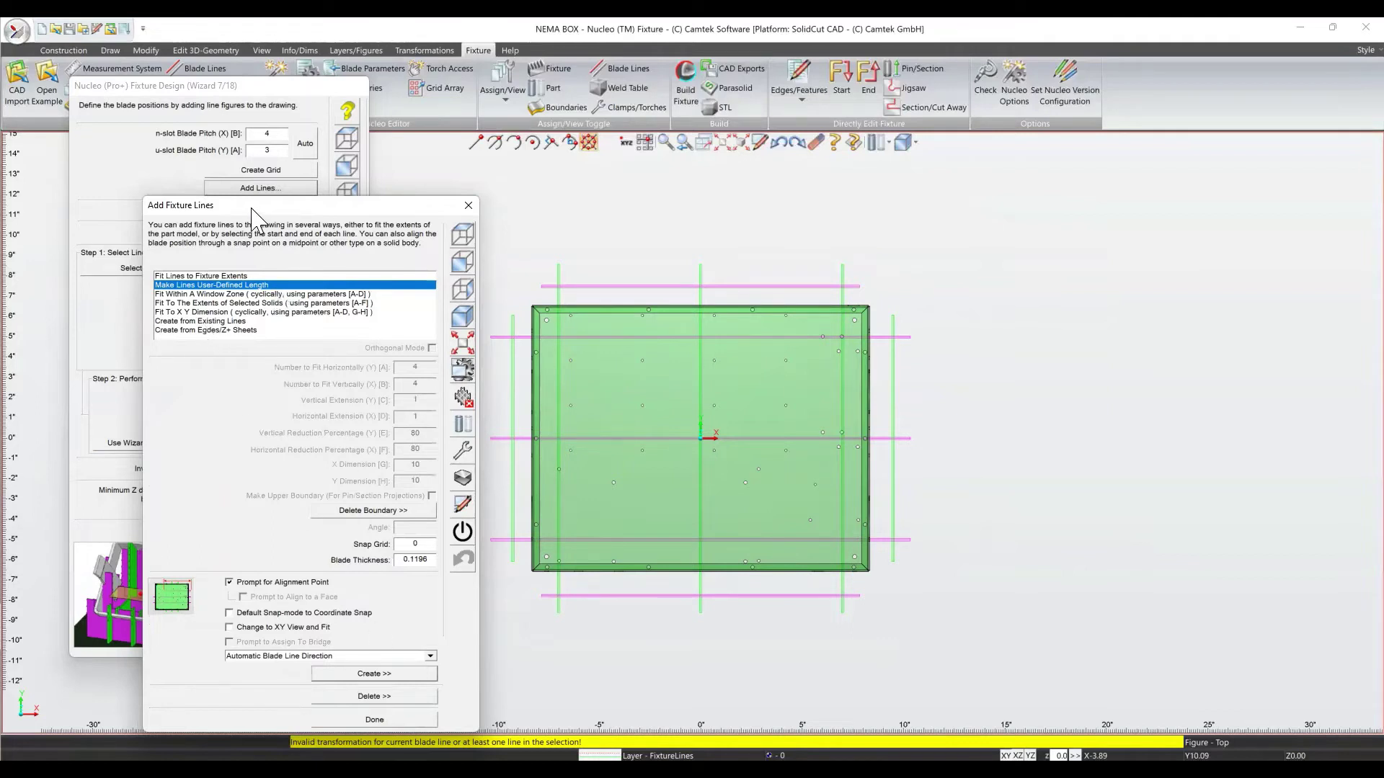
left_click_drag(252, 209, 305, 112)
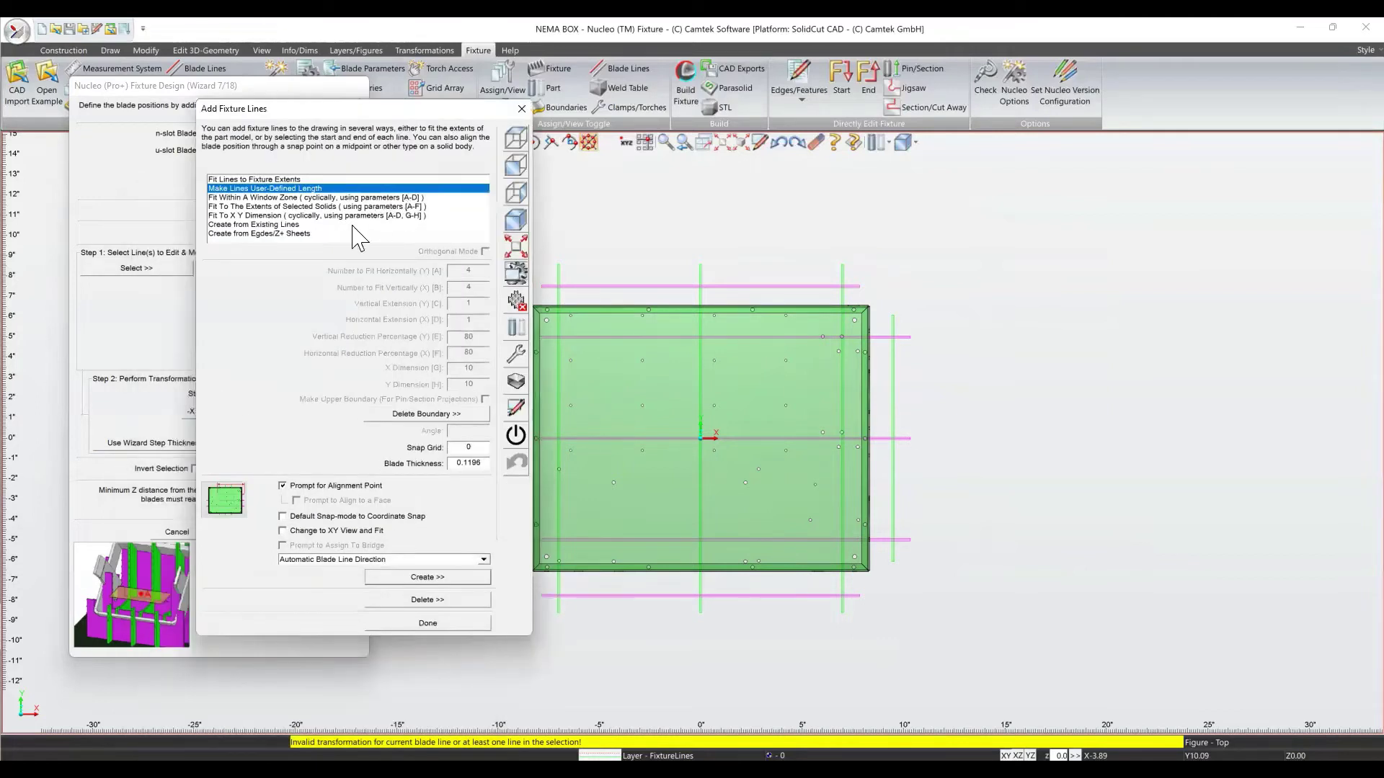
left_click(428, 624)
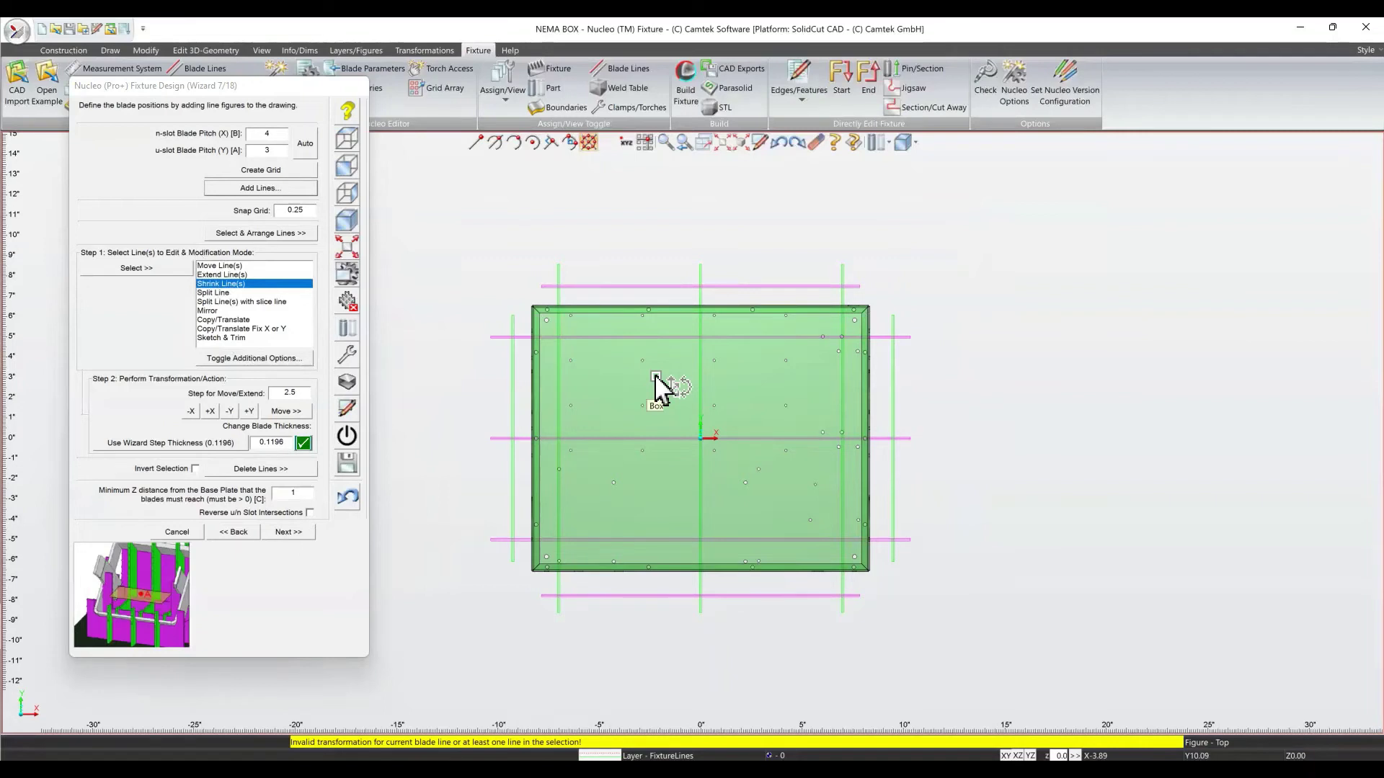
Advance to the blade tab settings and choose the tab style without locking mechanism.
left_click(287, 534)
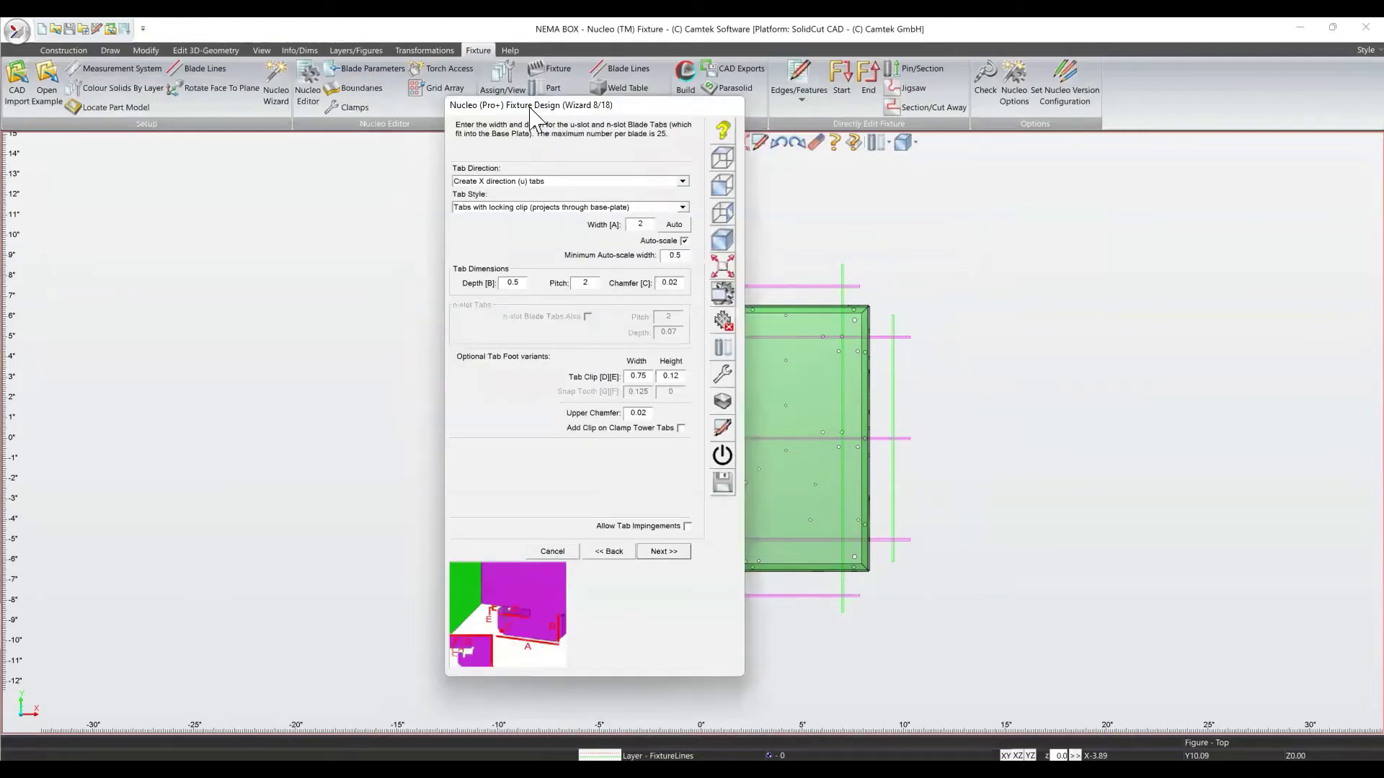
left_click_drag(530, 108, 264, 105)
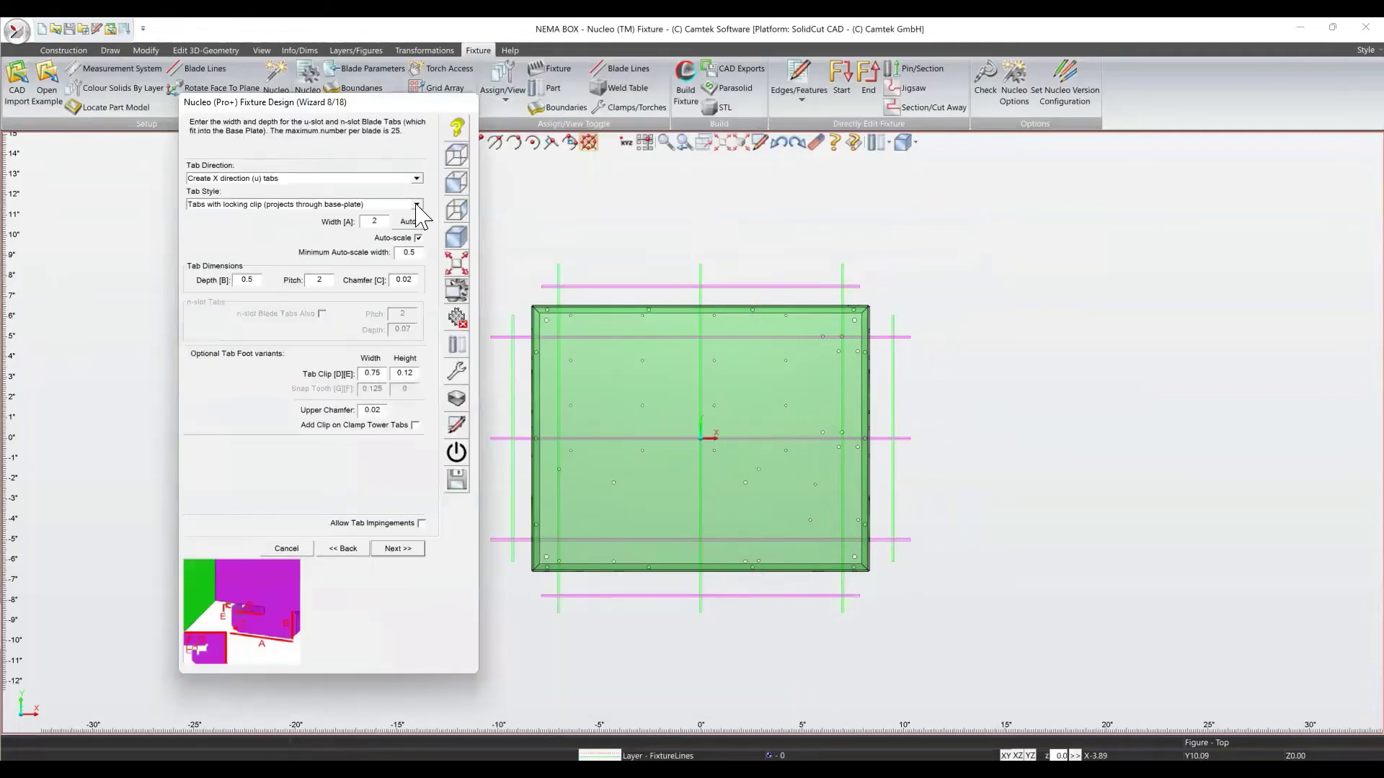
left_click(417, 204)
left_click(341, 215)
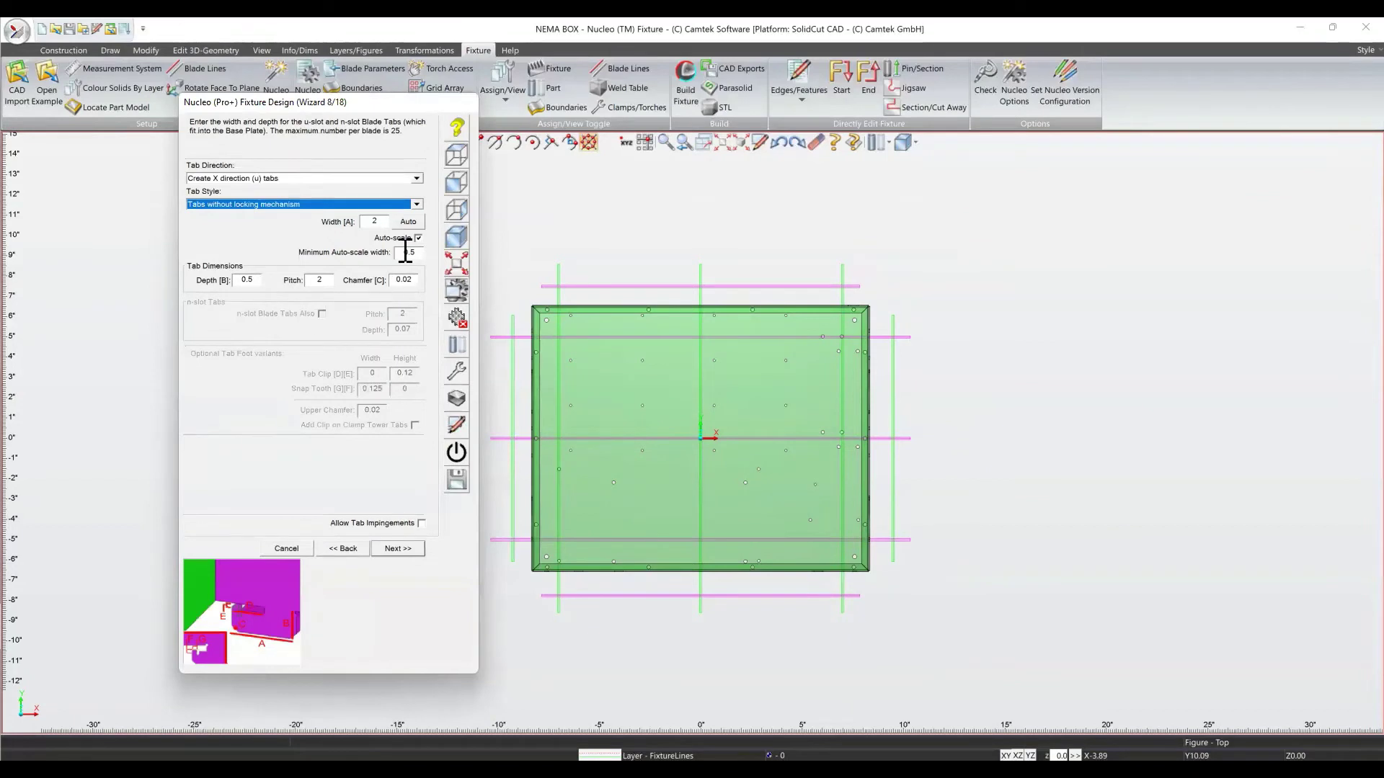
Try a blade tab width of 1.3, and set the width back to 2.
double_click(381, 222)
type("1.3")
left_click_drag(386, 221, 363, 225)
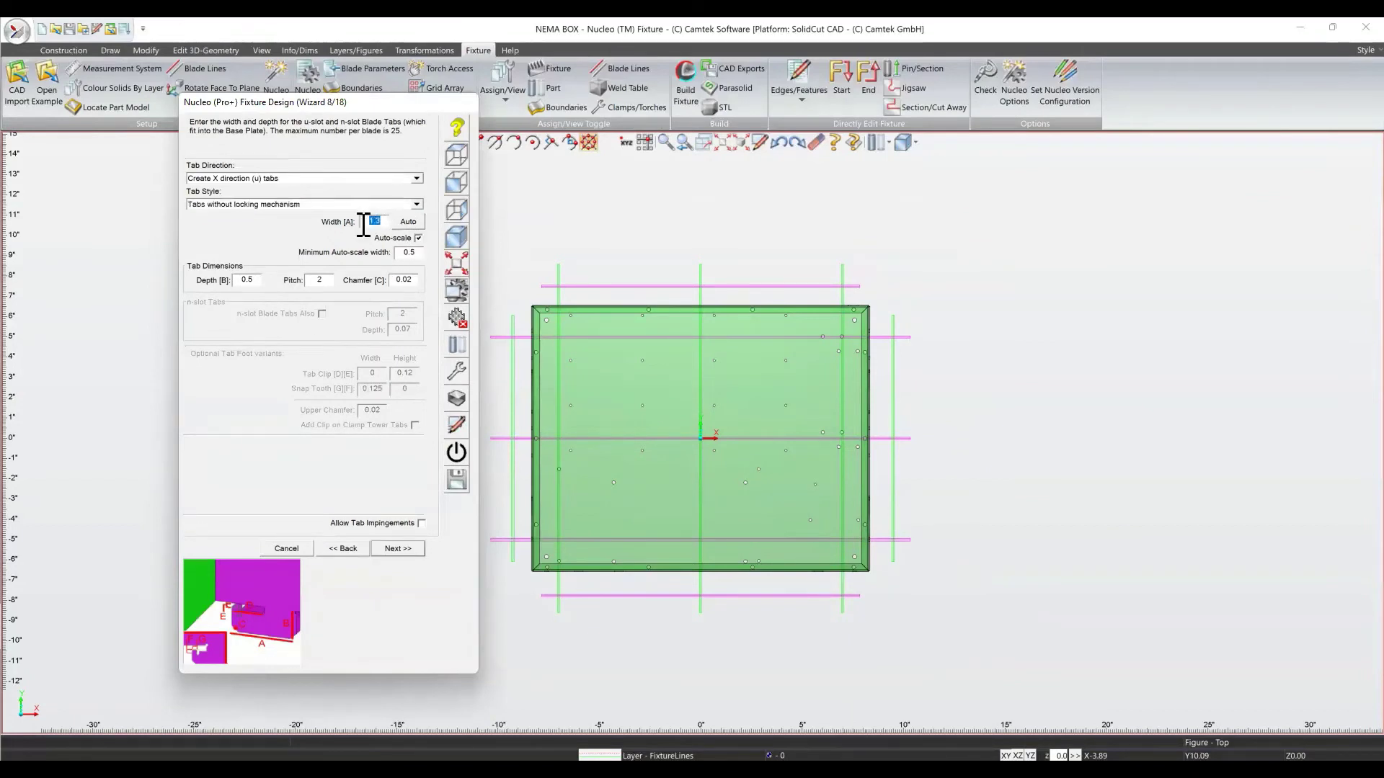
type("2")
left_click_drag(259, 280, 237, 295)
key("BackSpace")
Accept the tab settings and advance past the clamp and torch access pages to the weld positions, adding no clamps or torches.
left_click(397, 549)
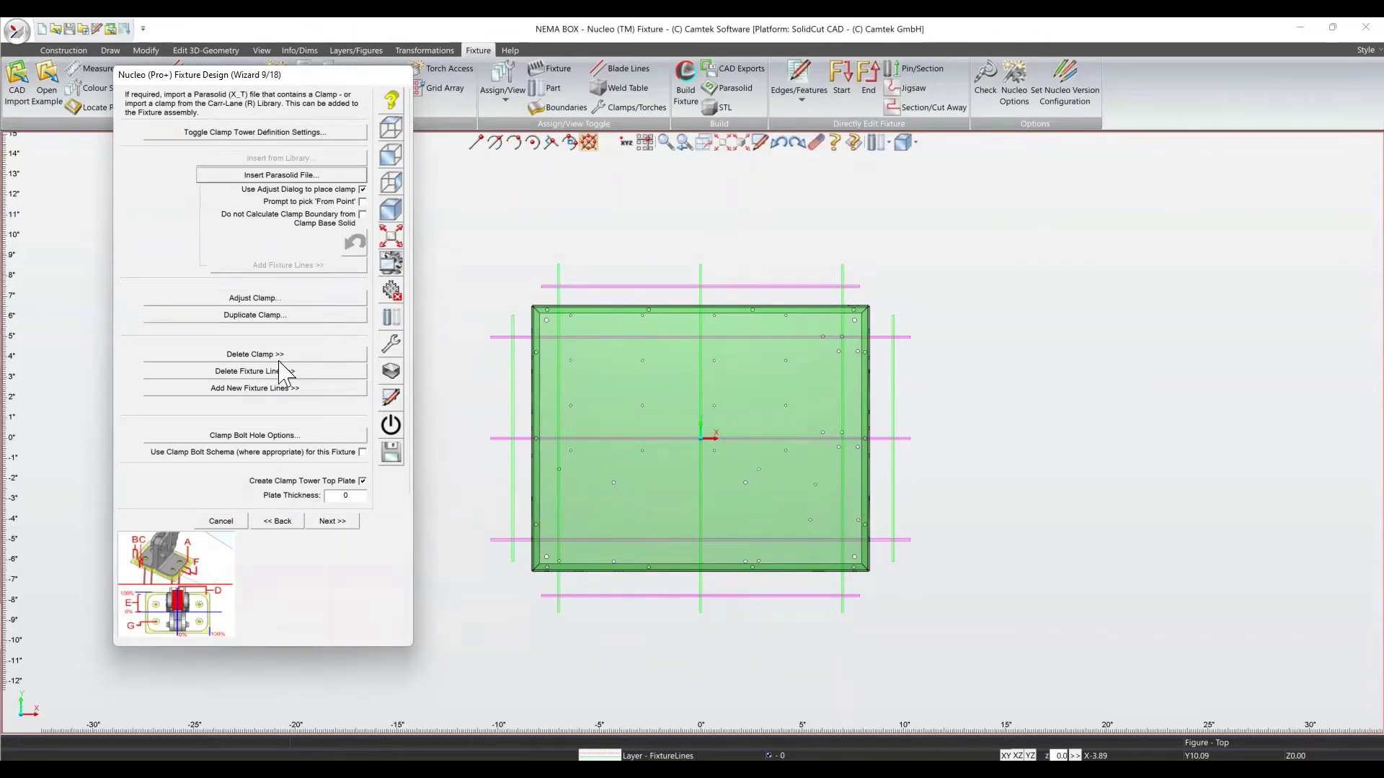
left_click(332, 522)
left_click_drag(606, 103, 245, 79)
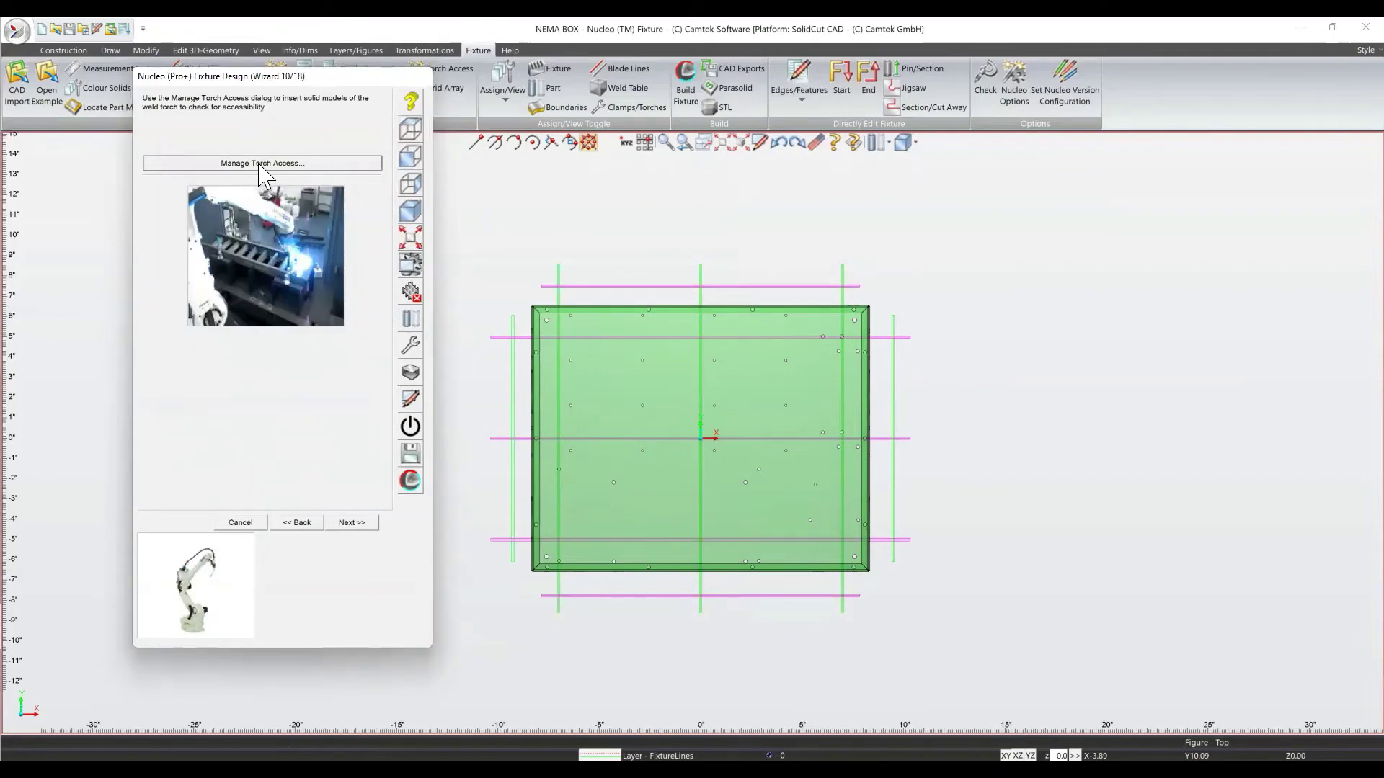
left_click(345, 524)
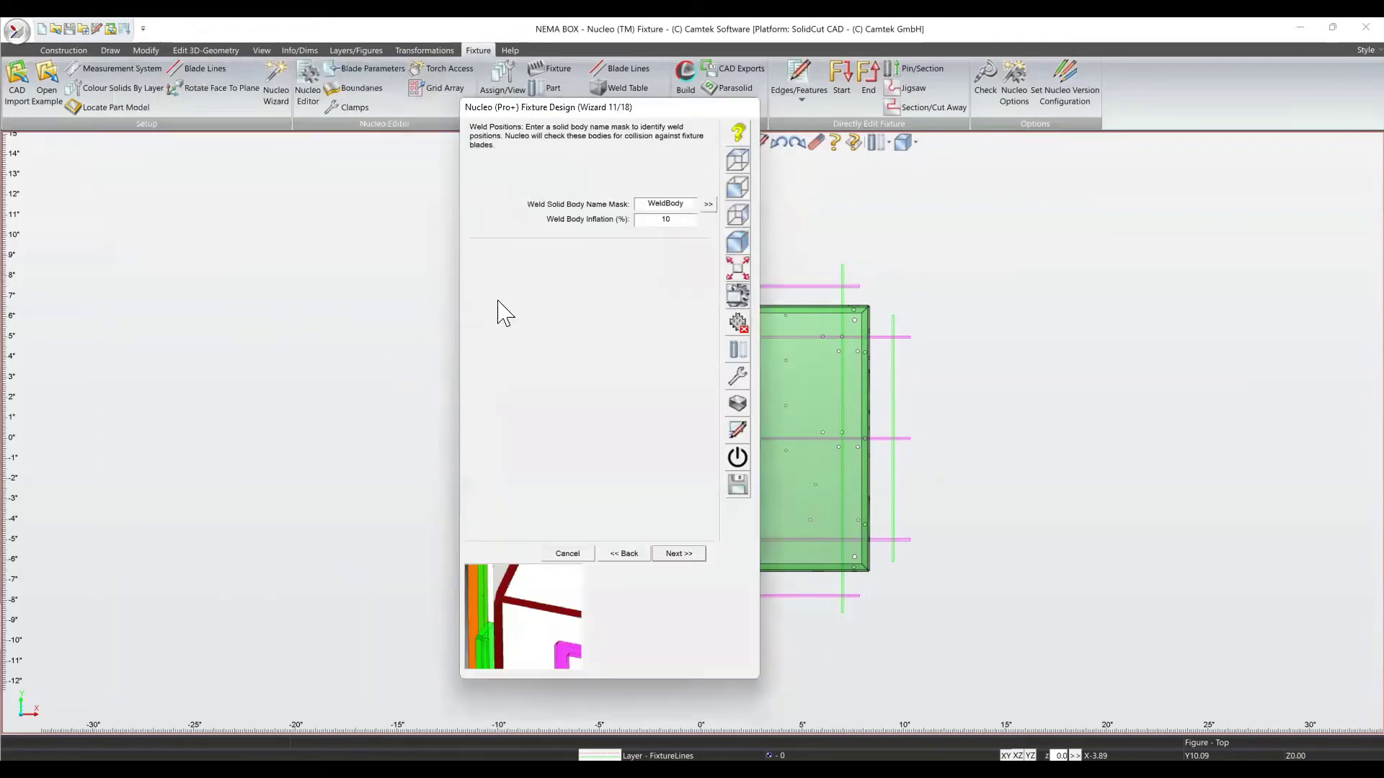
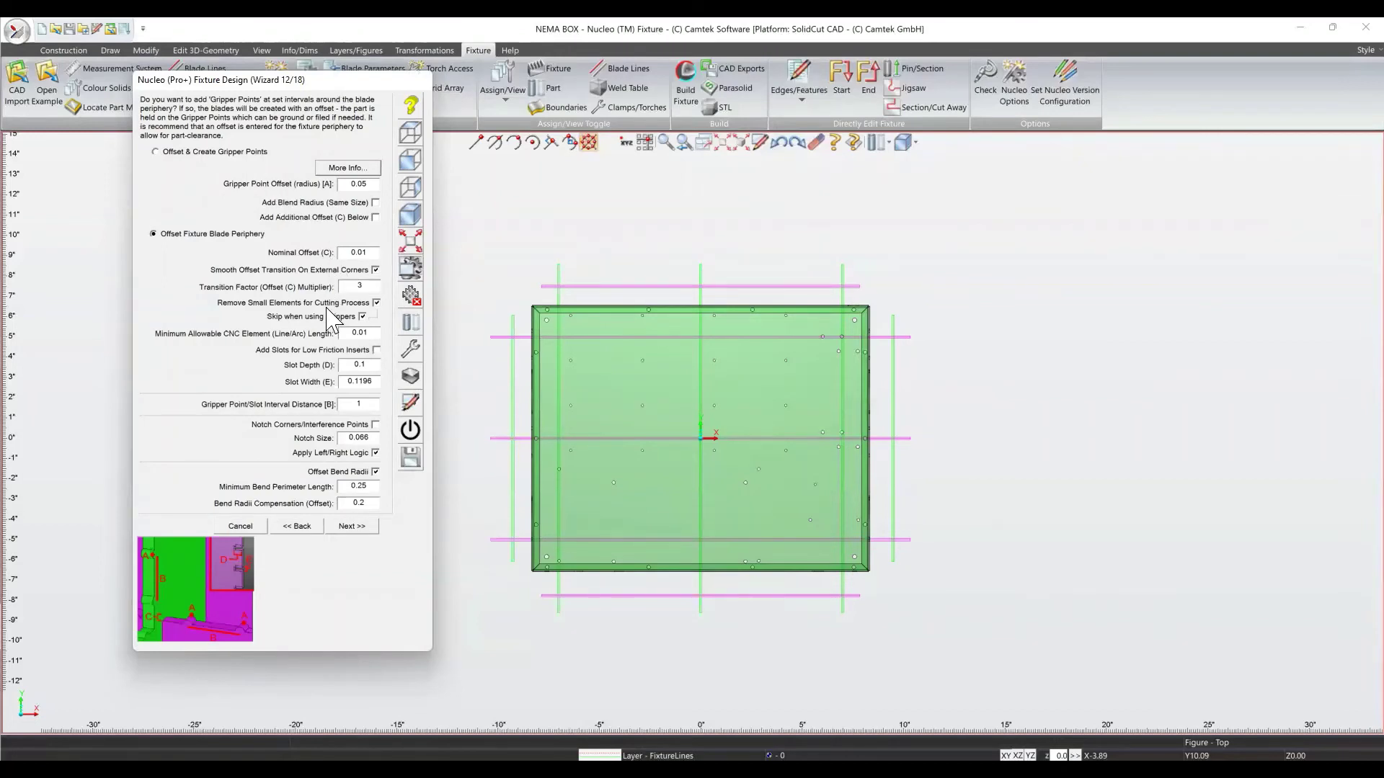
Enable notching of corners and interference points, and disable it again.
mouse_move(326, 308)
mouse_move(346, 435)
left_click(376, 425)
left_click(376, 425)
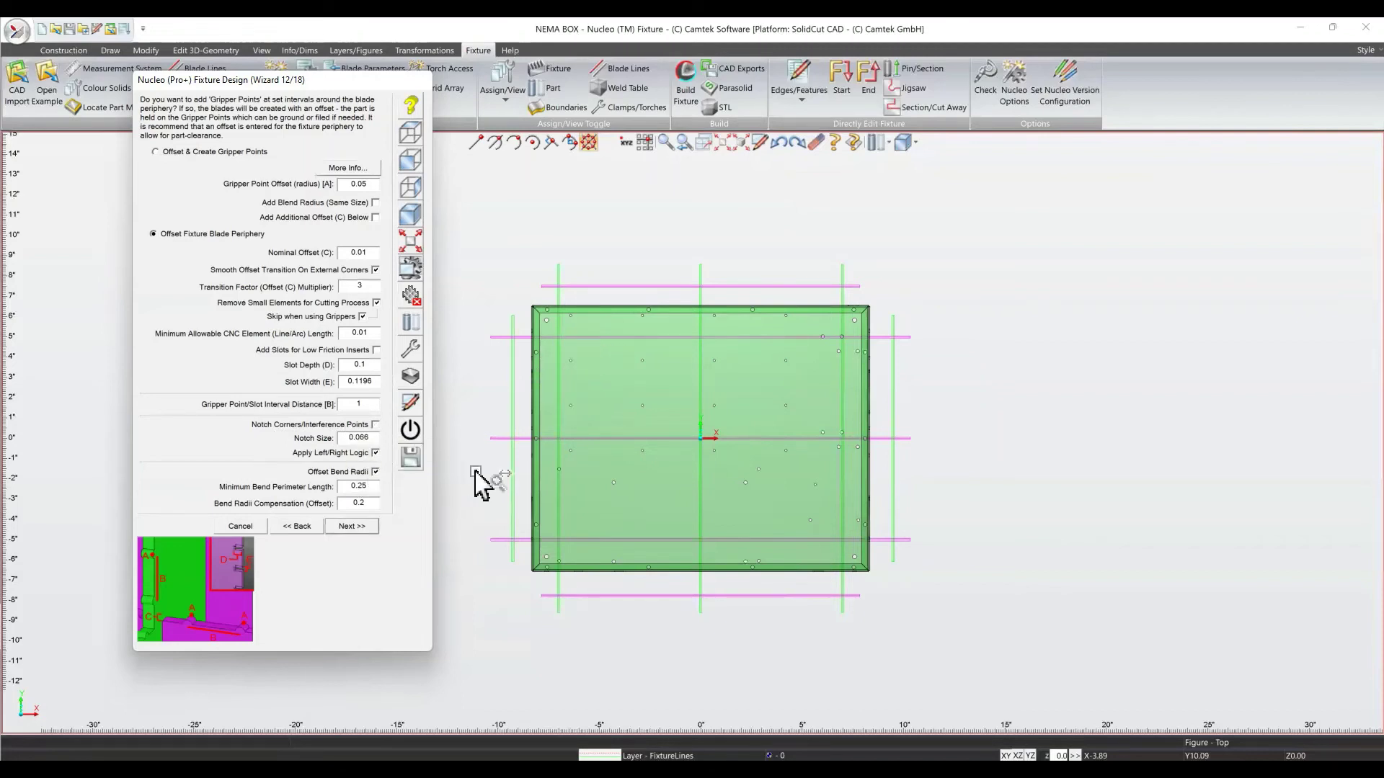
Examine the box's side cut-outs, corners and bent lower edges from oblique views, close up and as a whole.
middle_click_drag(645, 493, 660, 321)
scroll(639, 413, "up", 6)
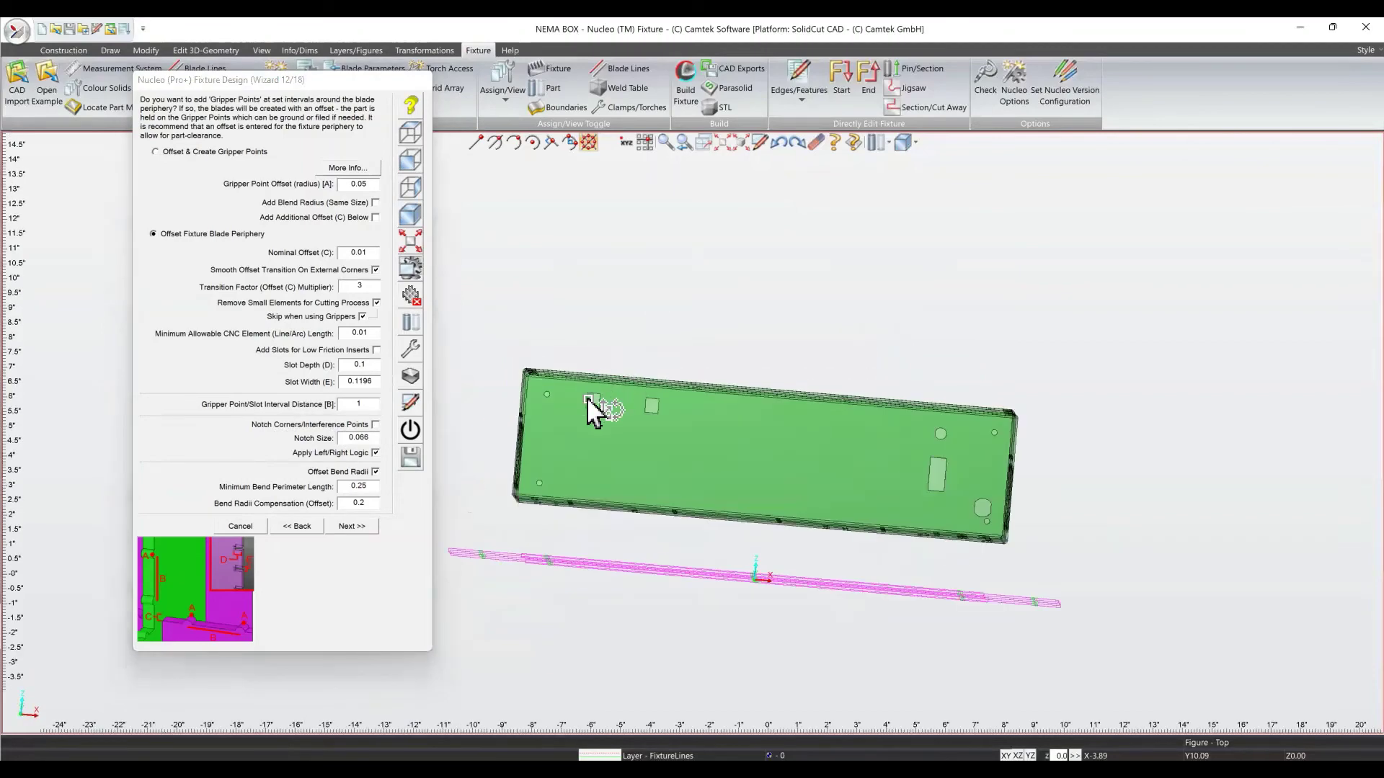
scroll(637, 413, "up", 4)
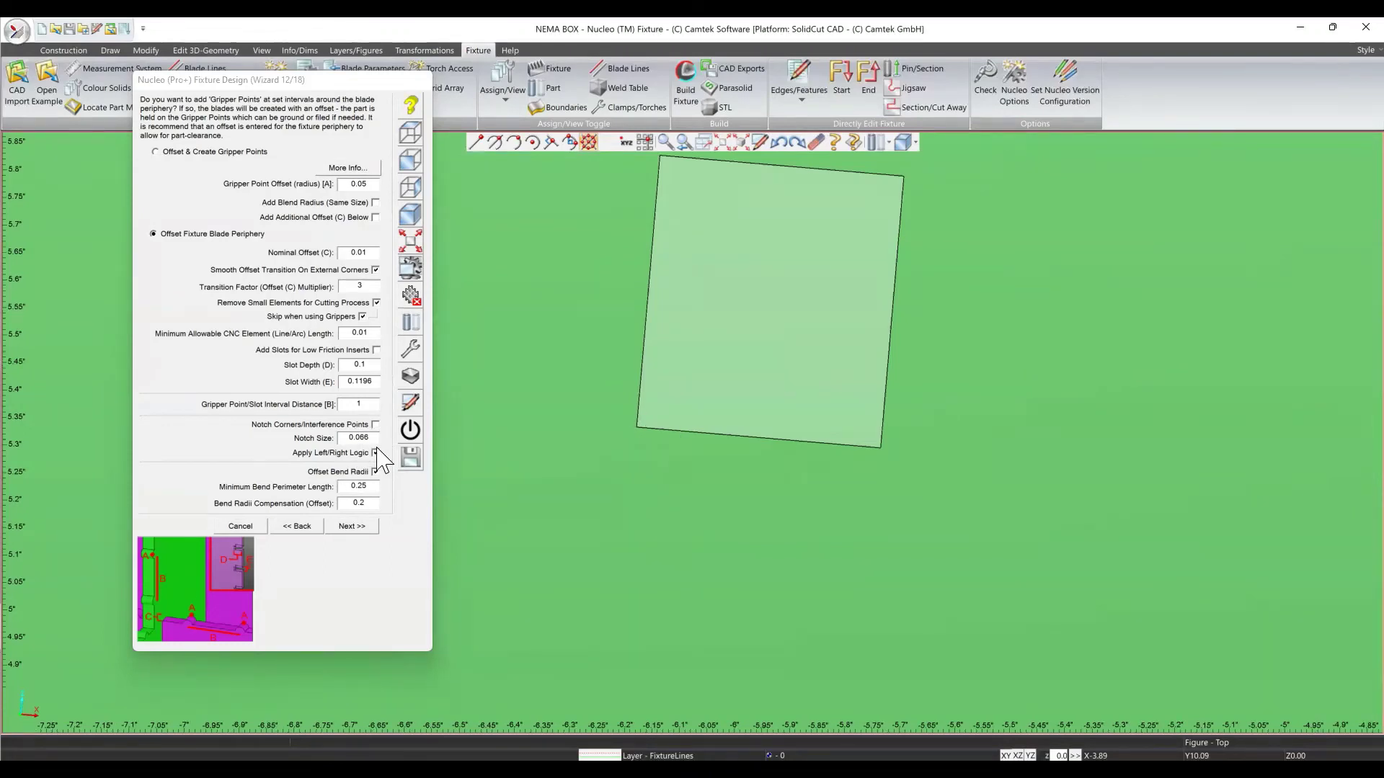
scroll(741, 457, "down", 10)
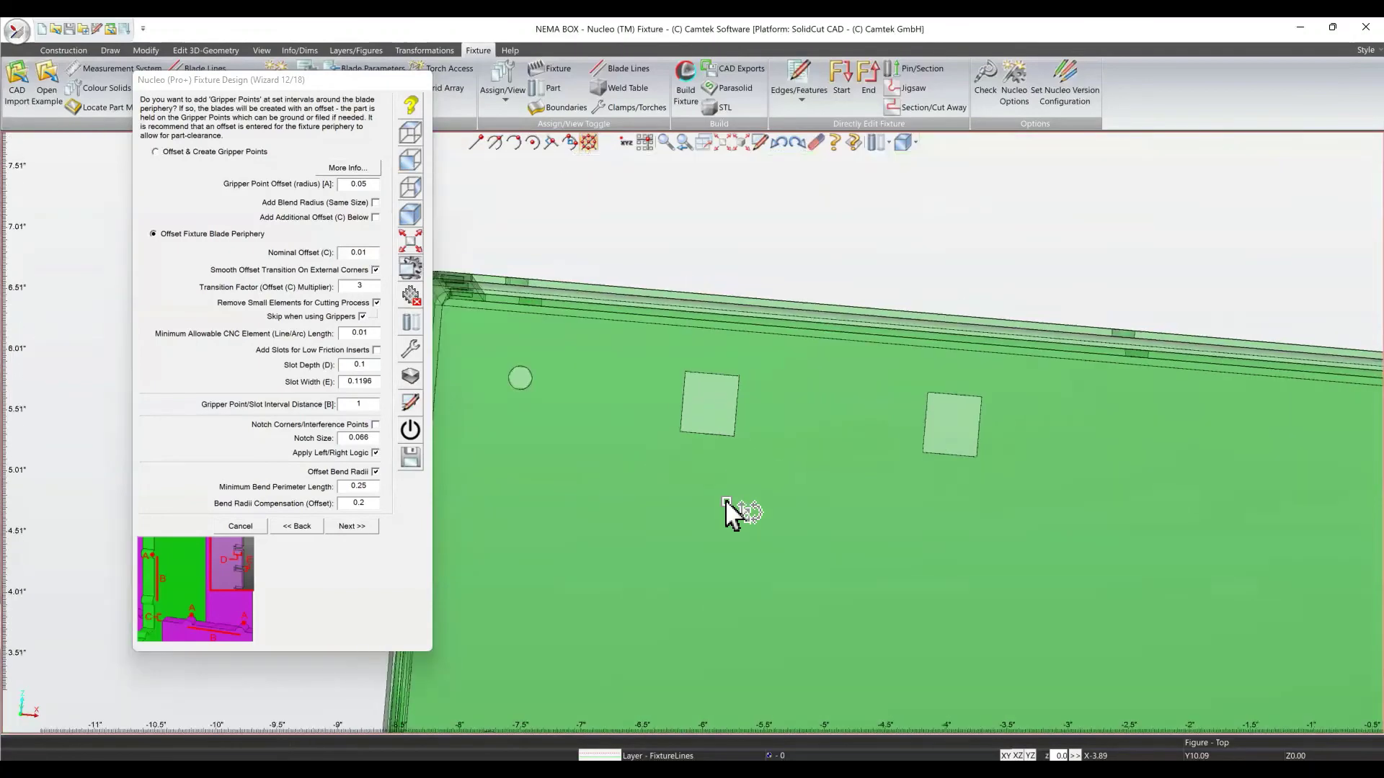
middle_click_drag(627, 716, 464, 534)
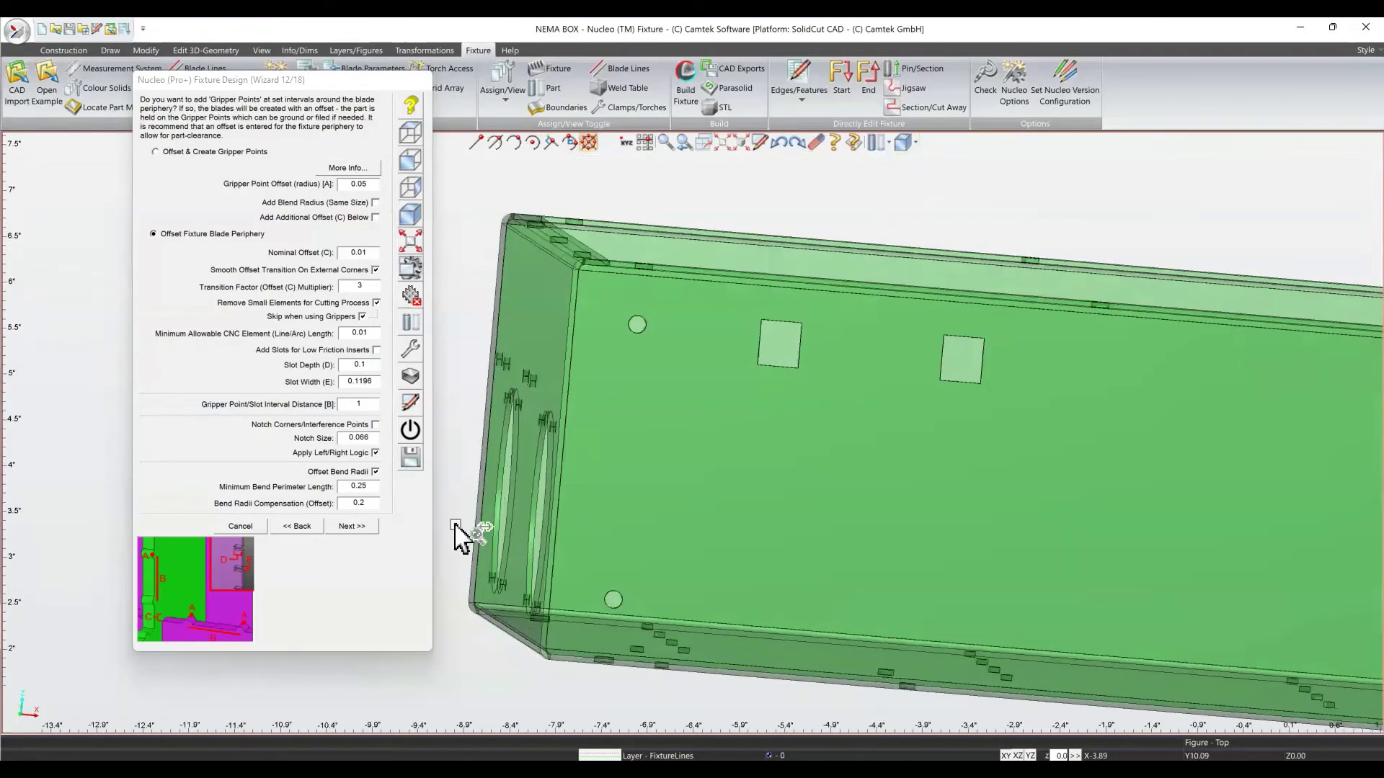
scroll(634, 632, "up", 3)
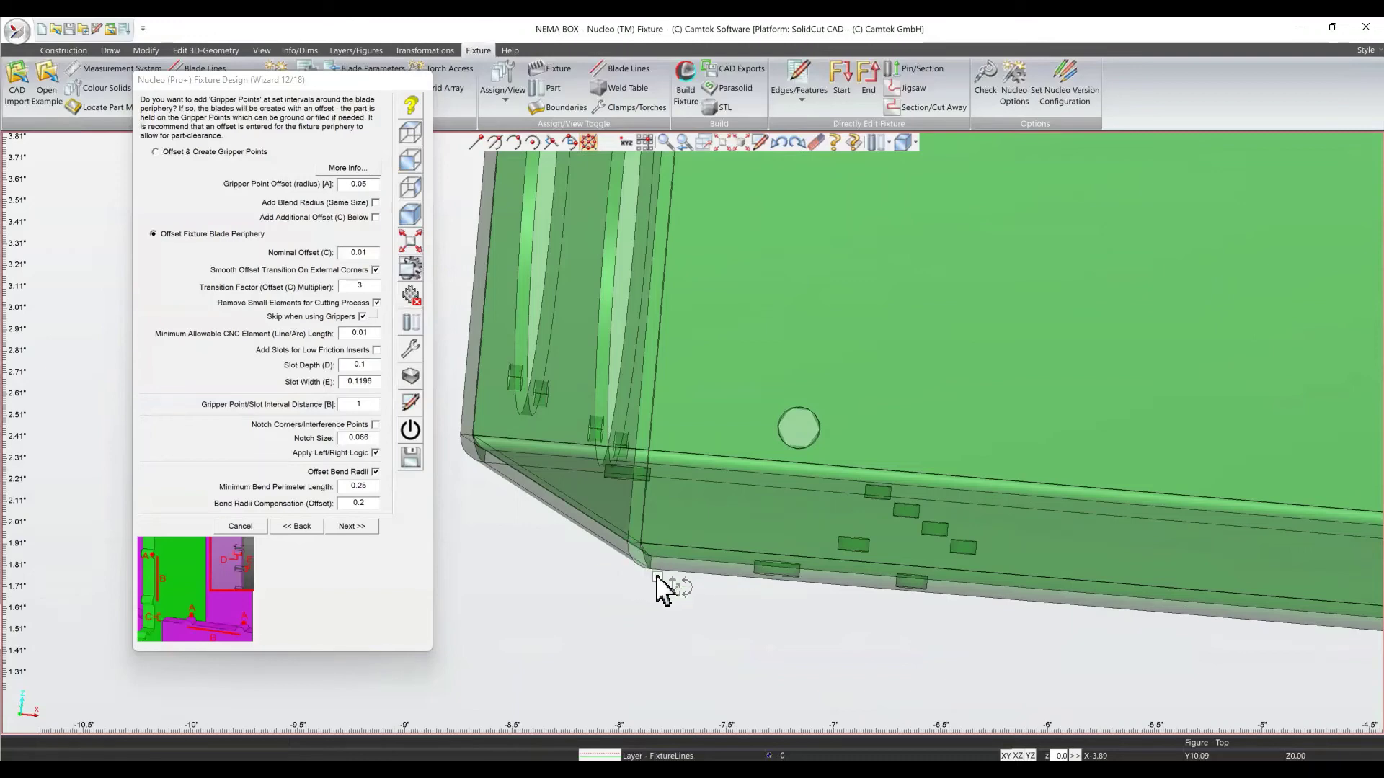
scroll(694, 542, "down", 3)
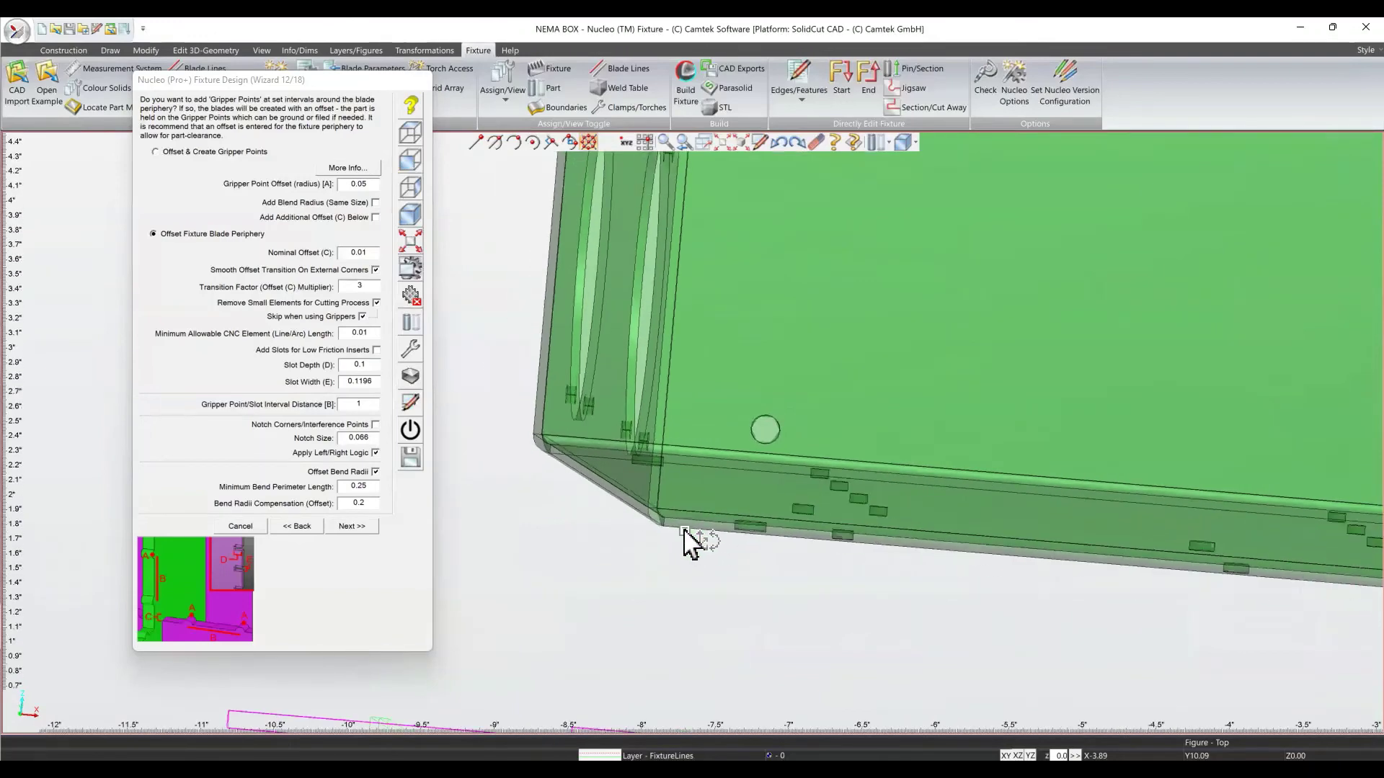
scroll(693, 542, "down", 1)
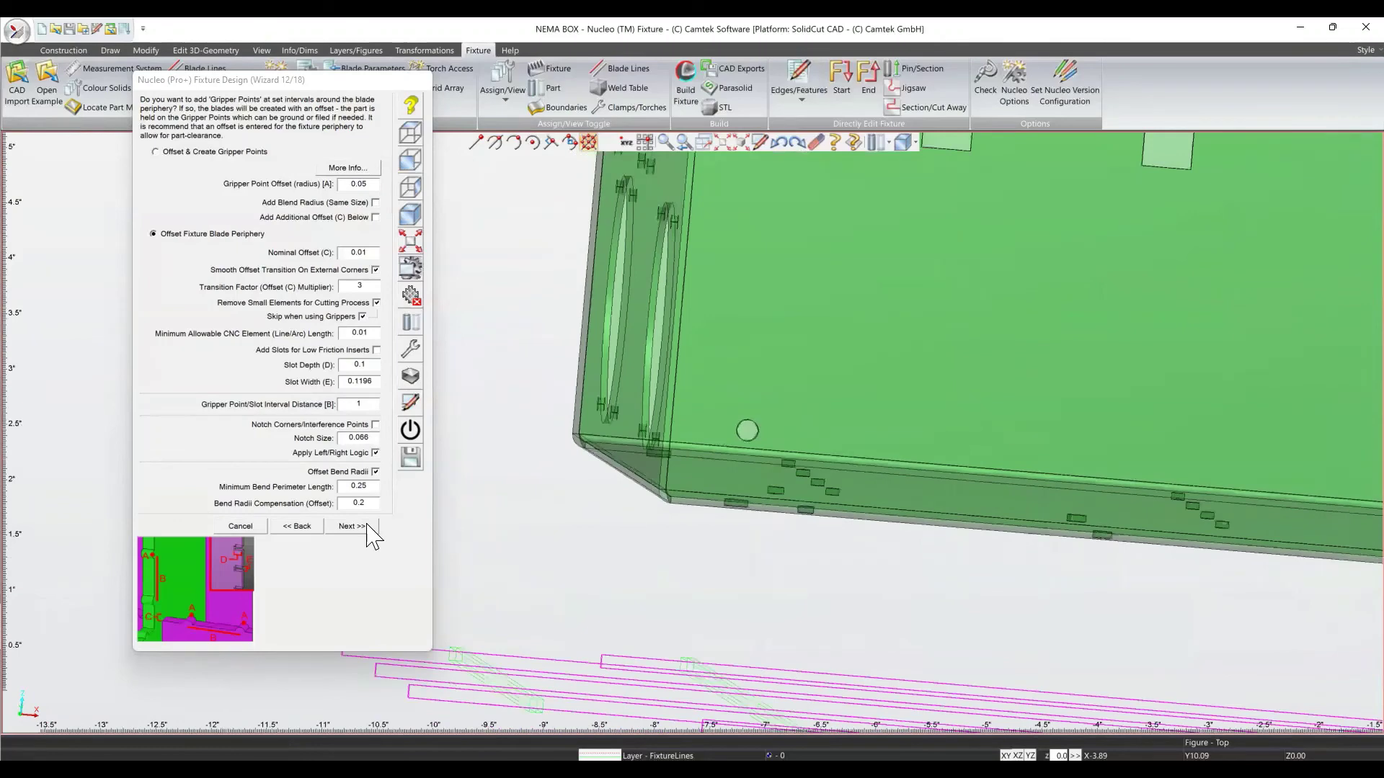
scroll(791, 482, "down", 6)
scroll(876, 461, "up", 1)
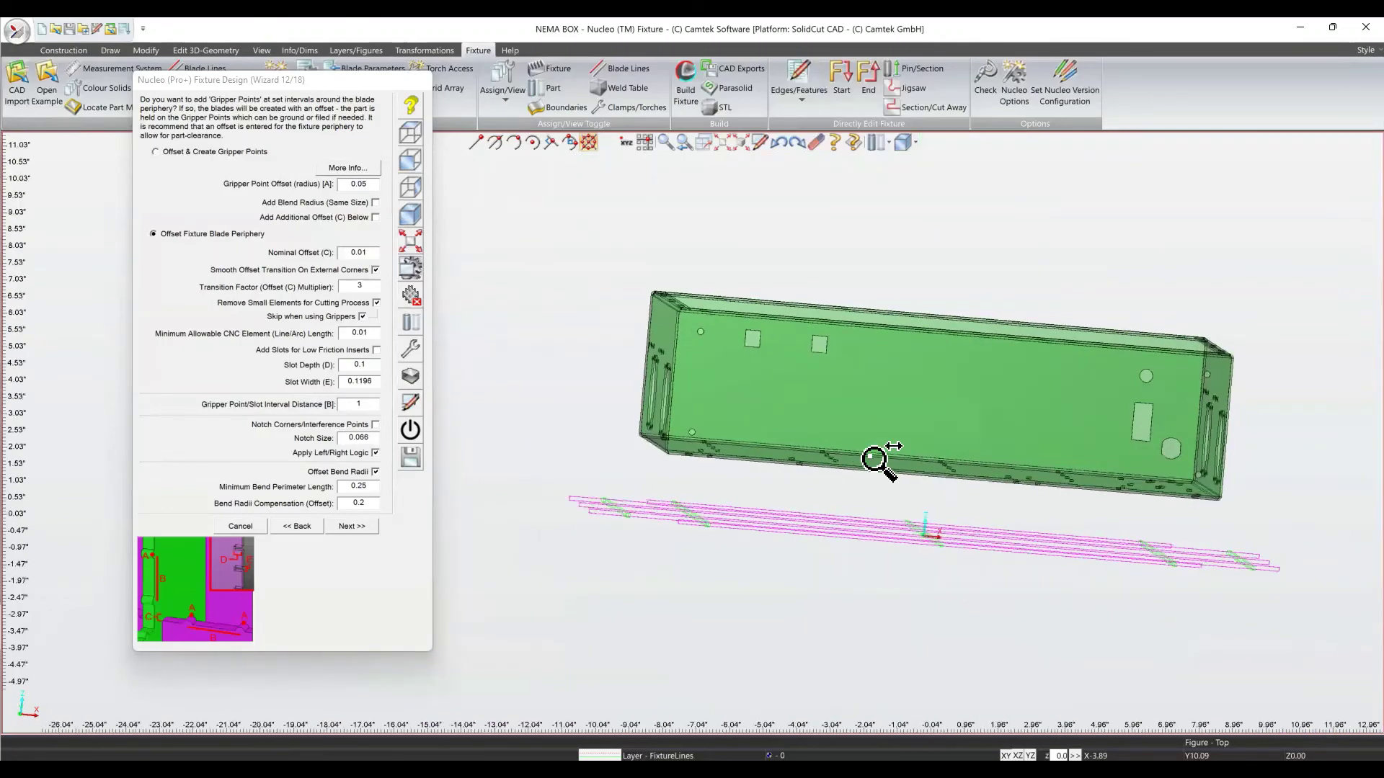
middle_click_drag(874, 459, 787, 442)
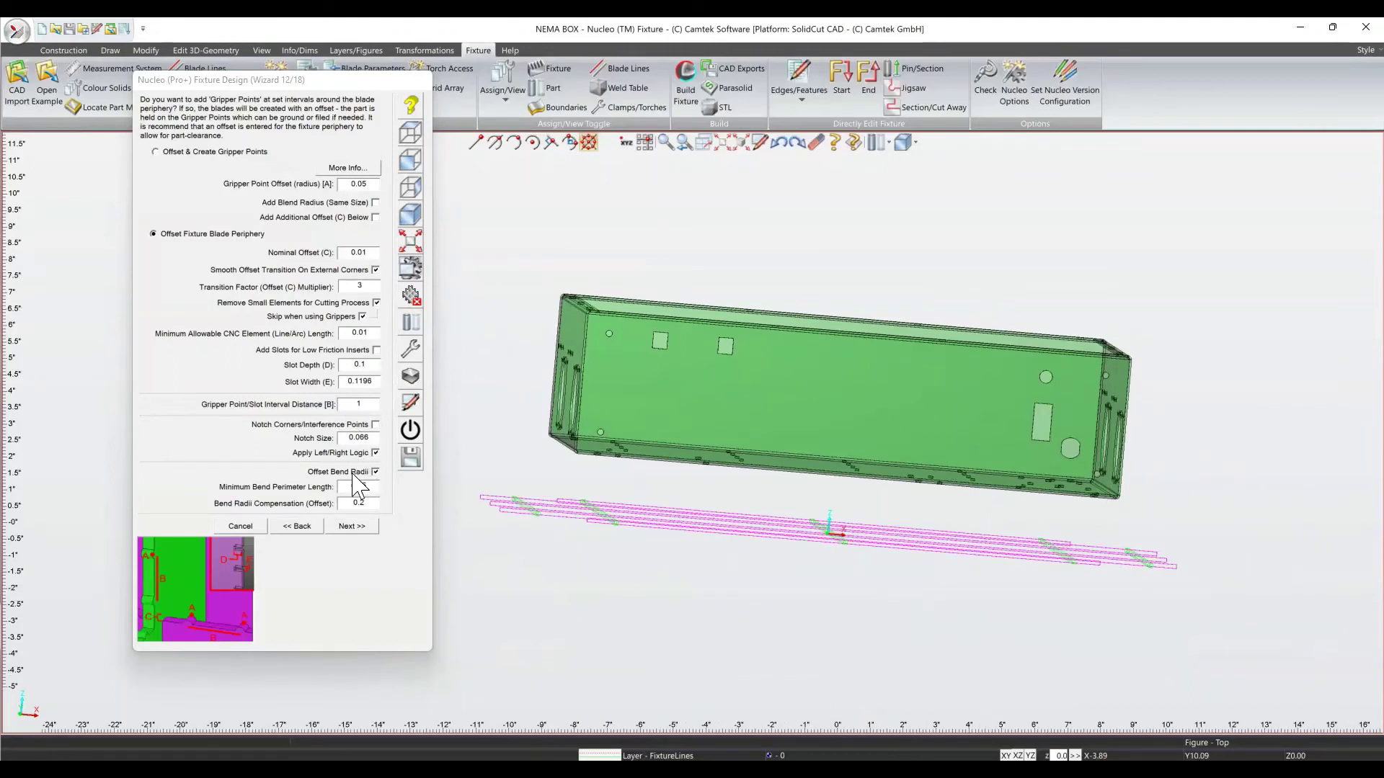
Accept the periphery offset settings and turn on weight reduction for the fixture assembly blades based on their area.
left_click(352, 527)
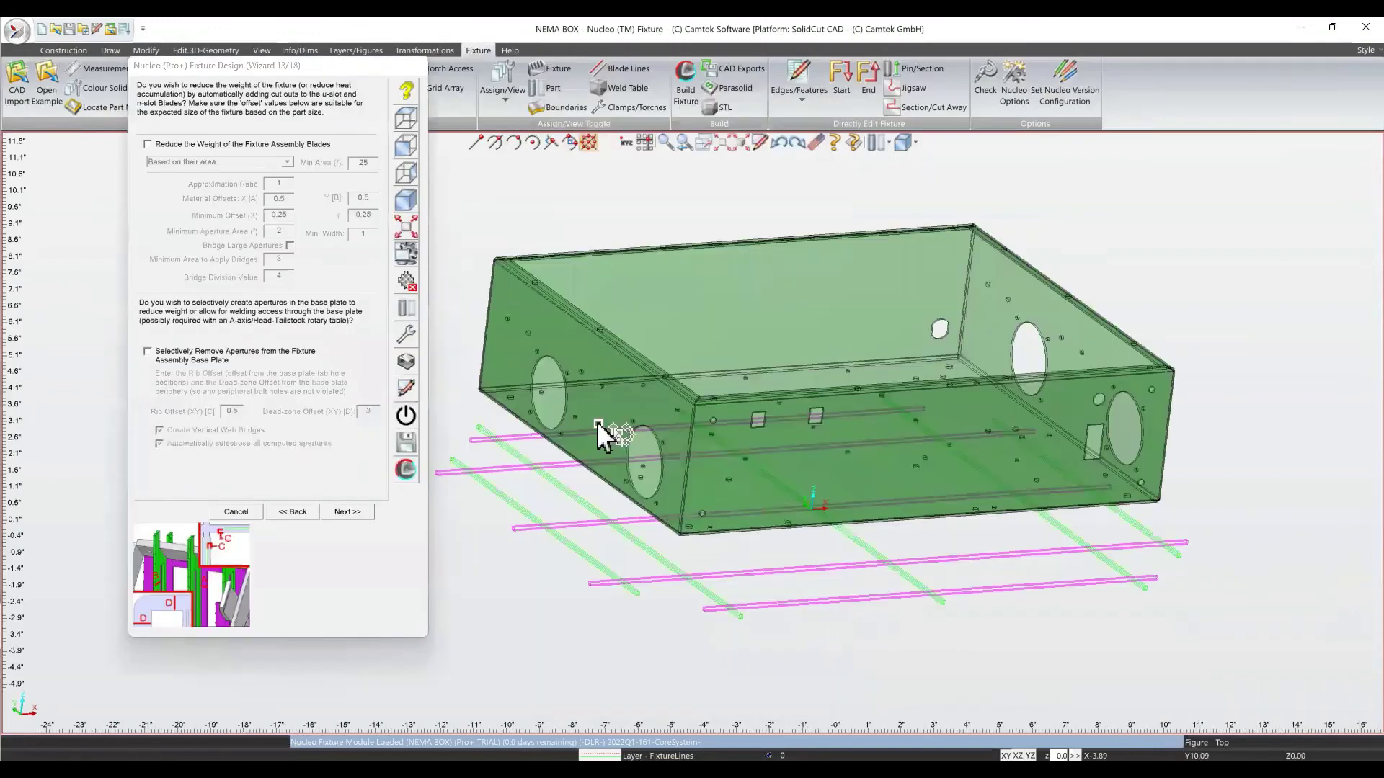
left_click(180, 145)
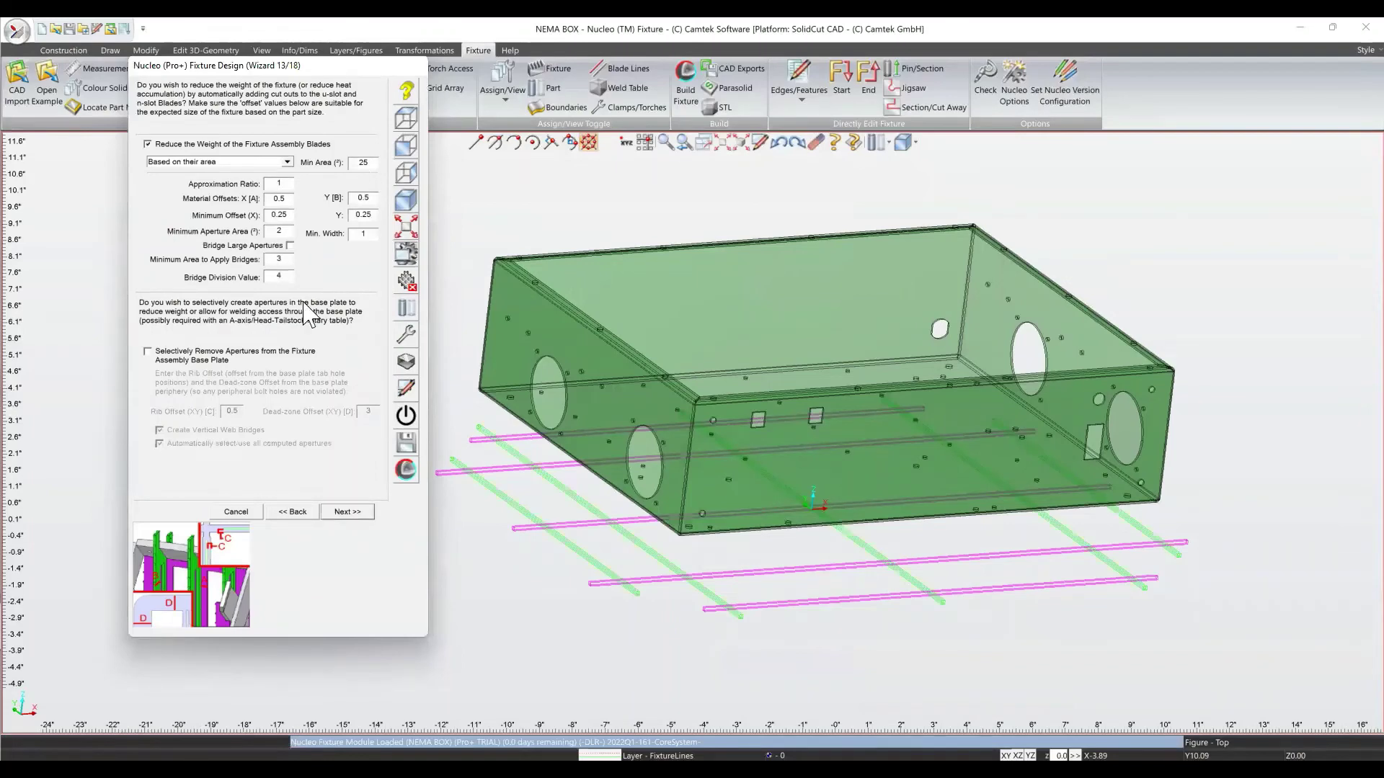
left_click(347, 513)
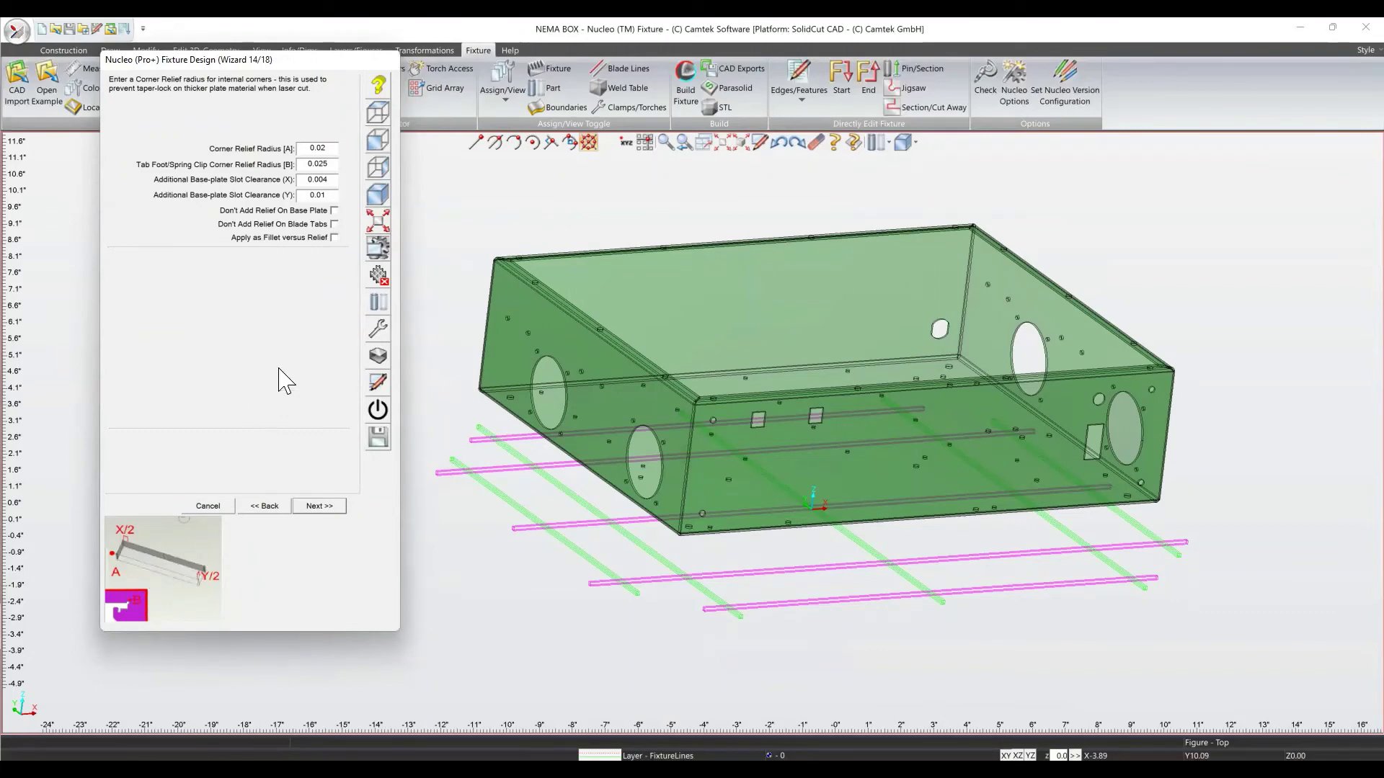
Accept the existing corner relief, pin tower and bolt hole settings and advance to the fixture creation method.
left_click(319, 507)
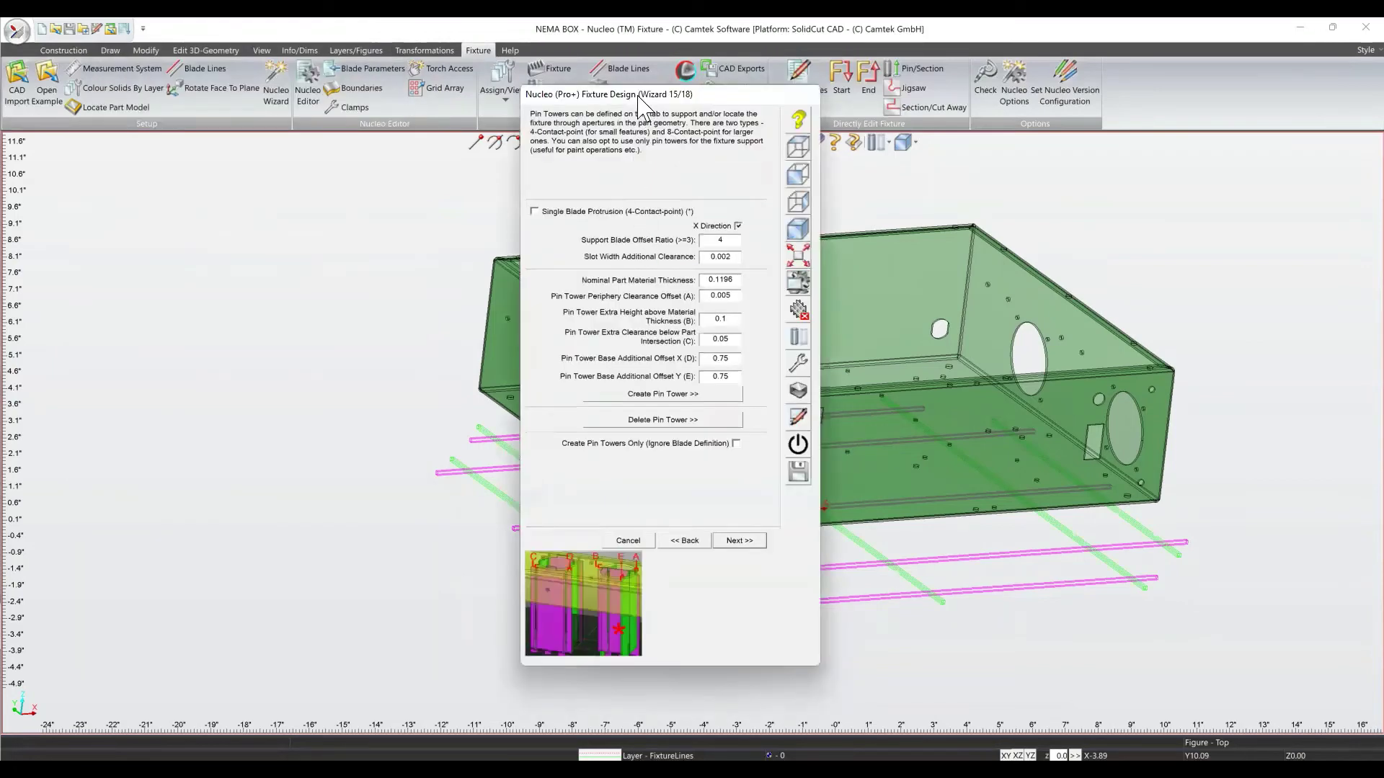
left_click_drag(638, 95, 238, 72)
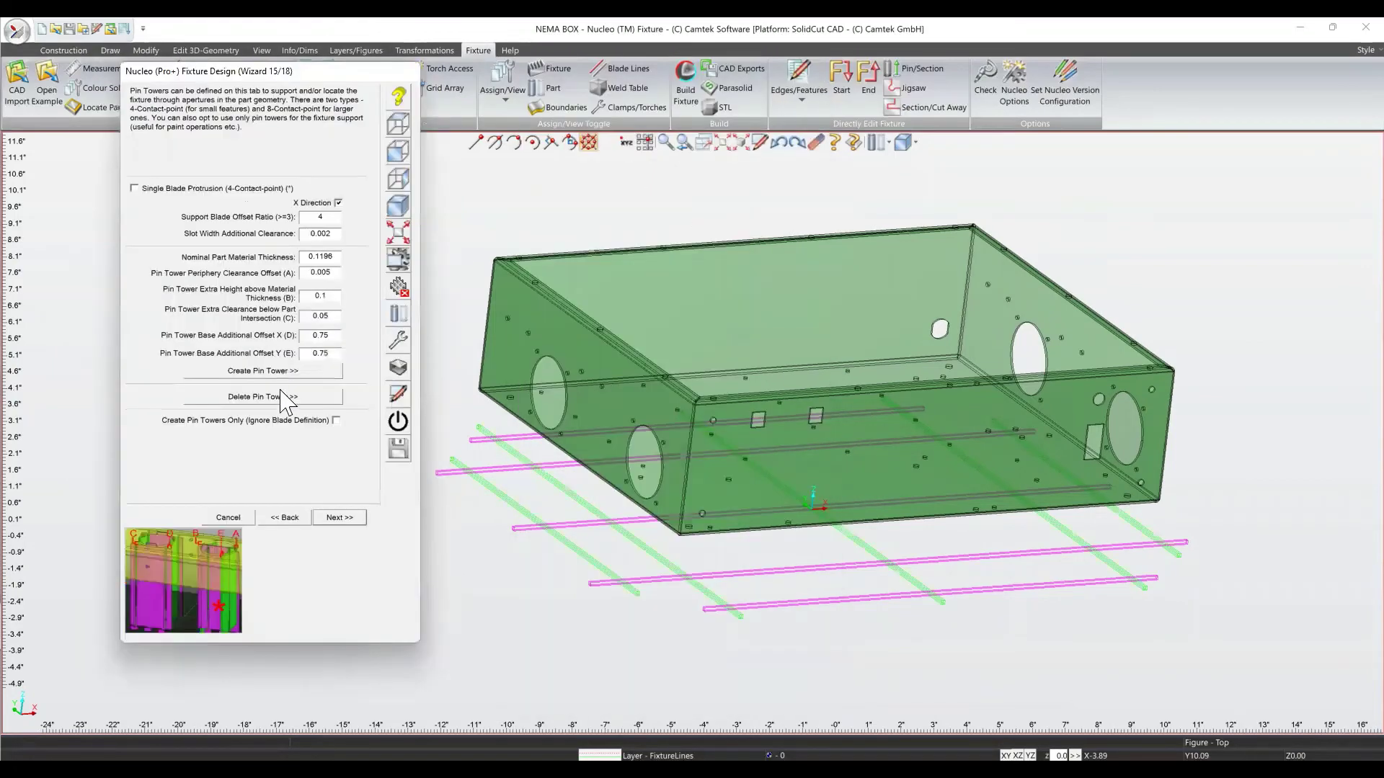
left_click(349, 519)
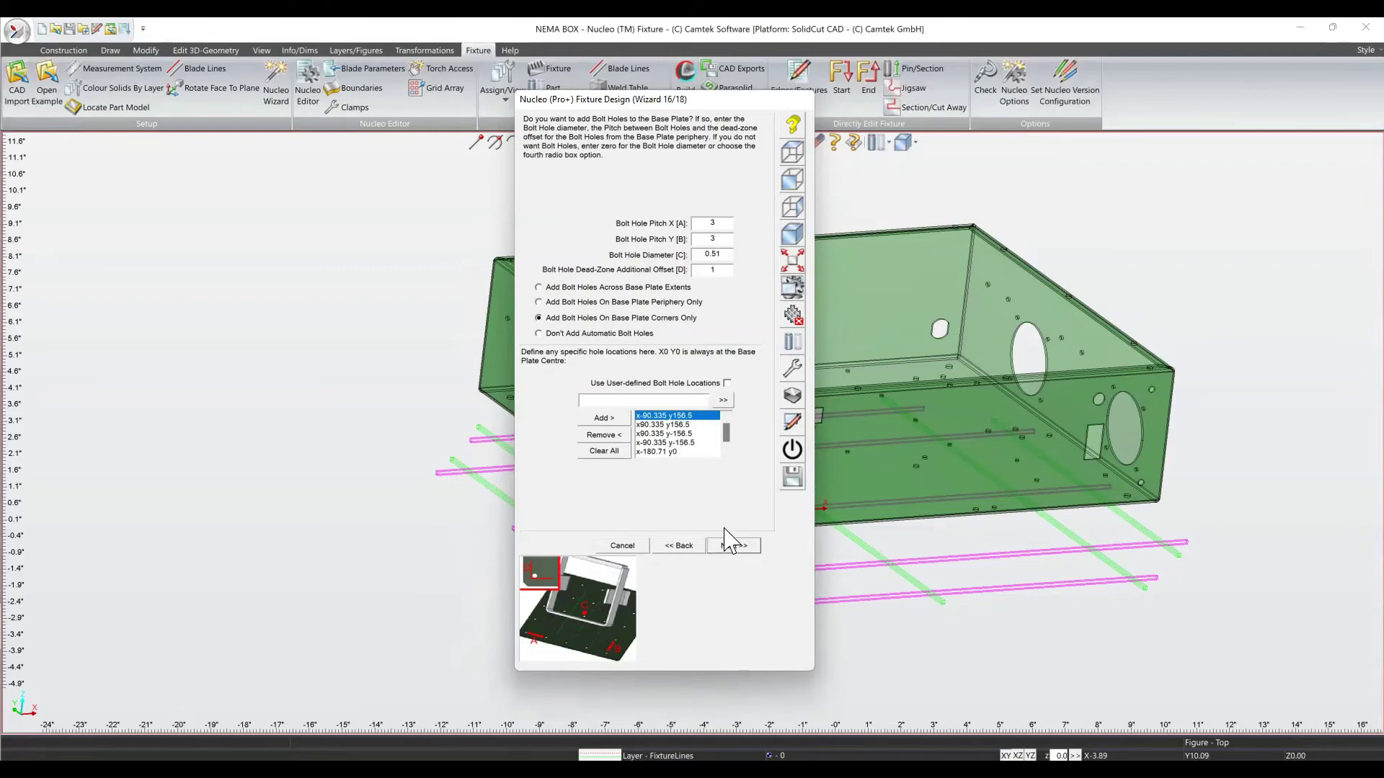
left_click(733, 546)
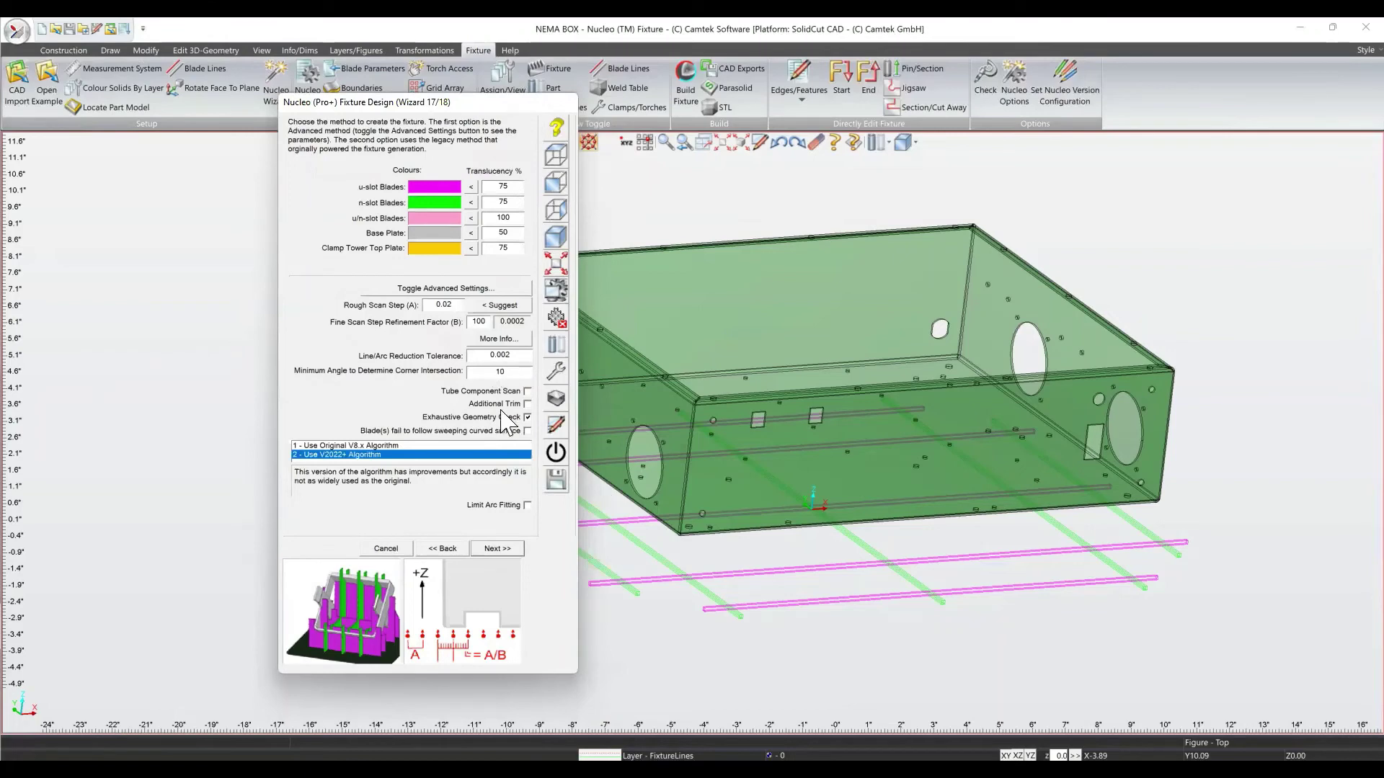
Compare the original V8.x and V2022+ algorithms, keeping V2022+ selected, and show the advanced creation settings.
left_click(390, 446)
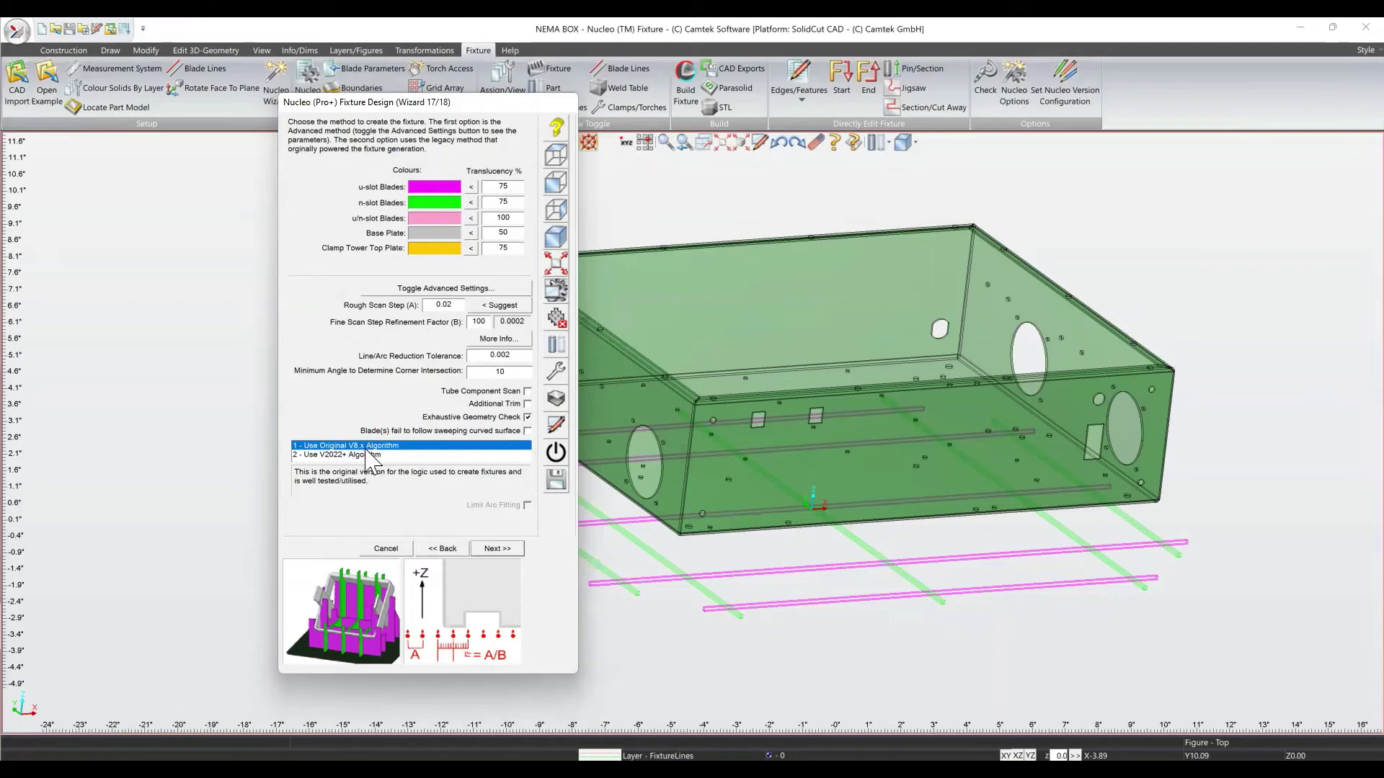
left_click(363, 455)
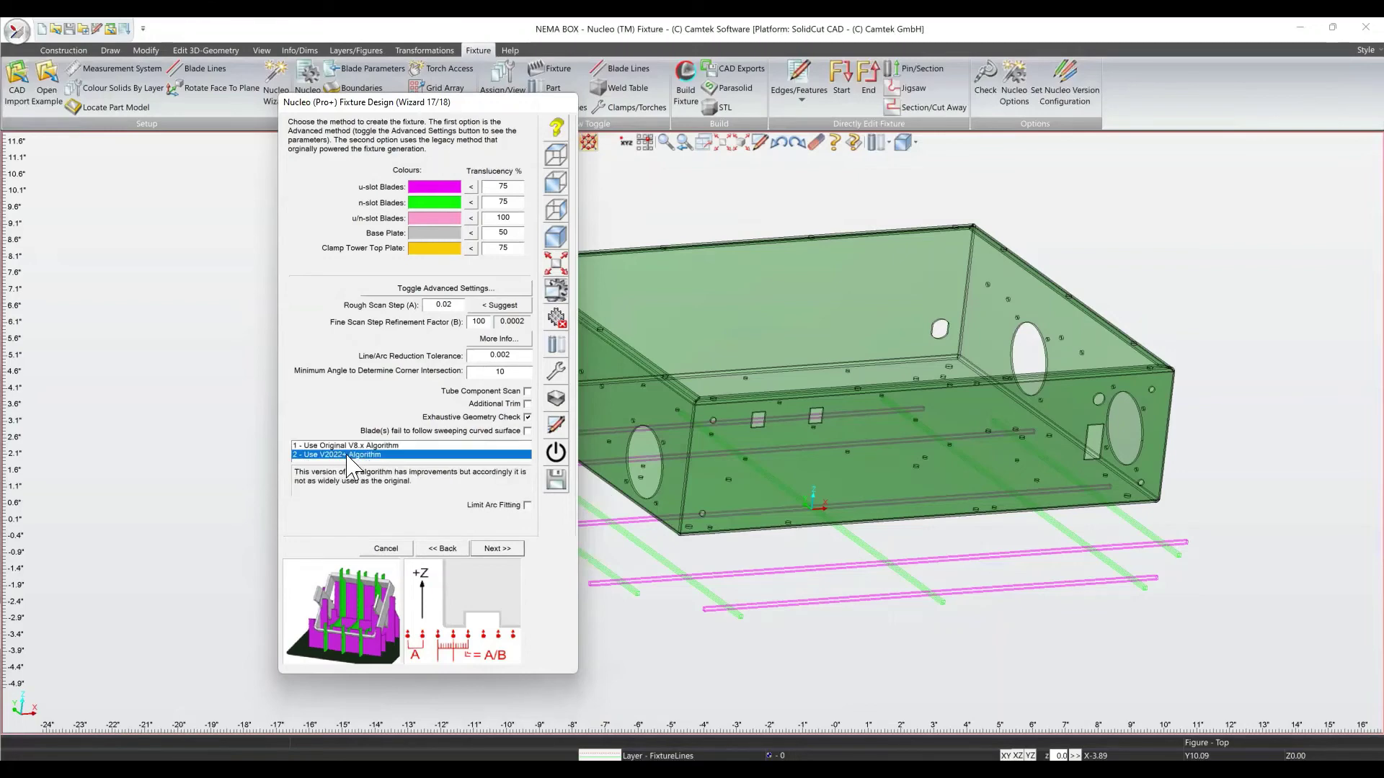
left_click(463, 288)
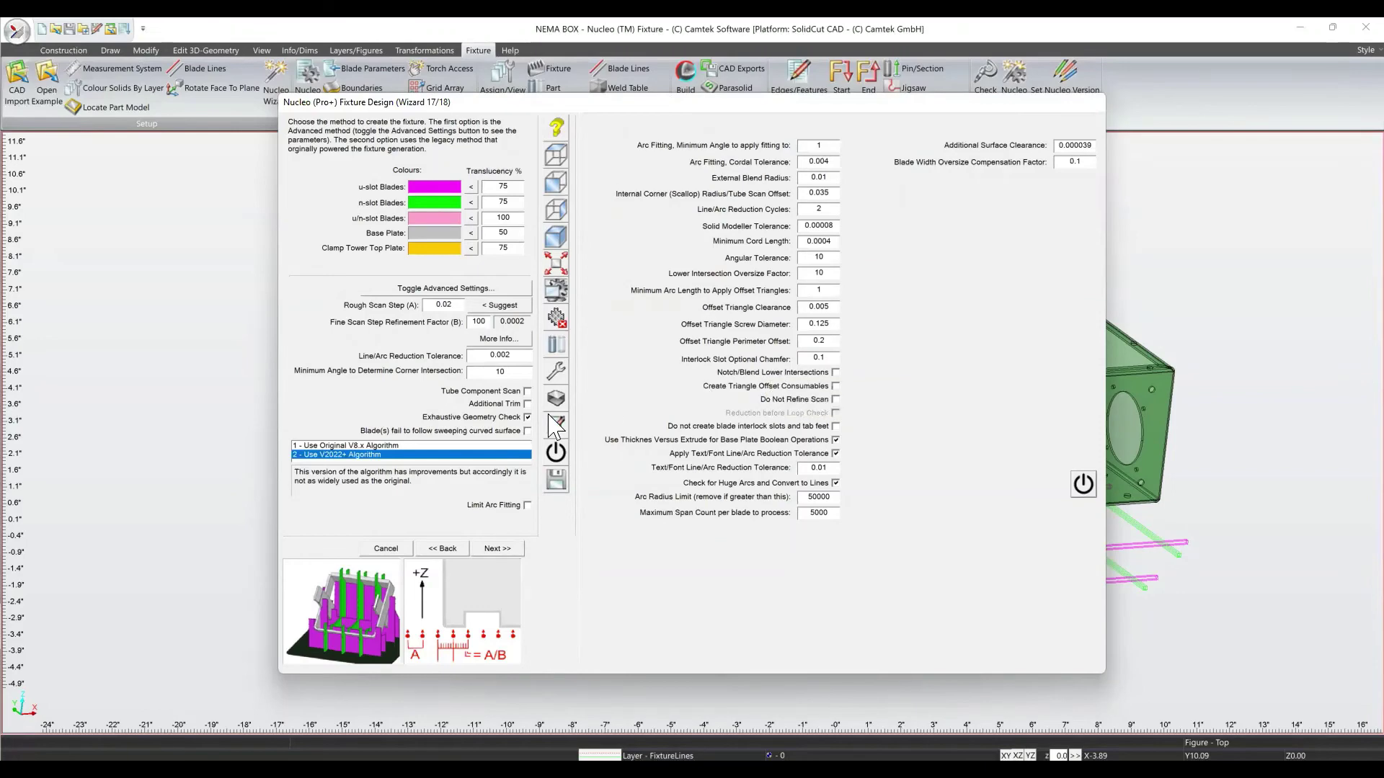
Advance to the base plate annotation settings and use NEMA BOX as the identifying label without a logo.
left_click(504, 550)
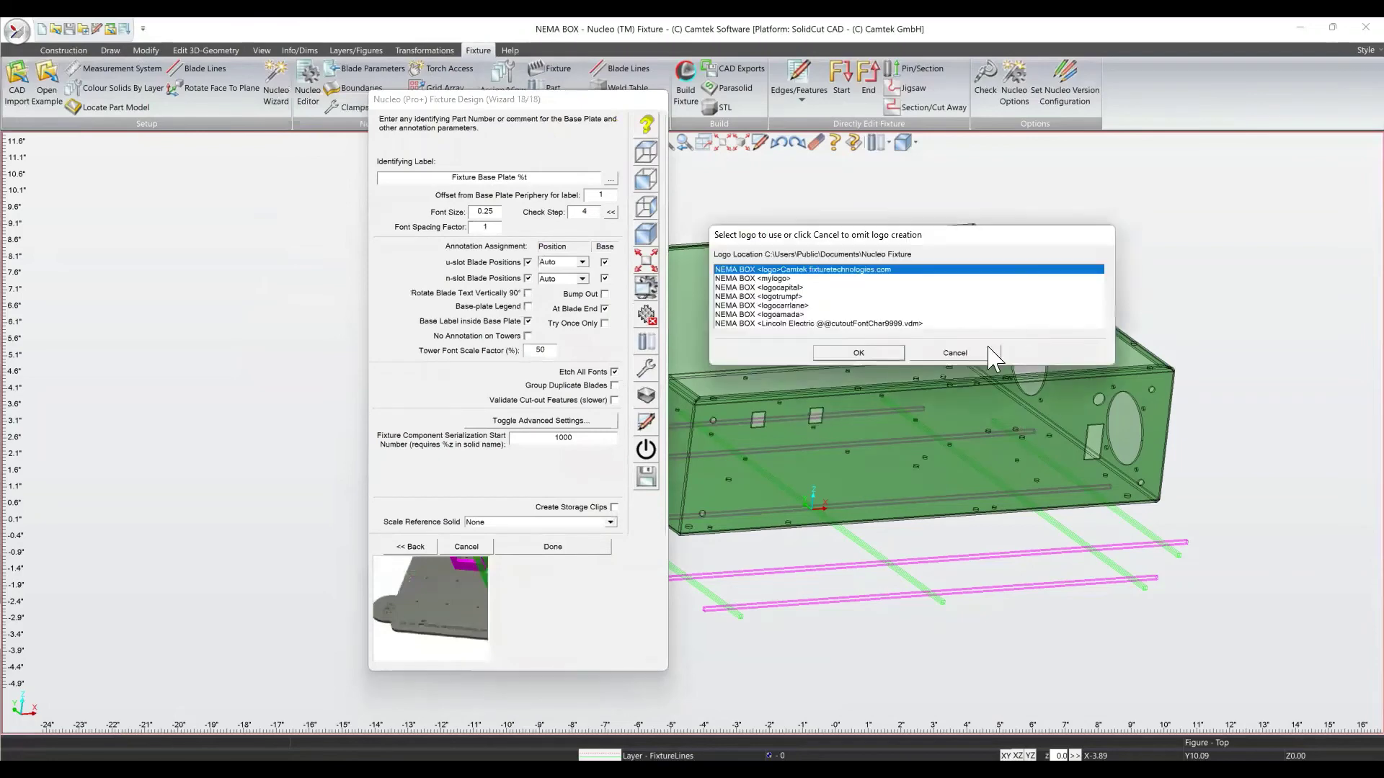
left_click(946, 352)
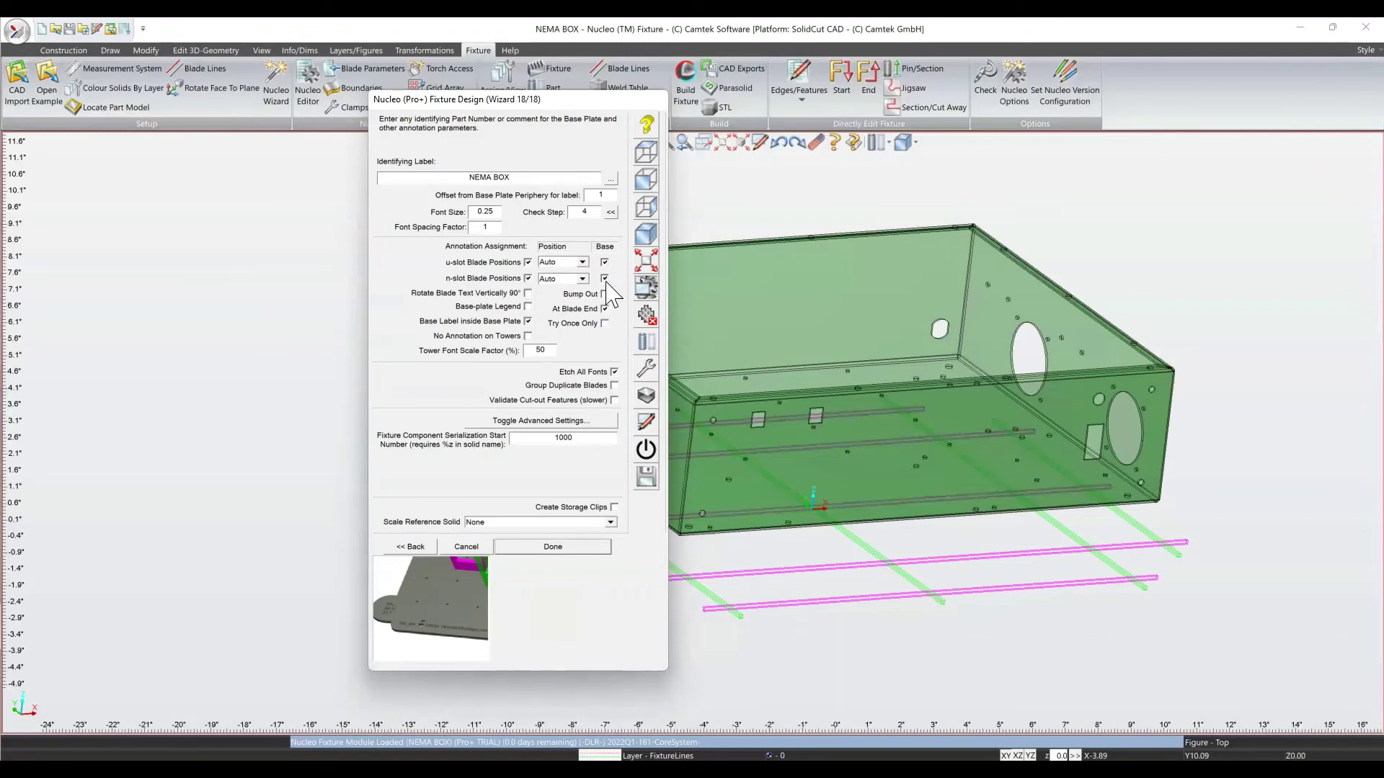
Keep the u-slot blade annotation position on Auto and finish the fixture design wizard.
left_click(583, 263)
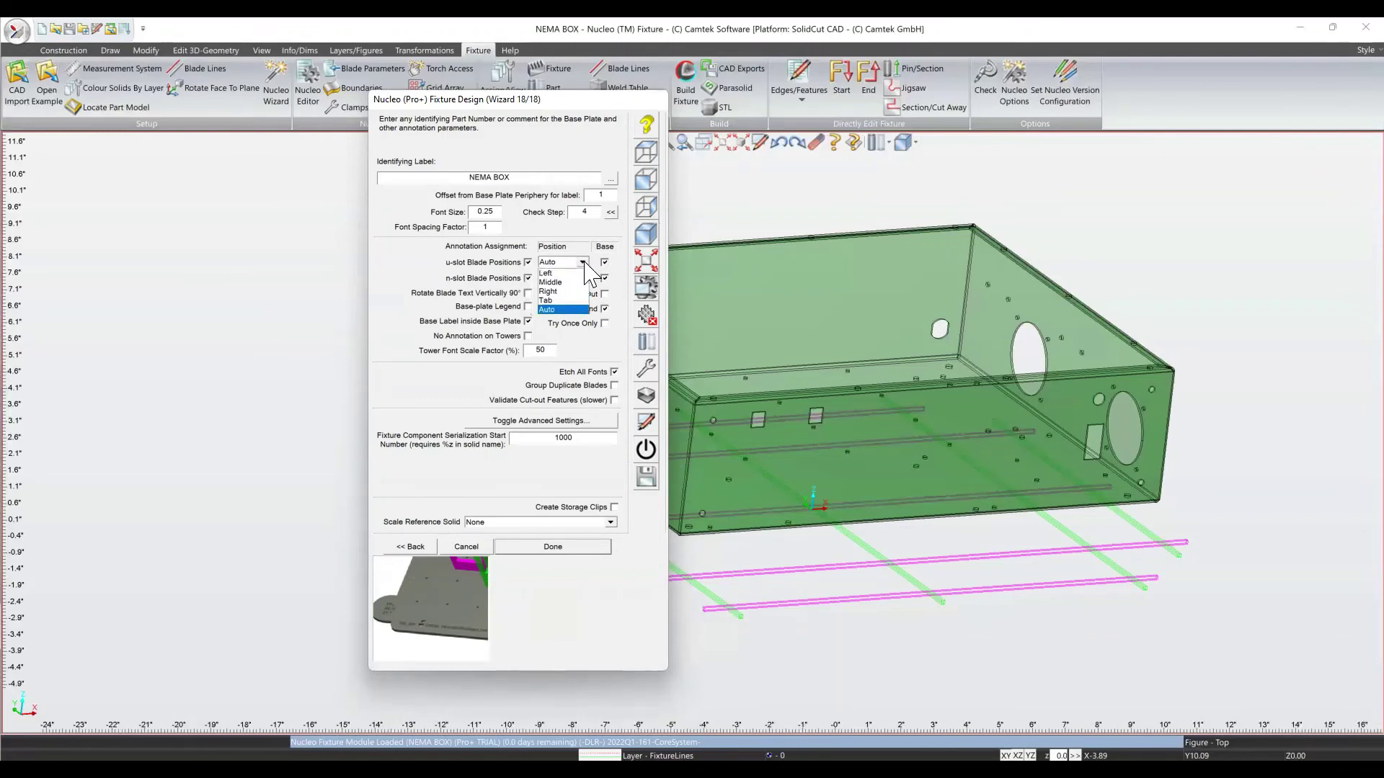
left_click(551, 306)
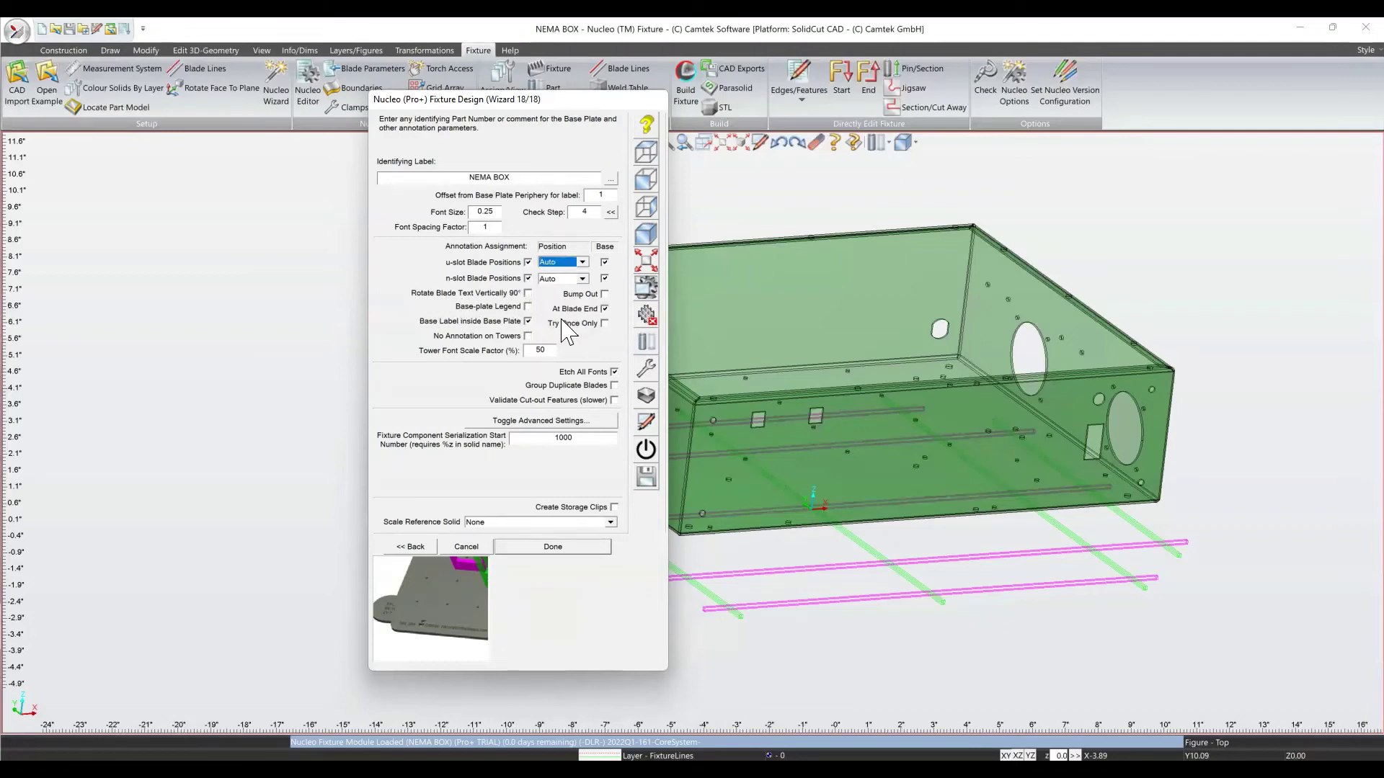
left_click(589, 271)
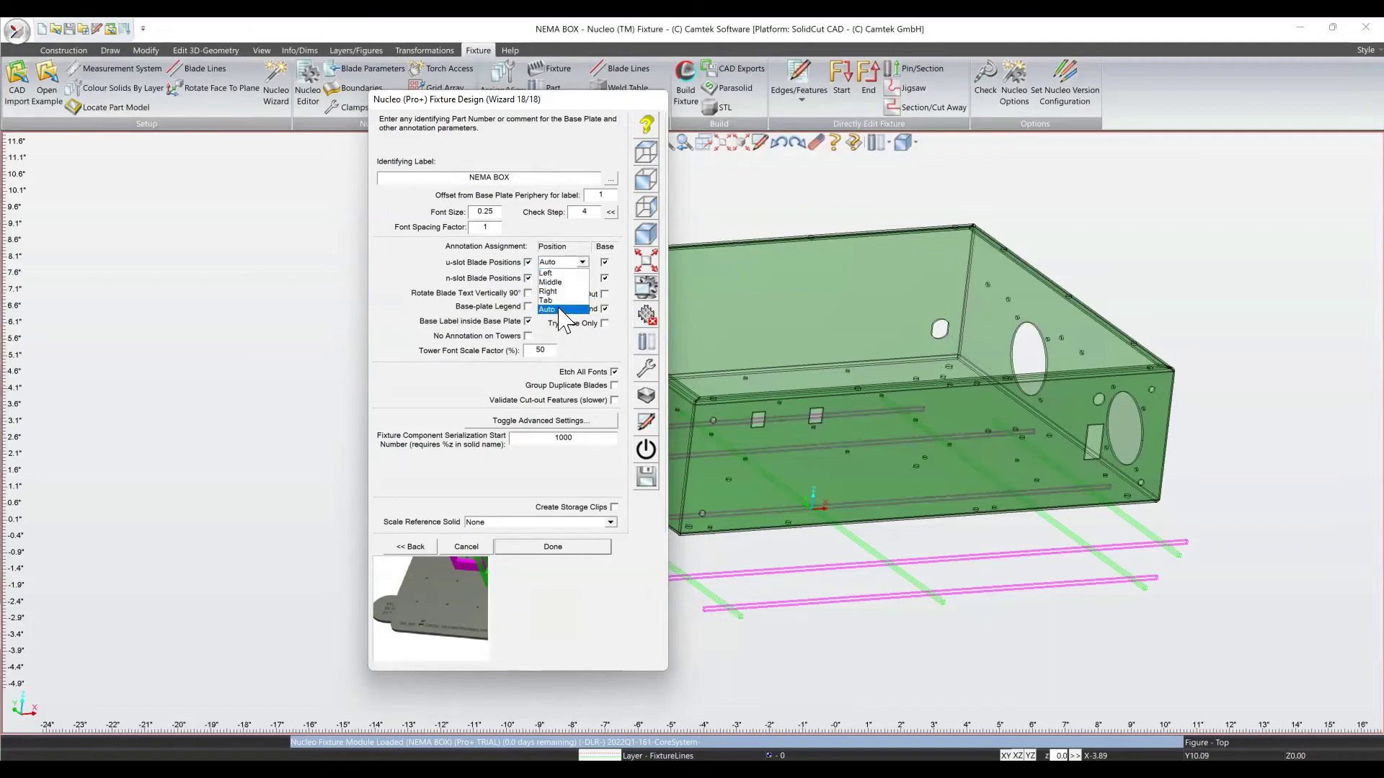
left_click(565, 324)
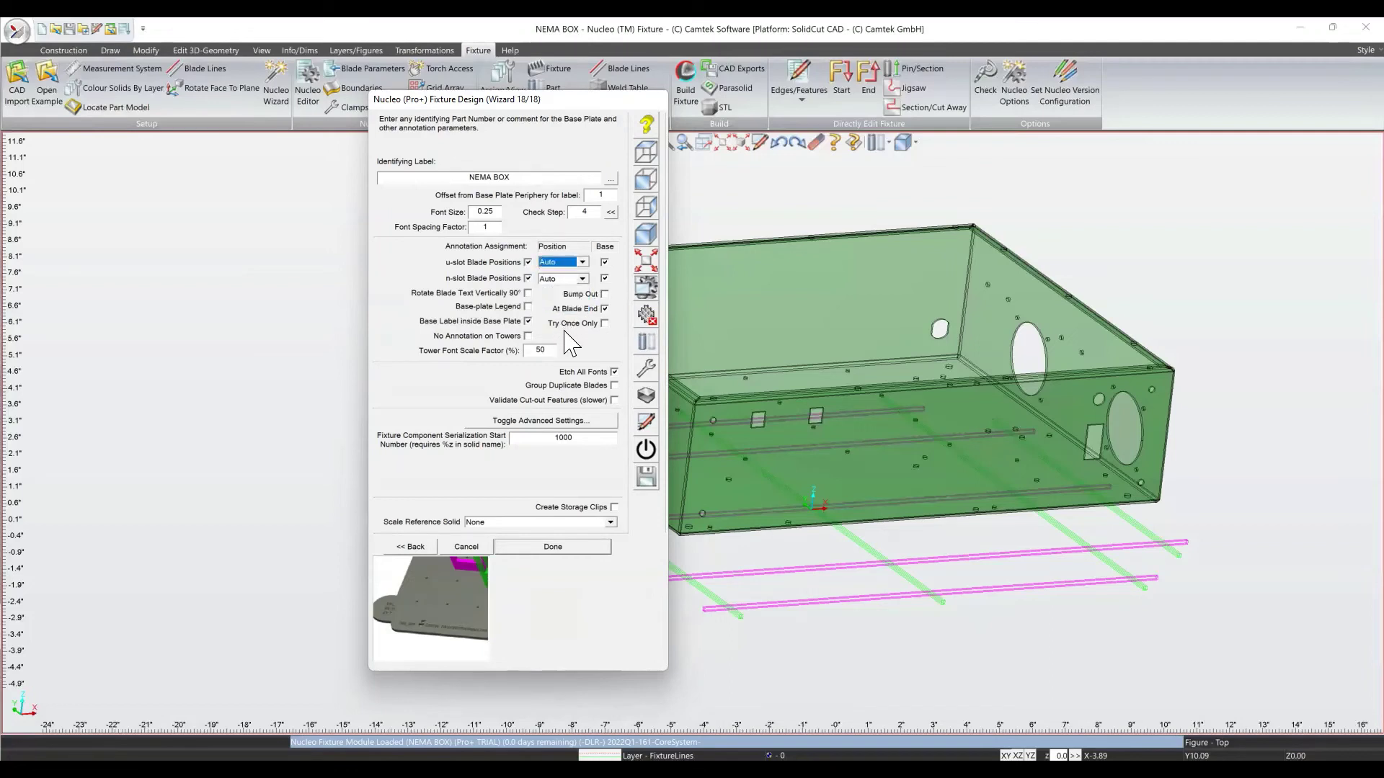
left_click(555, 548)
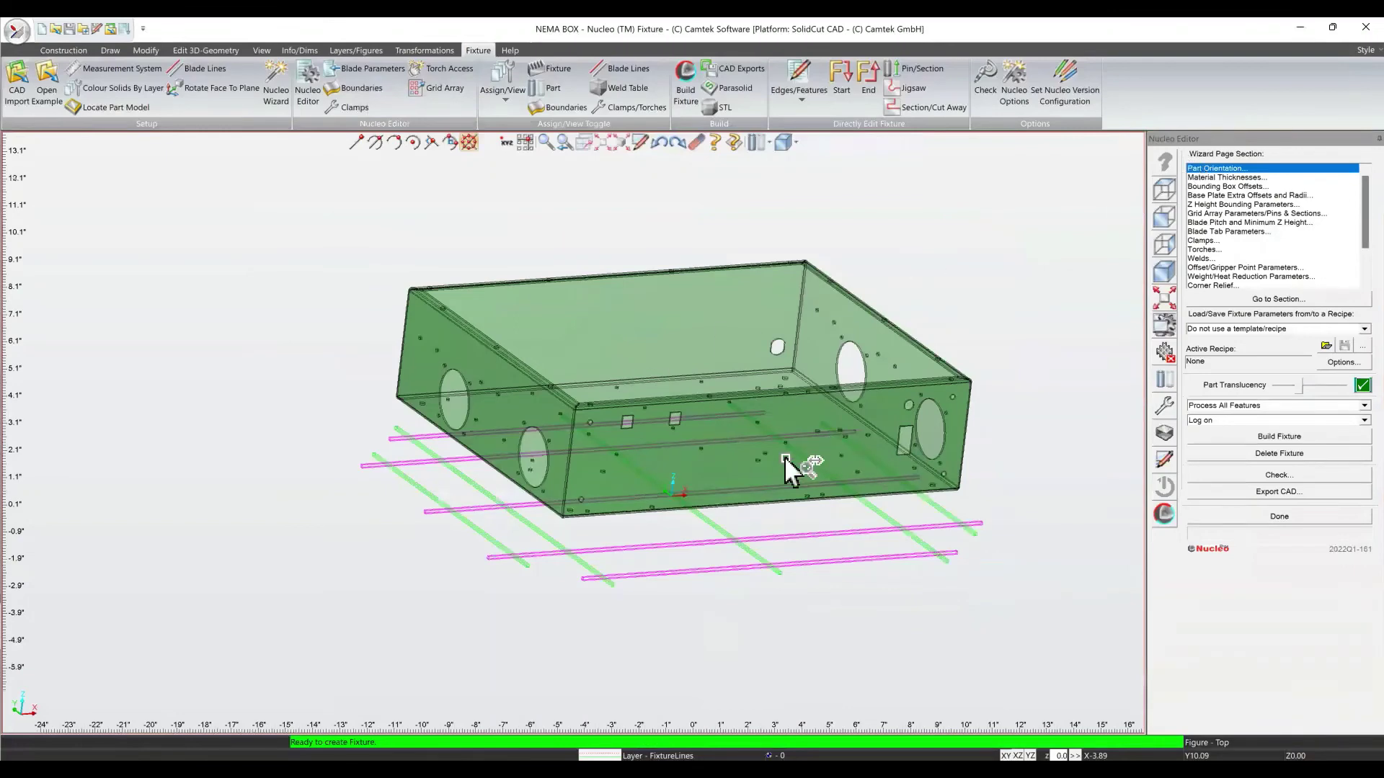
Build the fixture, read through the build report down to its statistics, and close the report.
scroll(733, 431, "down", 1)
middle_click_drag(734, 431, 559, 439)
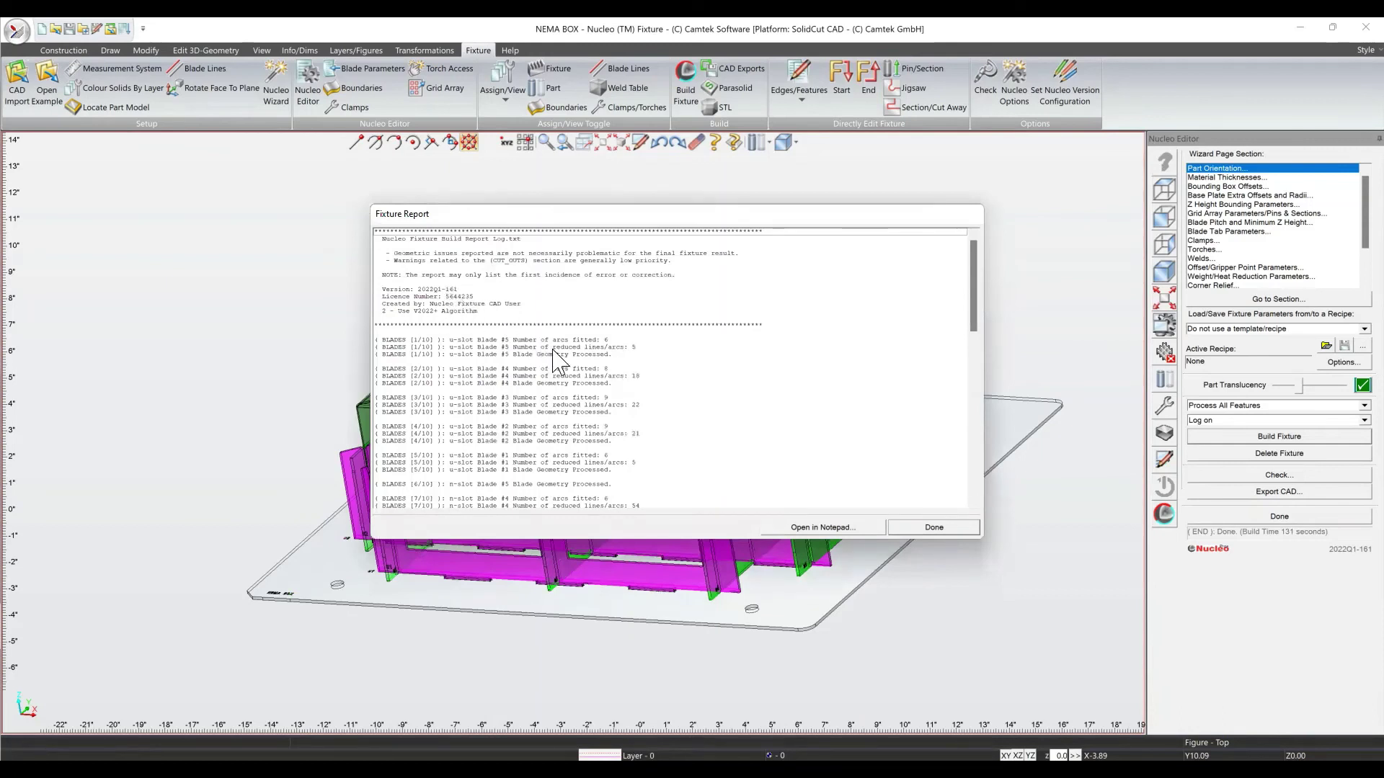
scroll(555, 357, "down", 3)
scroll(580, 413, "down", 7)
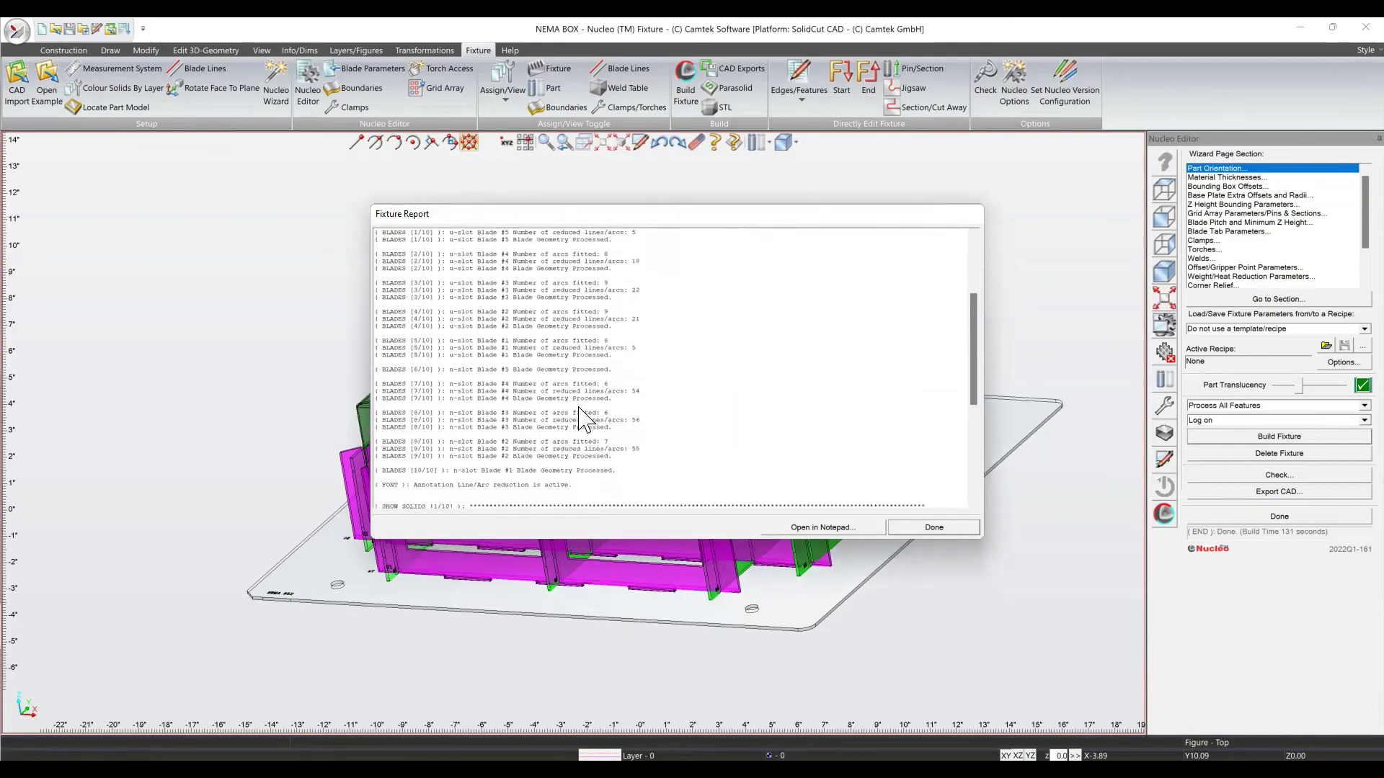
scroll(580, 413, "down", 4)
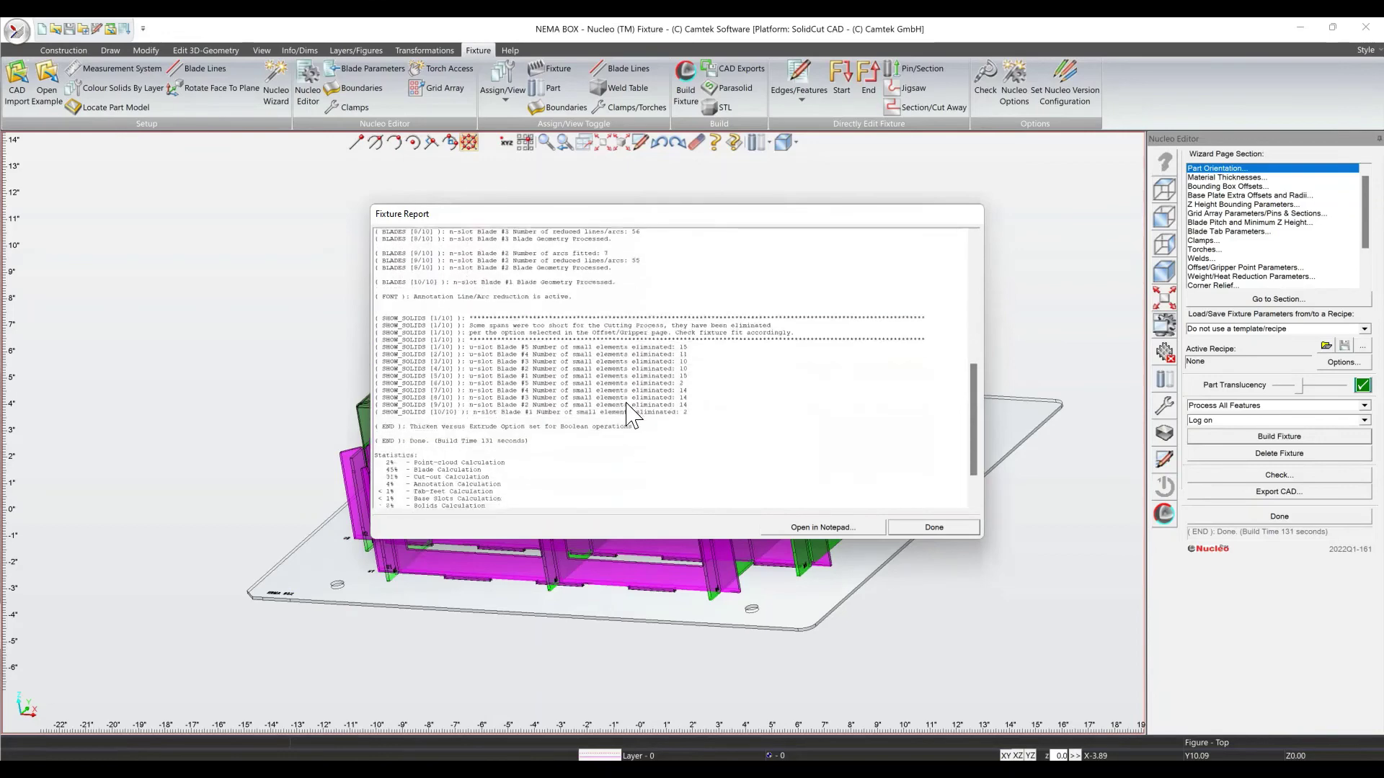
left_click(924, 531)
Examine how the blades fit around the box, displaying the fixture boundary surfaces to compare them with the curved blade profiles.
scroll(618, 425, "up", 4)
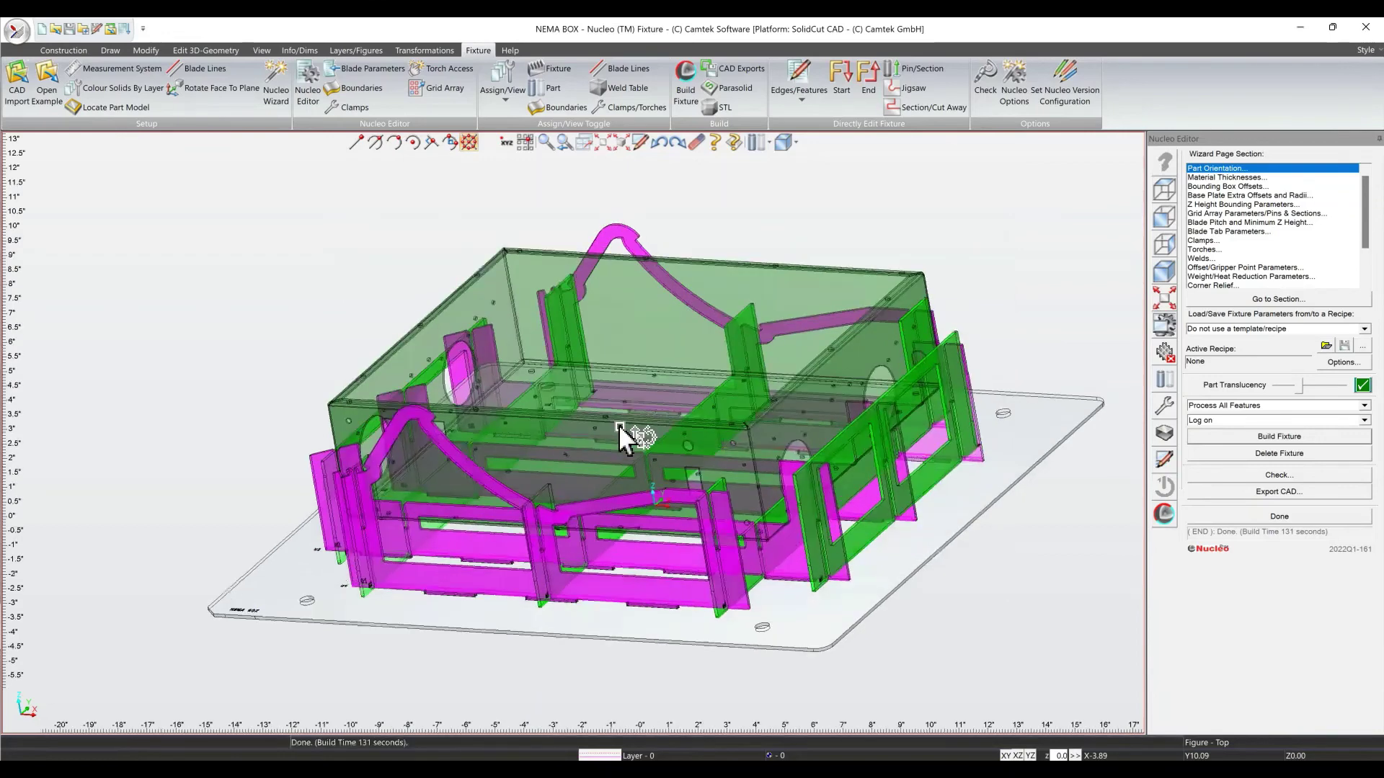
mouse_move(643, 409)
middle_mouse_down()
mouse_move(664, 383)
mouse_move(667, 403)
middle_mouse_up()
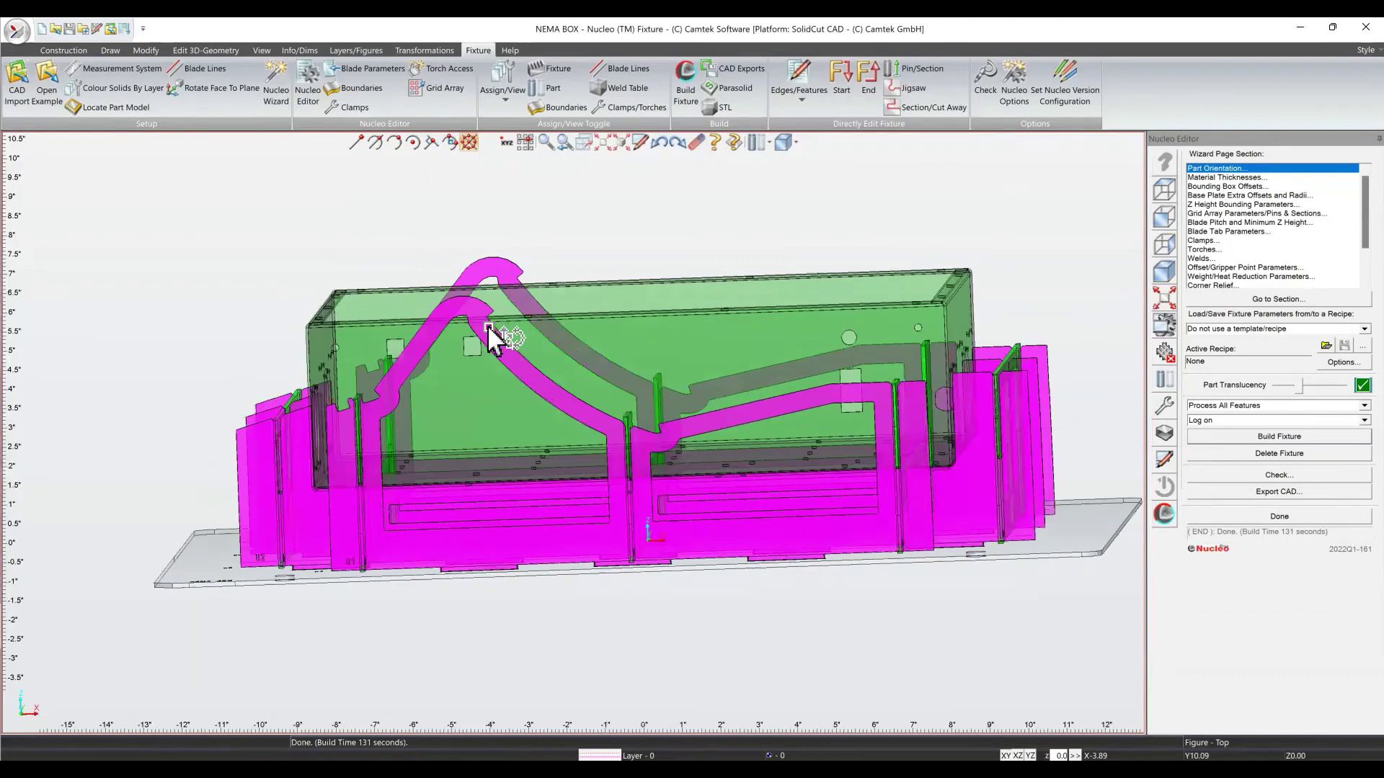
middle_click_drag(718, 360, 728, 376)
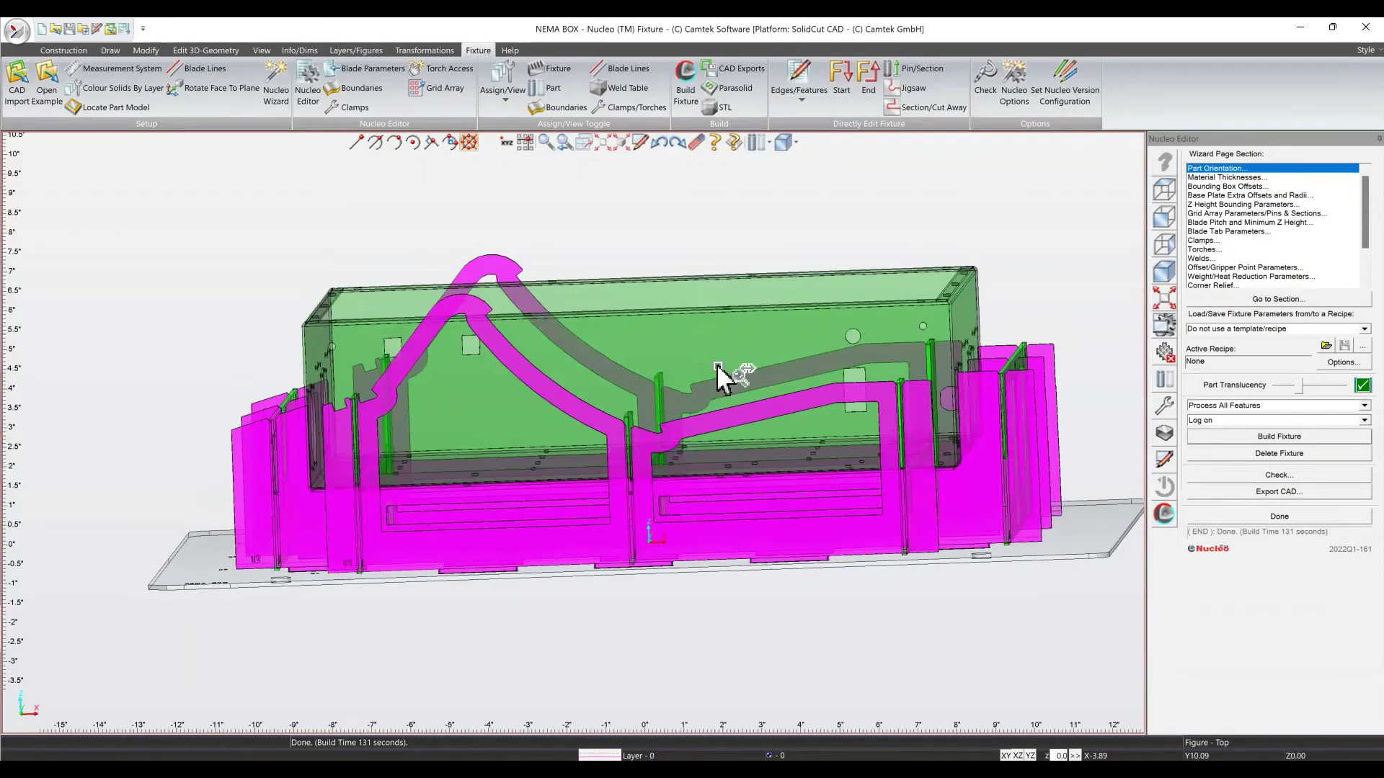
right_click(613, 227)
left_click(786, 190)
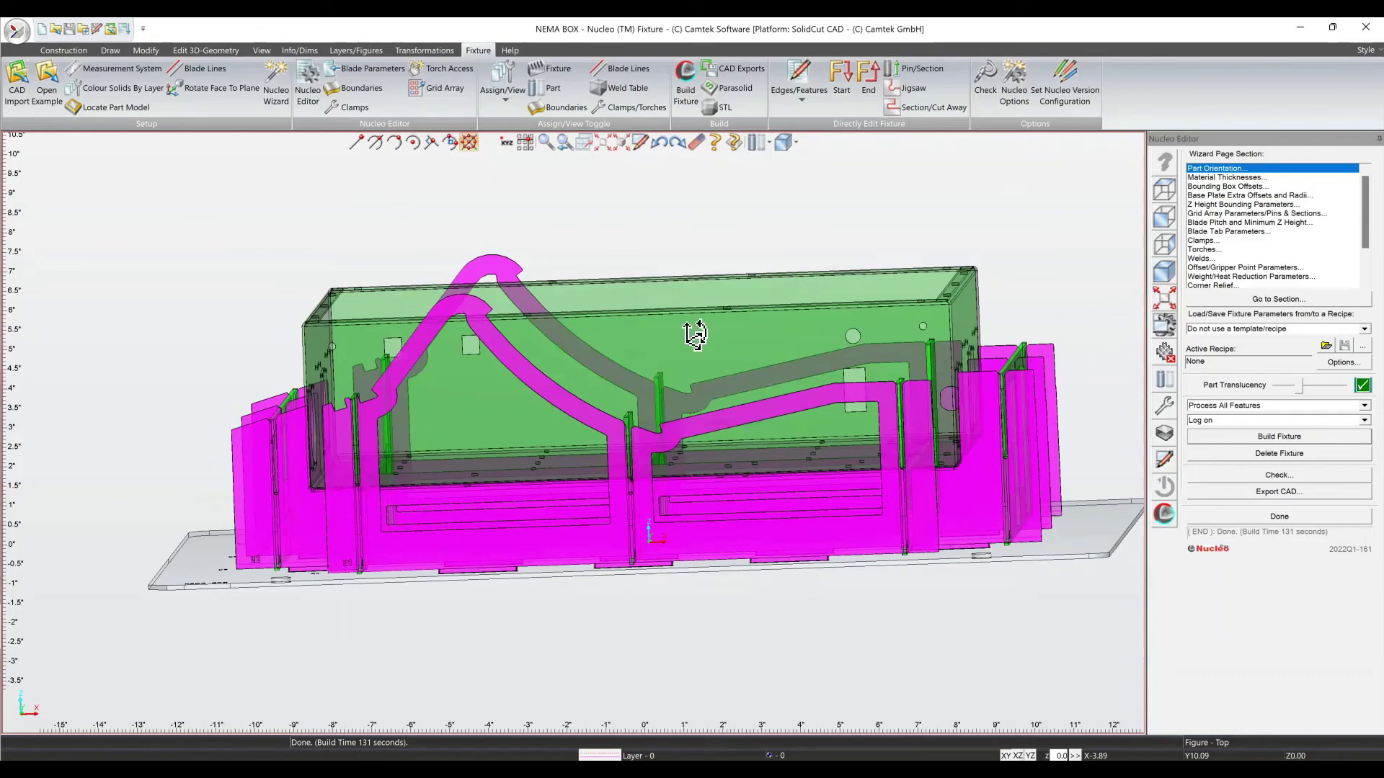
mouse_move(696, 333)
middle_mouse_down()
mouse_move(678, 338)
mouse_move(707, 346)
mouse_move(697, 356)
middle_mouse_up()
scroll(567, 318, "up", 3)
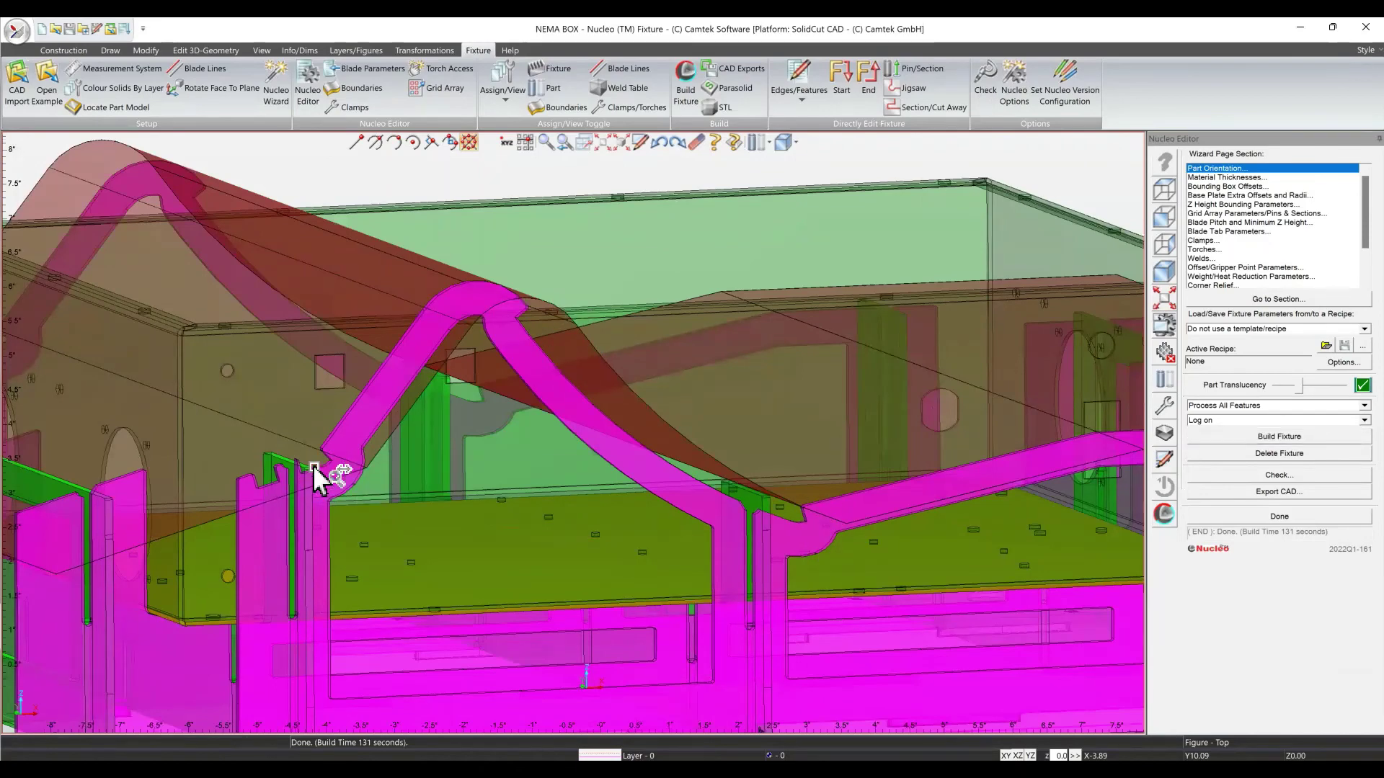
scroll(404, 477, "down", 2)
scroll(505, 447, "down", 1)
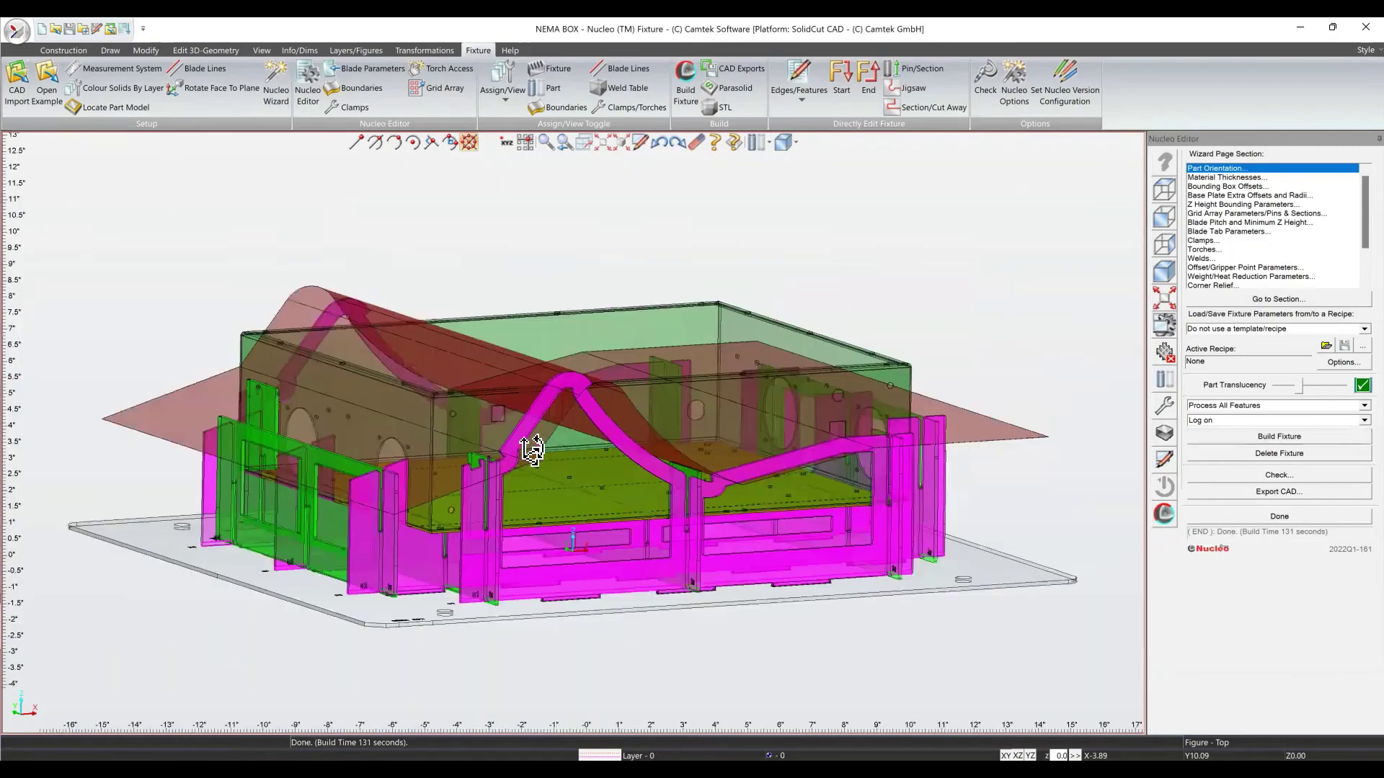
middle_click_drag(533, 450, 346, 451)
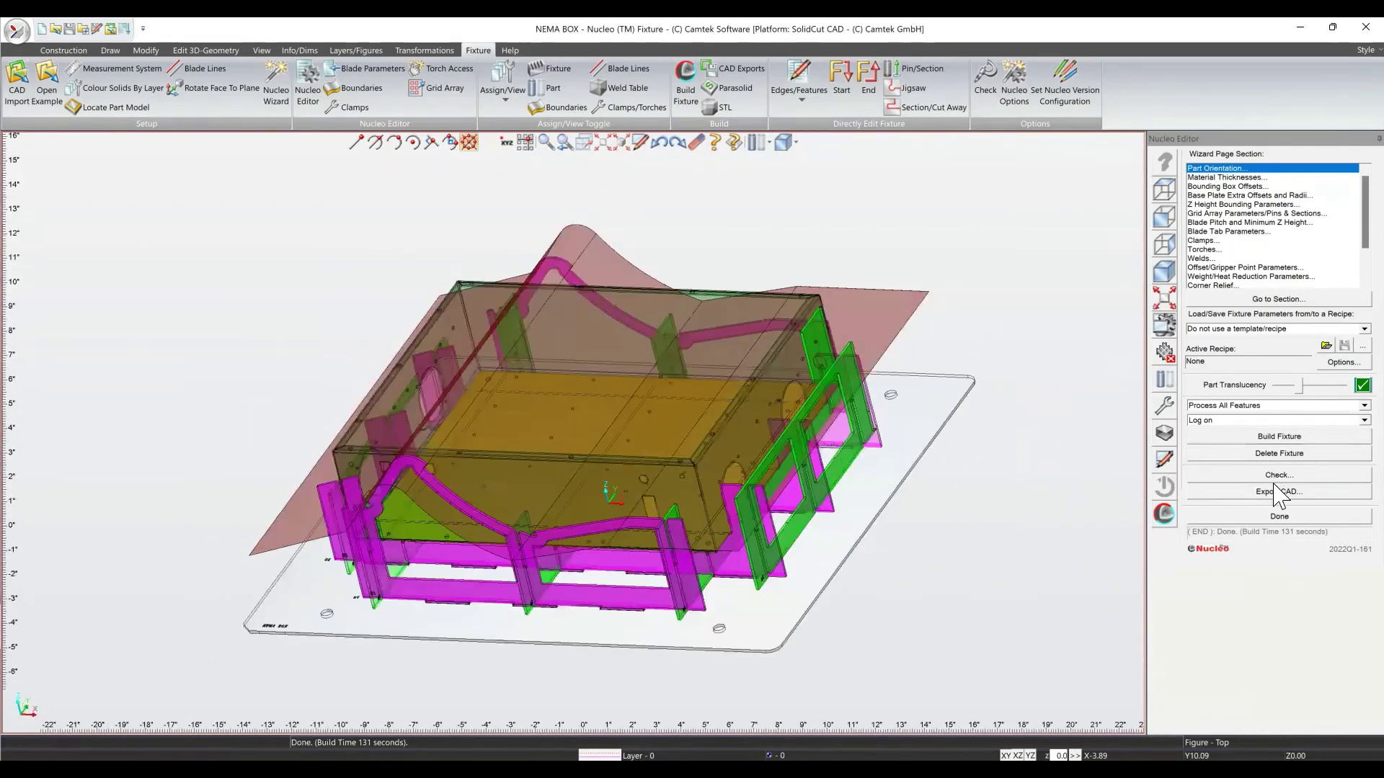
Close the Nucleo Editor and hide the fixture boundary surfaces so only the box and fixture are displayed.
left_click(1280, 516)
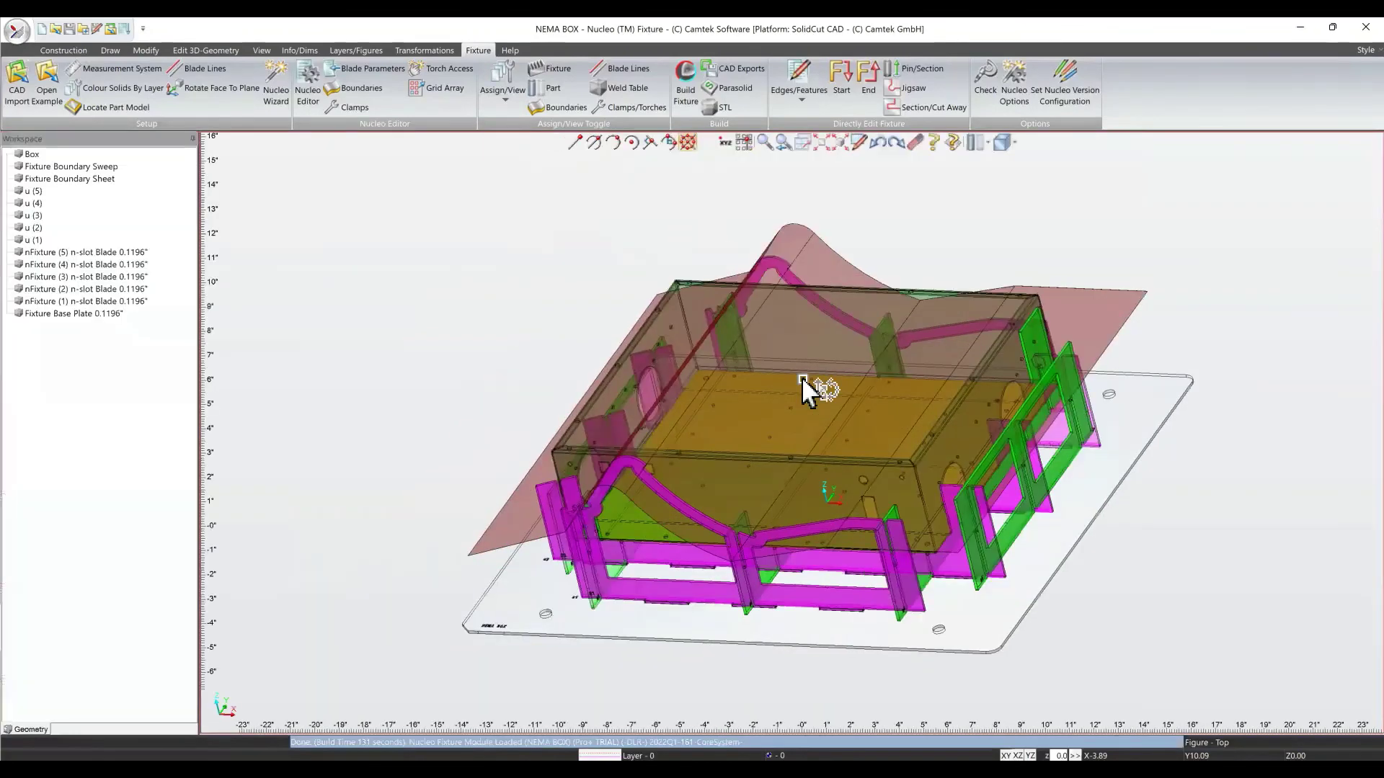
left_click(556, 108)
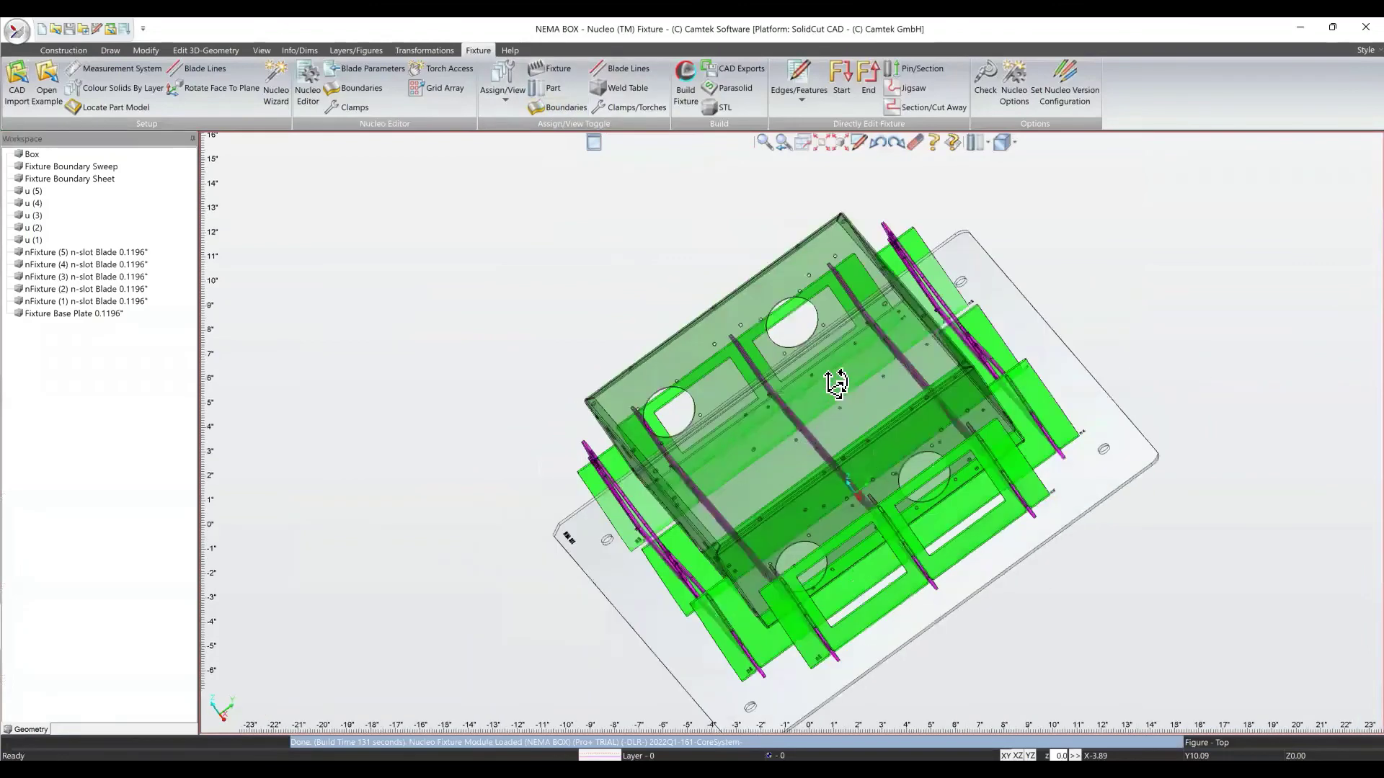
scroll(829, 386, "up", 2)
middle_click_drag(828, 387, 927, 256)
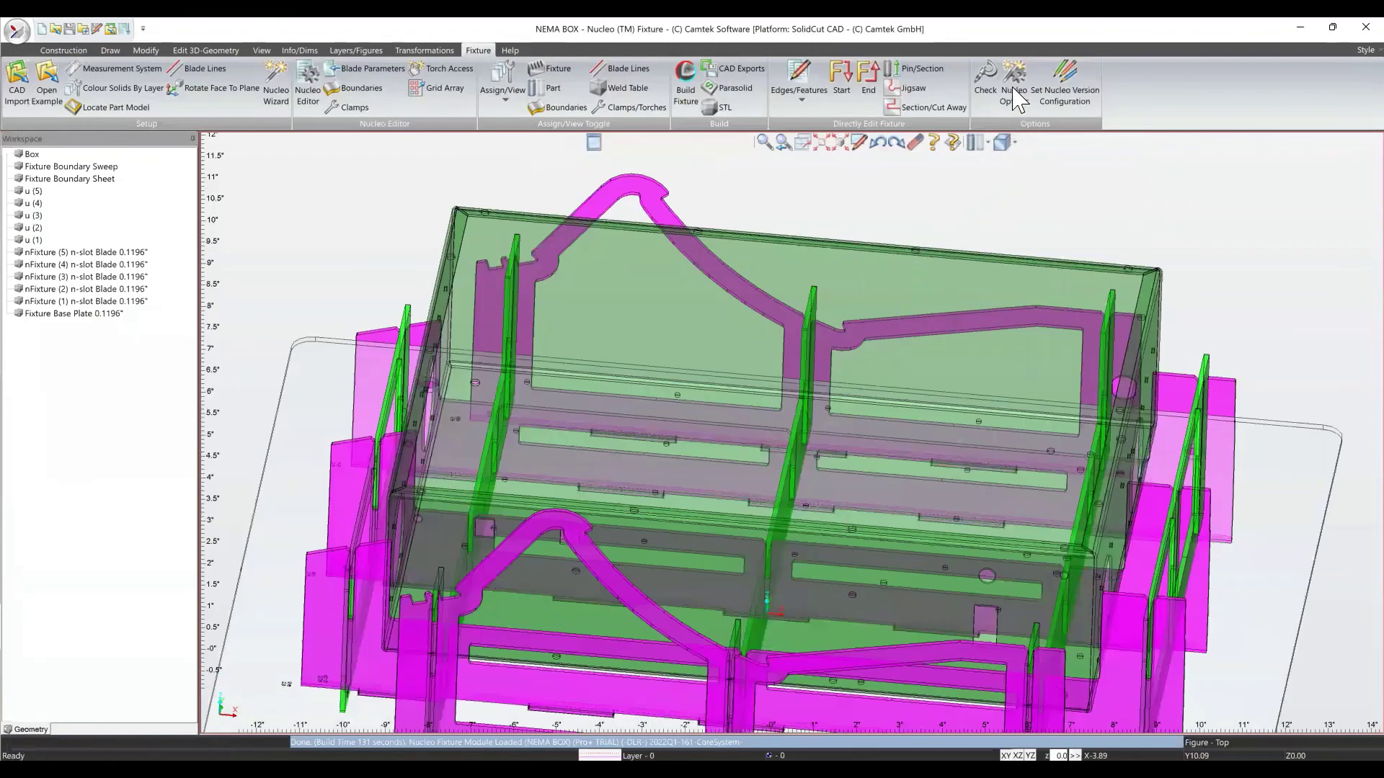
Run the interference check on the fixture, examine the blades and base plate for red or yellow faces, and close the check.
left_click(989, 85)
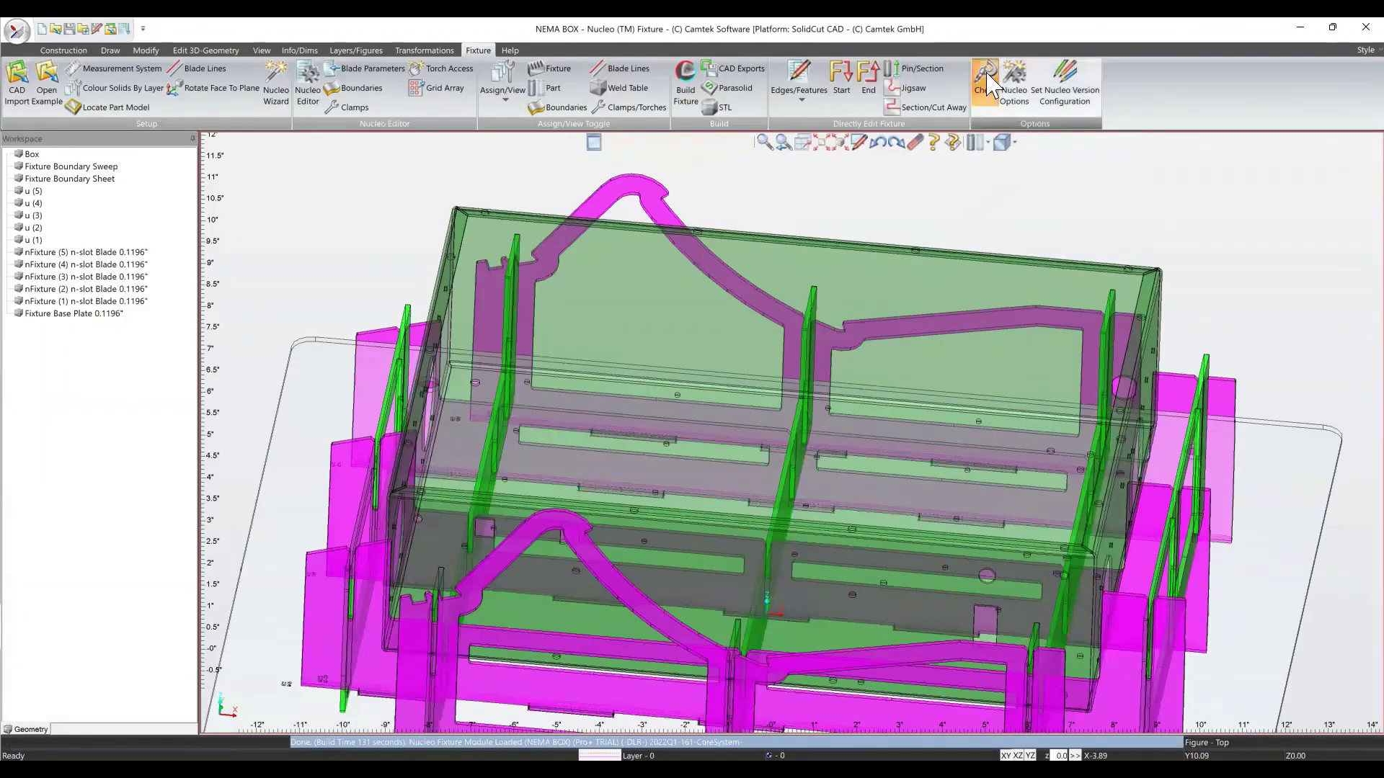
left_click(809, 355)
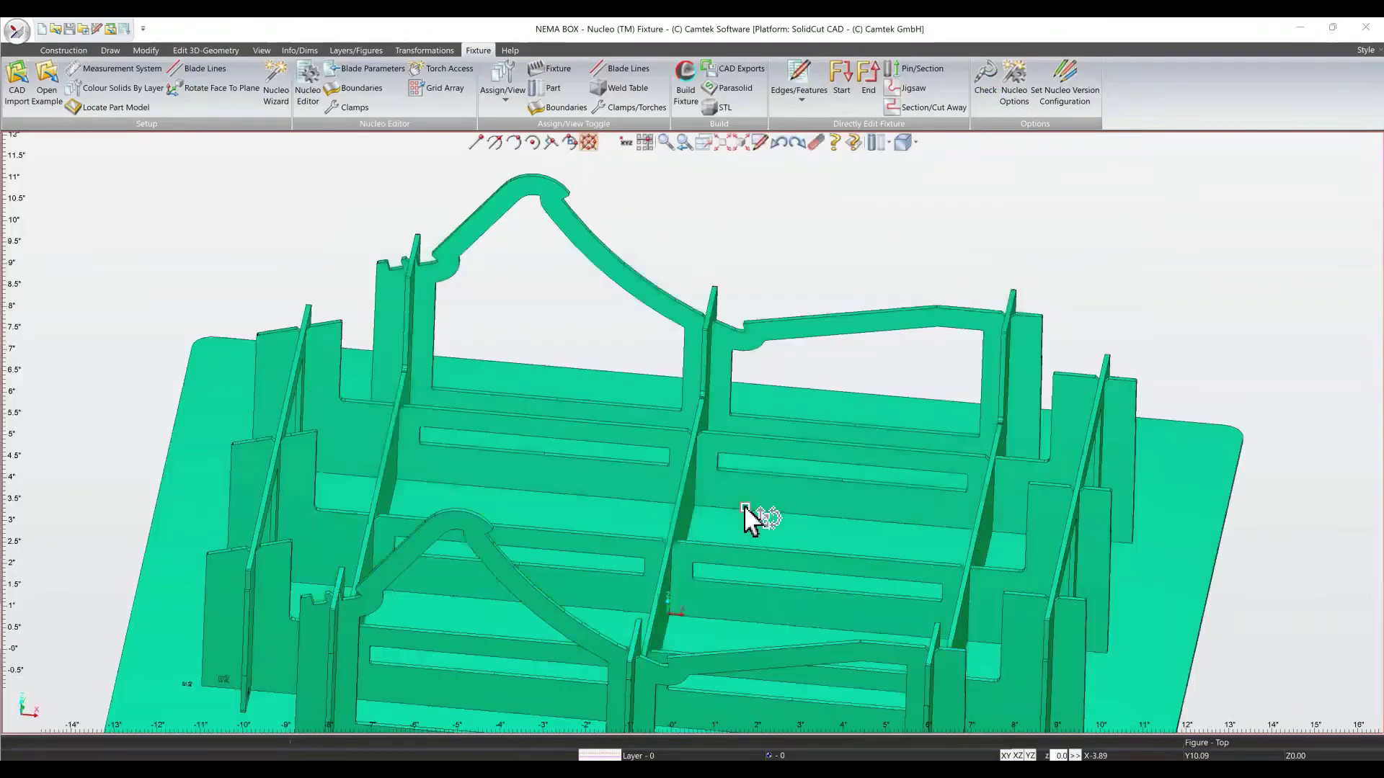
middle_click_drag(747, 512, 718, 530)
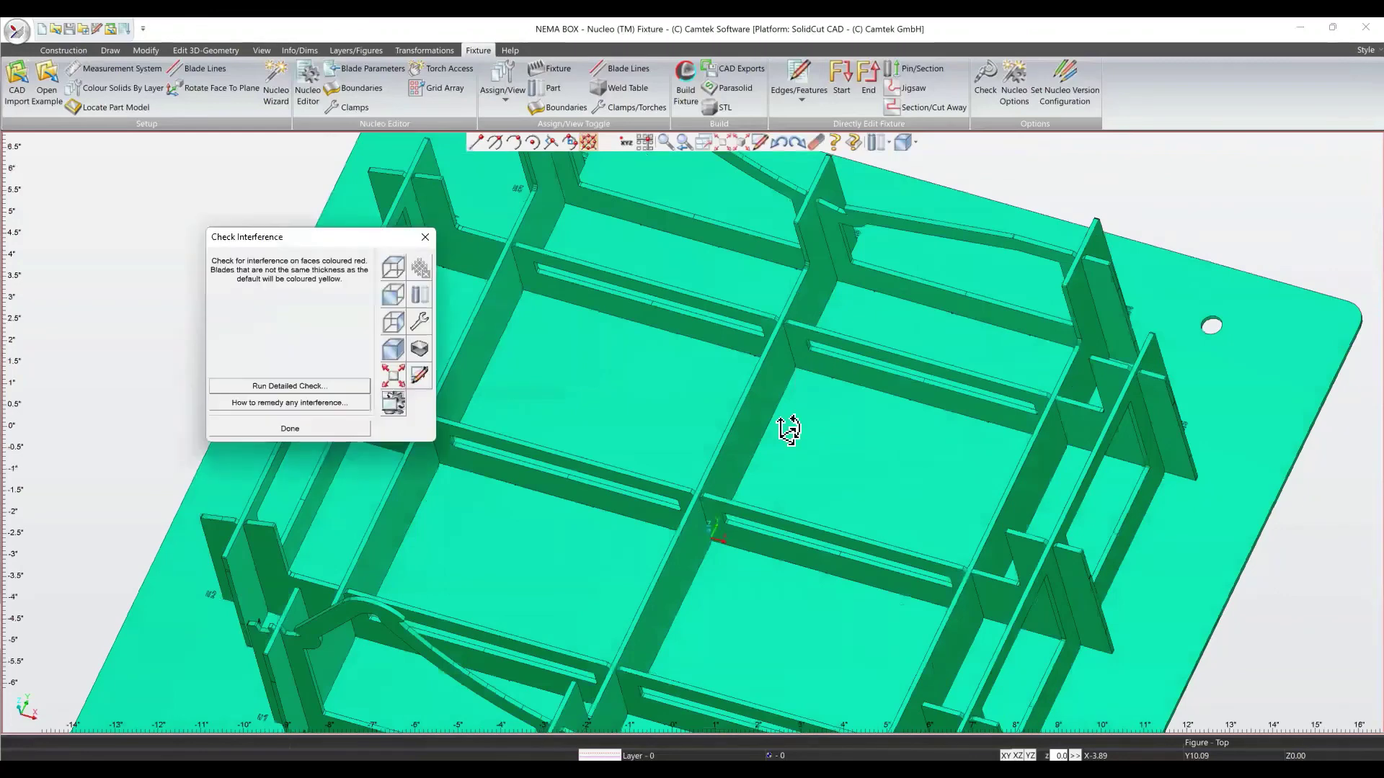
middle_click_drag(788, 426, 667, 361)
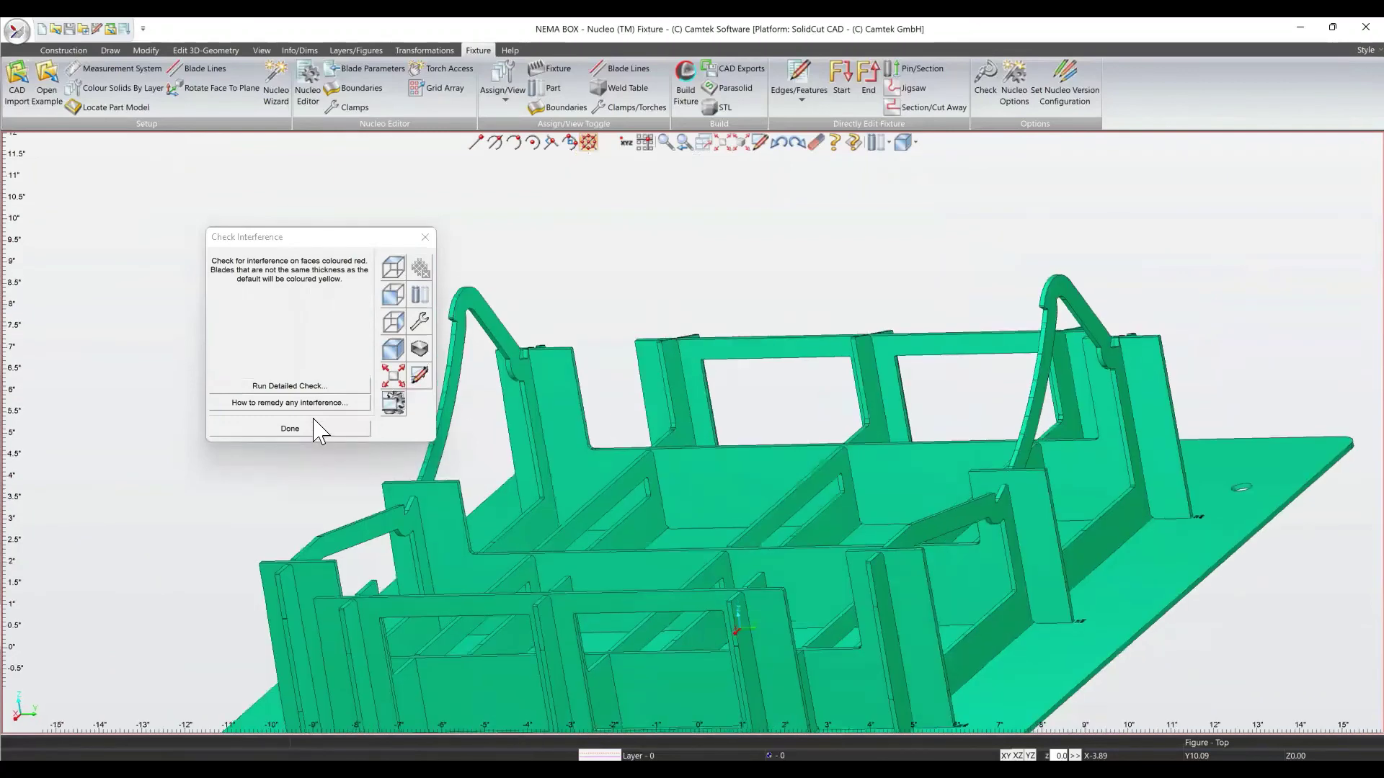
left_click(318, 431)
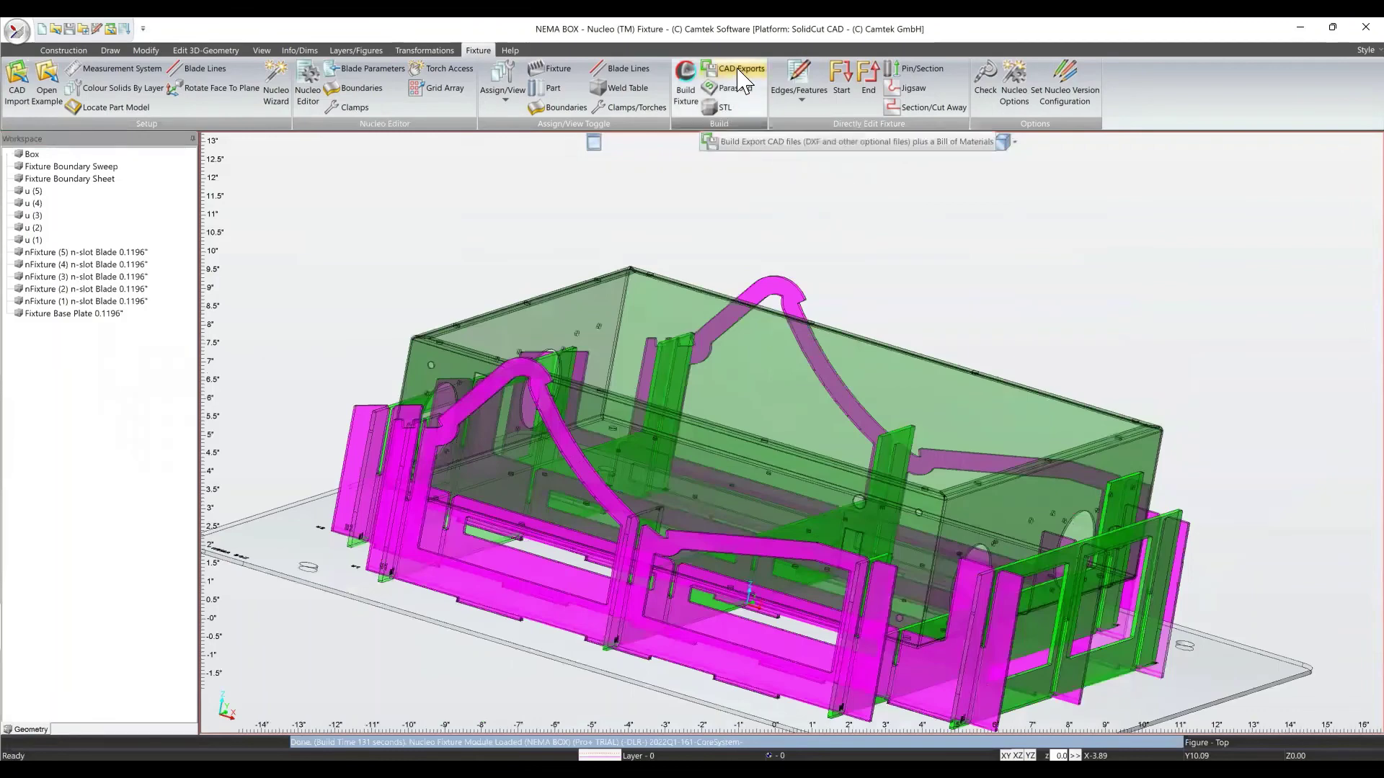
Export the fixture's CAD files with the existing export options and review the component list in the fixture report.
left_click(738, 70)
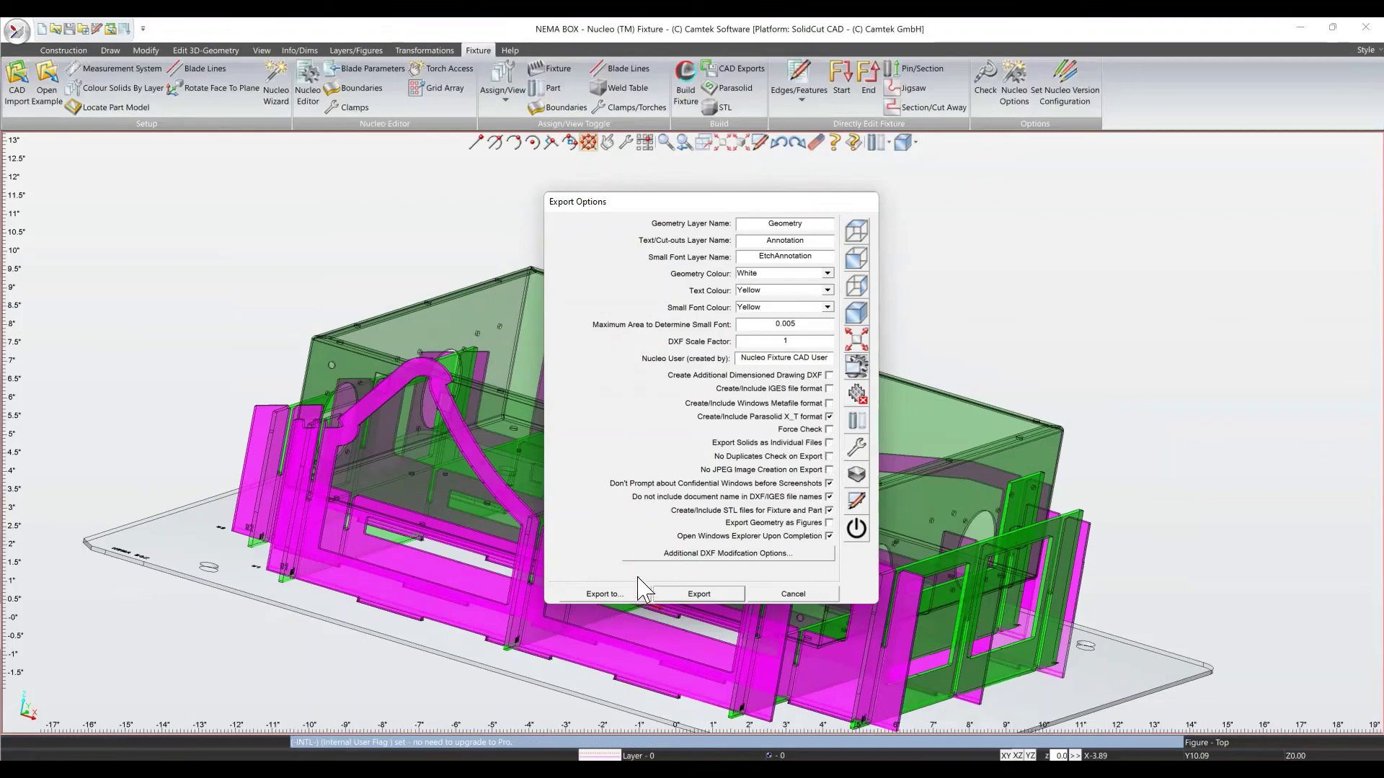
left_click(714, 596)
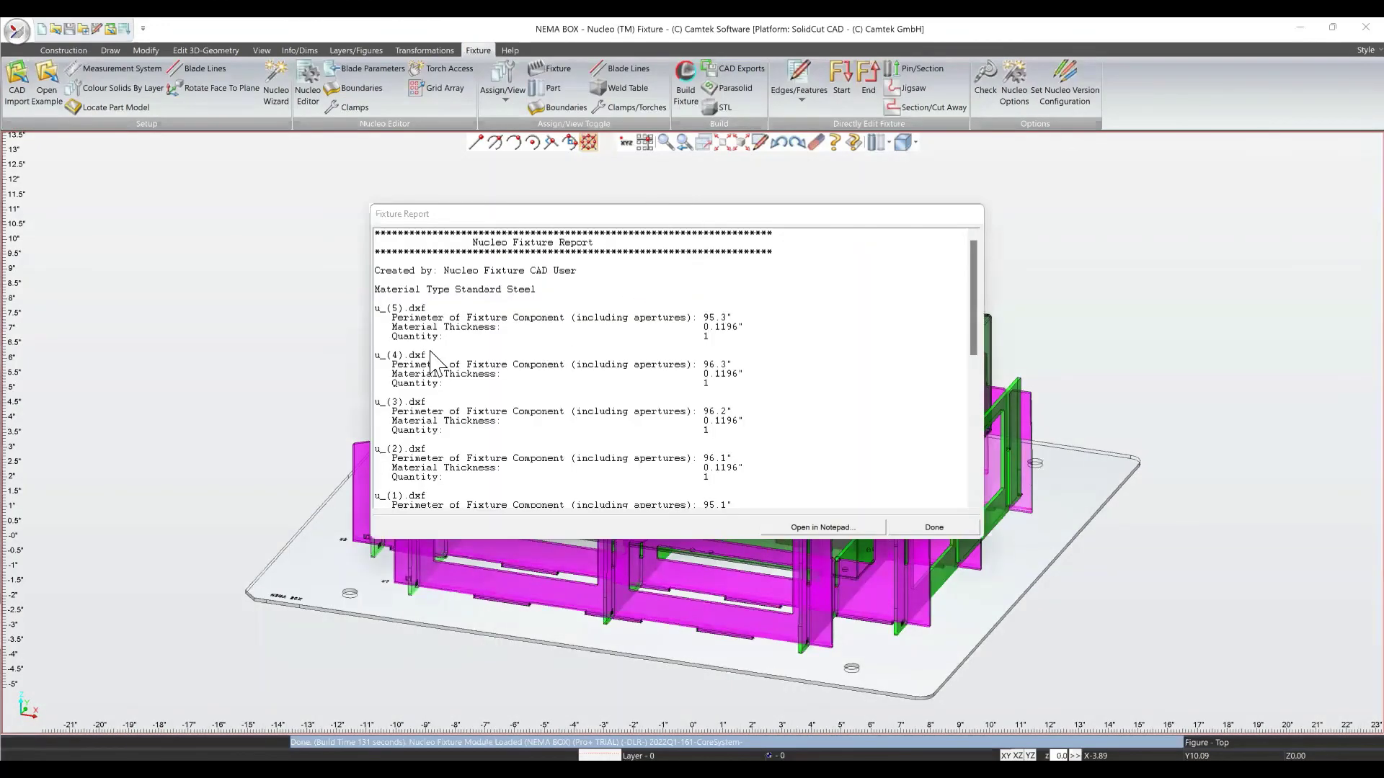
scroll(760, 377, "down", 2)
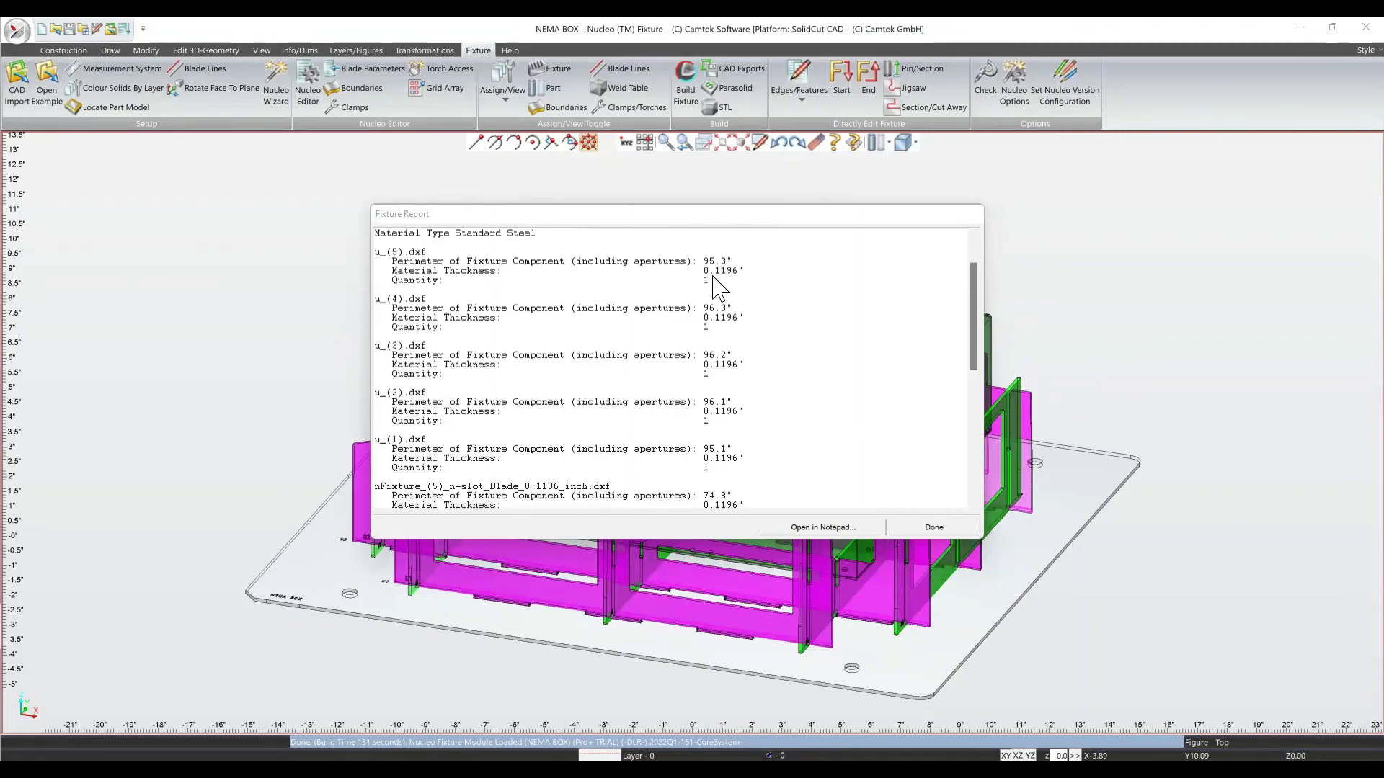
scroll(718, 318, "down", 2)
scroll(721, 324, "down", 10)
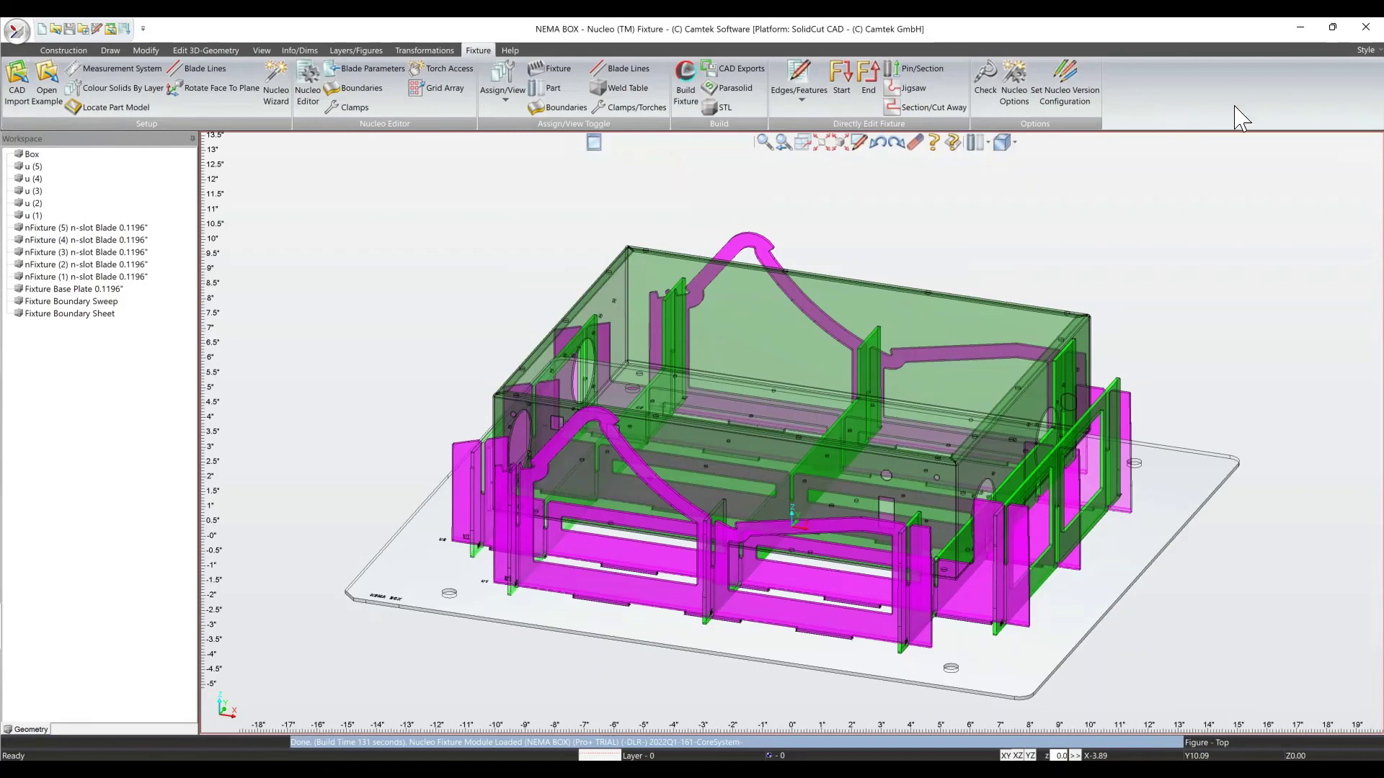
scroll(819, 433, "down", 3)
middle_click_drag(804, 440, 780, 517)
scroll(869, 423, "up", 1)
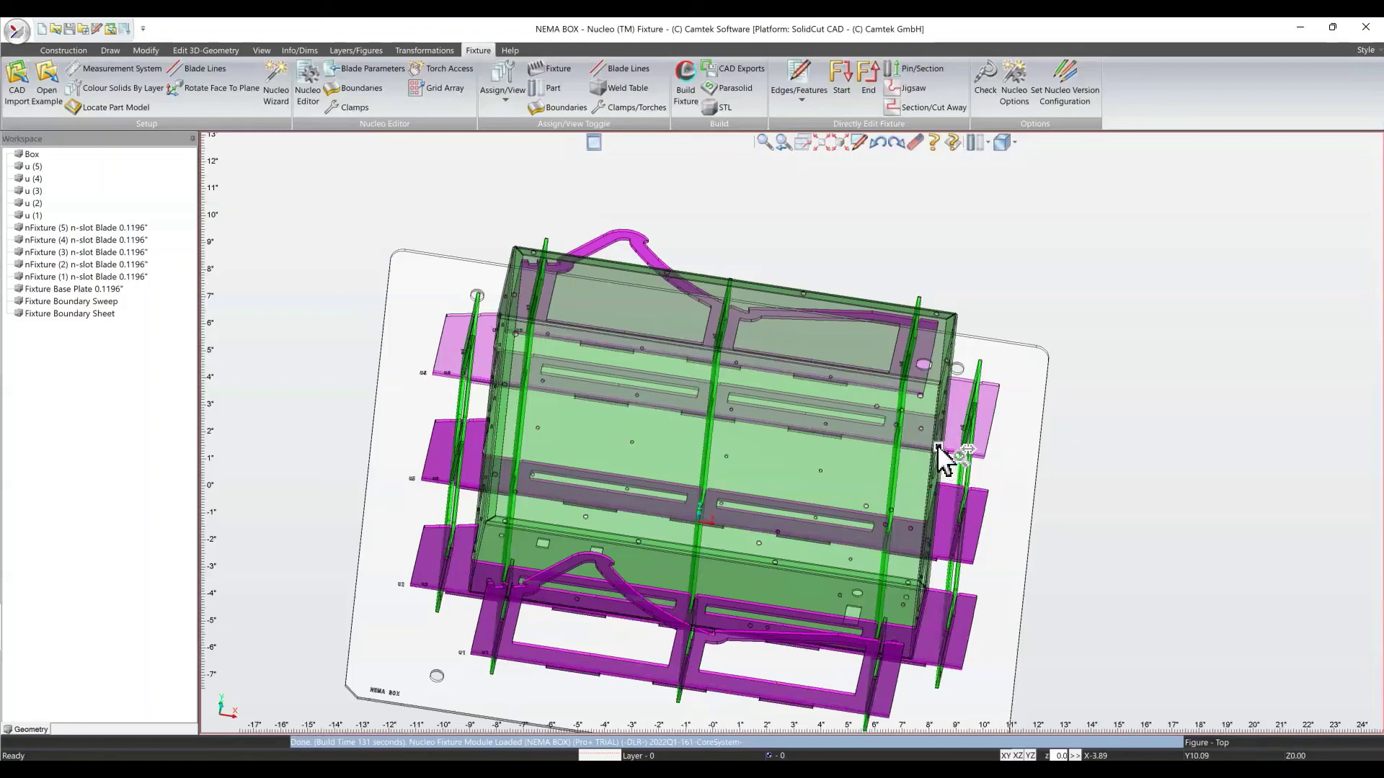
key("alt")
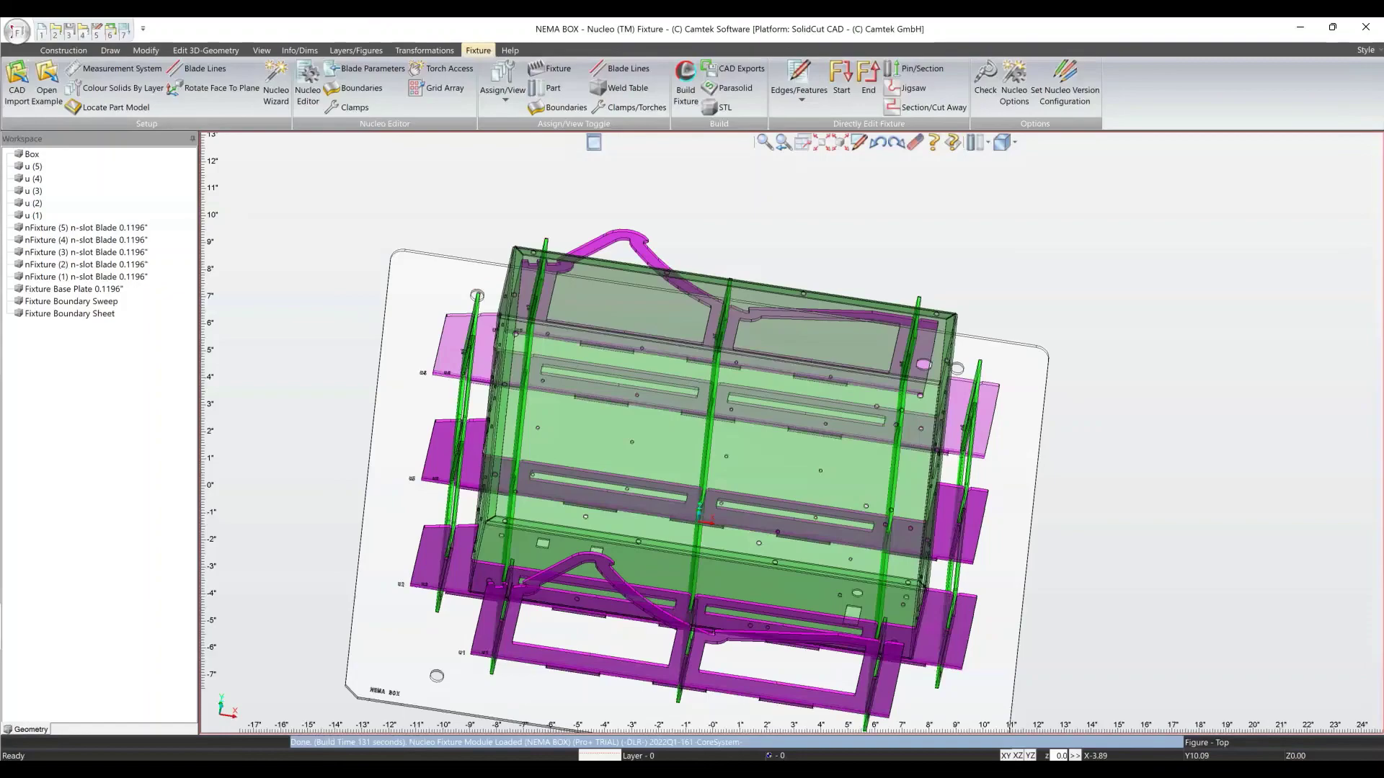